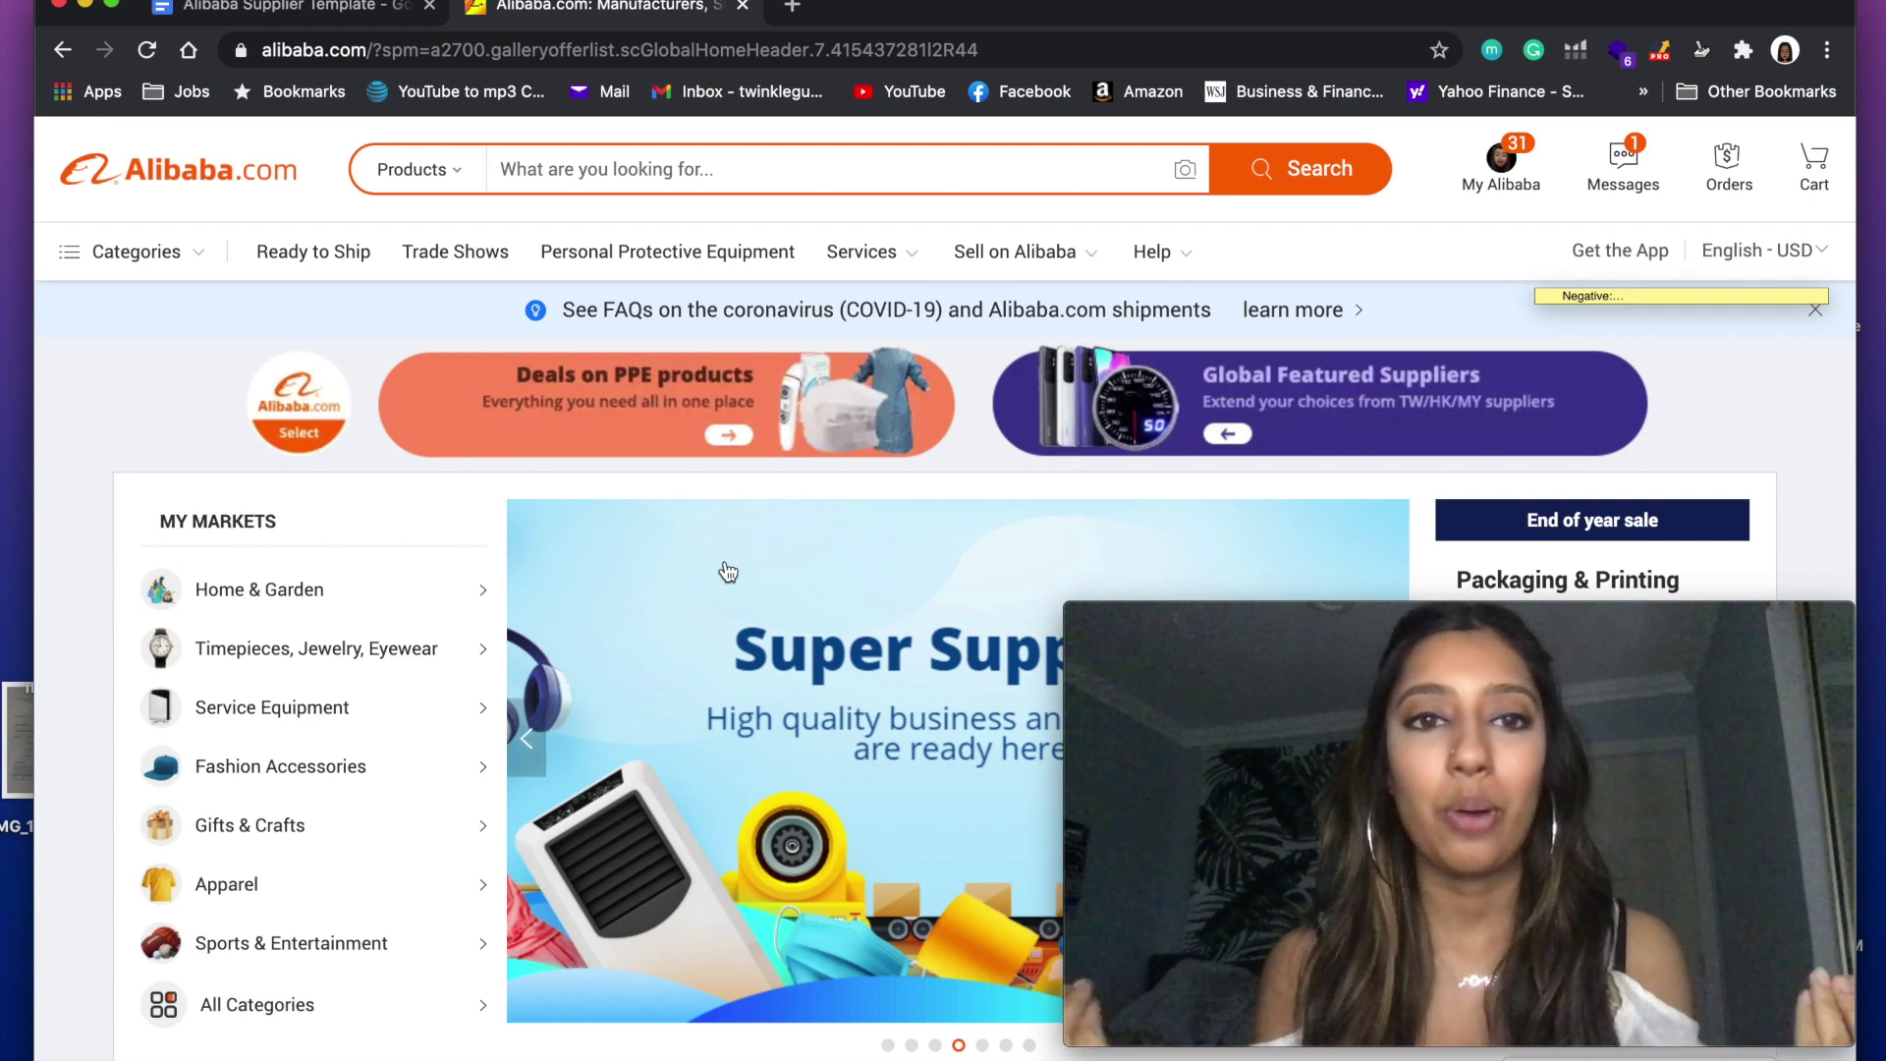
# Search the products for "heart necklace"
pyautogui.click(710, 168)
pyautogui.write('heart e')
pyautogui.press('BackSpace')
pyautogui.write('necklace')
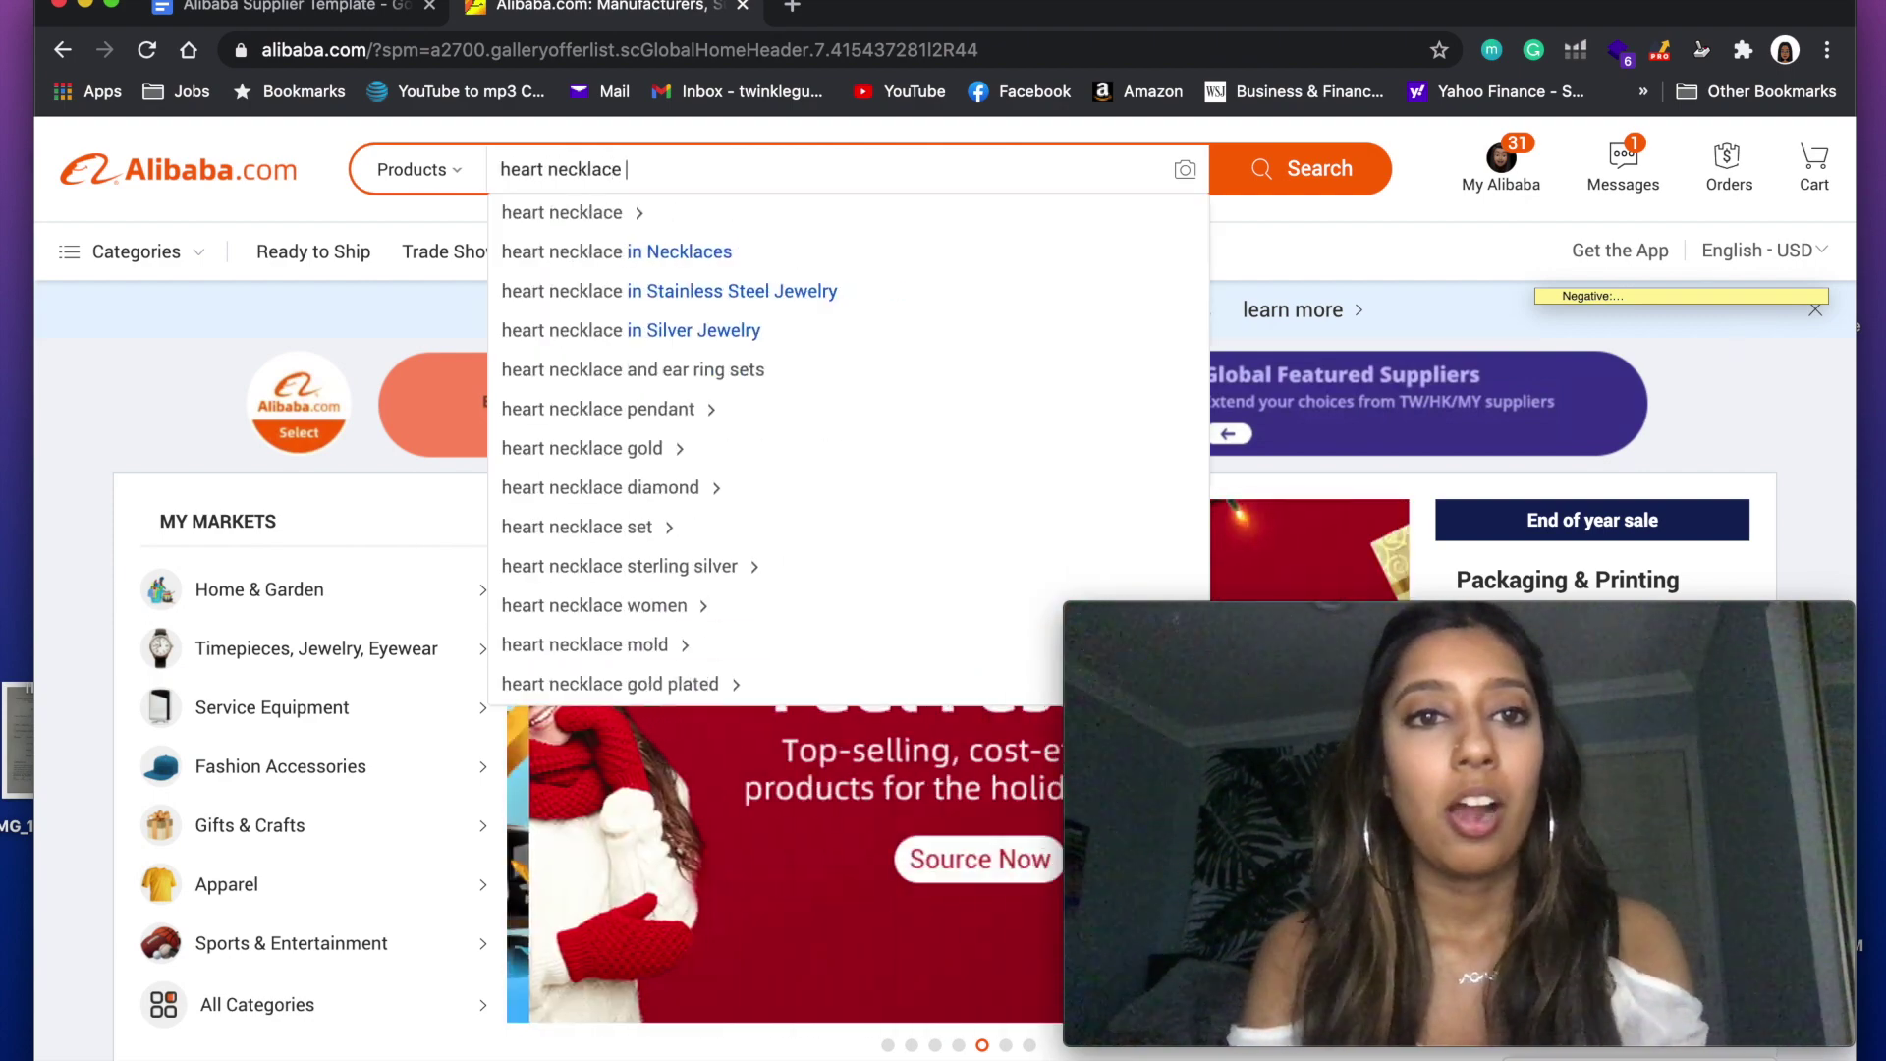
pyautogui.press('Return')
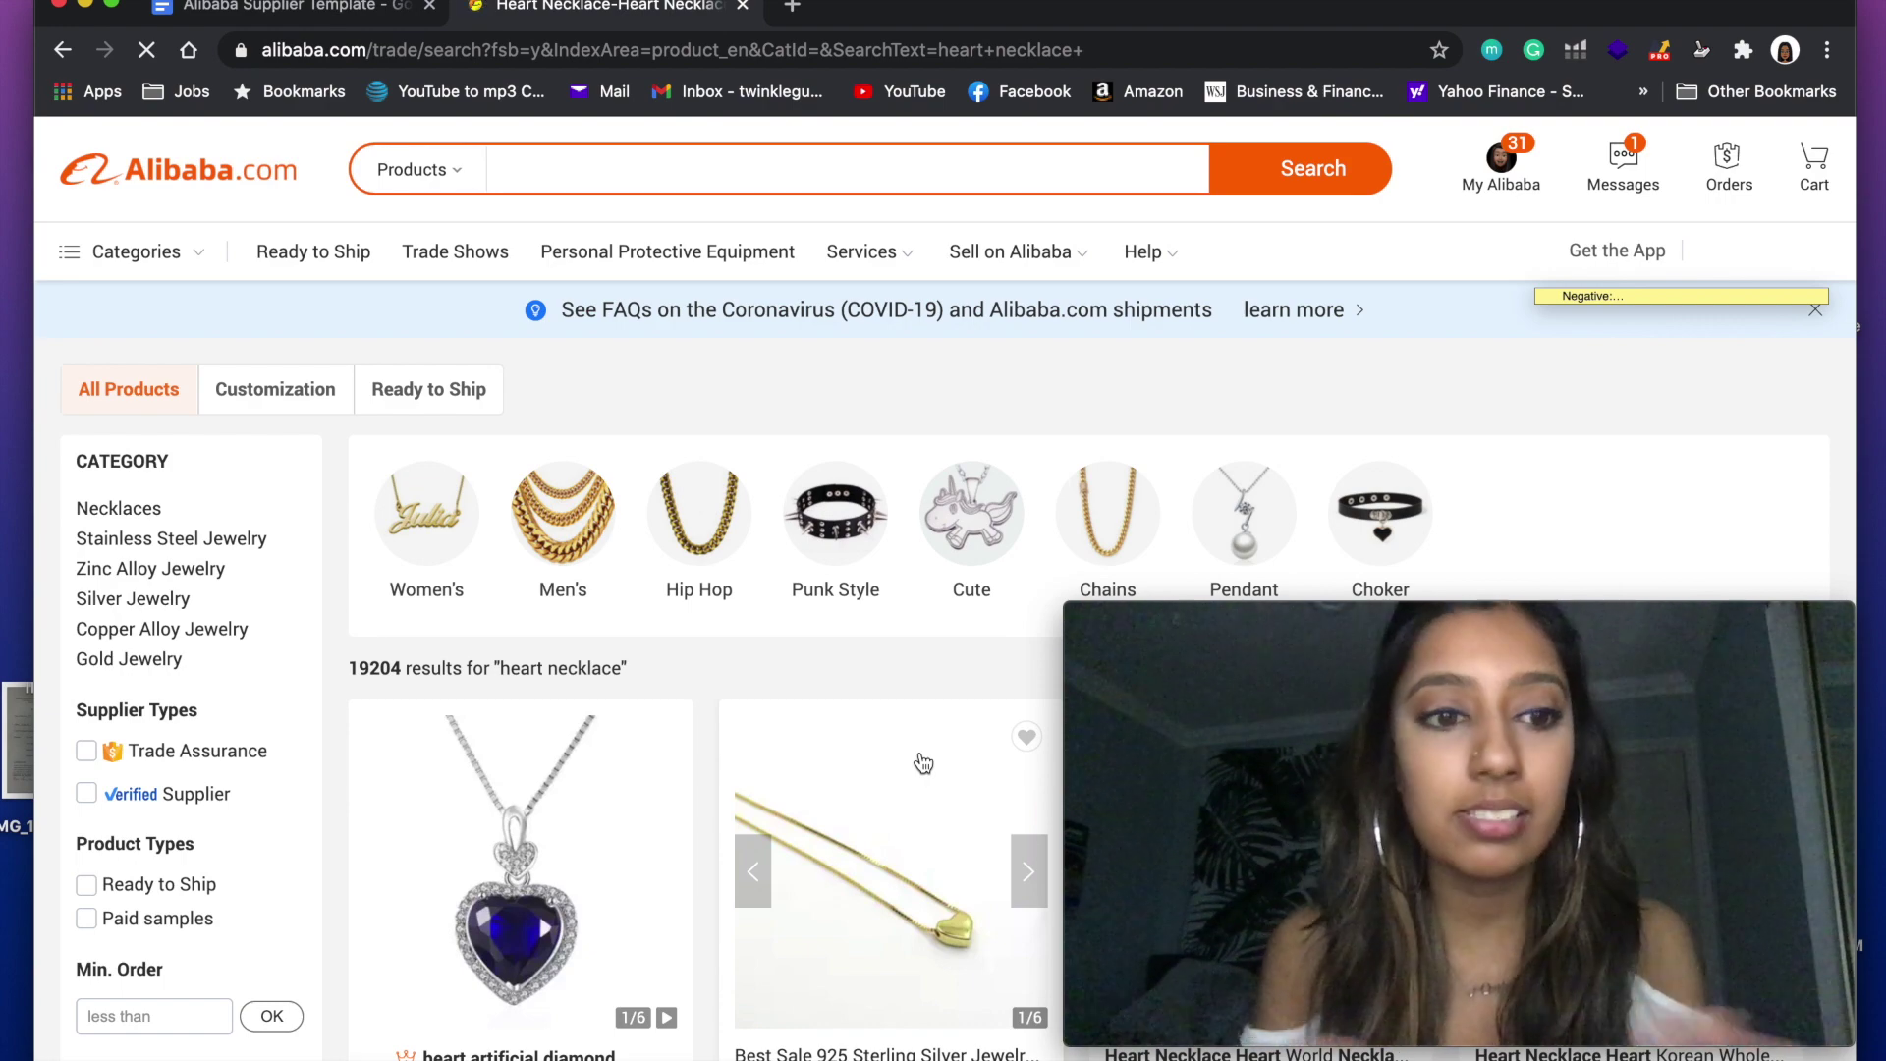
# Filter the heart necklace results to Trade Assurance and Verified suppliers
pyautogui.scroll(-2, 437, 636)
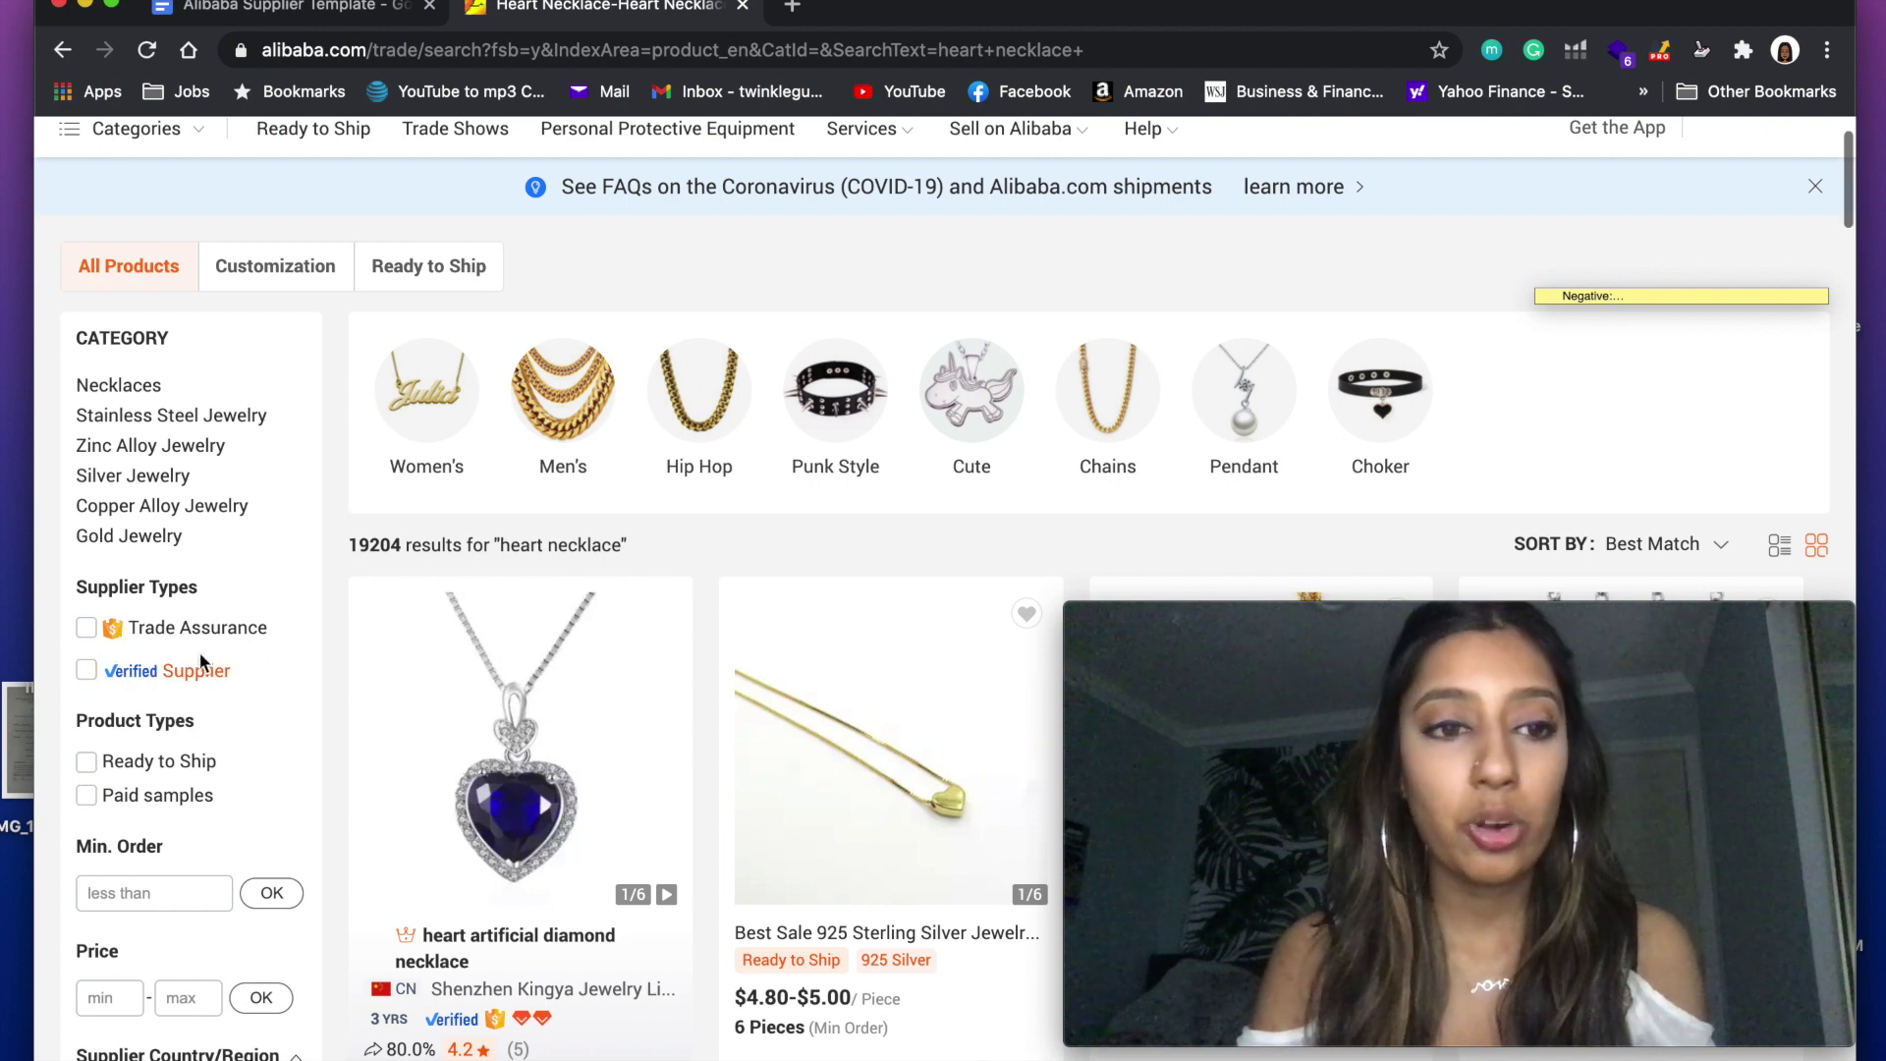
pyautogui.click(90, 629)
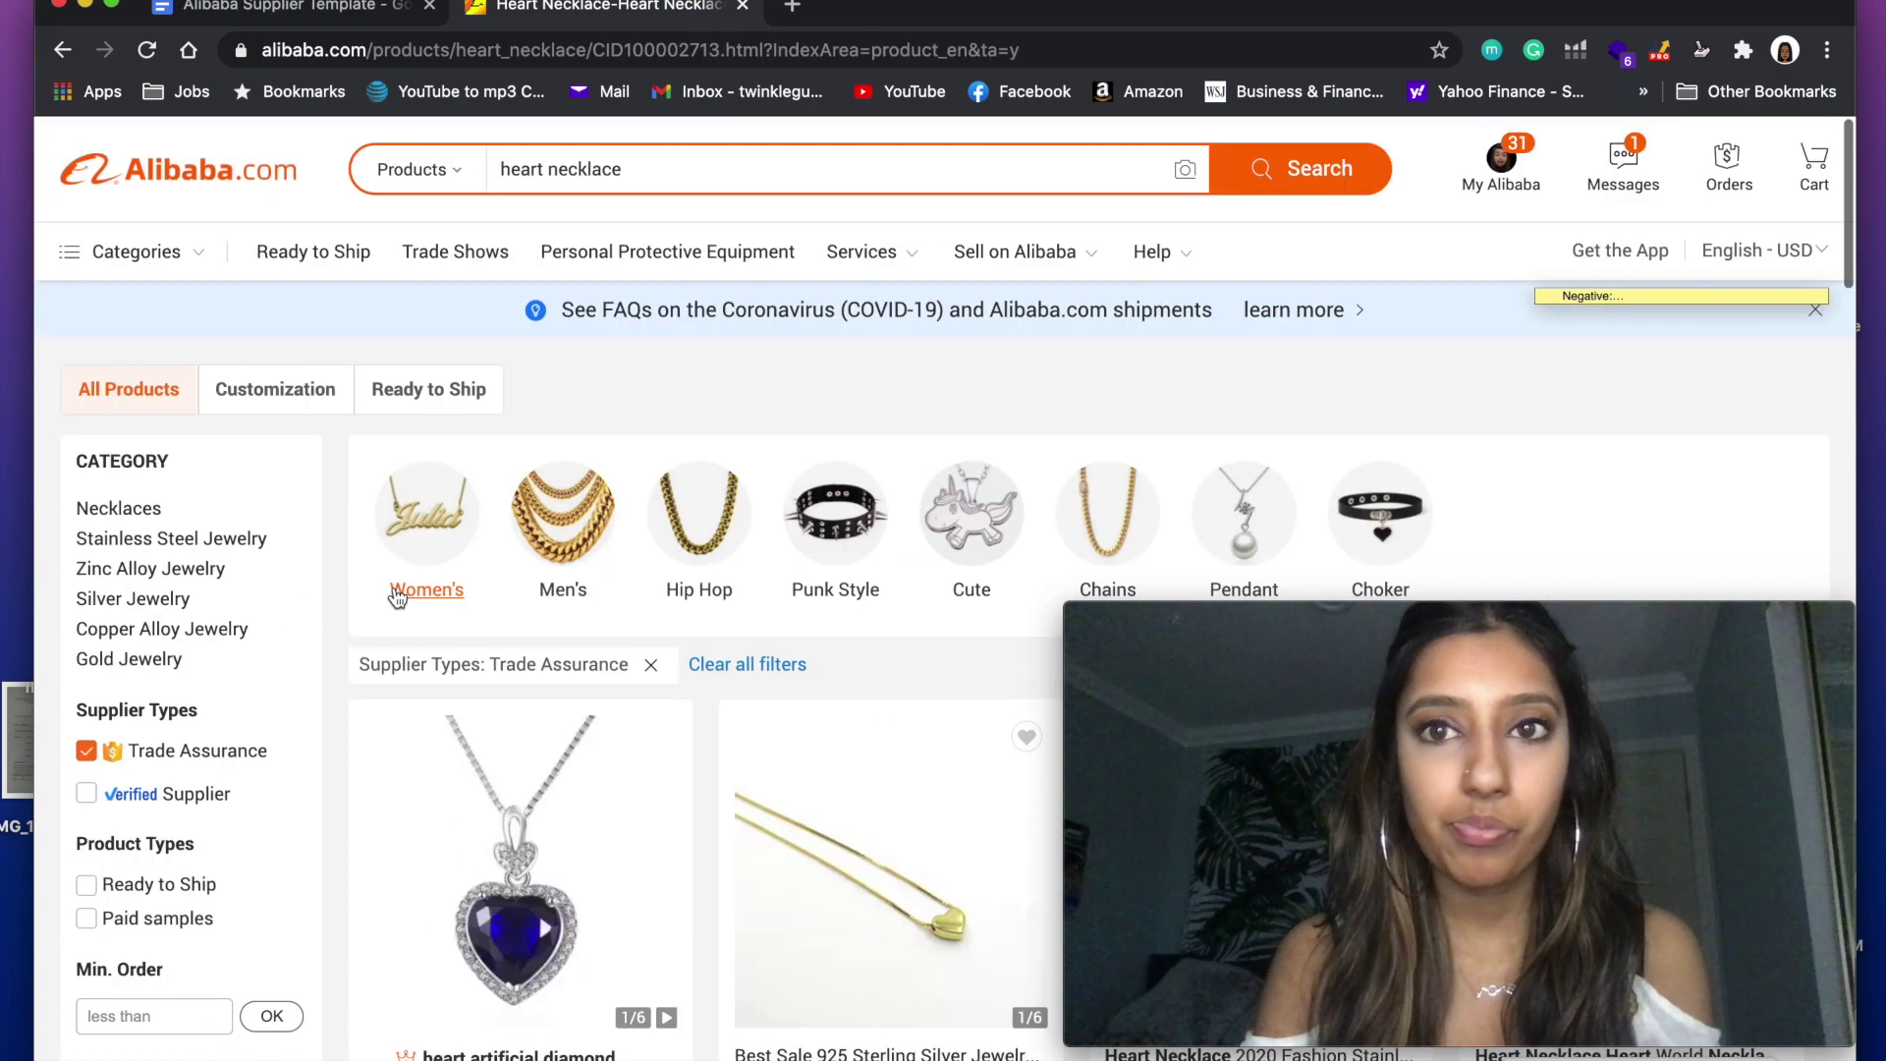
pyautogui.scroll(-1, 235, 775)
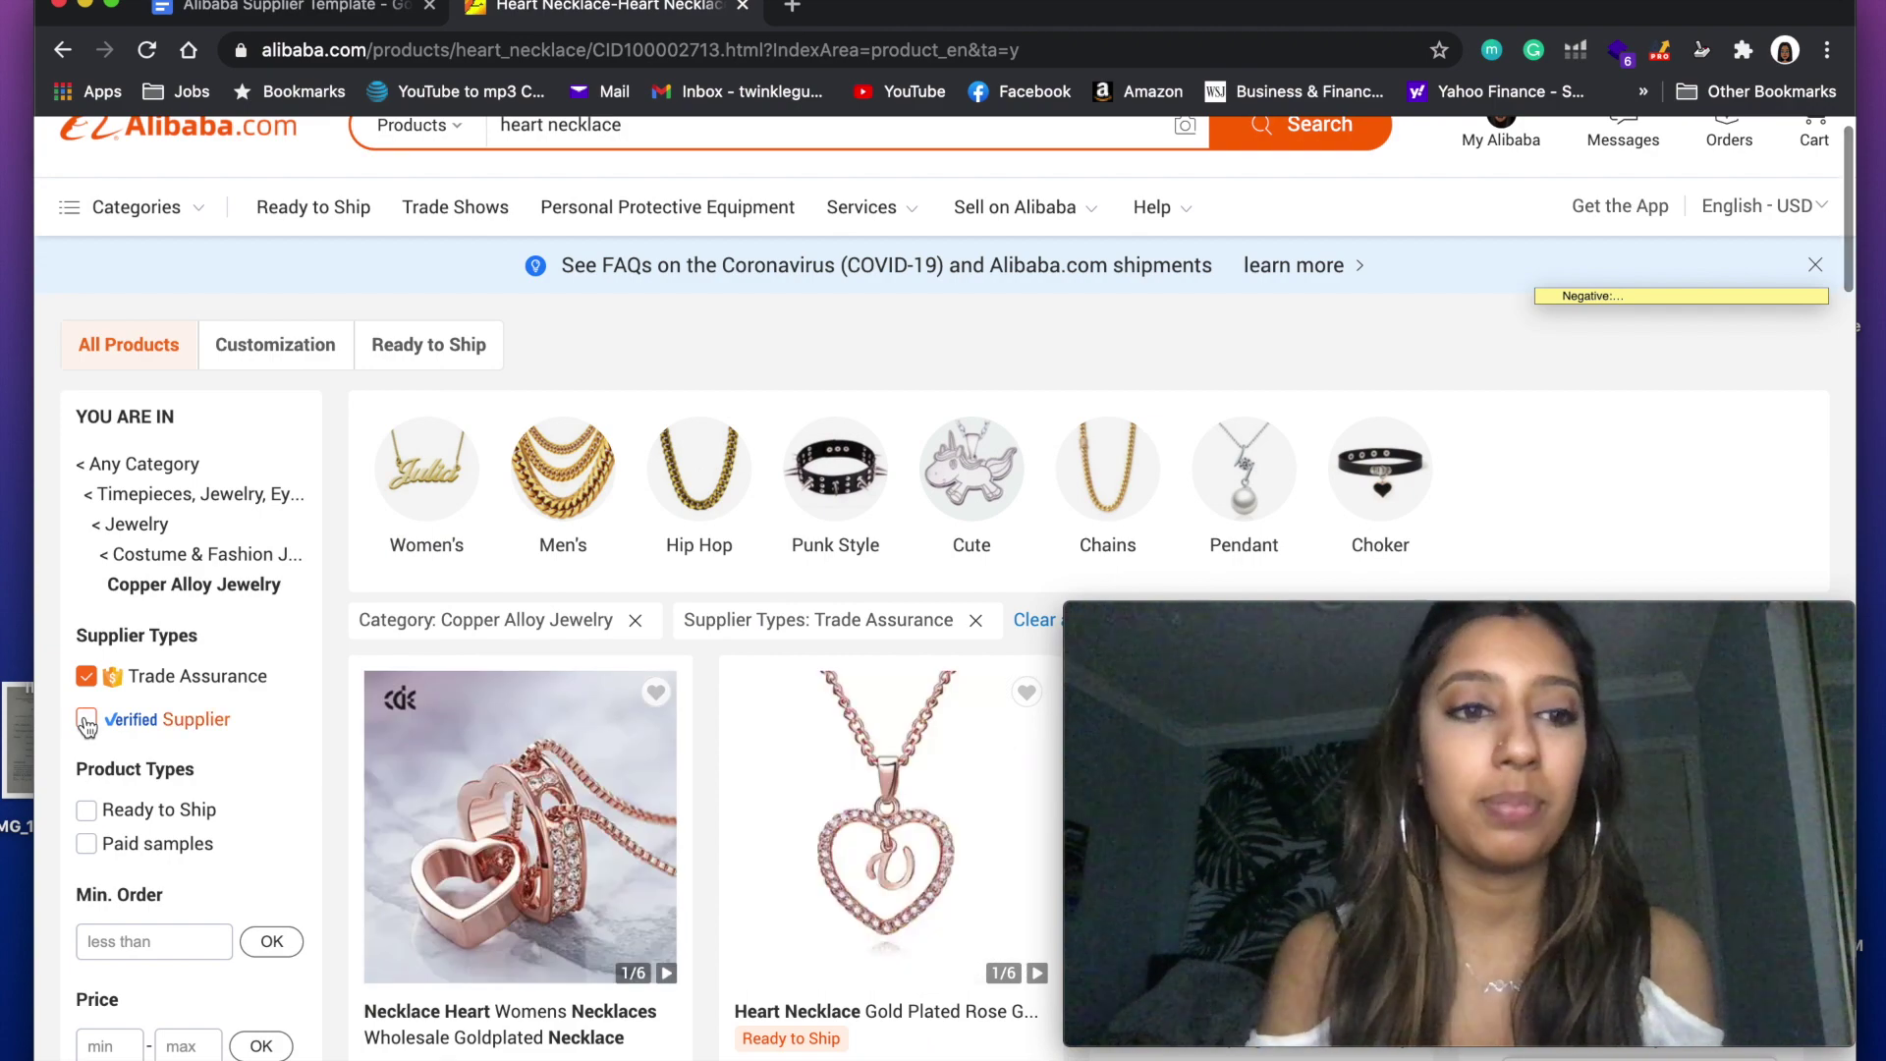
pyautogui.rightClick(85, 722)
pyautogui.click(87, 722)
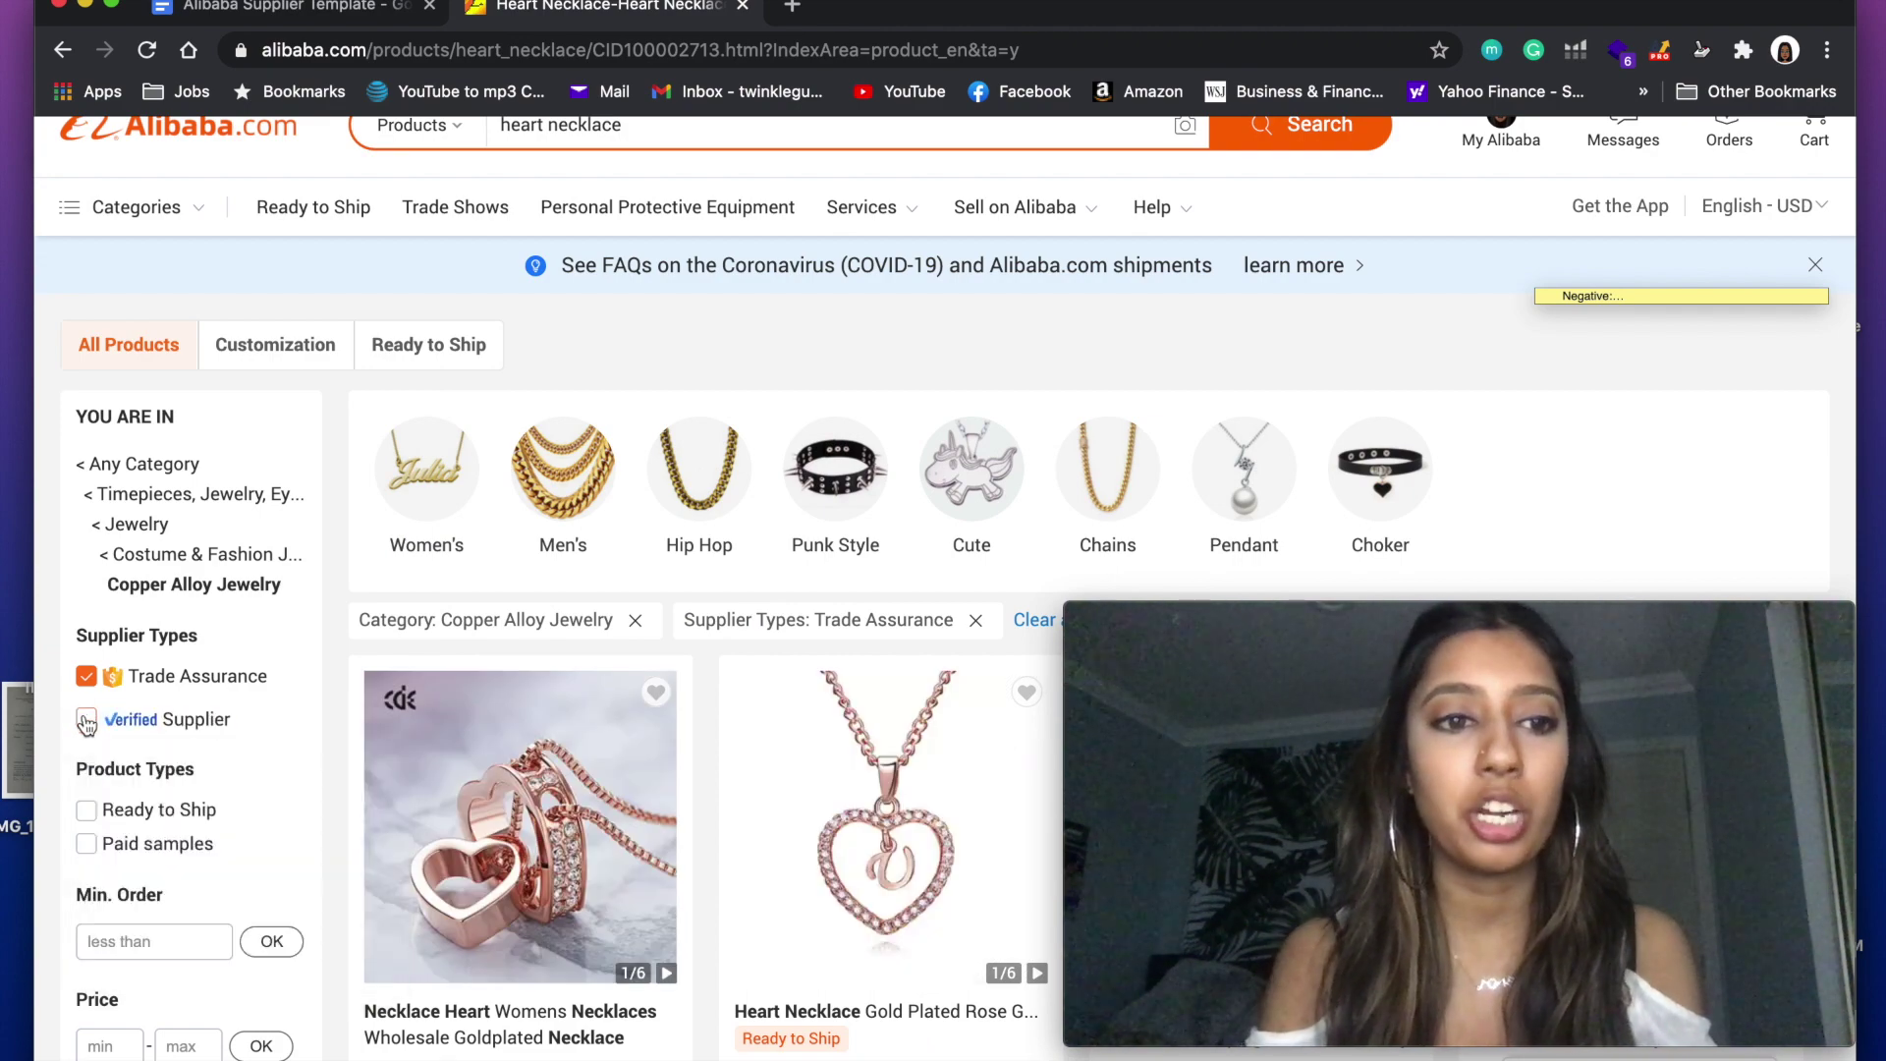
pyautogui.click(87, 723)
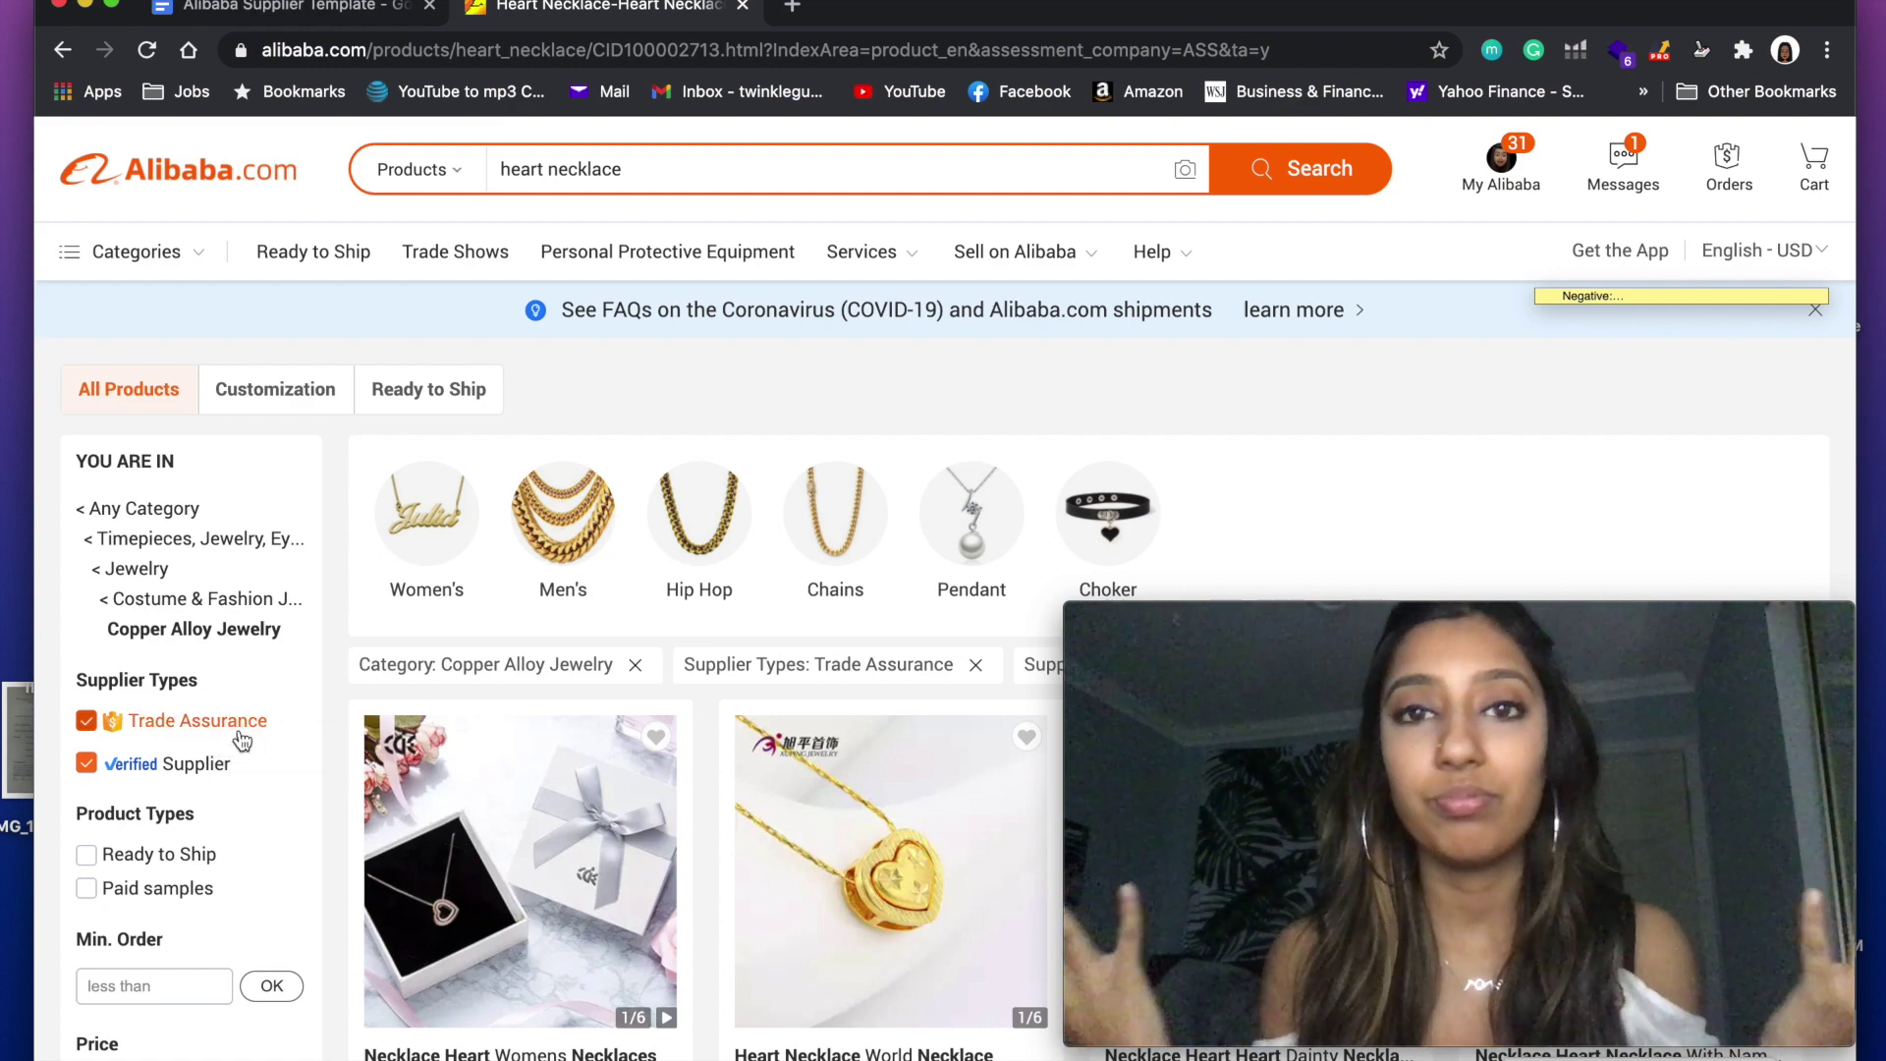
# Examine the prices, minimum orders and supplier ratings of the first filtered heart necklace listings
pyautogui.scroll(-2, 243, 741)
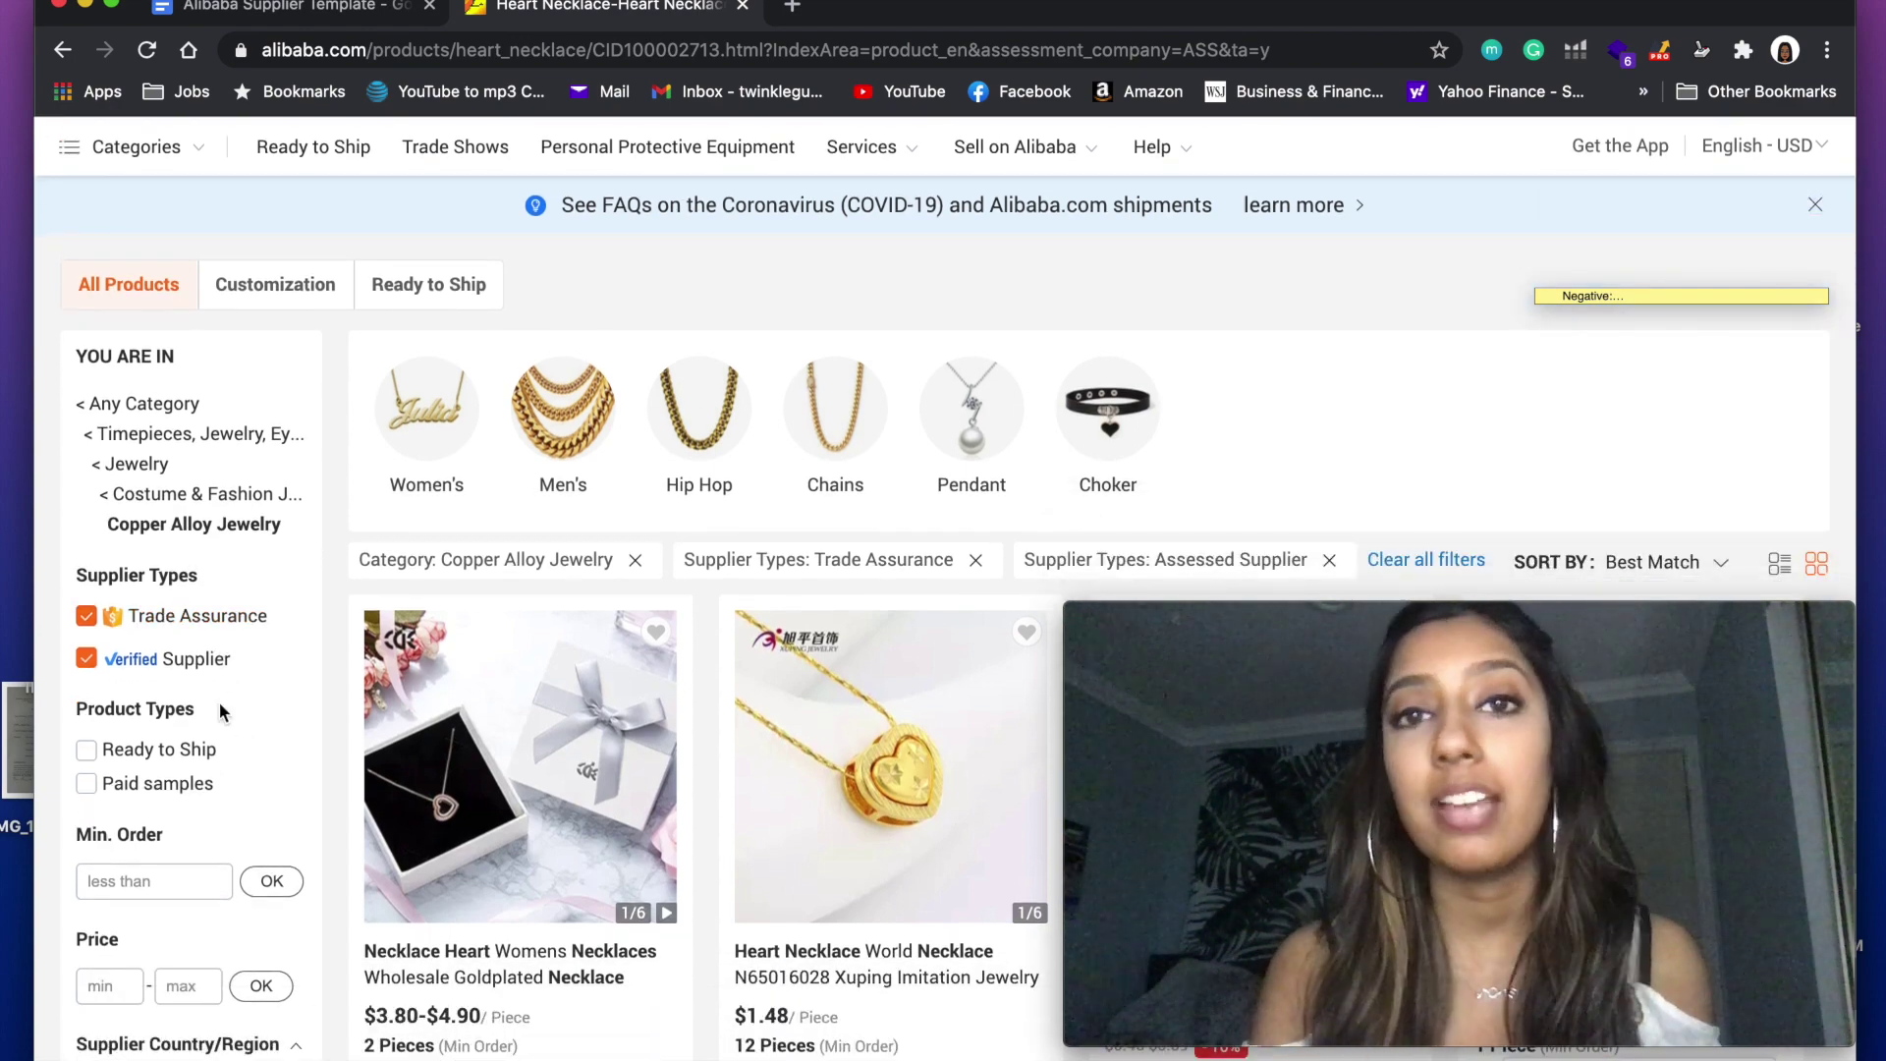
pyautogui.scroll(1, 220, 703)
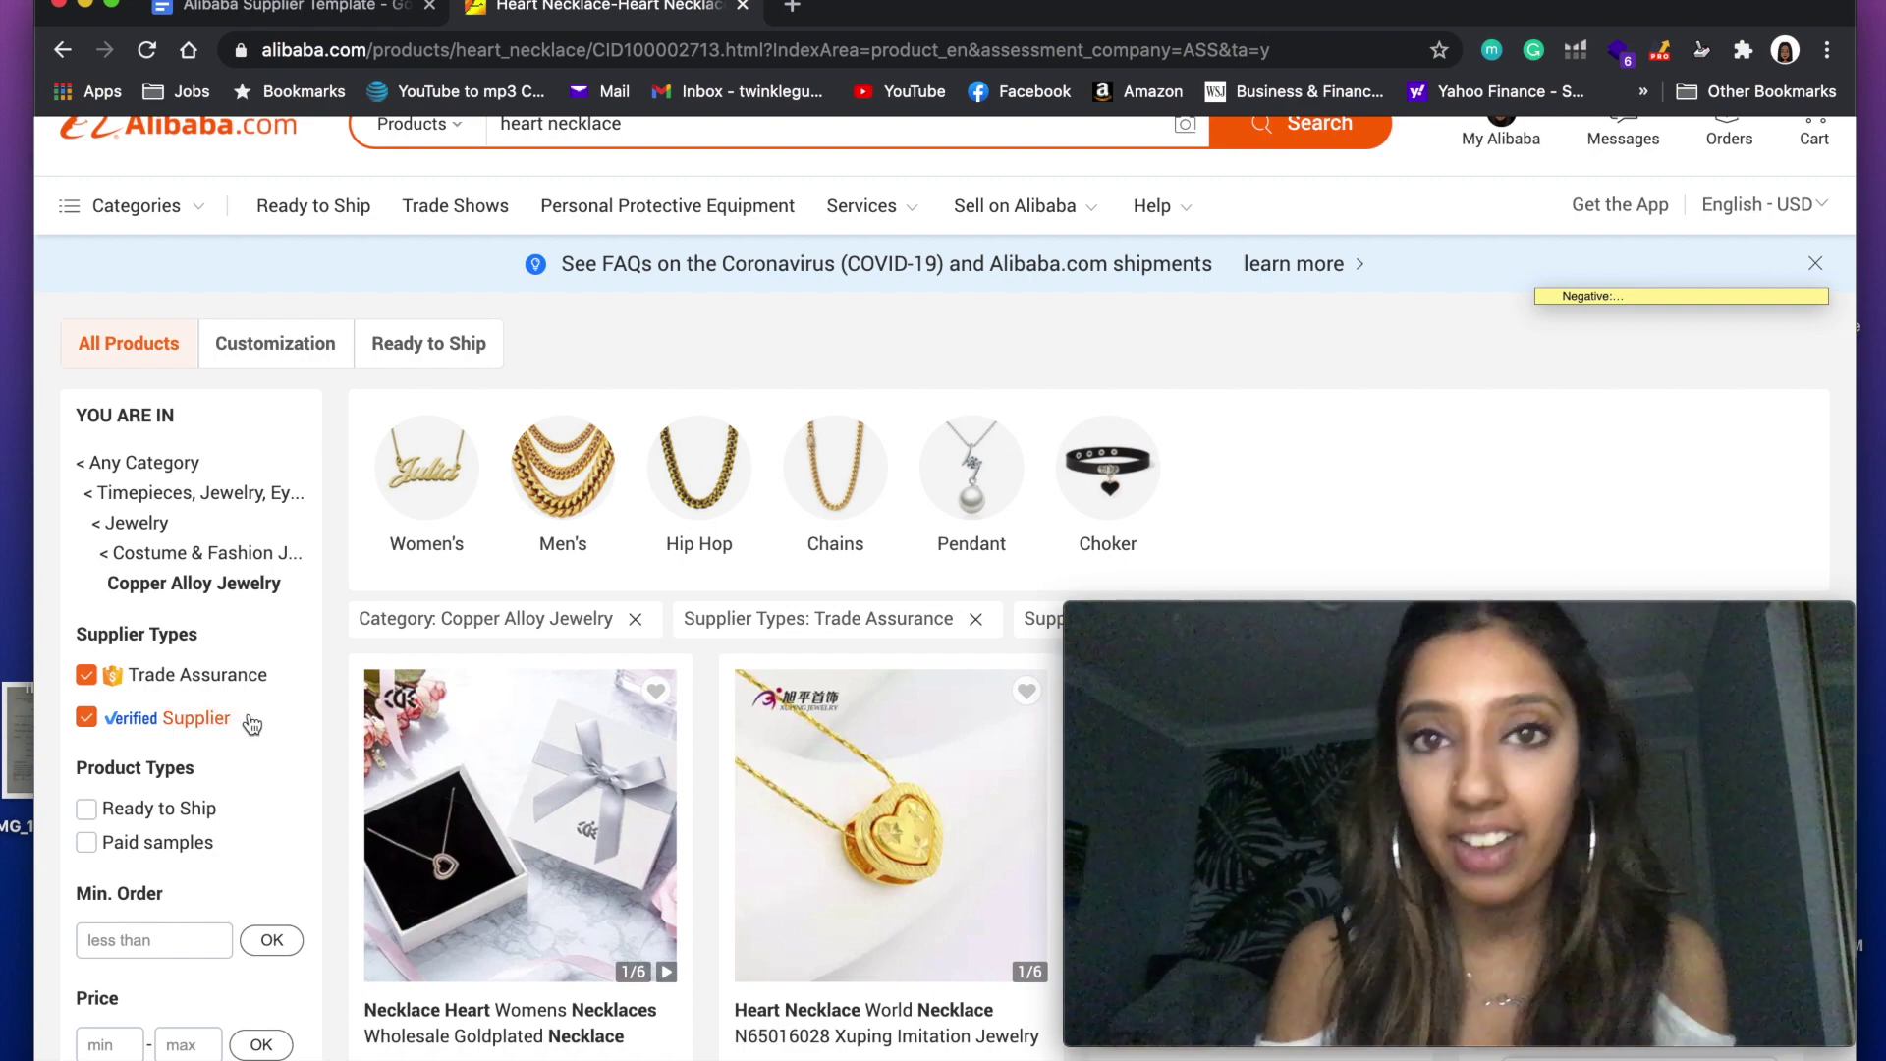
pyautogui.scroll(1, 252, 724)
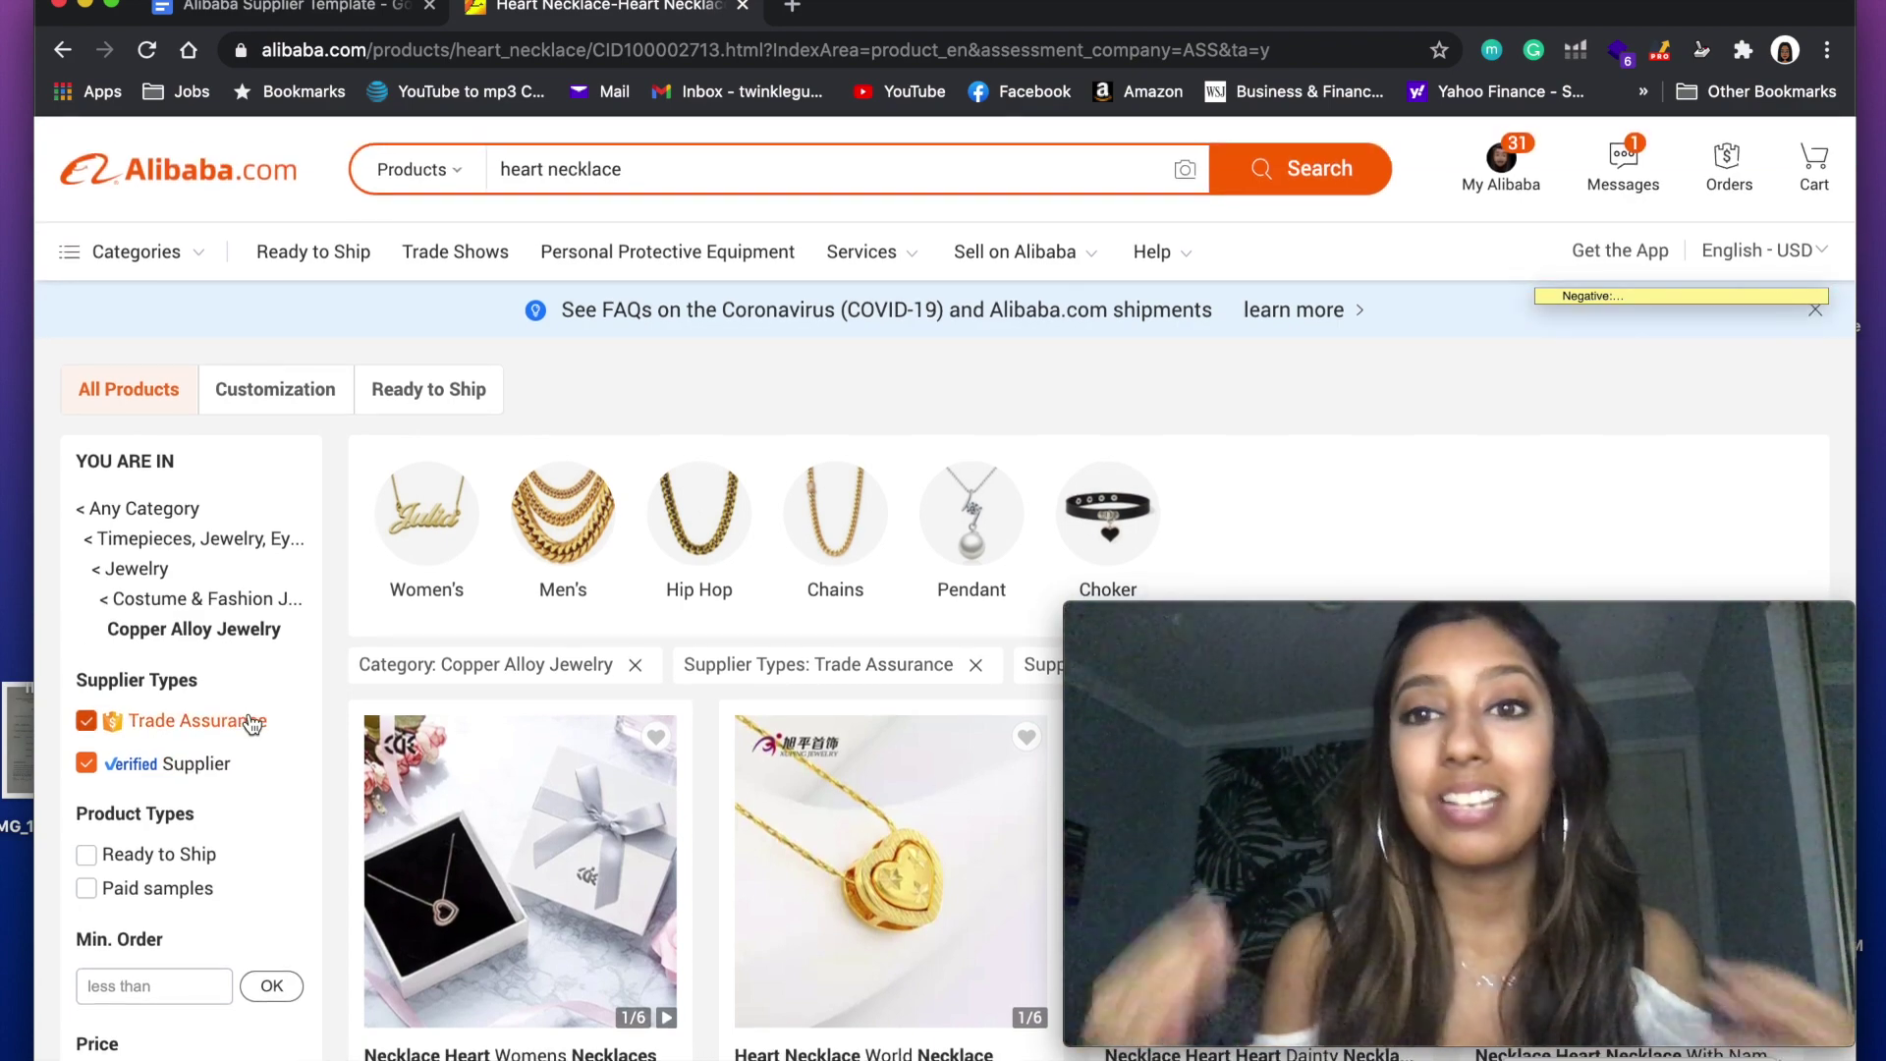
pyautogui.scroll(-7, 575, 908)
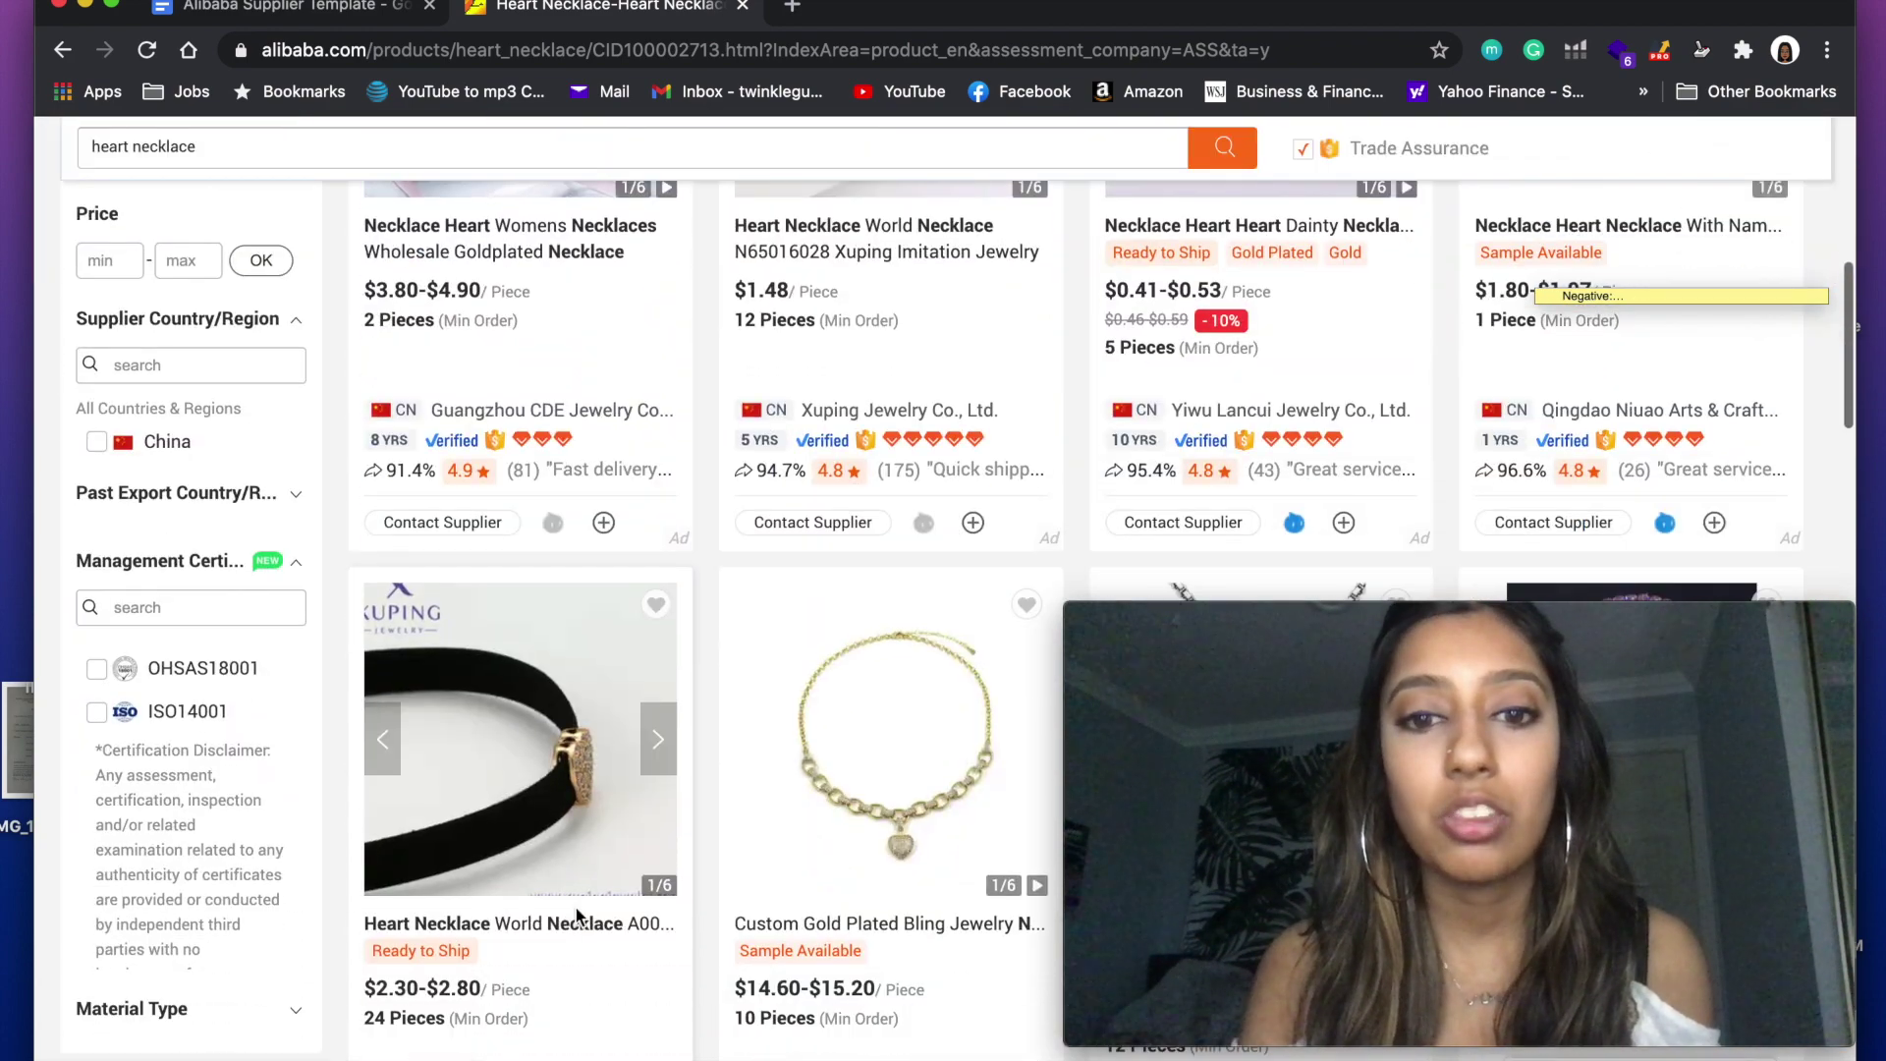
pyautogui.scroll(8, 778, 769)
pyautogui.scroll(-5, 777, 769)
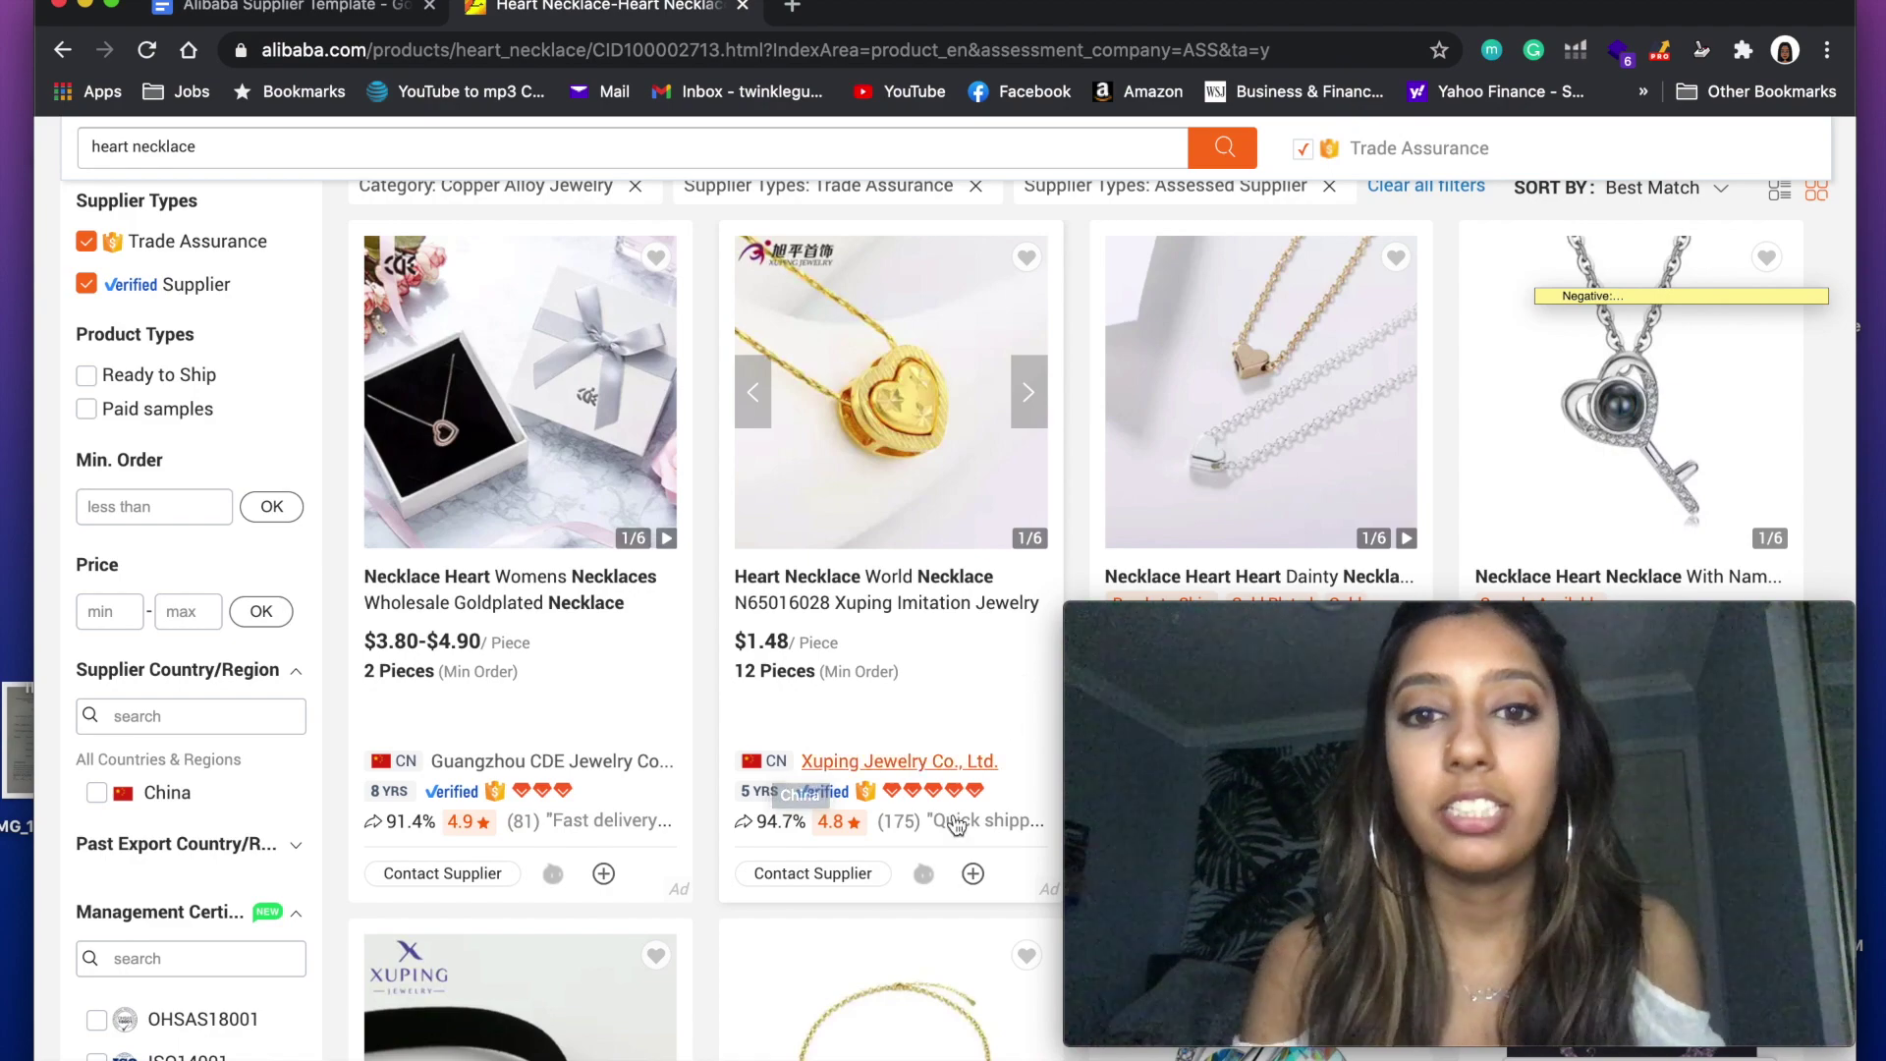
pyautogui.scroll(-2, 1001, 697)
pyautogui.scroll(-7, 953, 824)
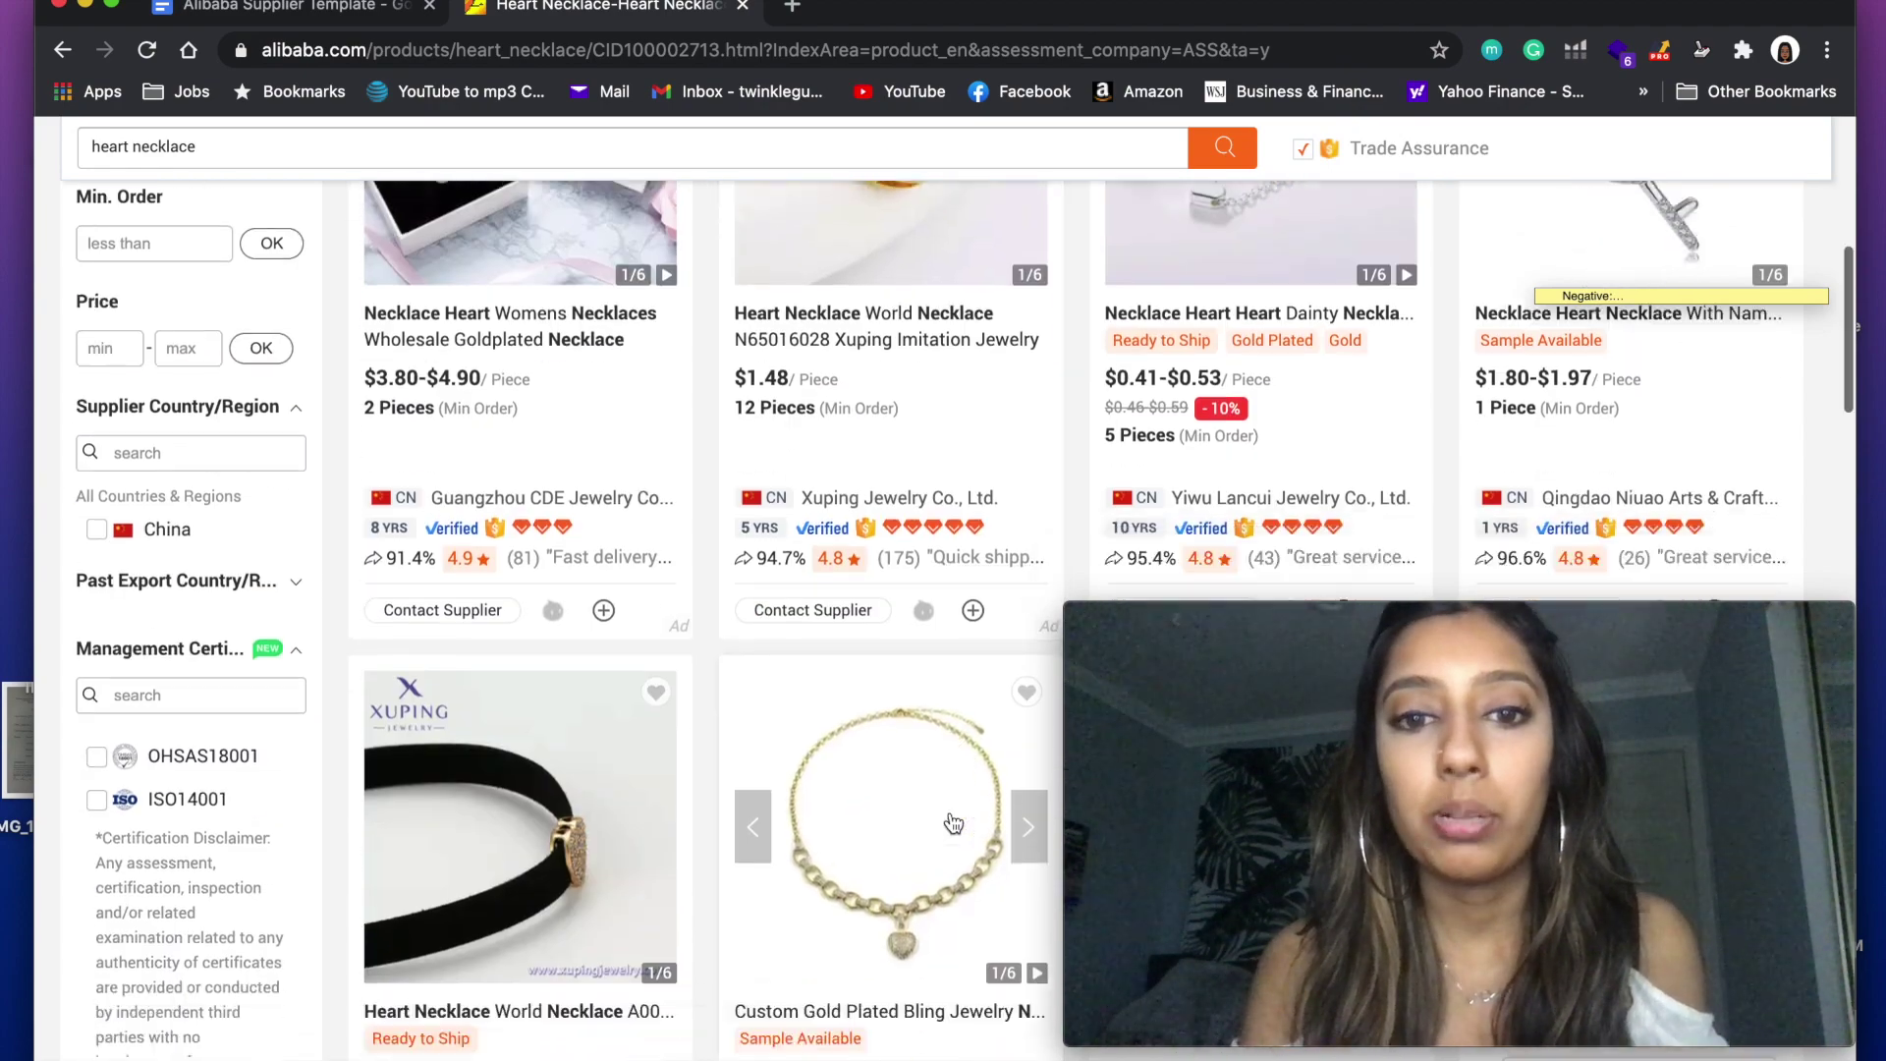
pyautogui.scroll(10, 955, 823)
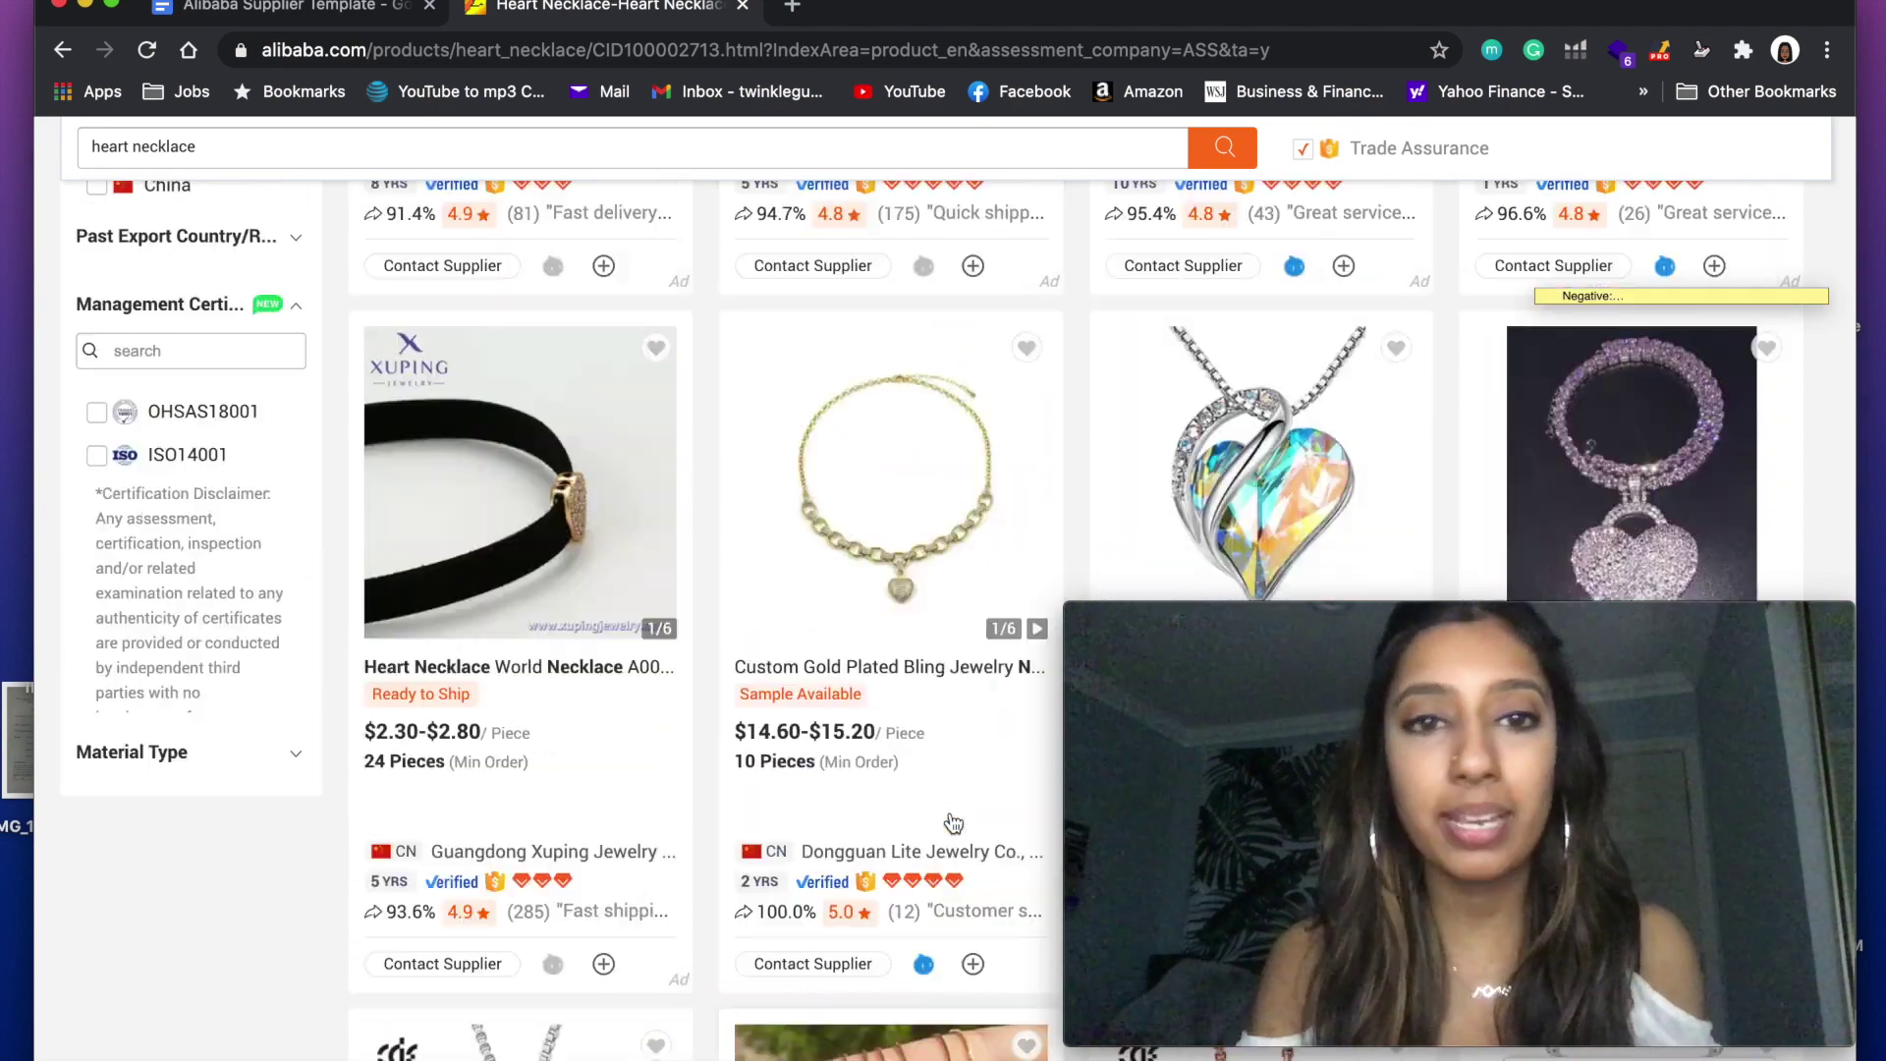
pyautogui.scroll(-3, 911, 412)
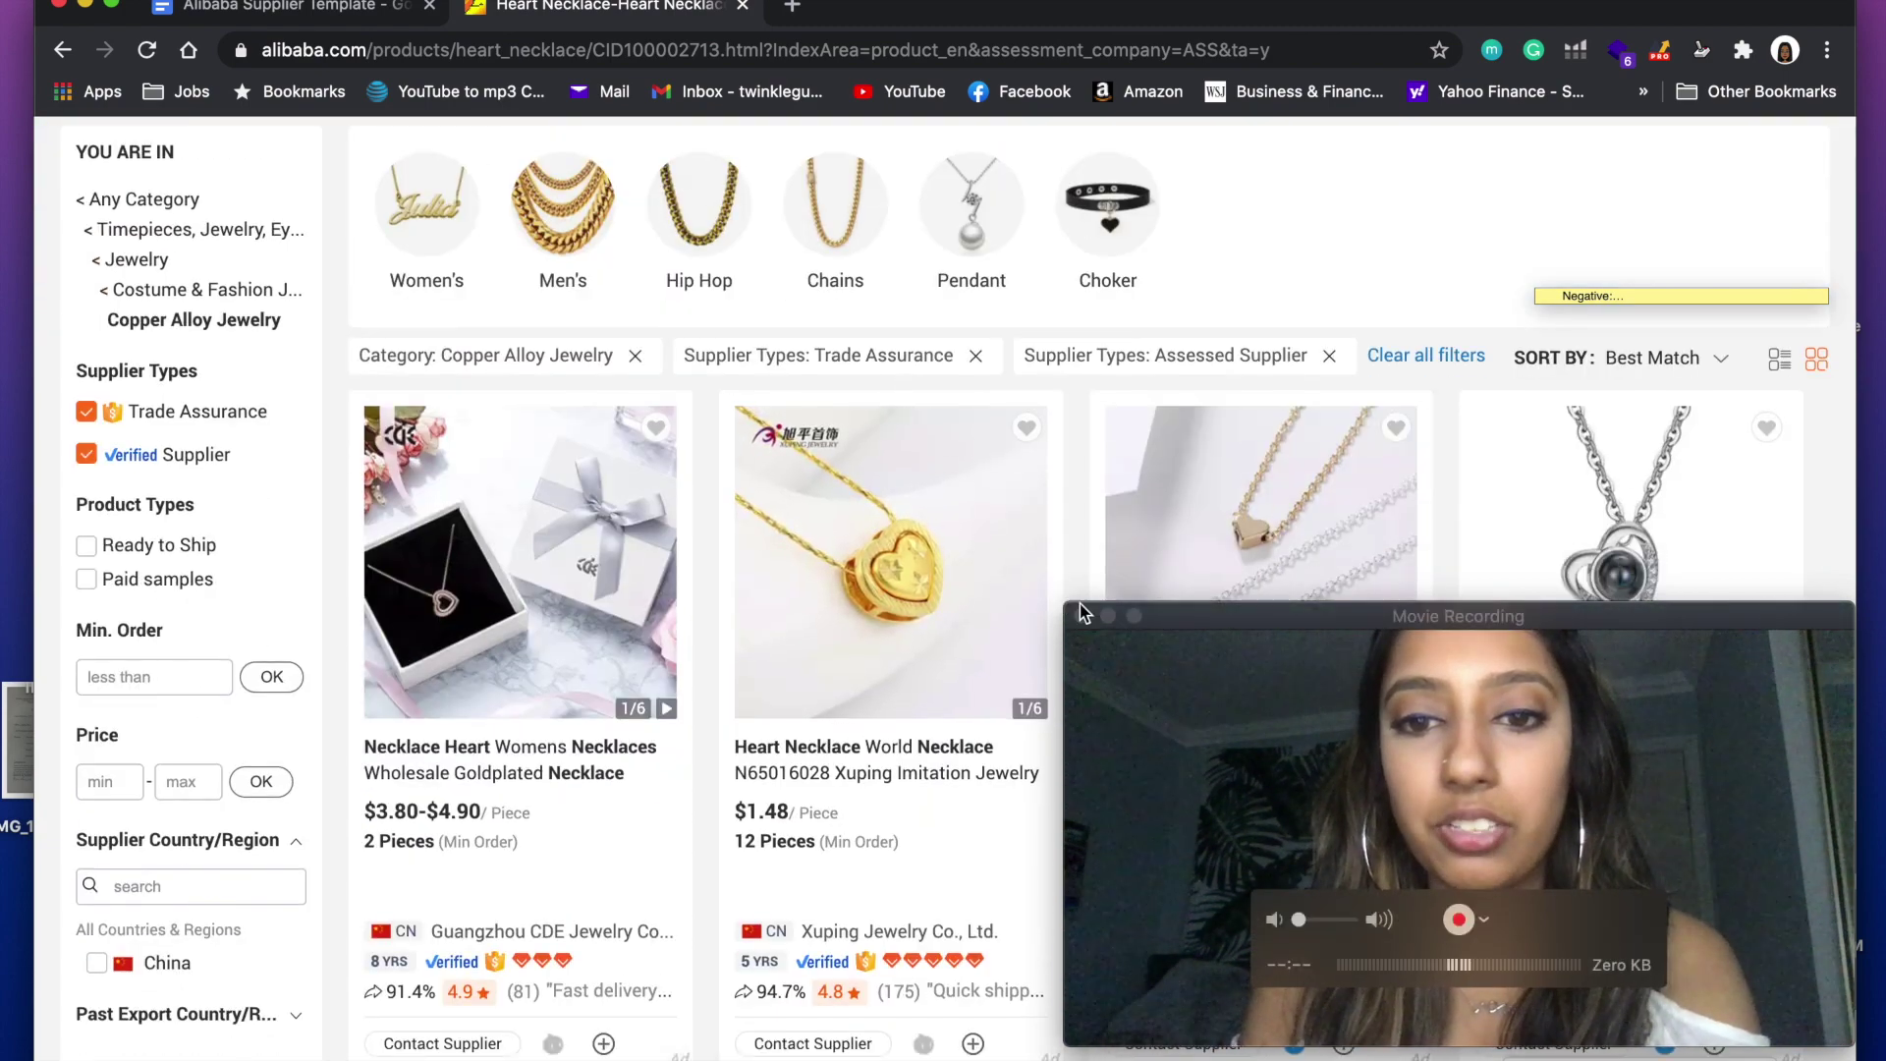
# Browse further through the filtered heart necklaces, comparing designs, prices and verified suppliers
pyautogui.moveTo(1066, 604); pyautogui.dragTo(1299, 737)
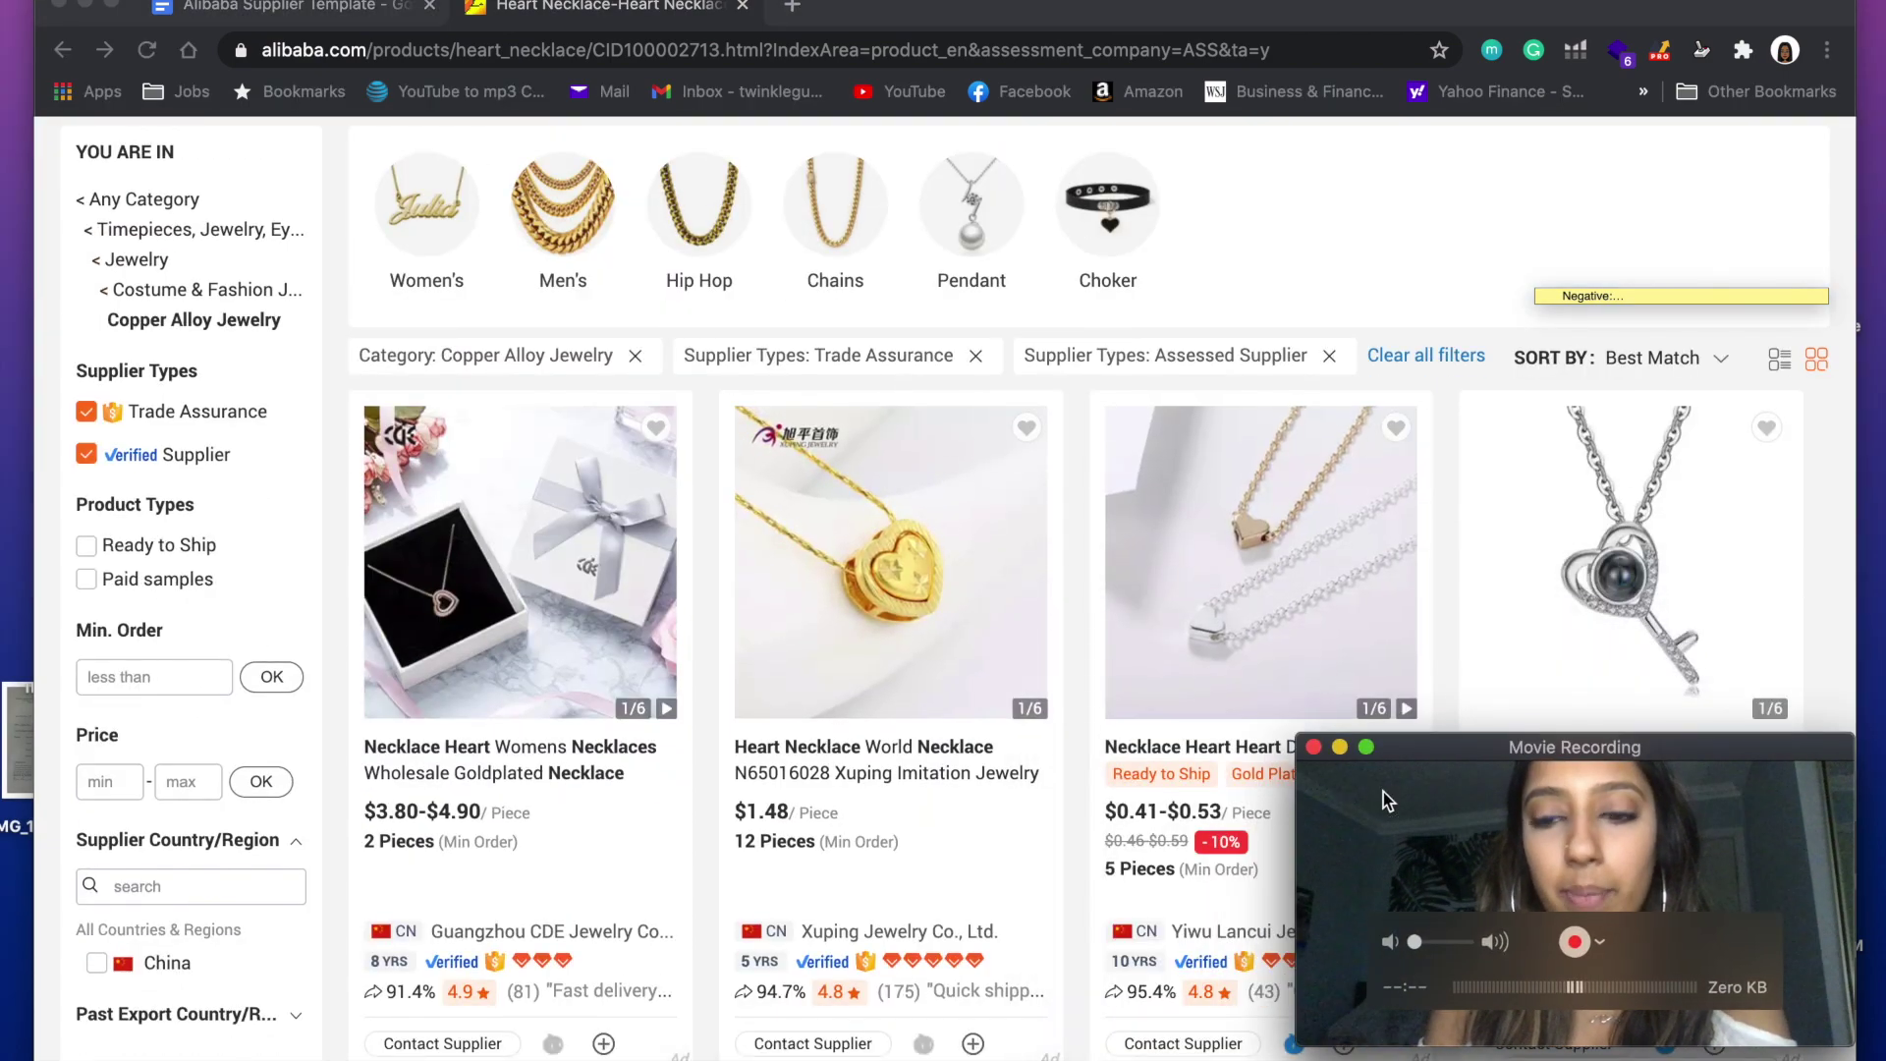
pyautogui.scroll(-3, 1240, 364)
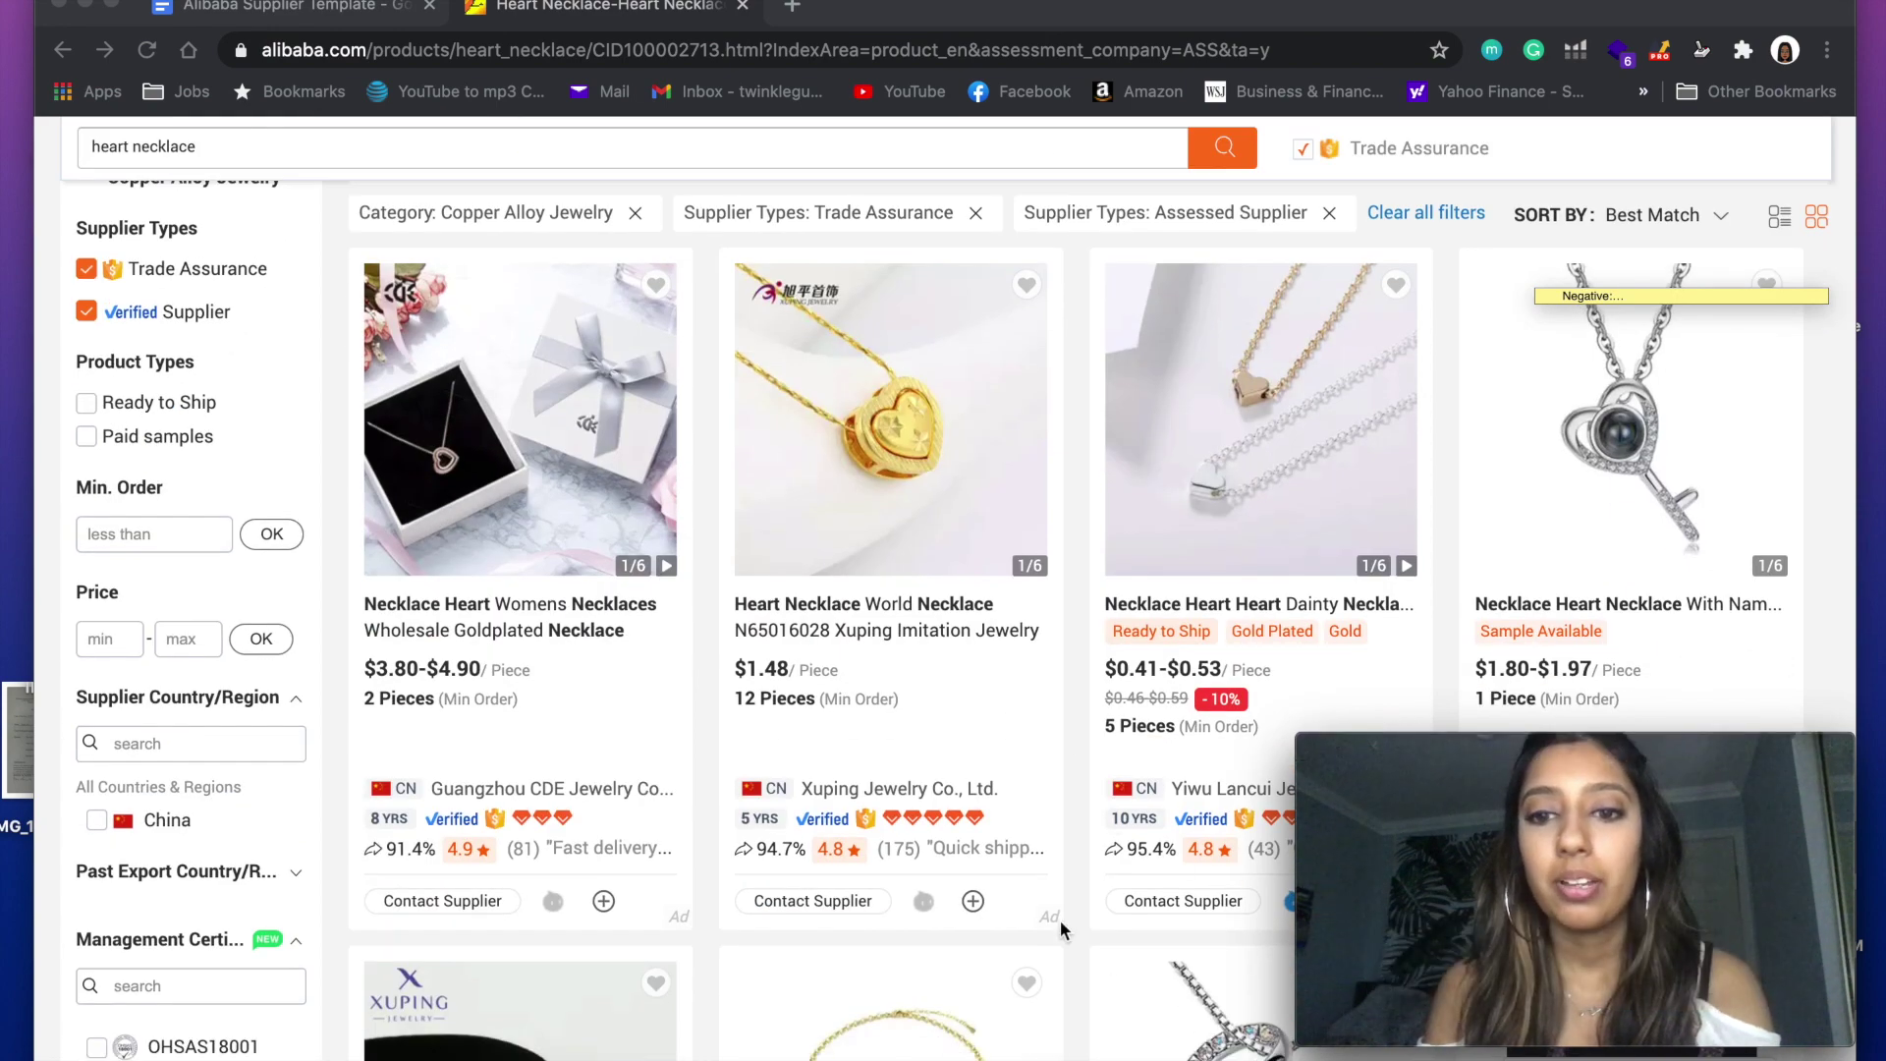
pyautogui.scroll(-3, 1099, 756)
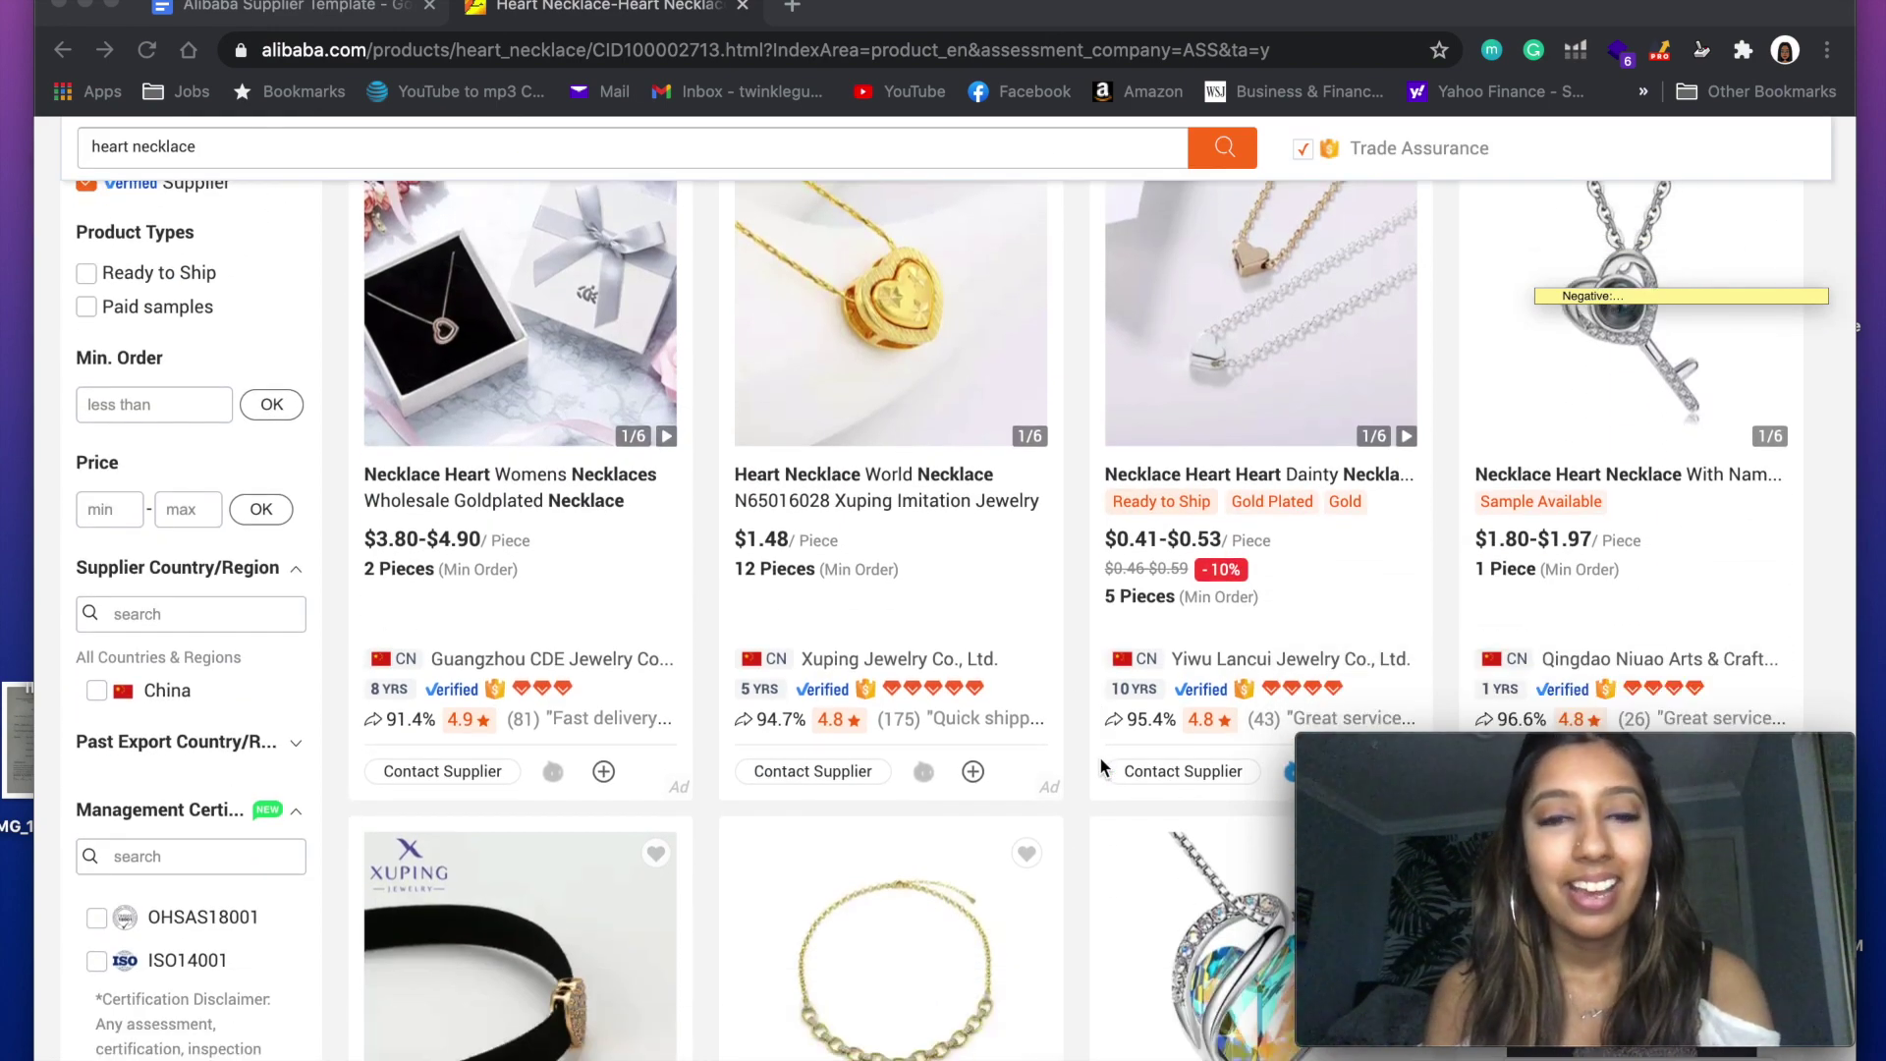
pyautogui.scroll(-10, 1100, 757)
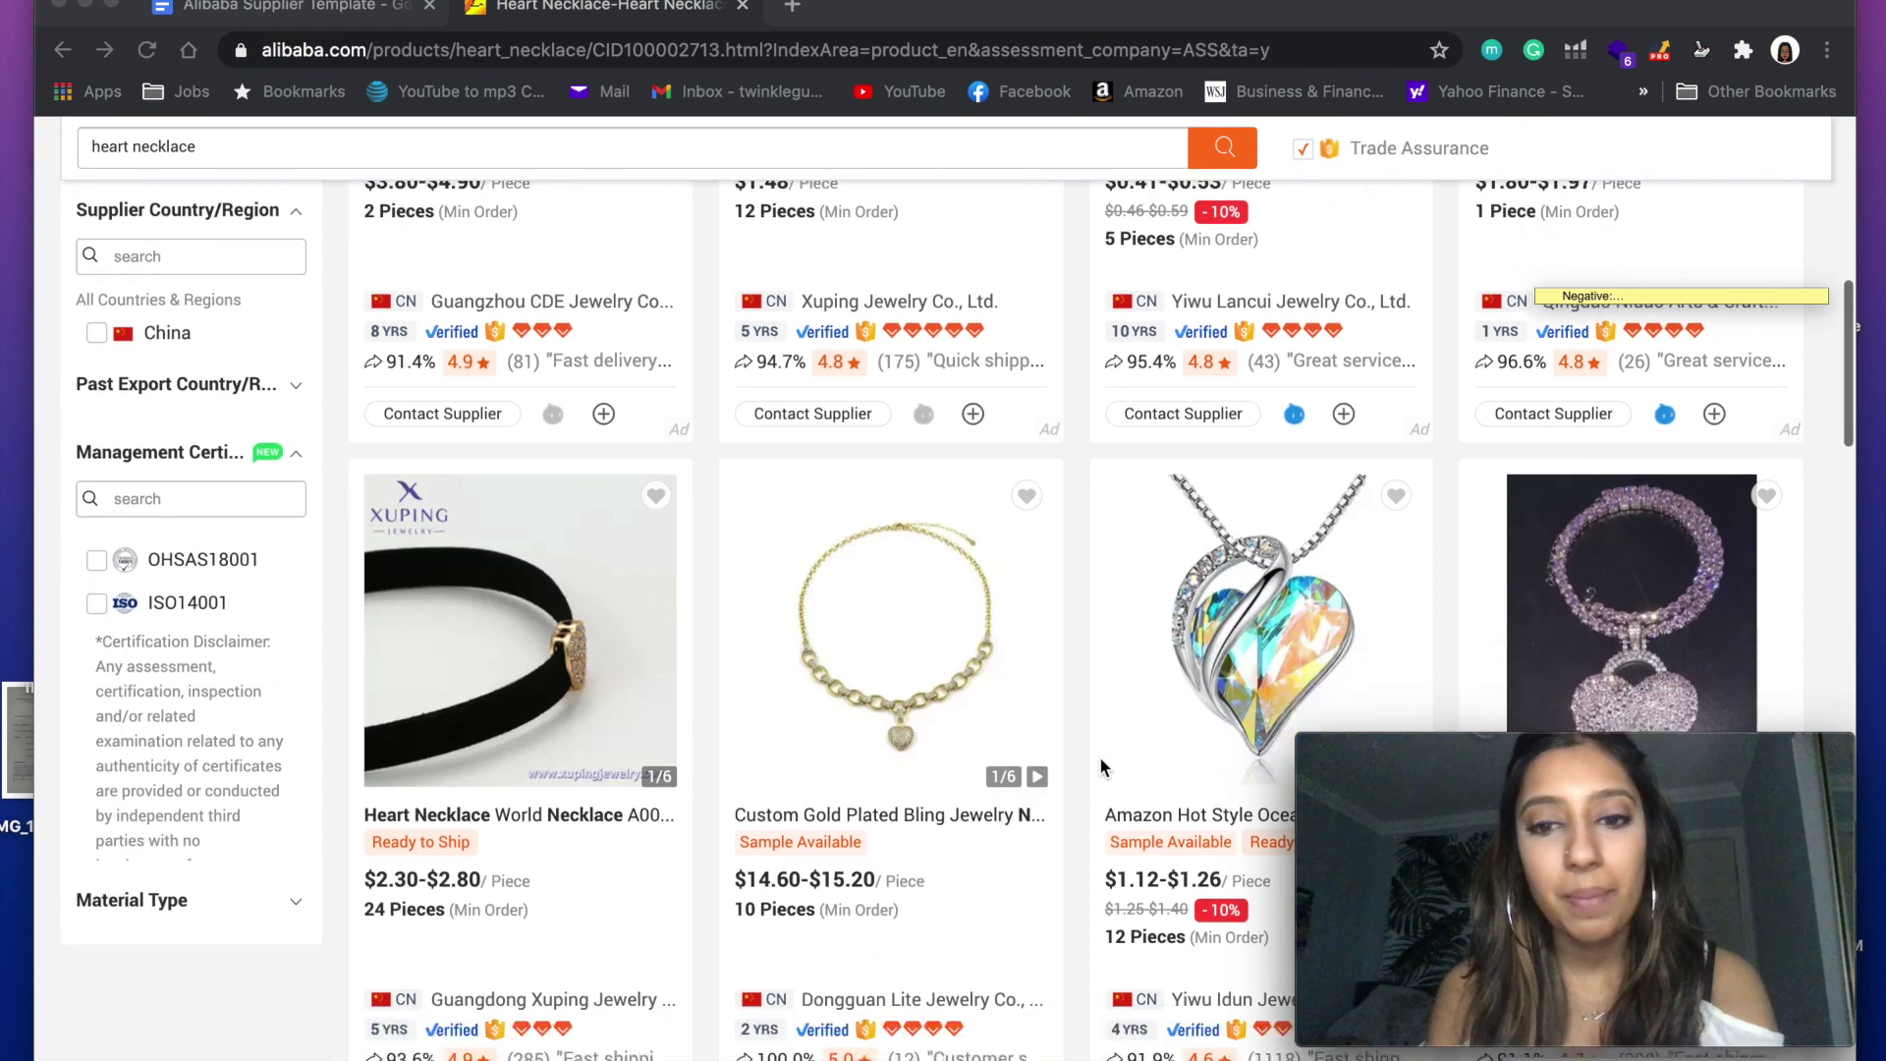
pyautogui.scroll(-10, 1101, 766)
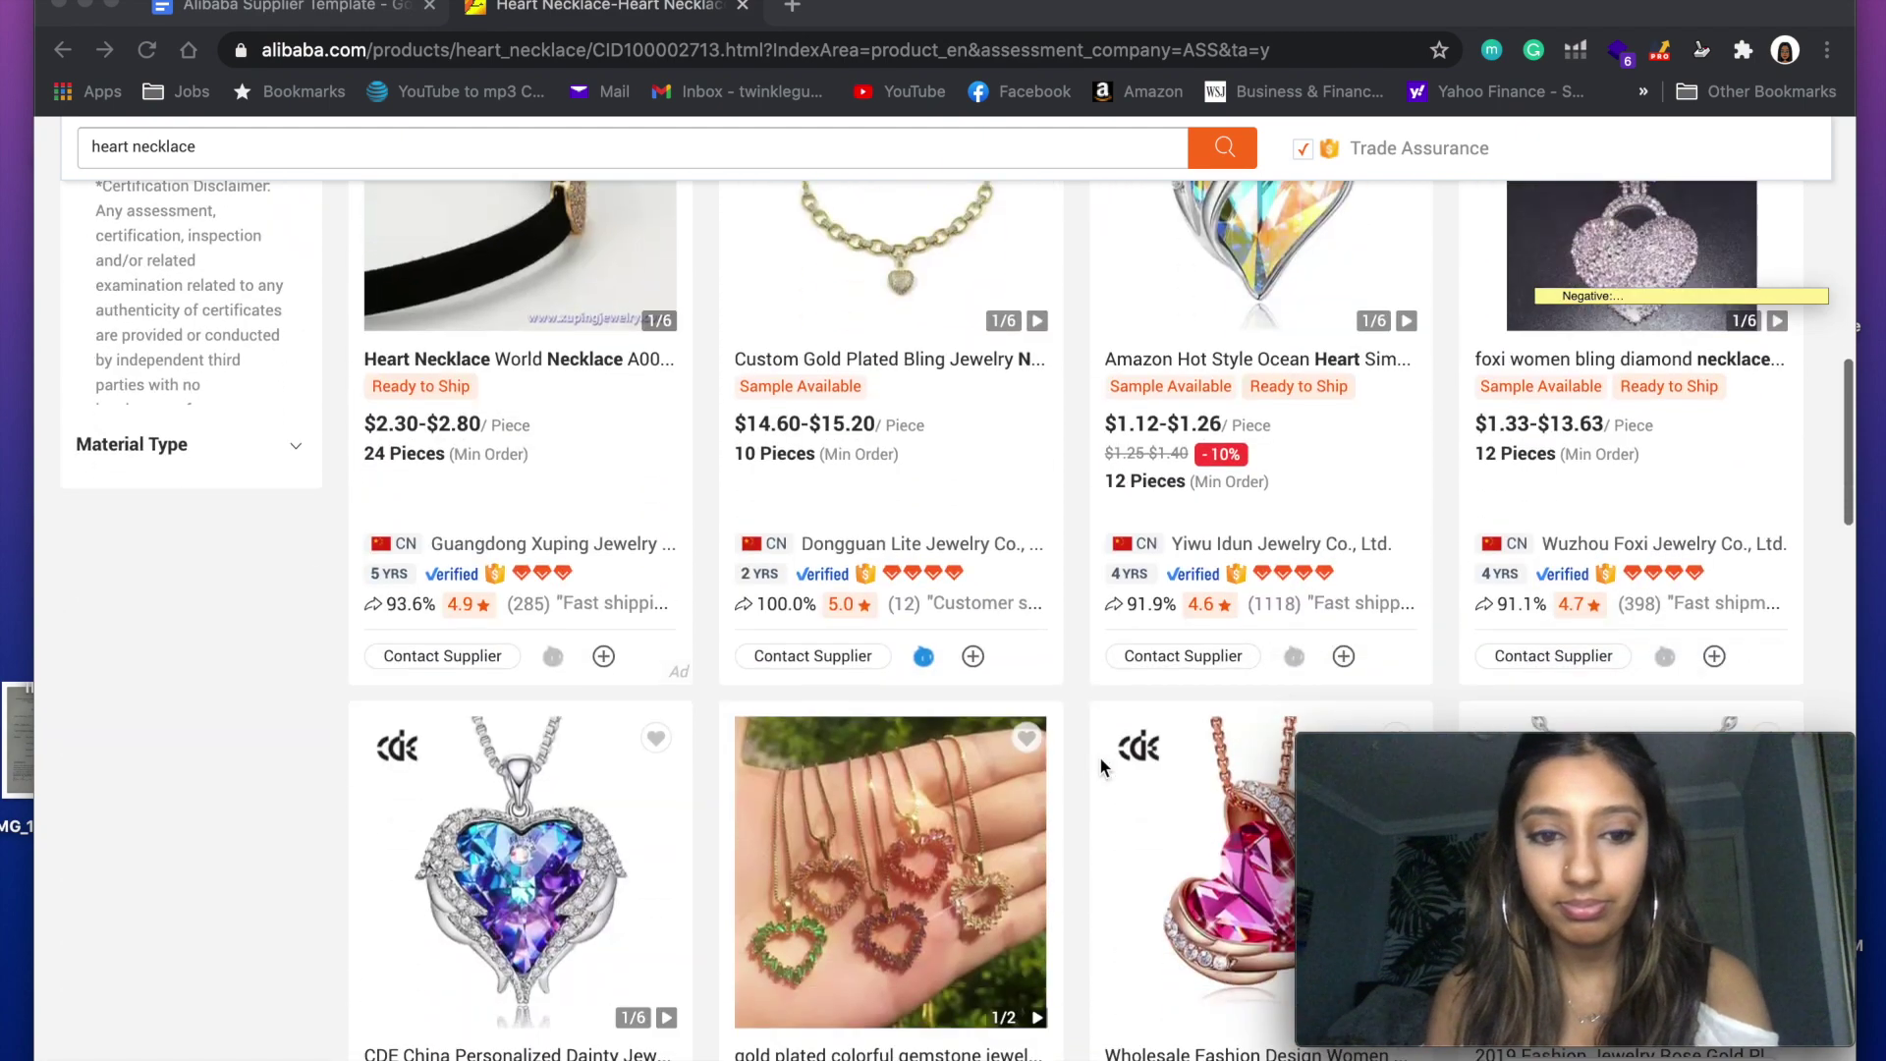
pyautogui.scroll(-2, 1101, 765)
pyautogui.scroll(-14, 1101, 766)
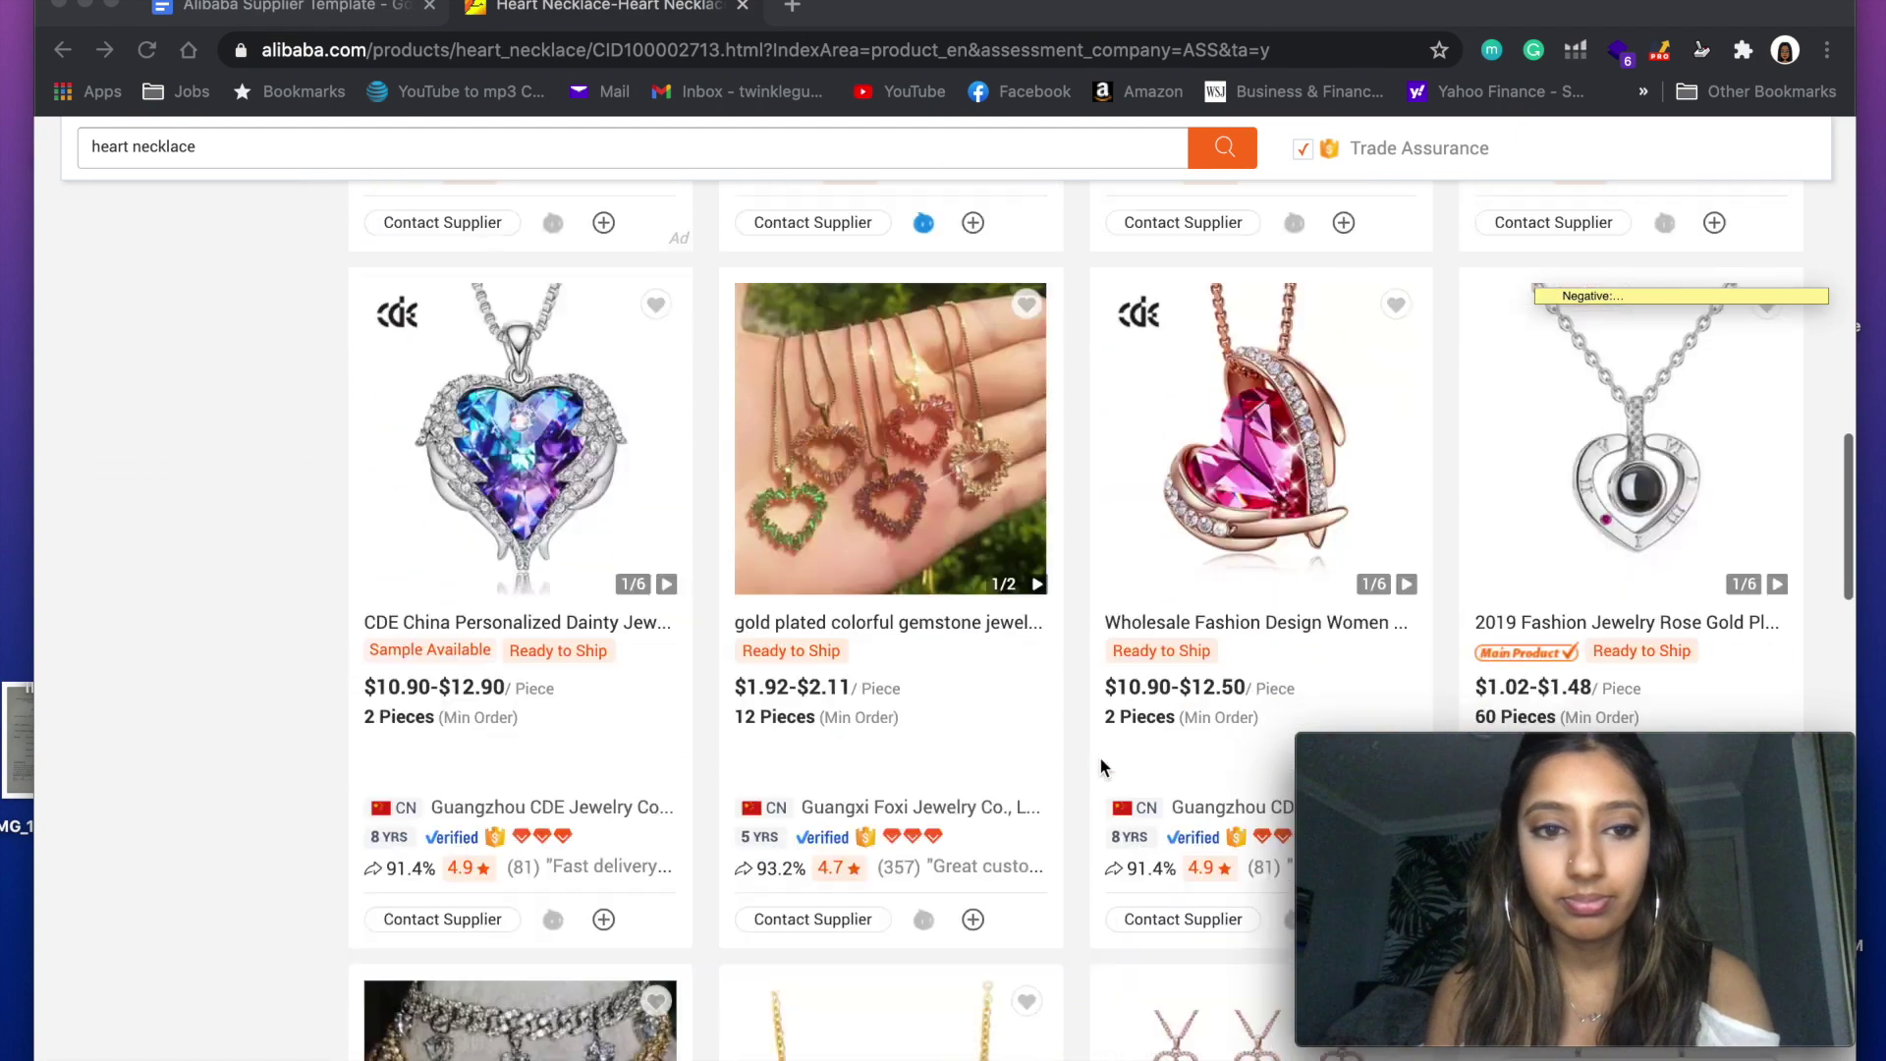
pyautogui.scroll(-8, 1101, 765)
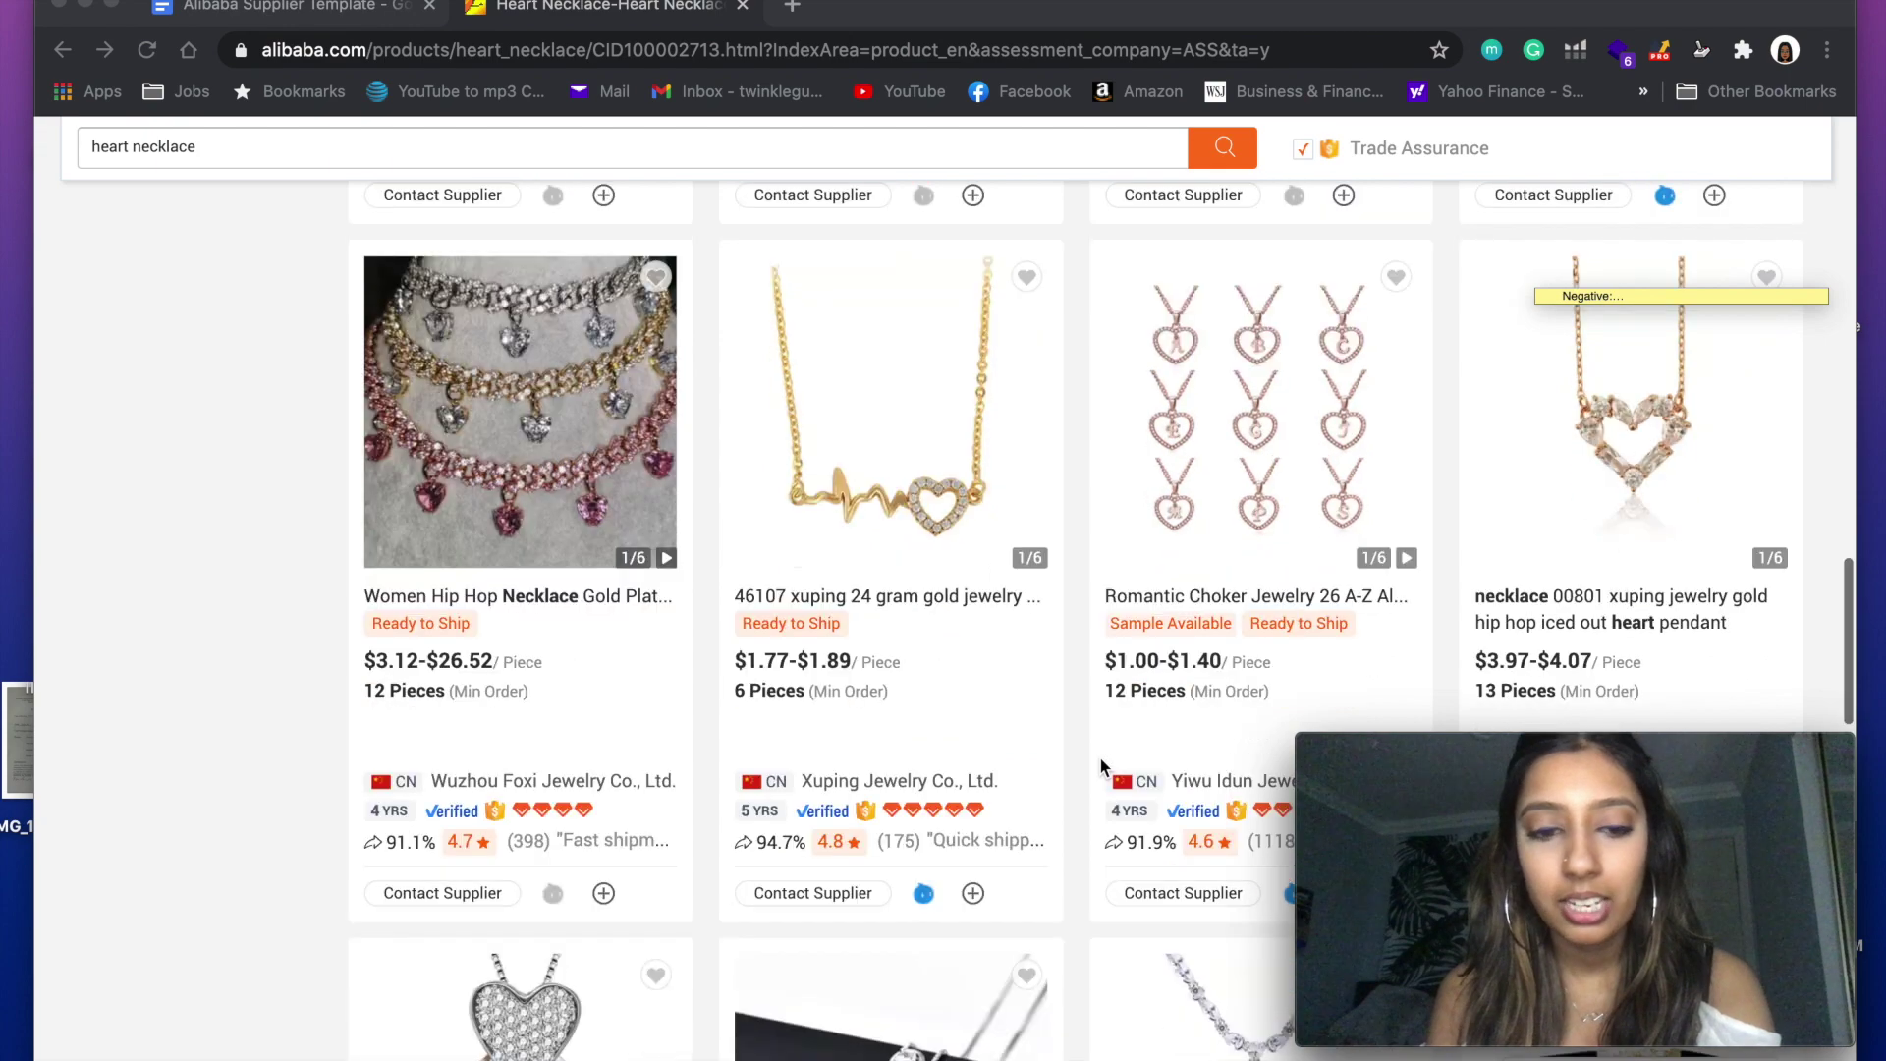
pyautogui.scroll(-4, 1101, 765)
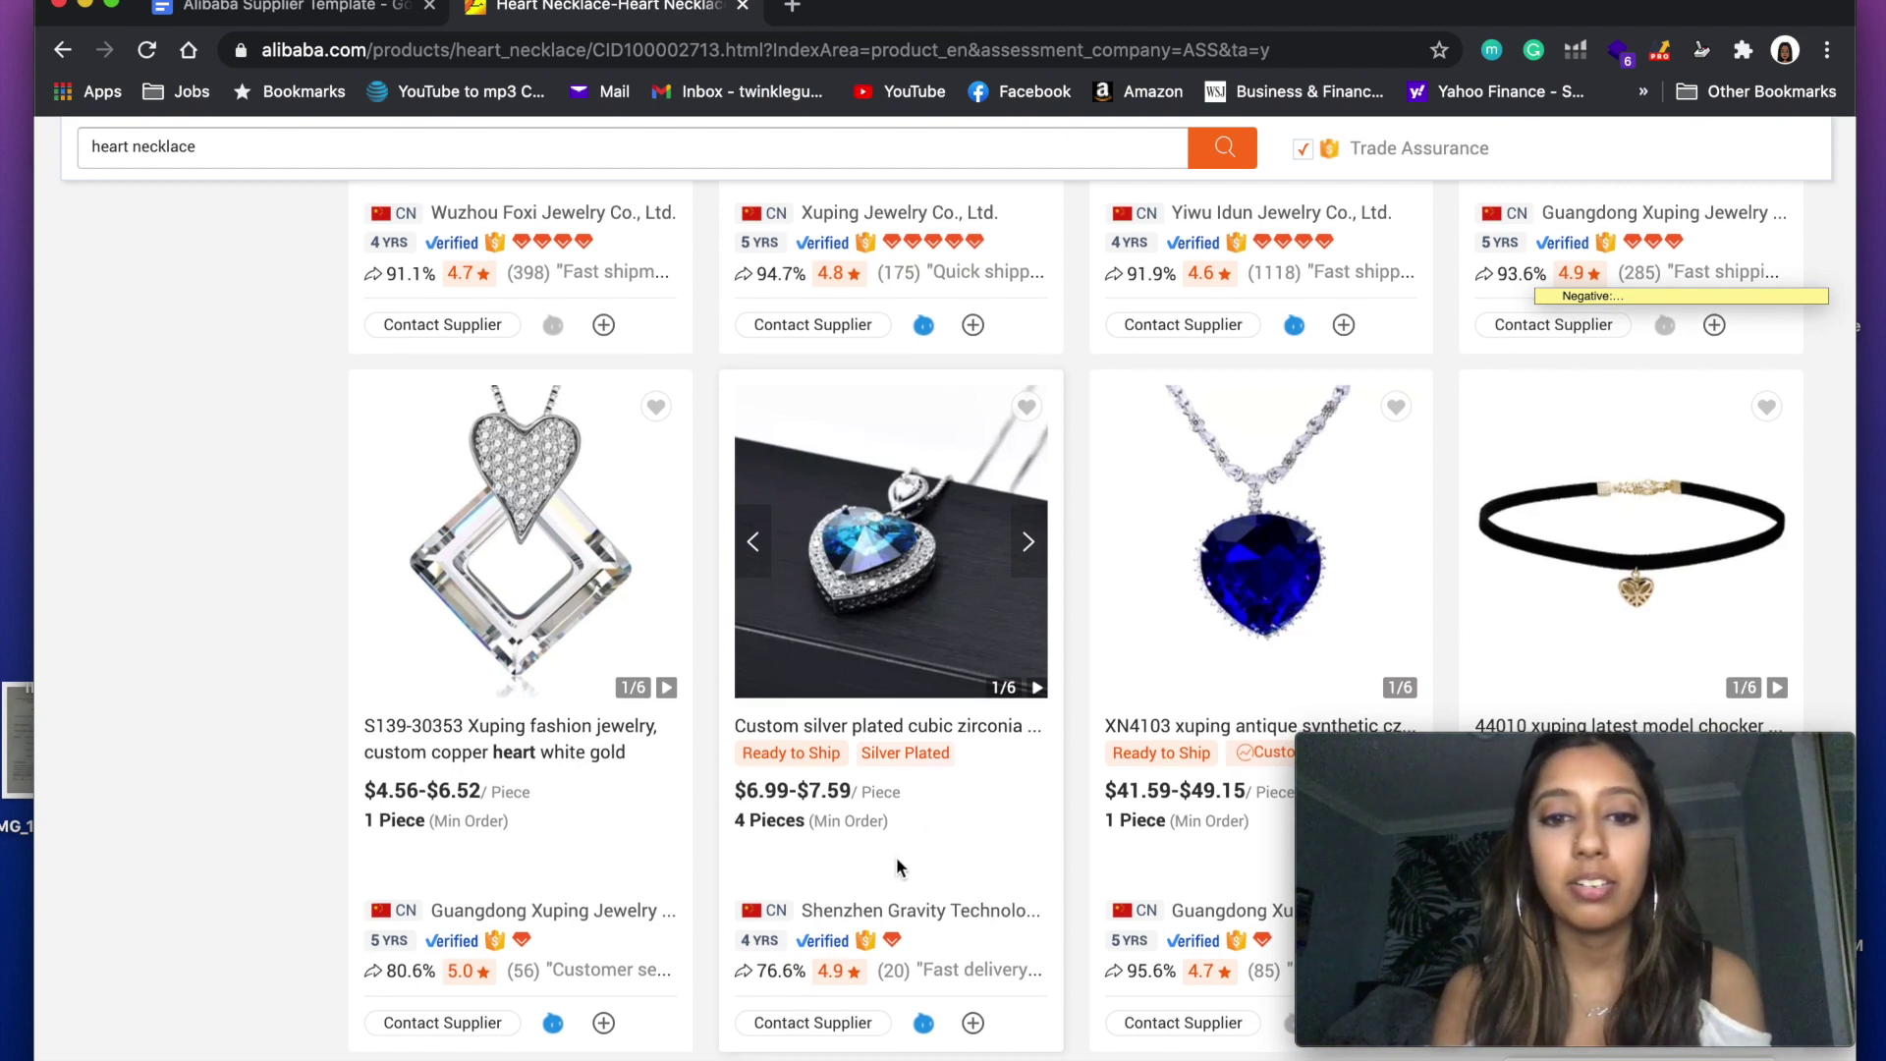
# Open the custom silver plated cubic zirconia heart necklace listing and bring up the contact form for its supplier
pyautogui.scroll(-1, 896, 857)
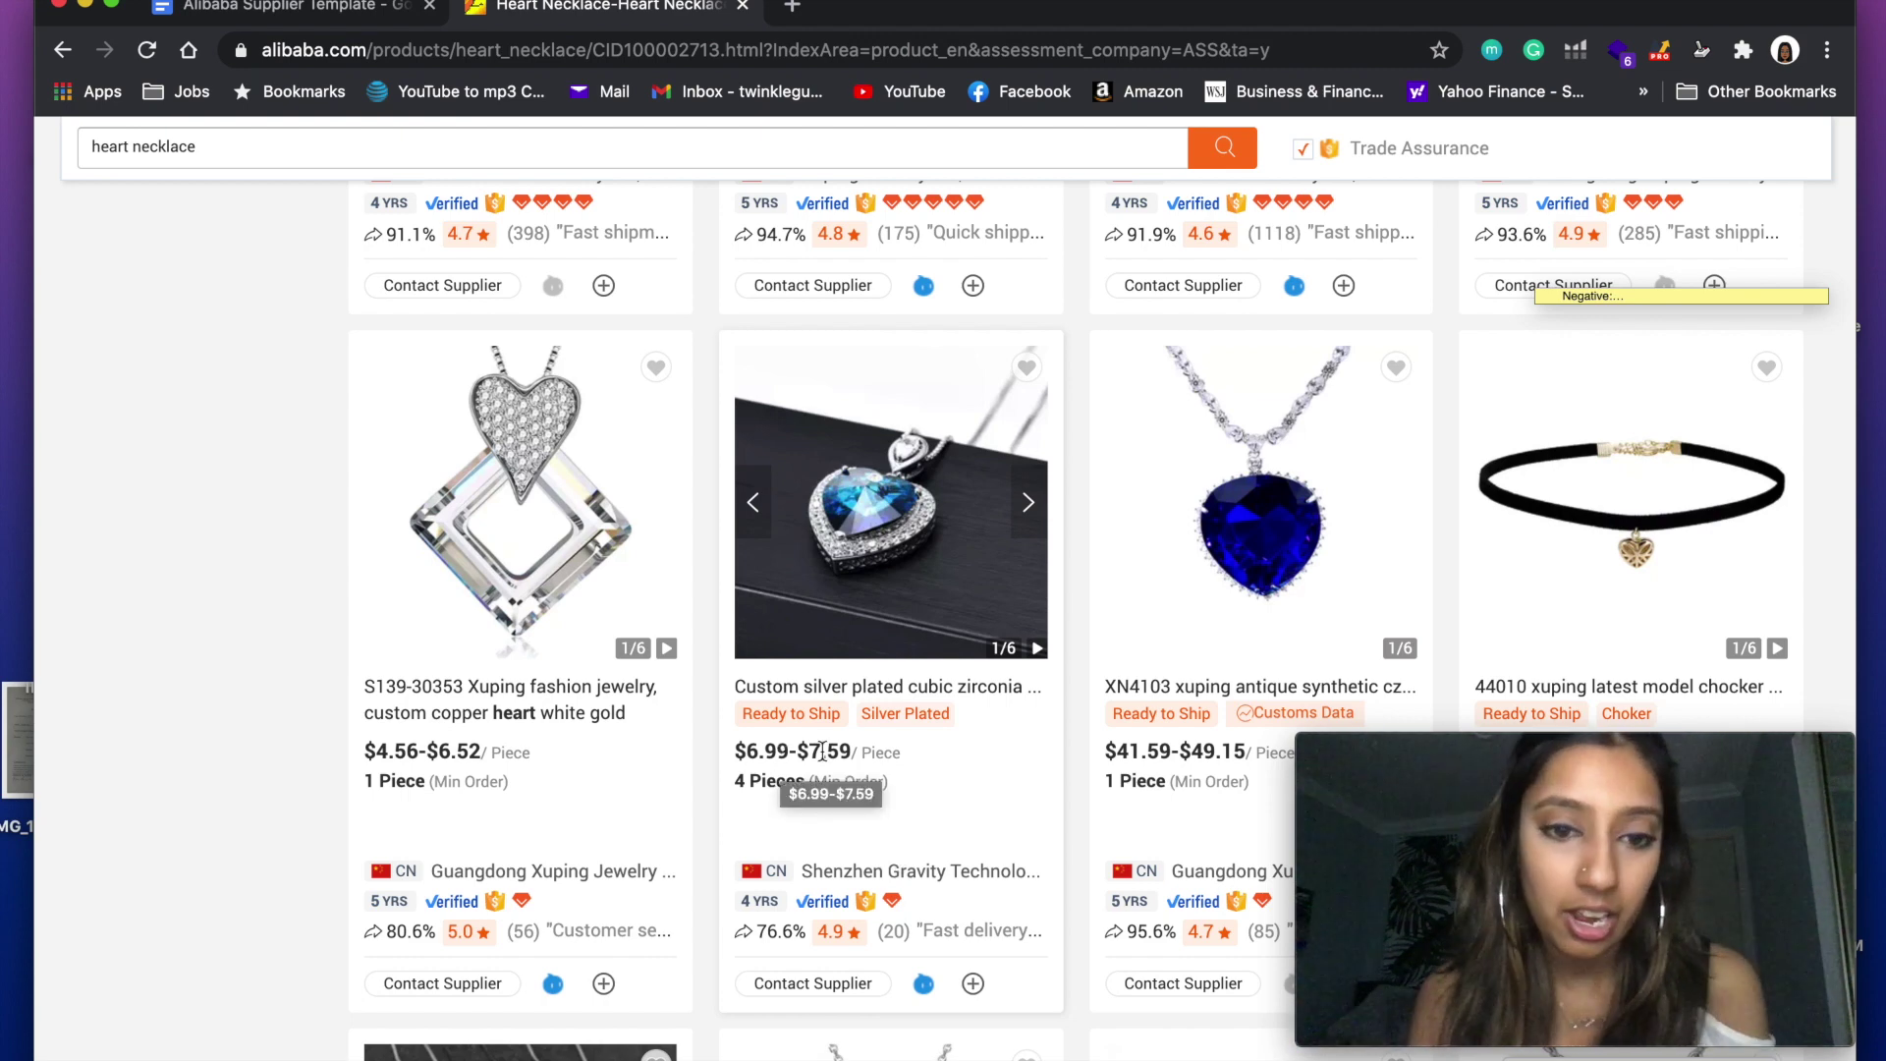
pyautogui.scroll(-1, 881, 786)
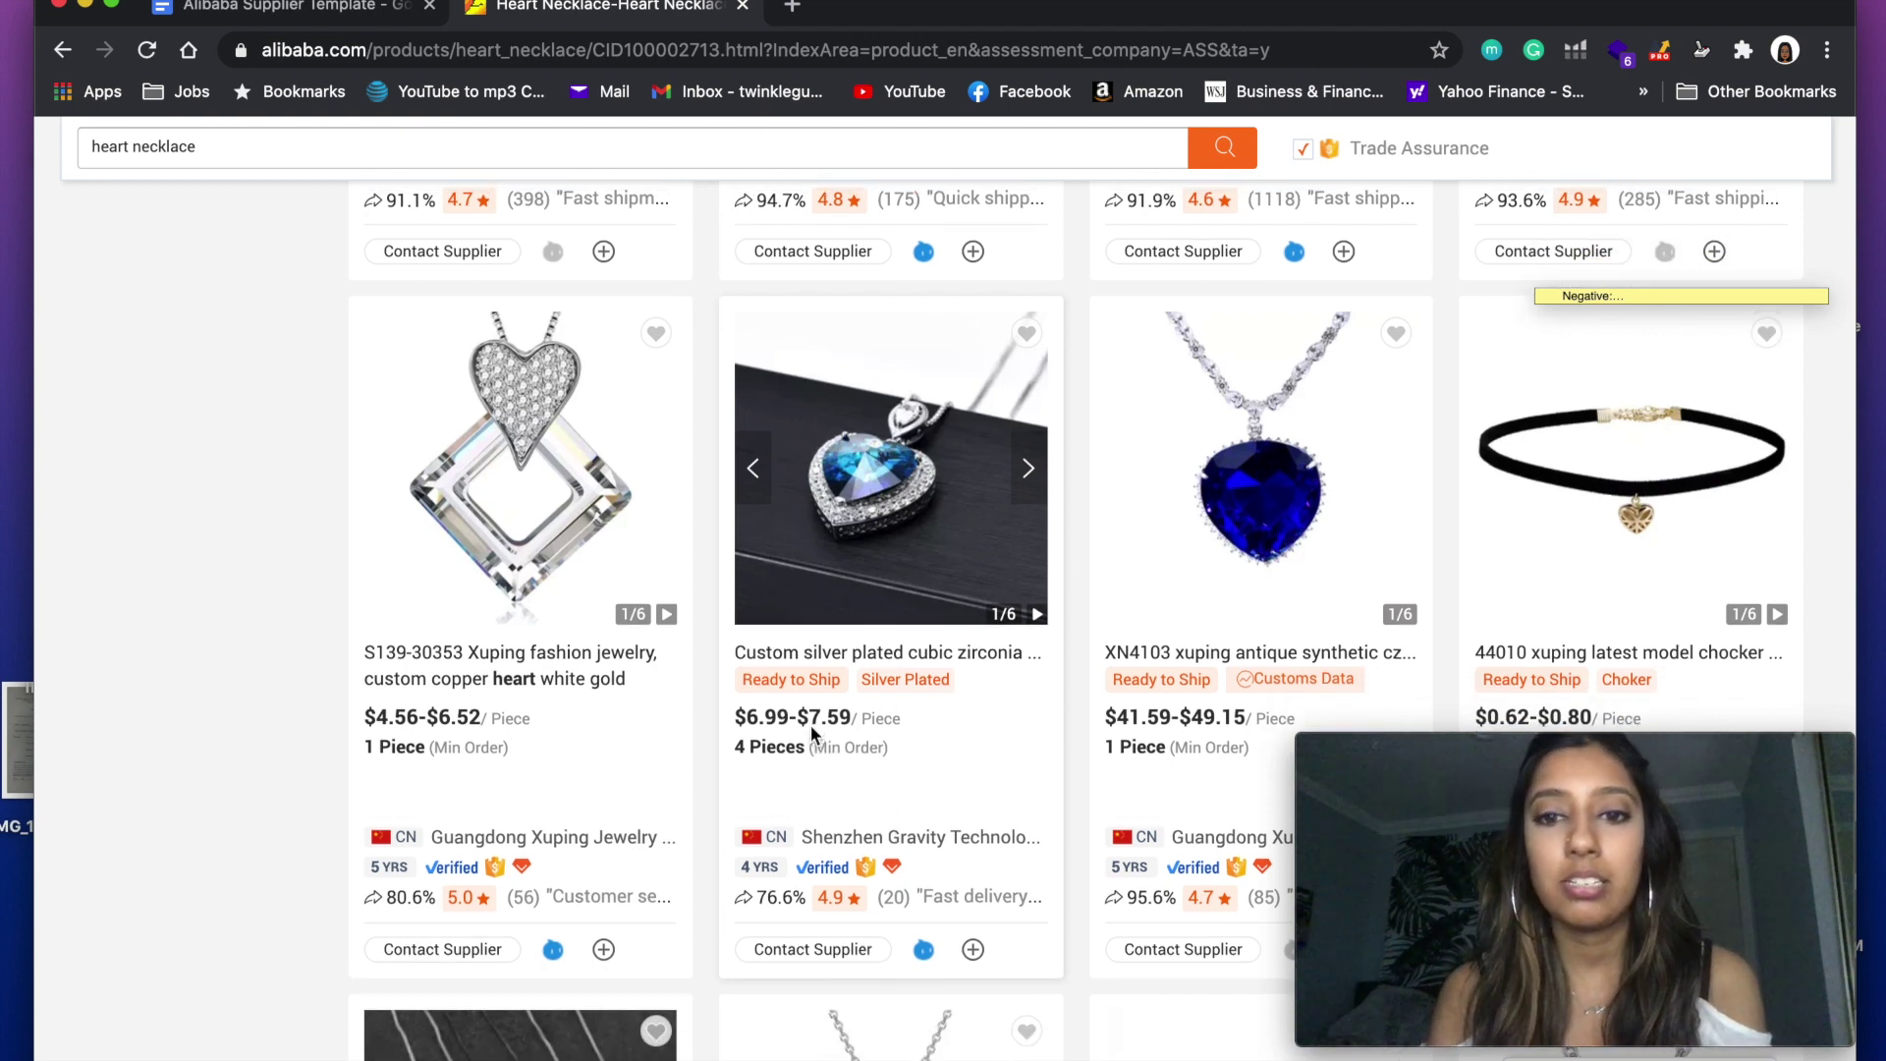
pyautogui.scroll(2, 811, 727)
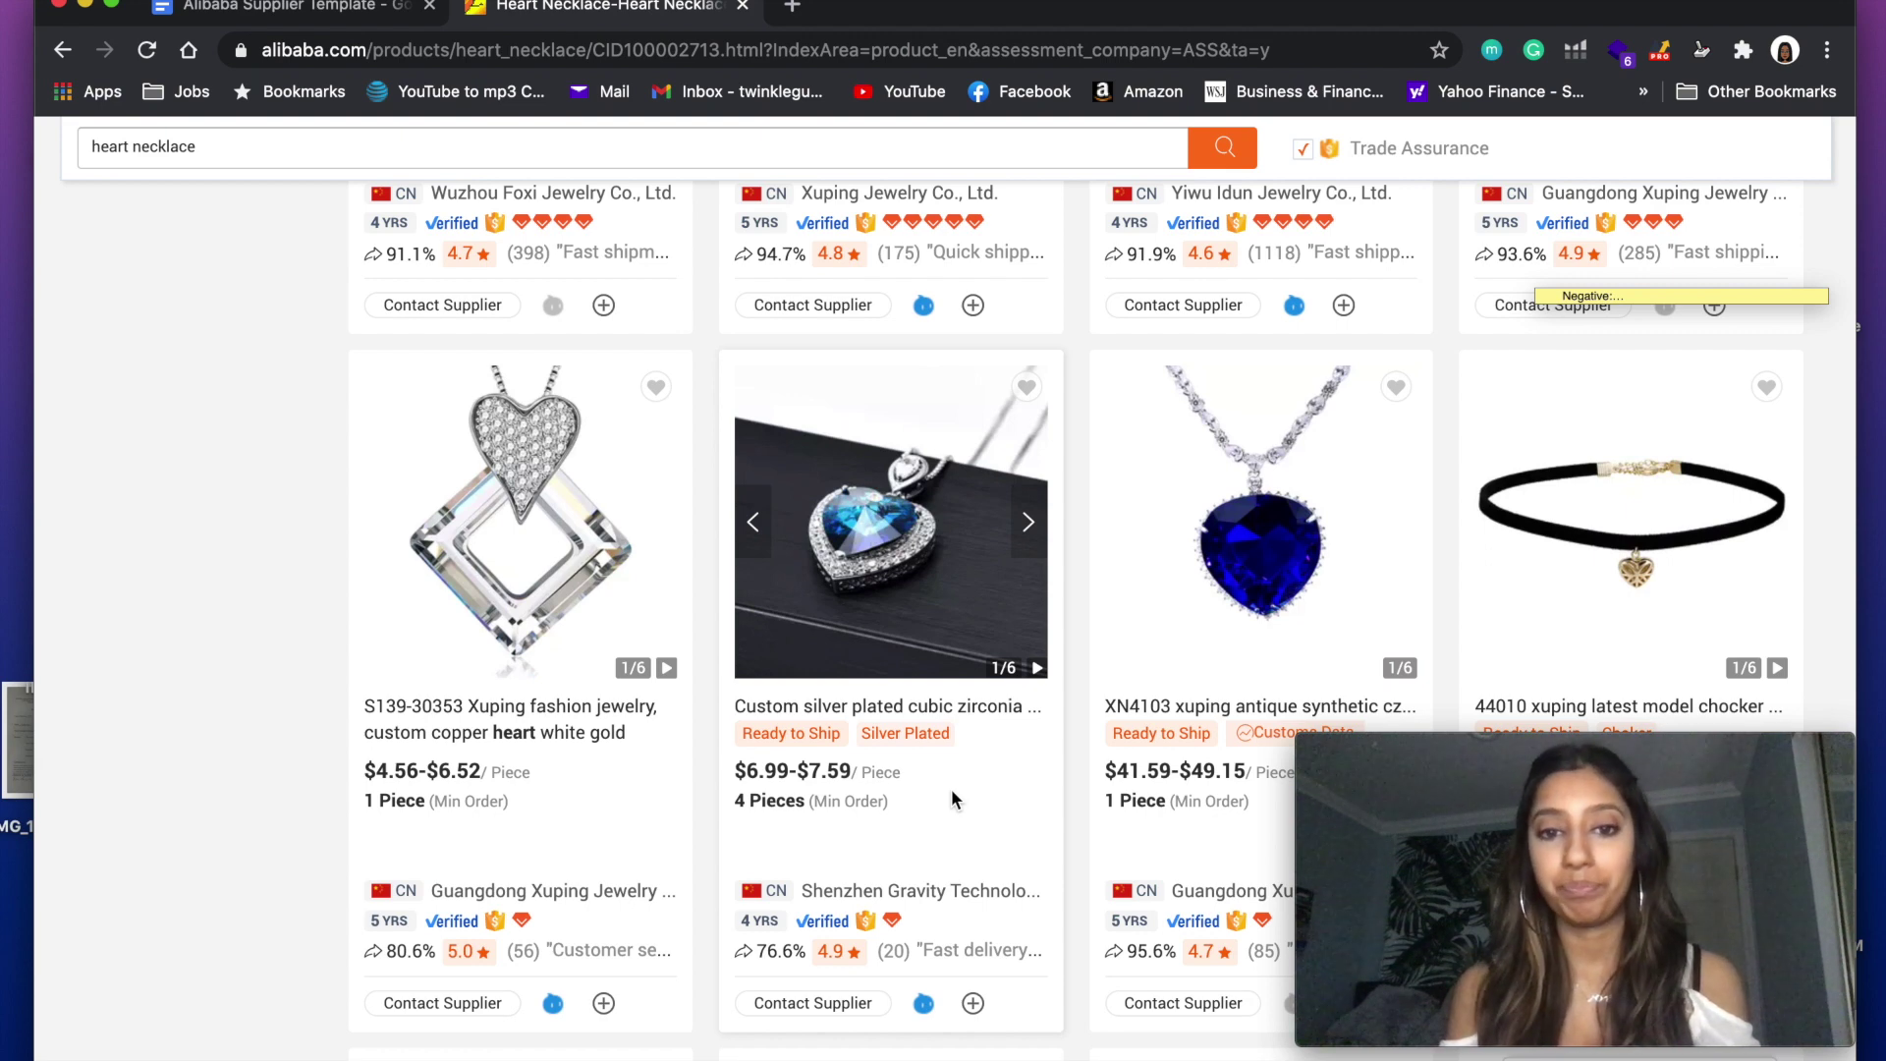
pyautogui.scroll(-1, 951, 788)
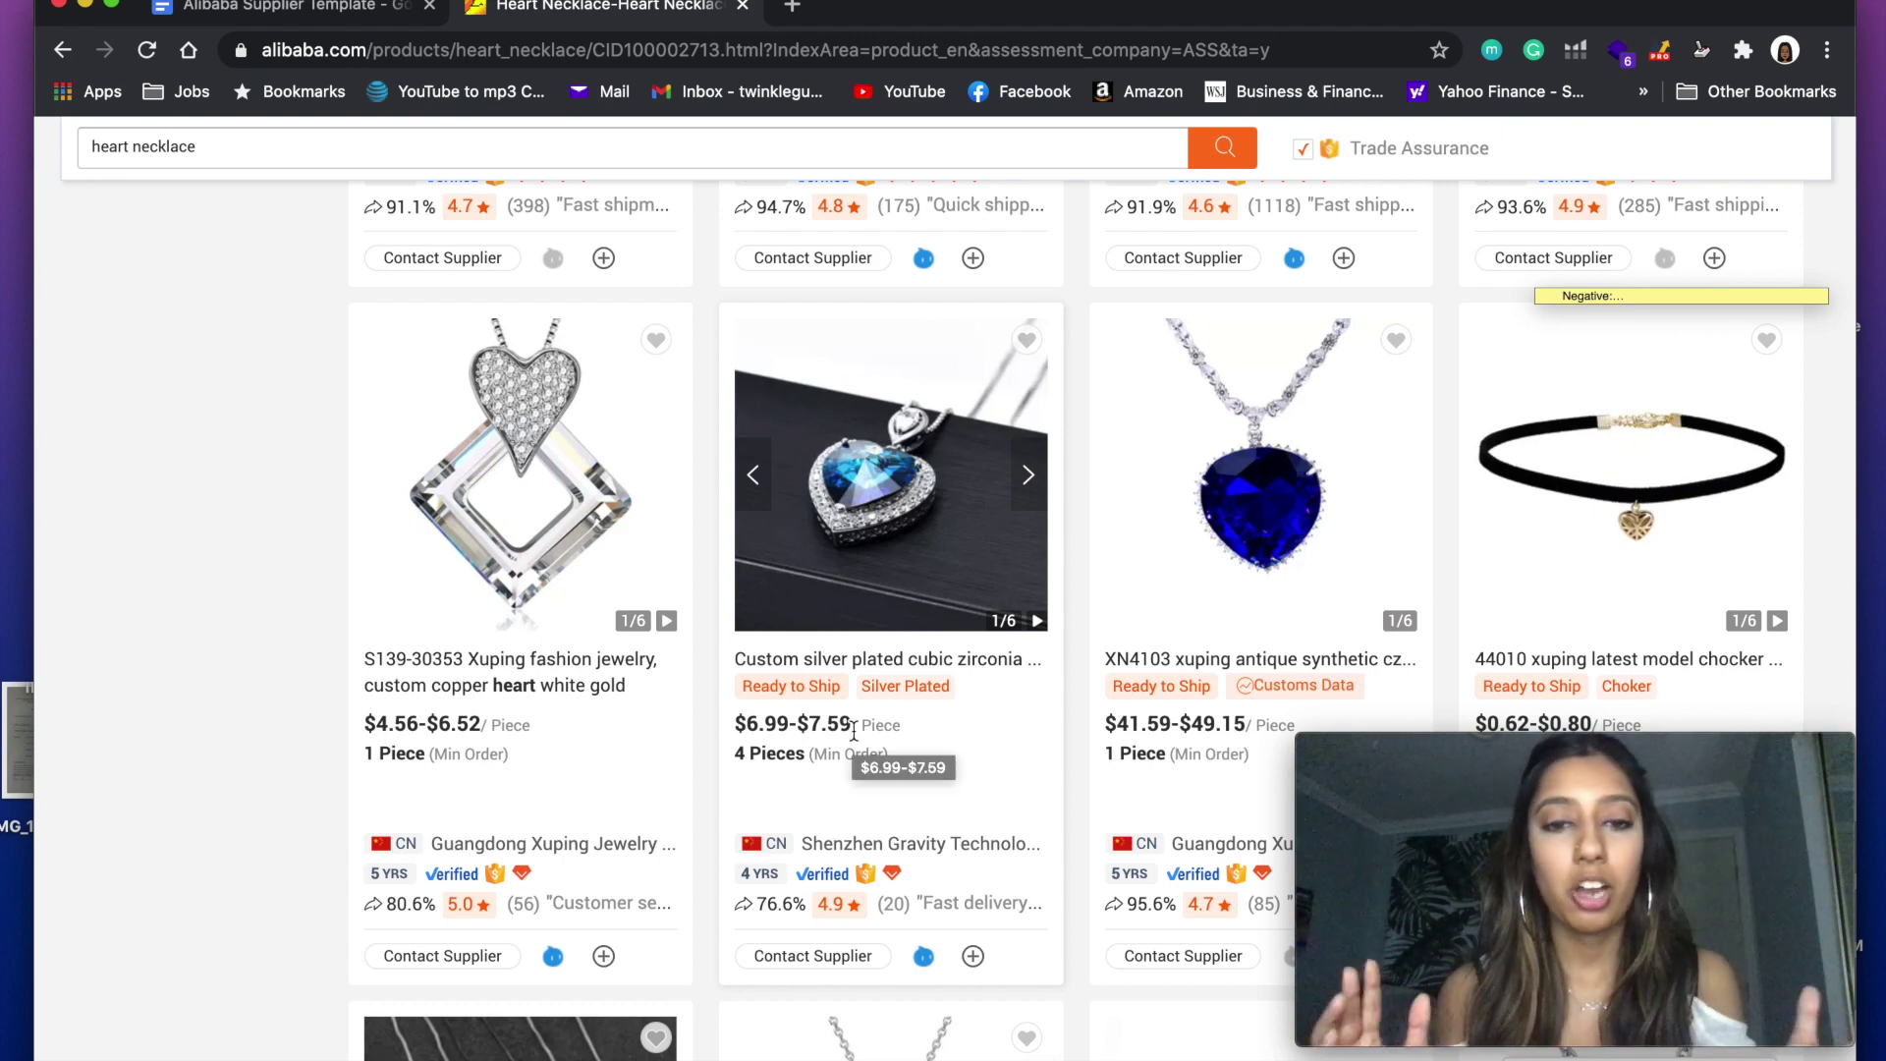
pyautogui.click(815, 666)
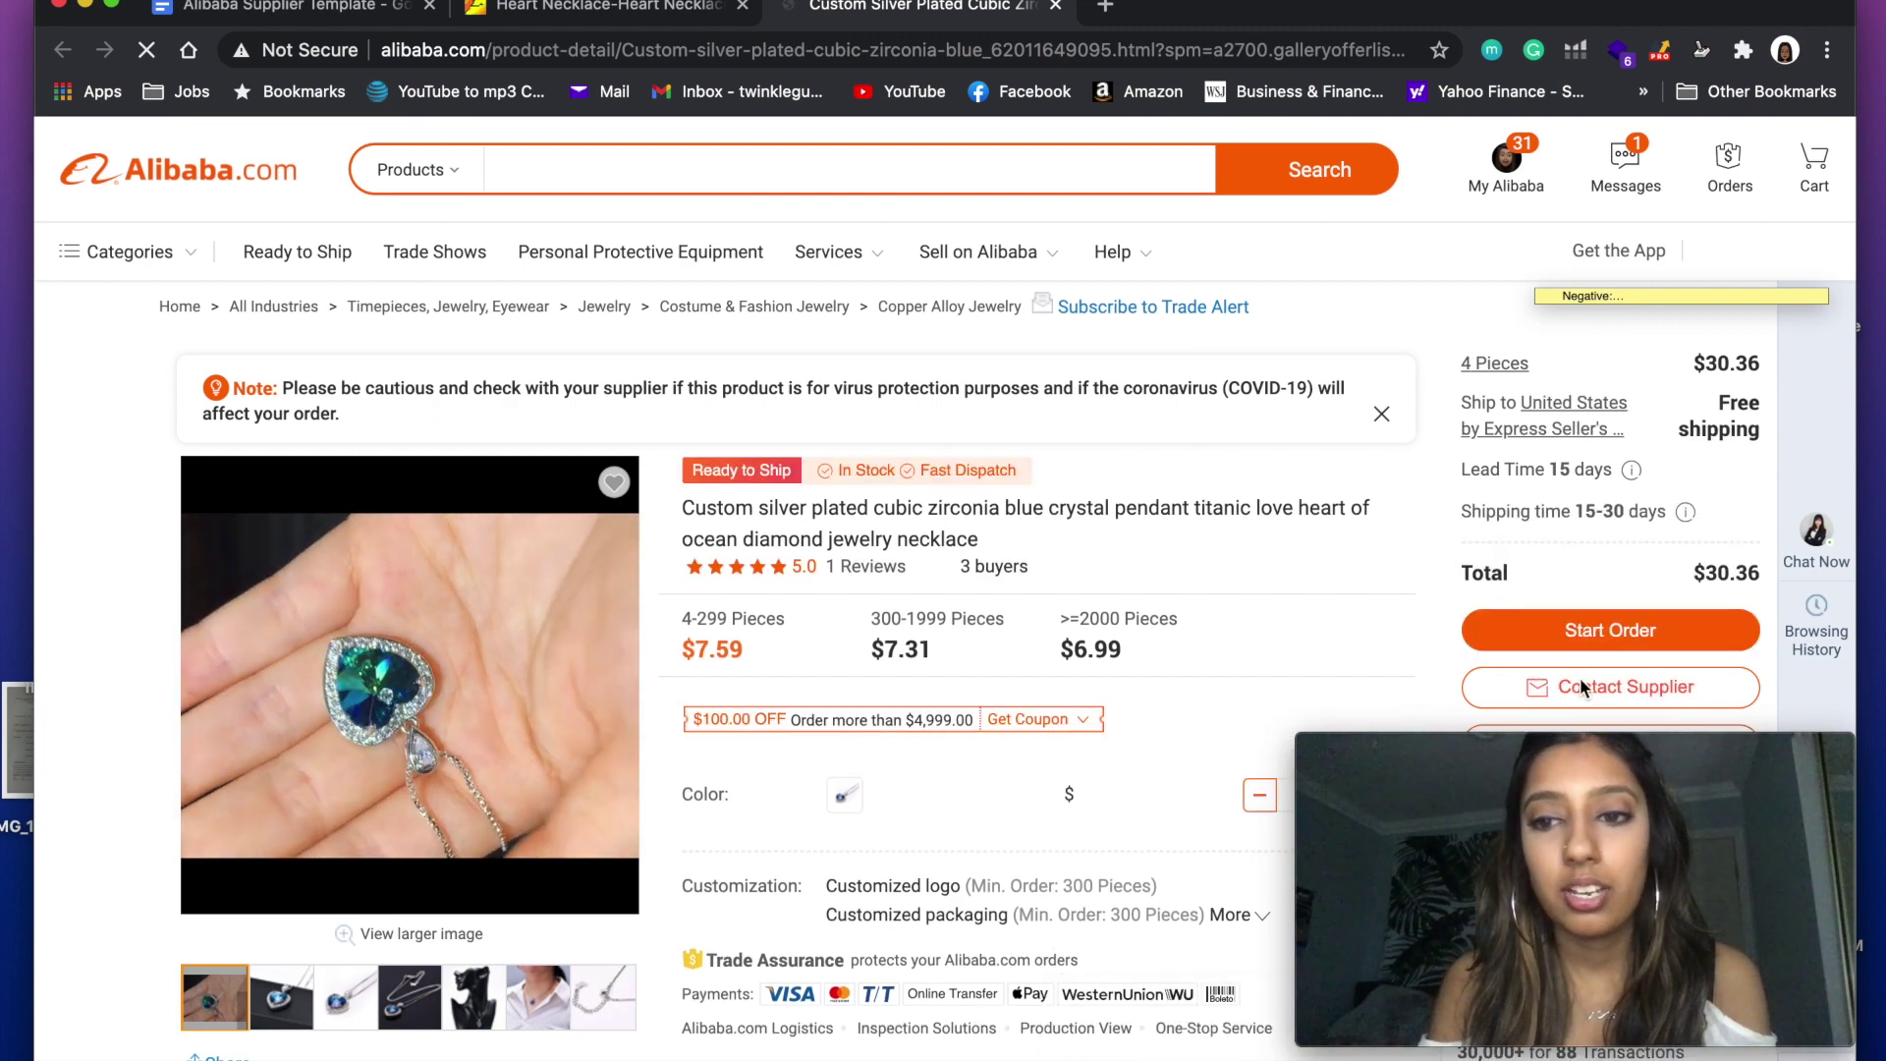
pyautogui.scroll(-1, 1365, 692)
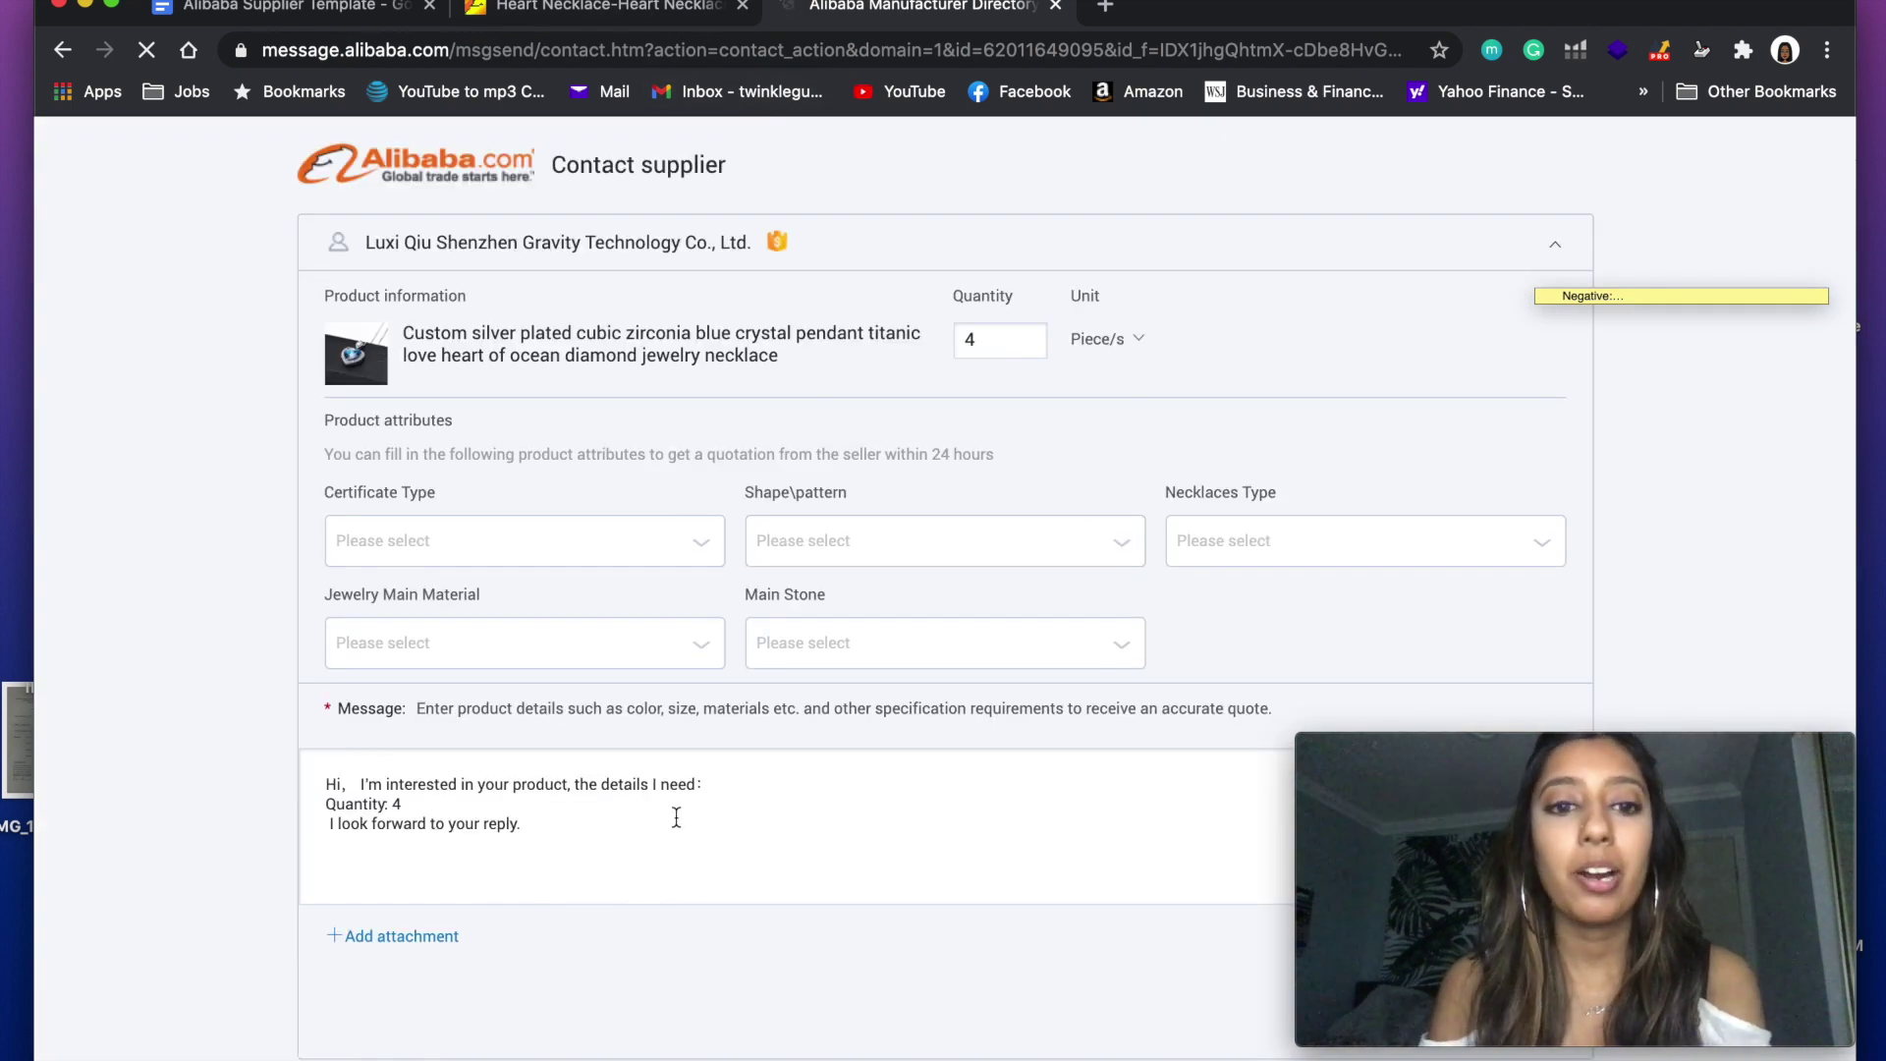
# Clear the prefilled message text in the supplier contact form
pyautogui.click(674, 815)
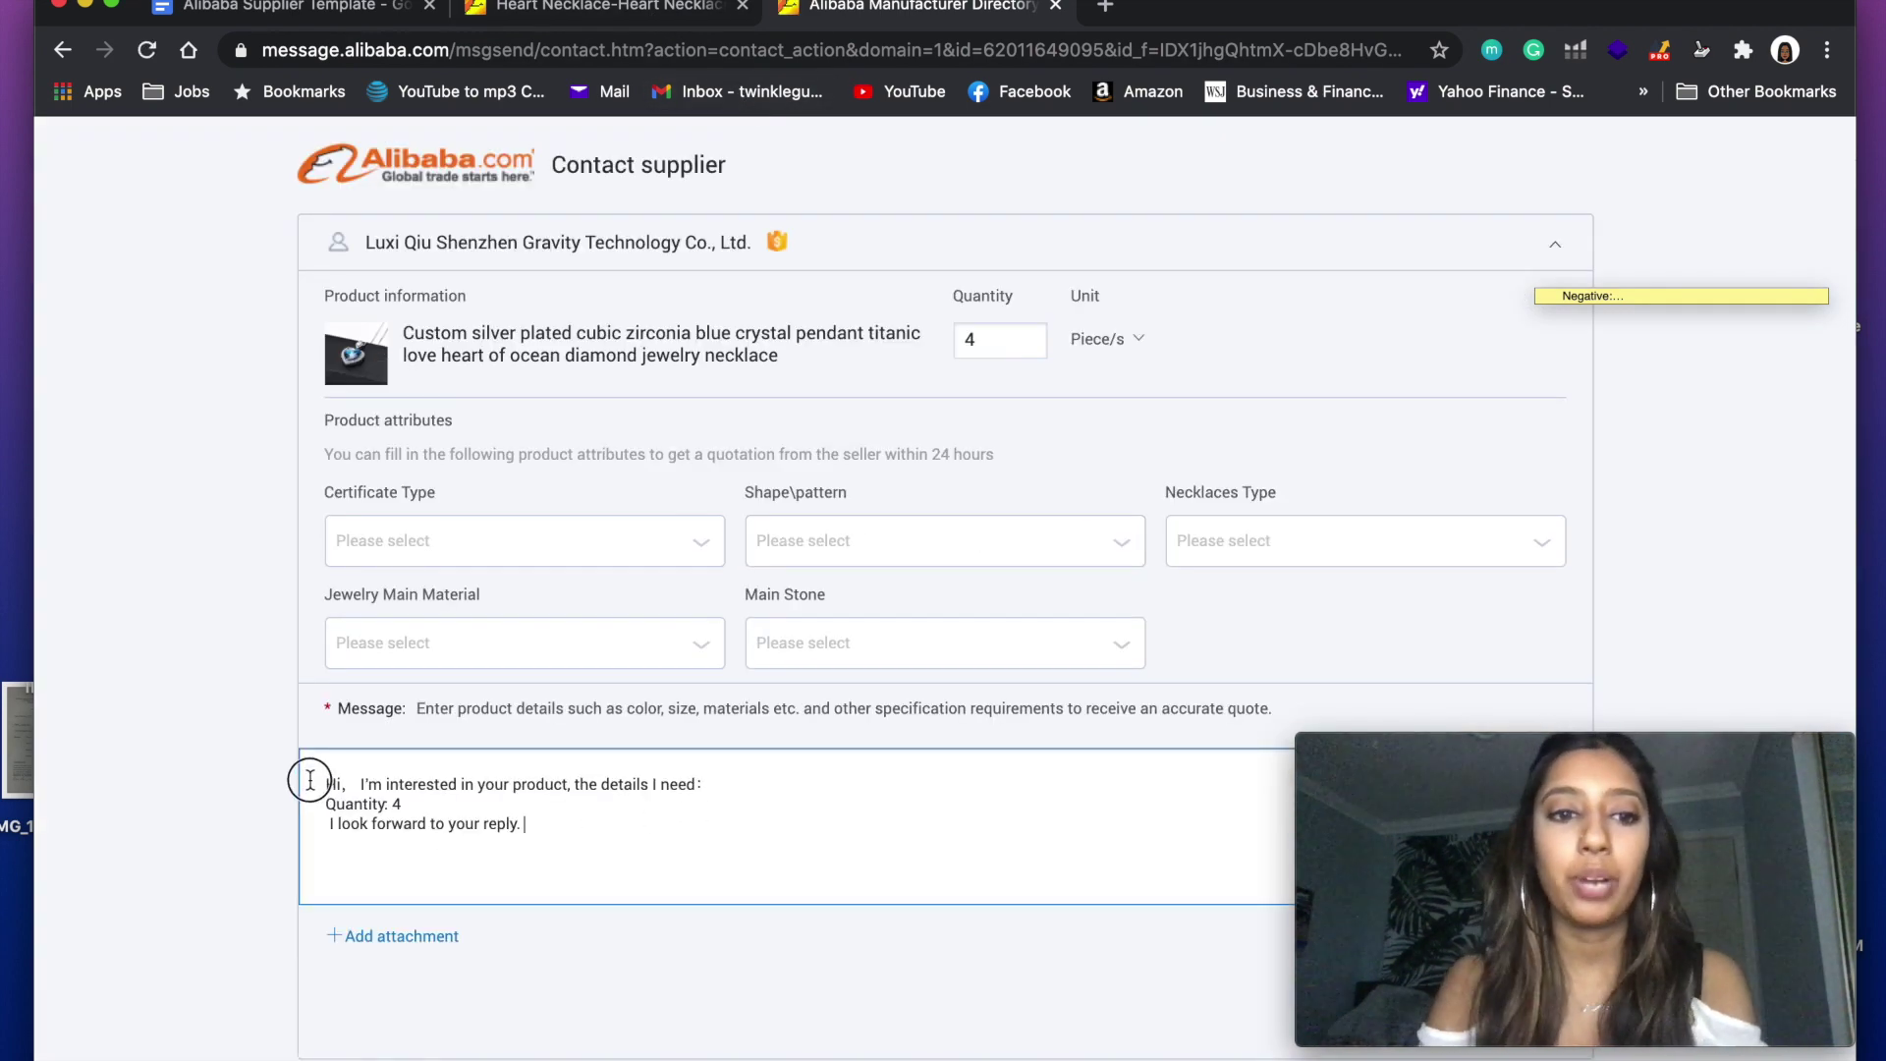
pyautogui.moveTo(322, 783); pyautogui.dragTo(542, 836)
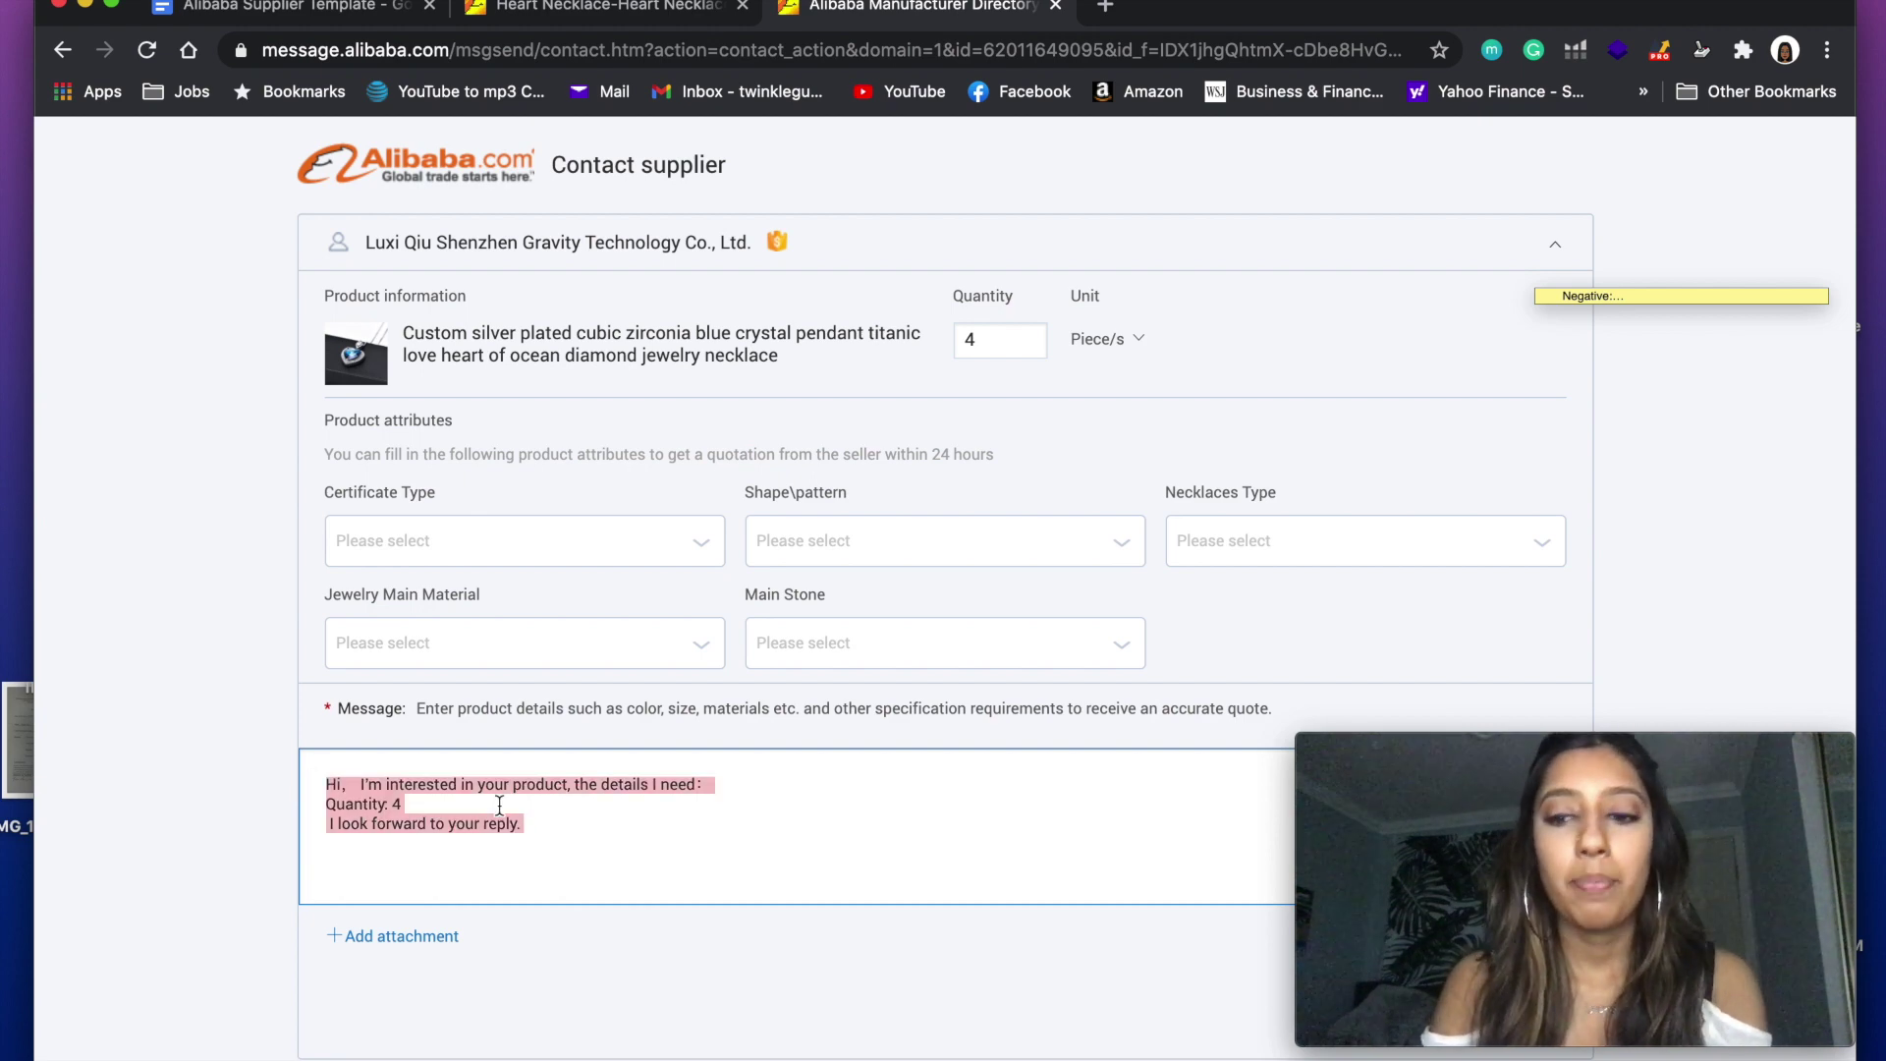
pyautogui.press('BackSpace')
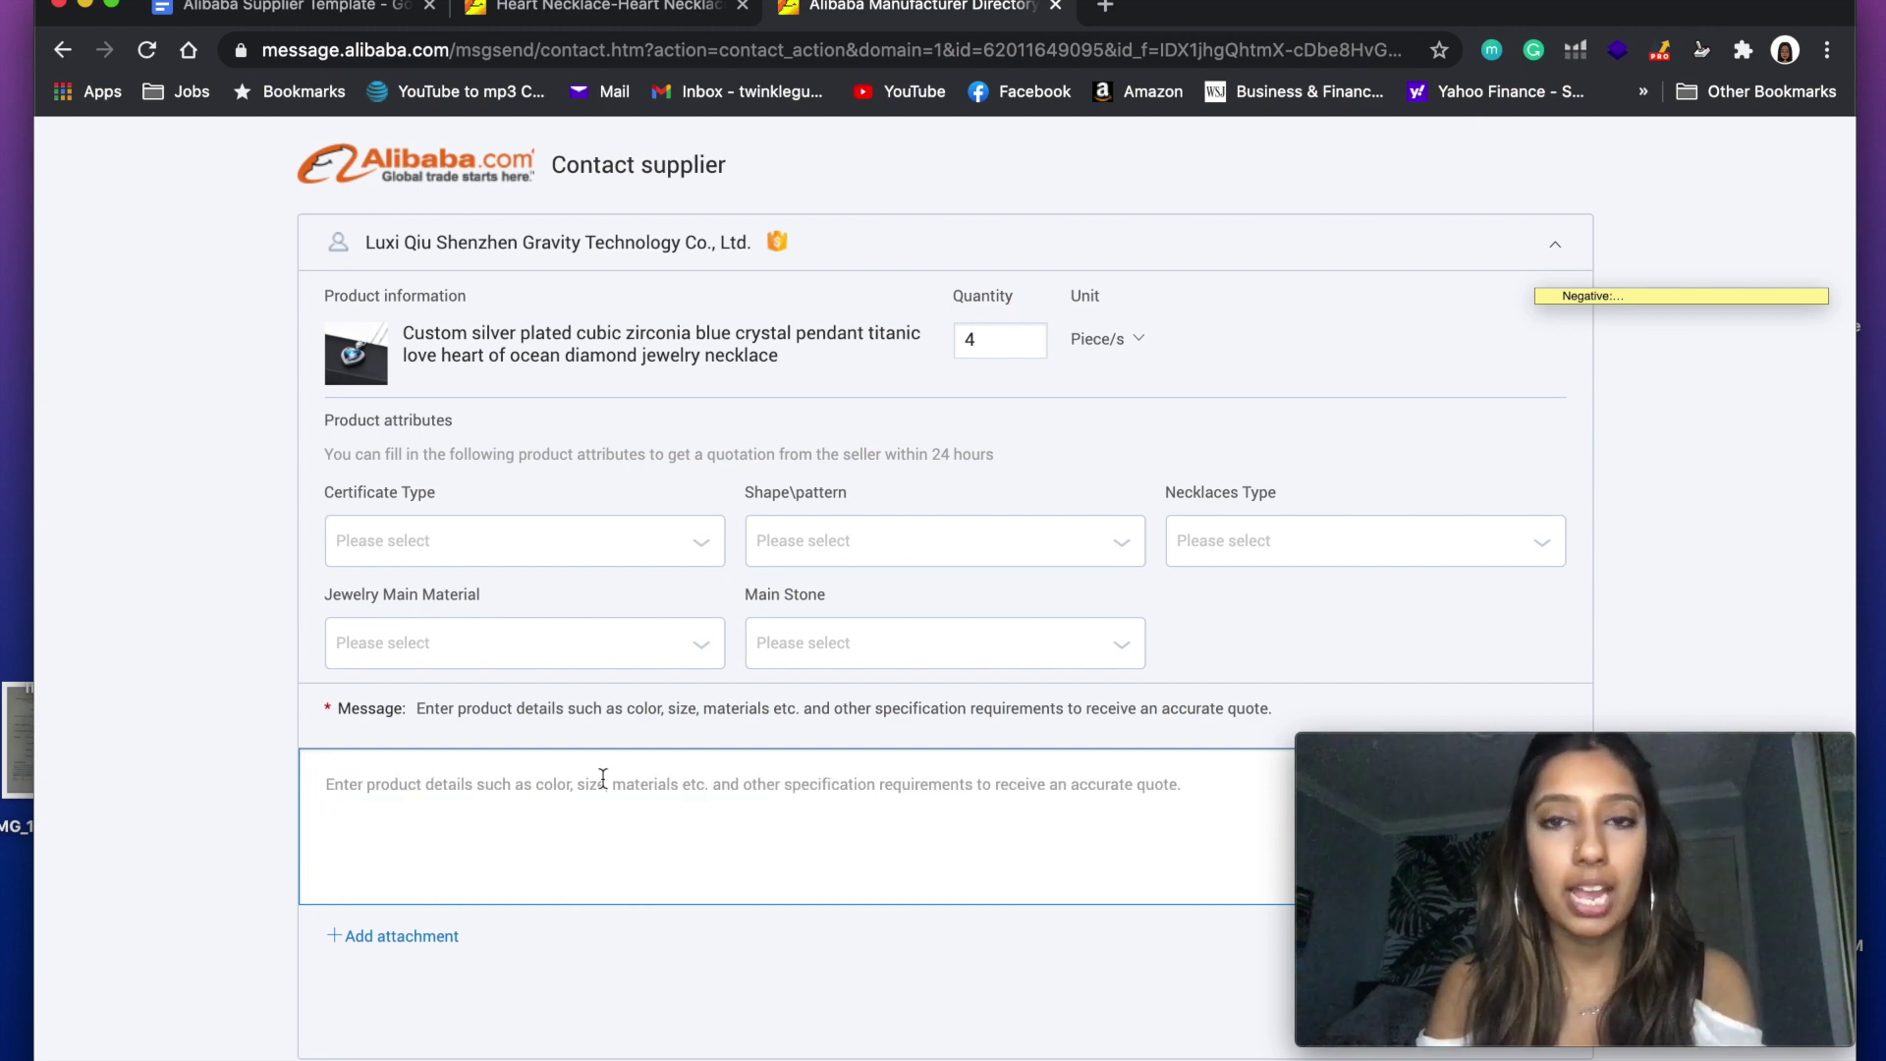
# Switch to the Alibaba Supplier Template document and copy the quotation request text from the greeting through the sign-off
pyautogui.click(572, 12)
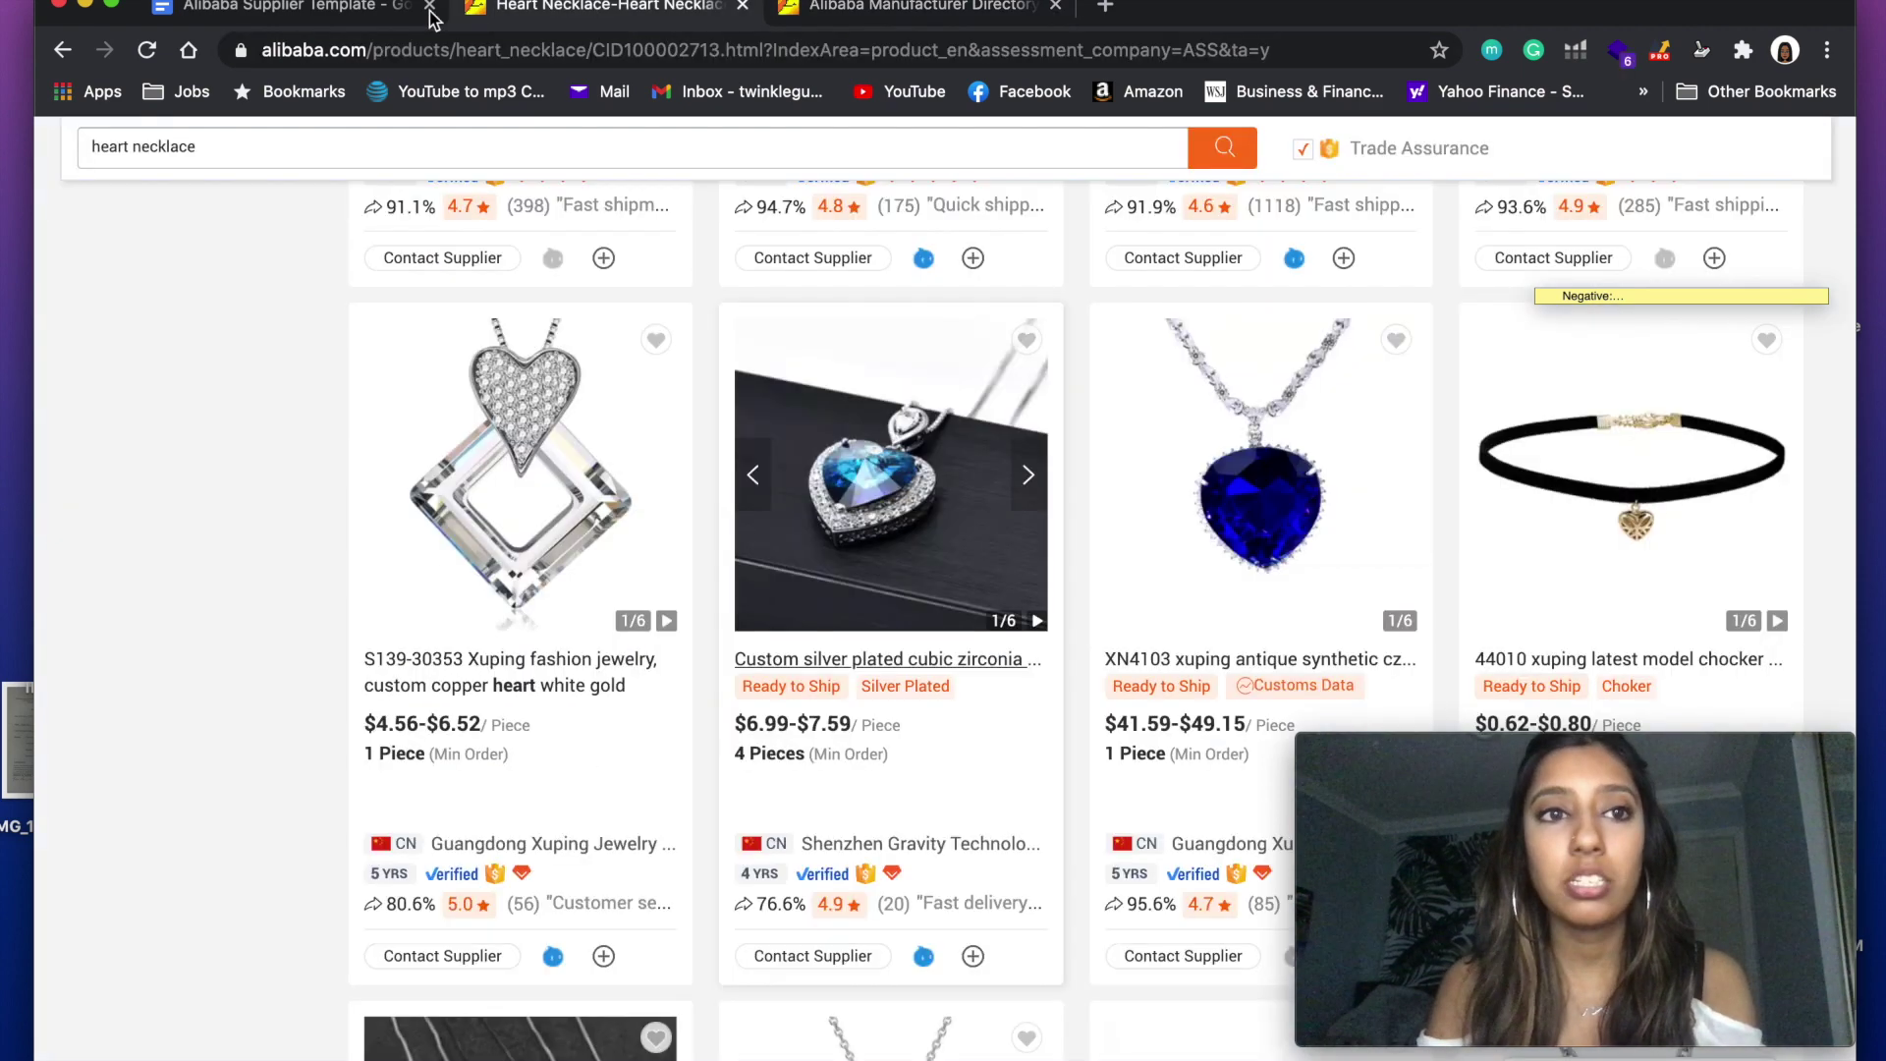
pyautogui.click(314, 12)
pyautogui.scroll(10, 998, 742)
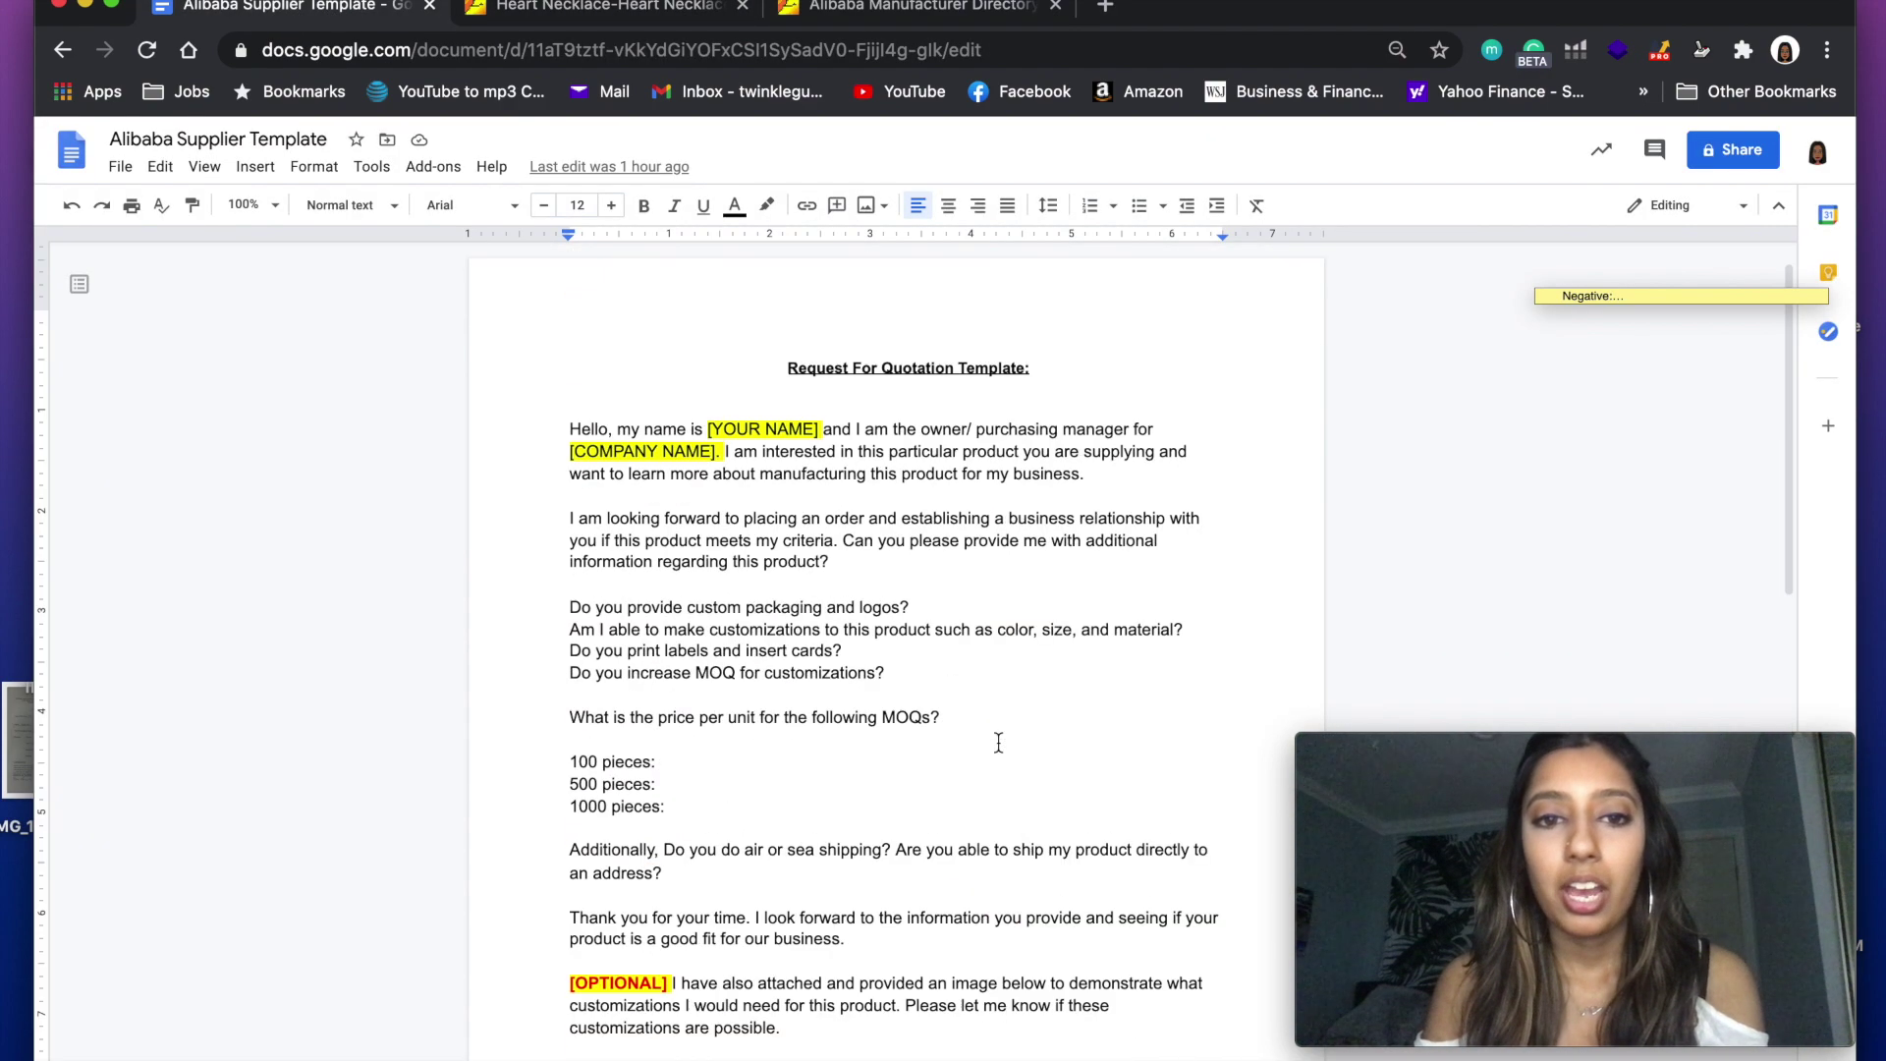
pyautogui.moveTo(577, 430); pyautogui.dragTo(813, 1048)
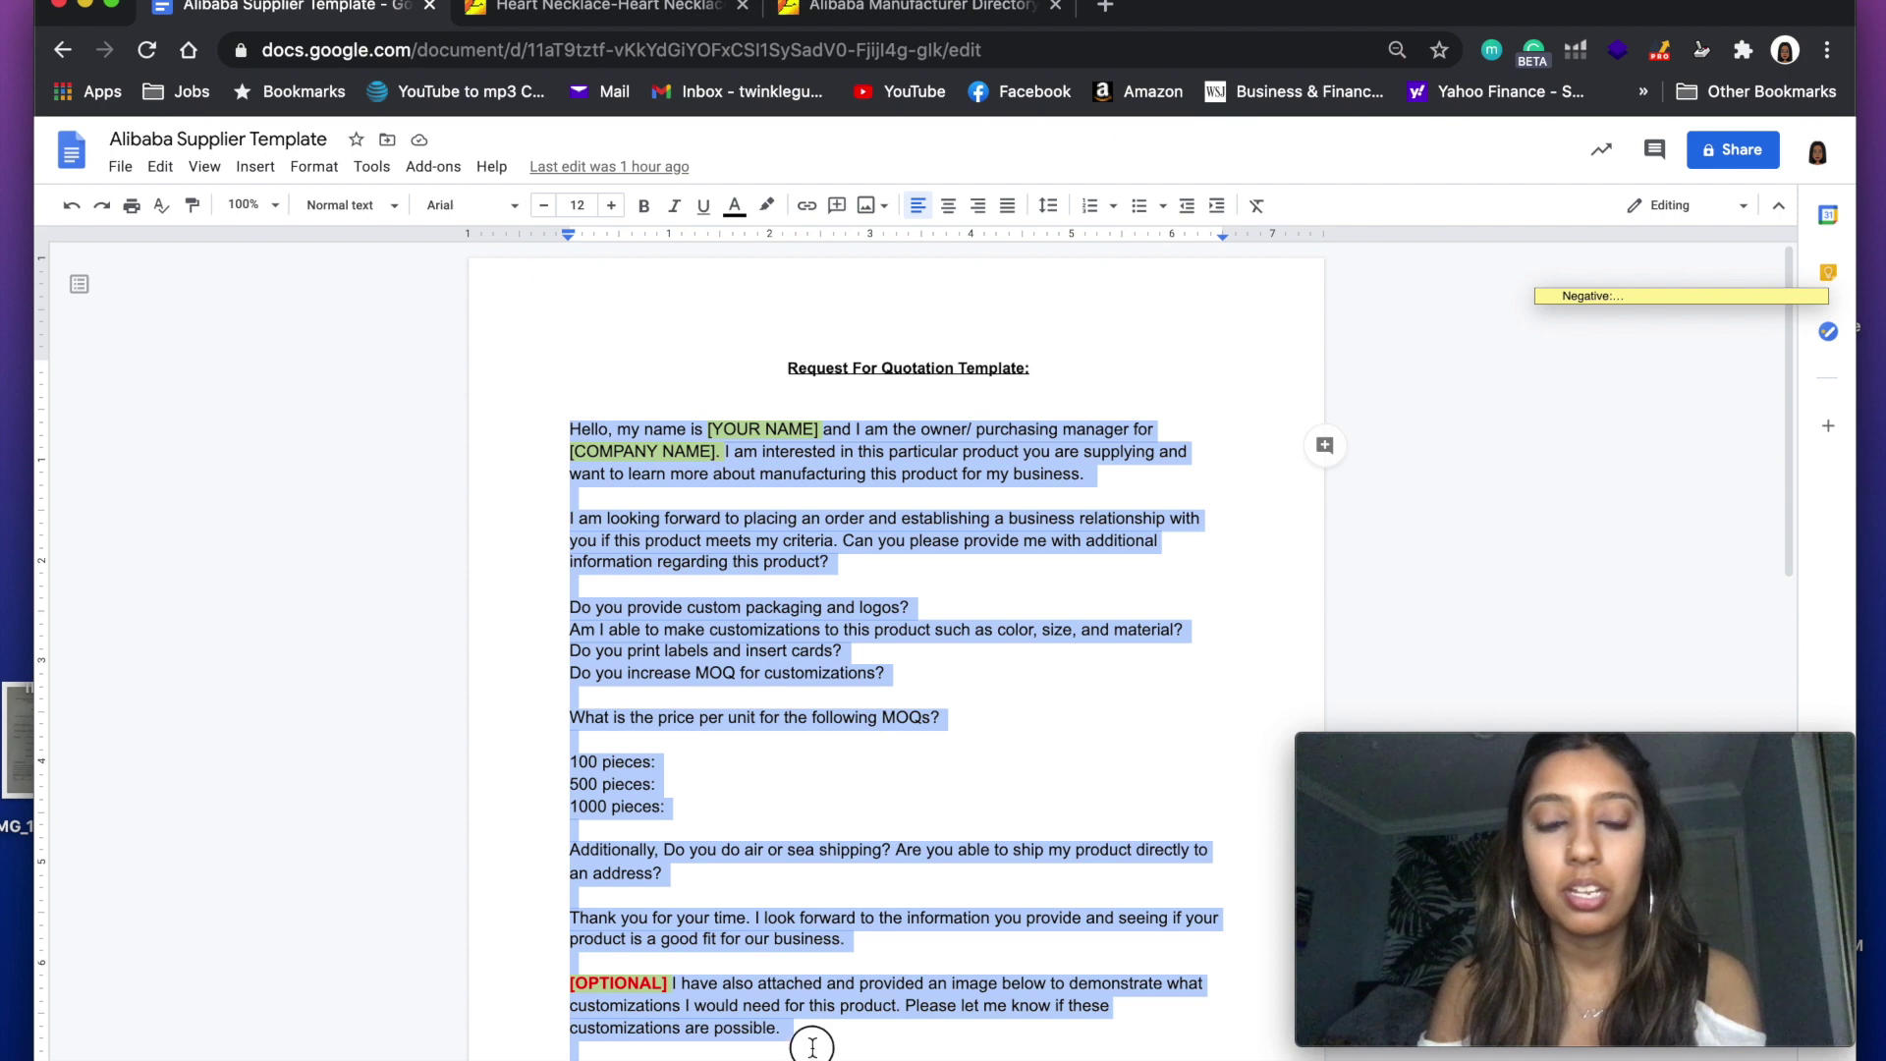
pyautogui.click(761, 909)
pyautogui.scroll(-3, 762, 910)
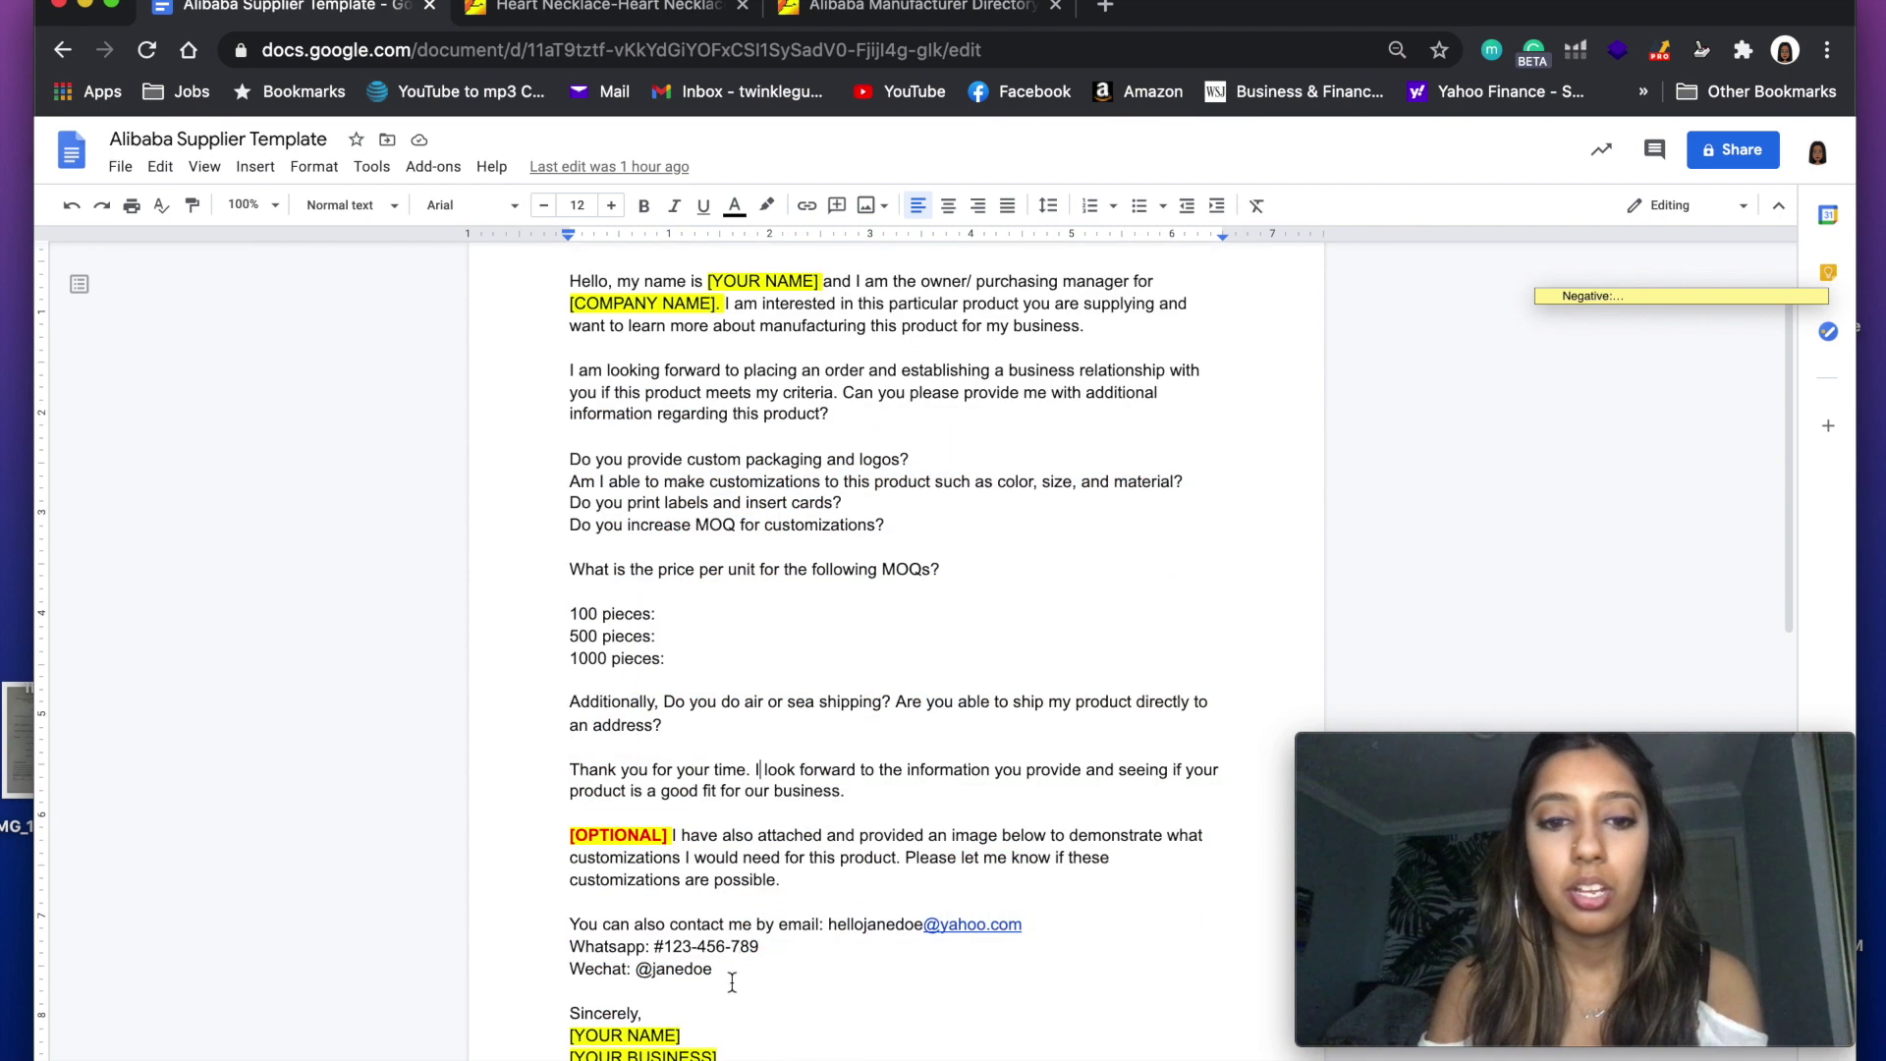
pyautogui.moveTo(732, 978); pyautogui.dragTo(570, 359)
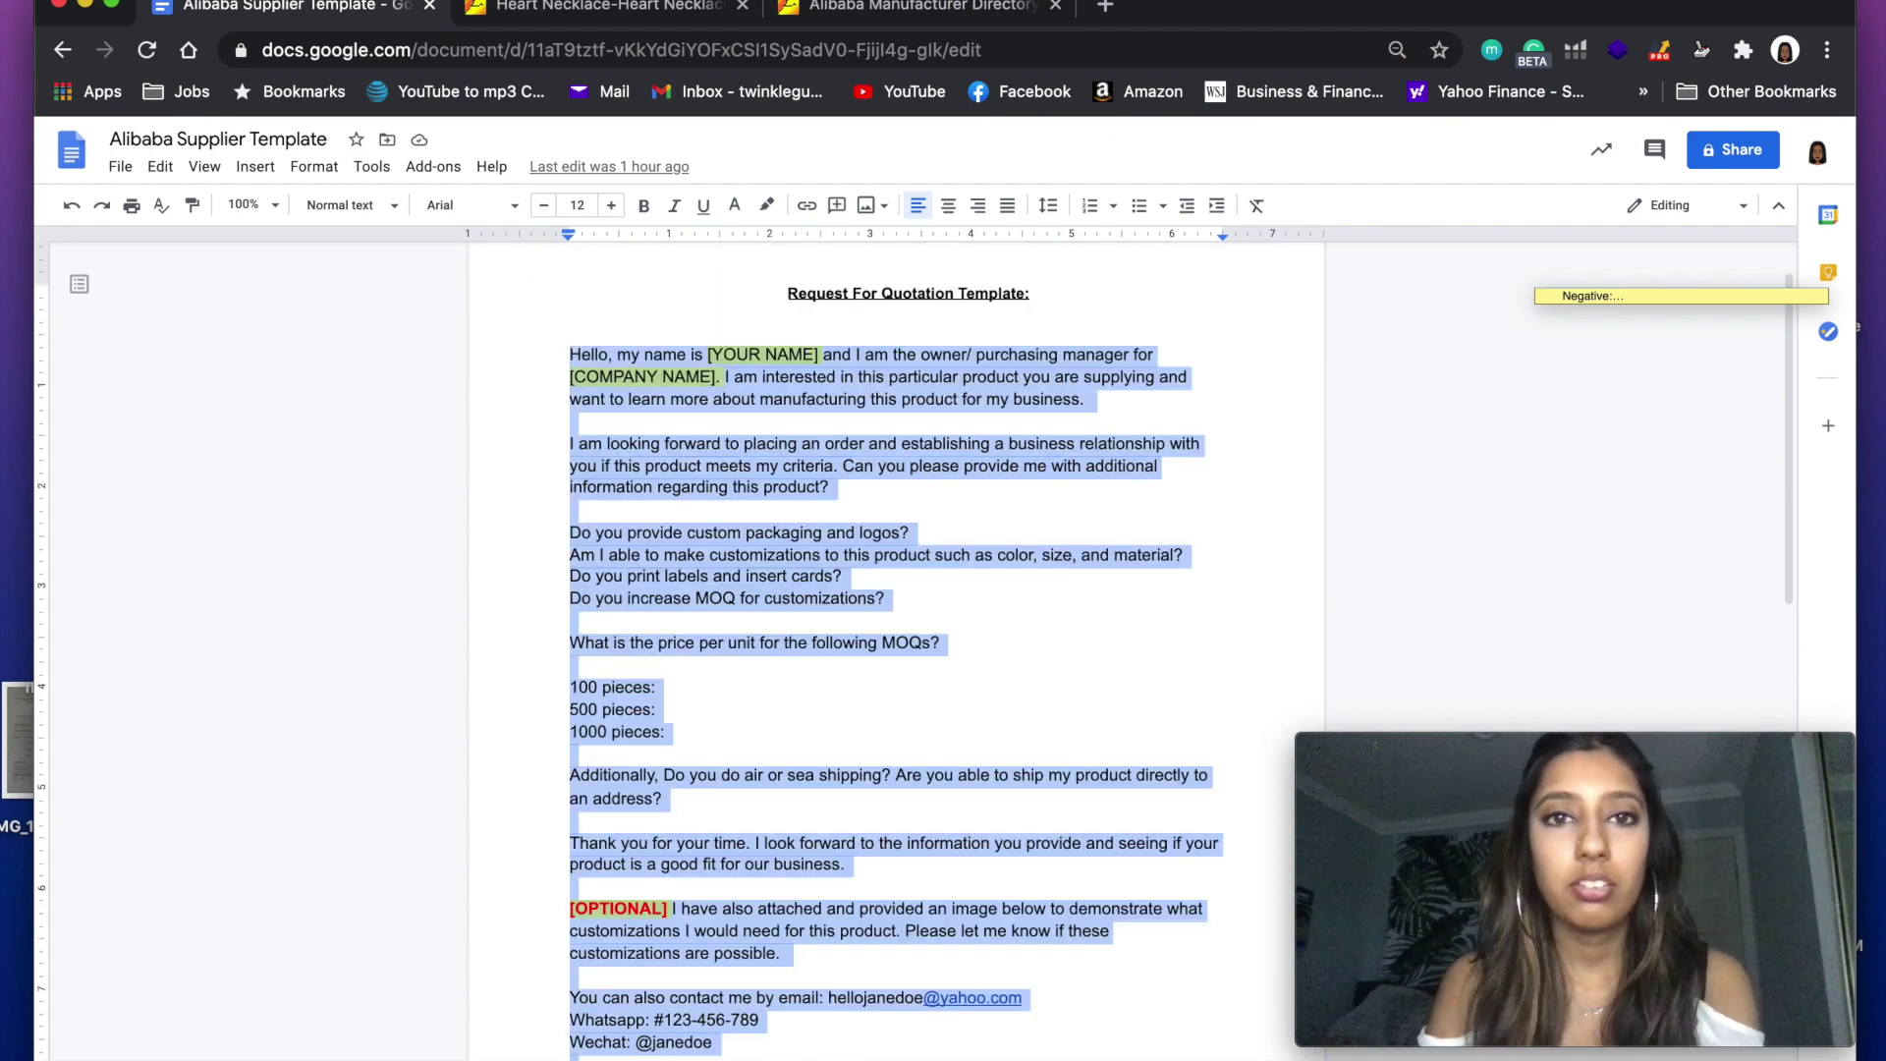
# Paste the copied quotation request into the message of the Alibaba supplier contact form
pyautogui.click(890, 8)
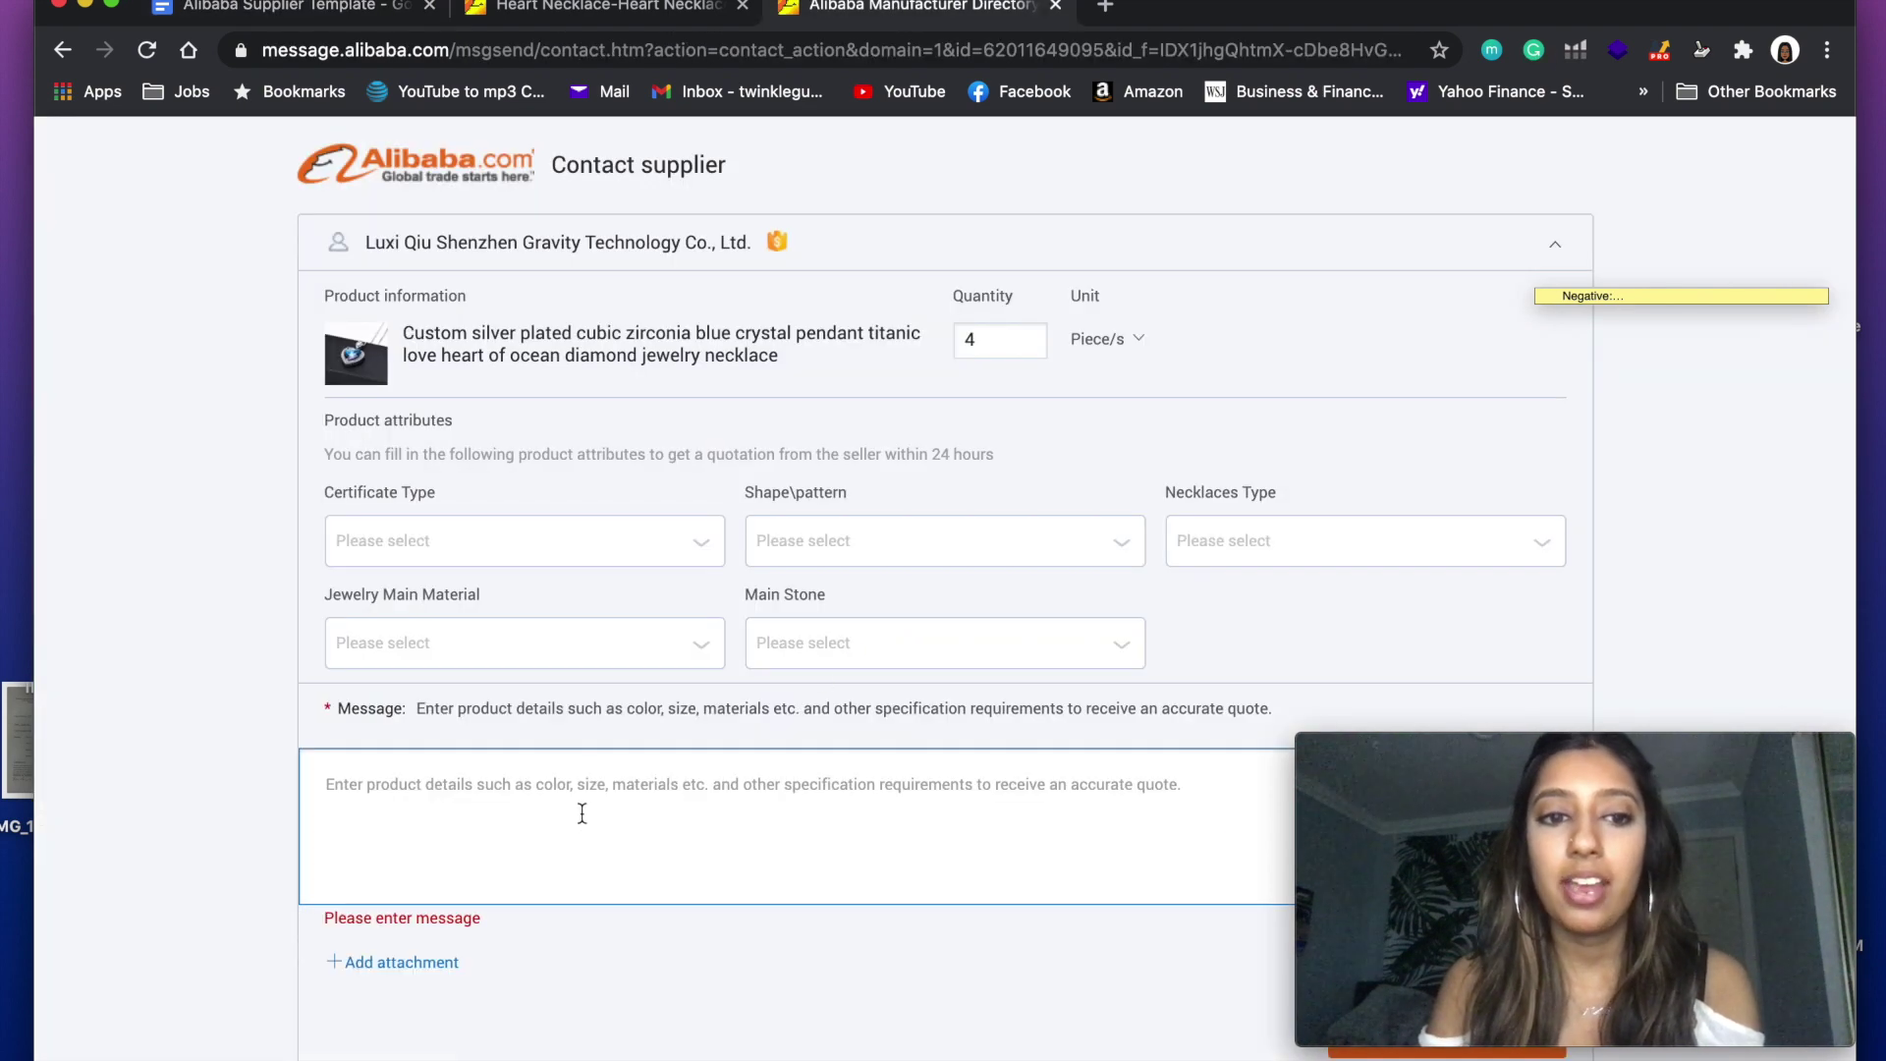
pyautogui.press('super+v')
pyautogui.scroll(5, 581, 814)
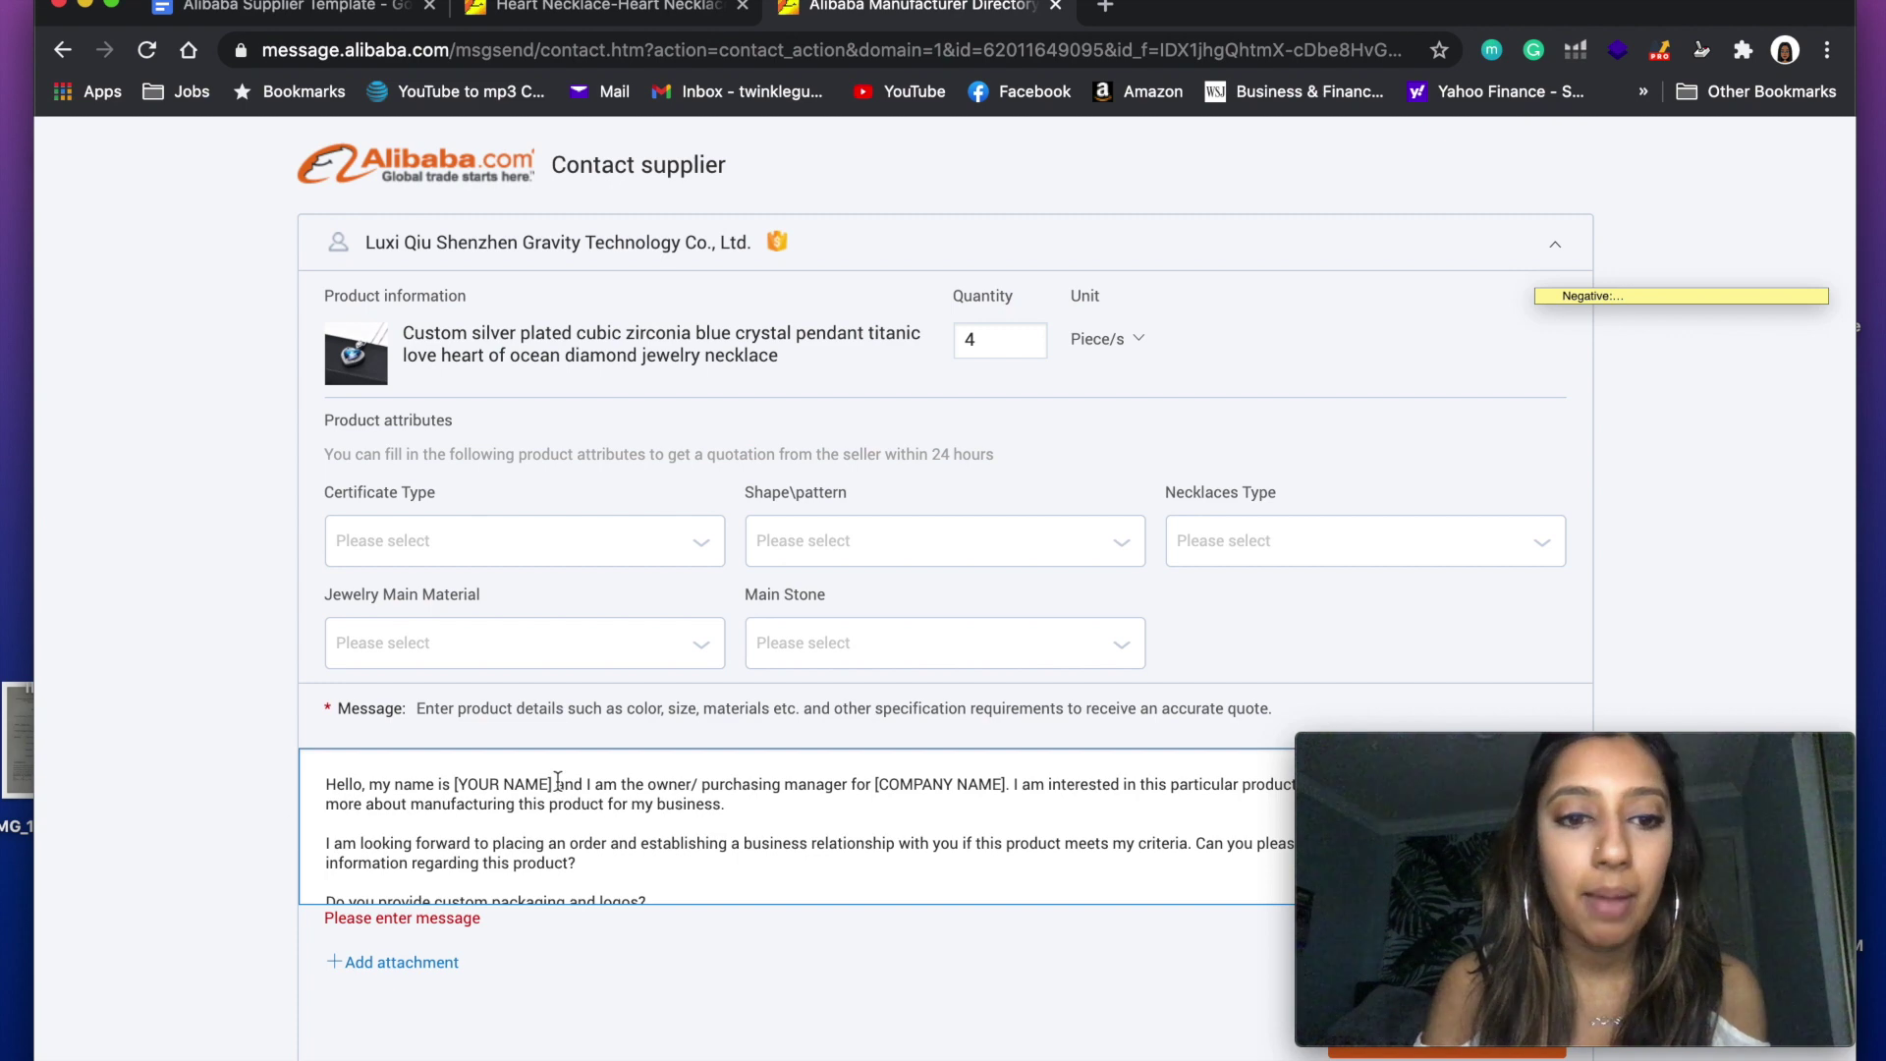
# Replace the name placeholder in the message's opening sentence with the sender's first name and the company placeholder with Crystaline
pyautogui.moveTo(552, 784); pyautogui.dragTo(454, 784)
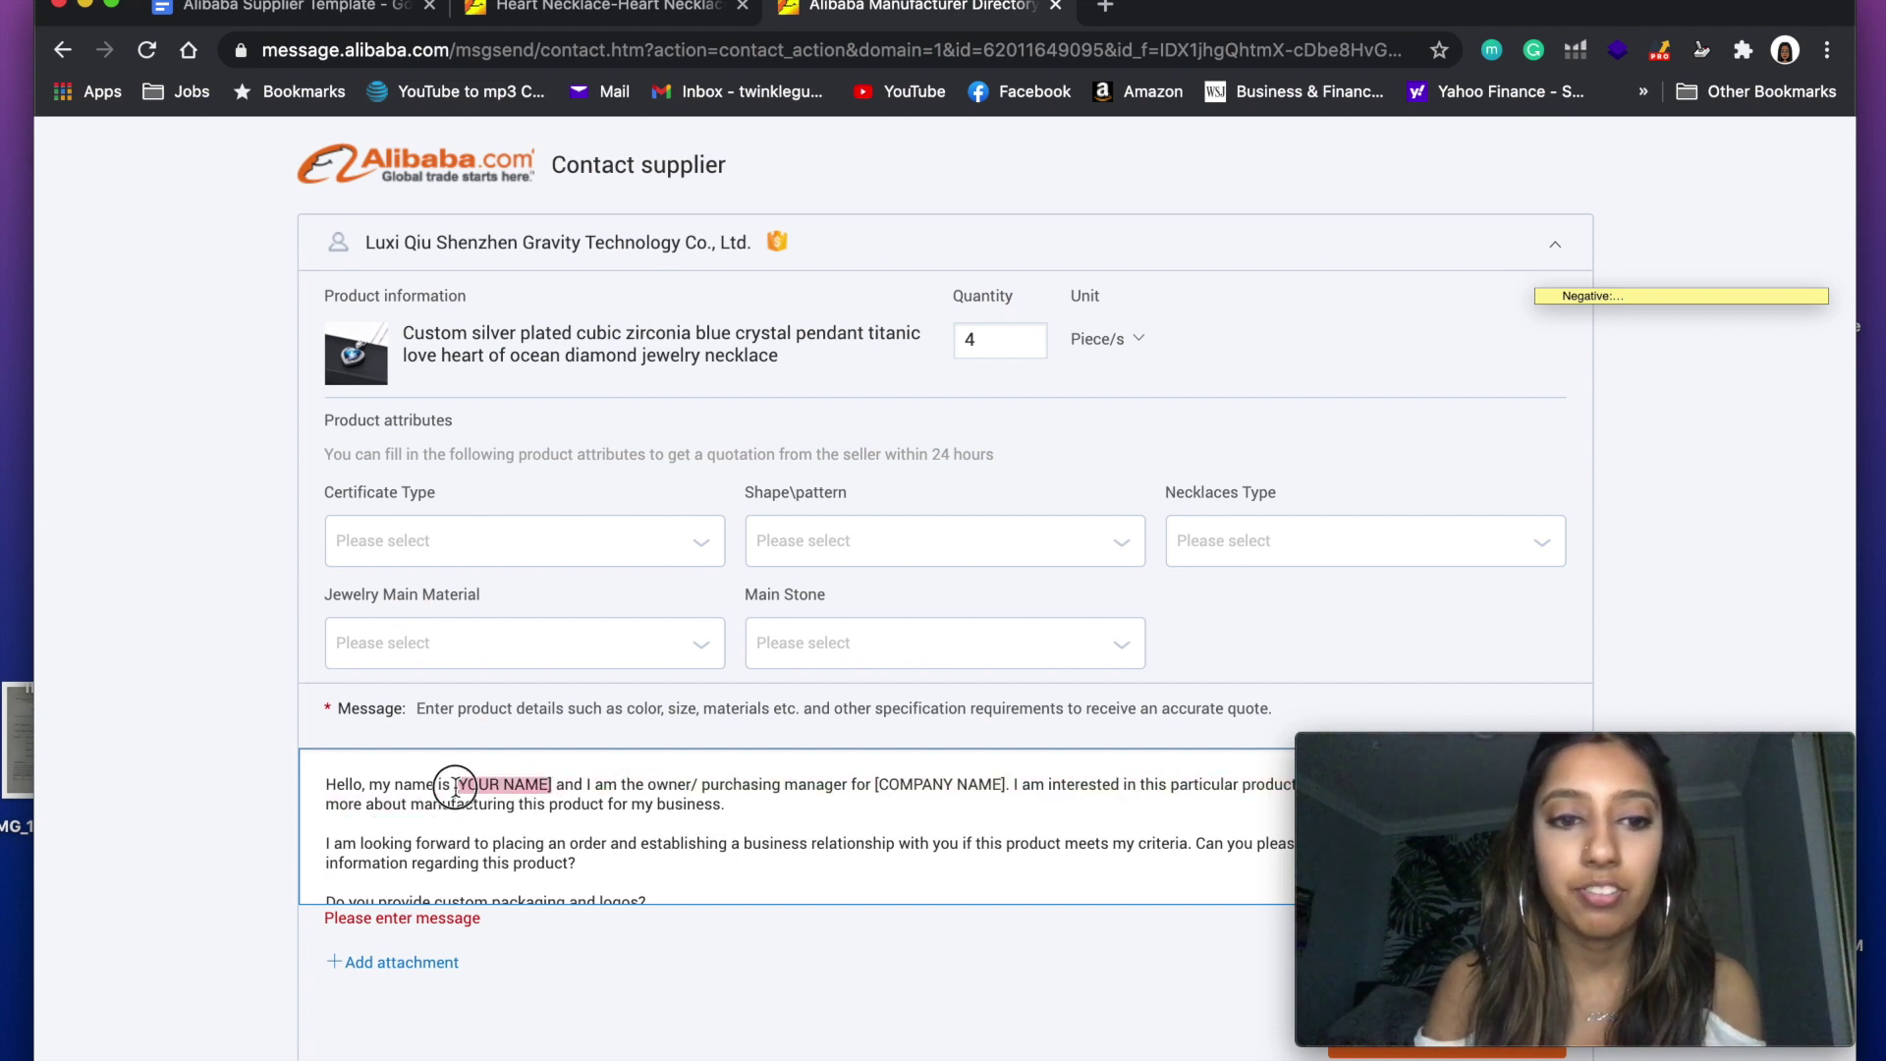
pyautogui.write('Twinkle')
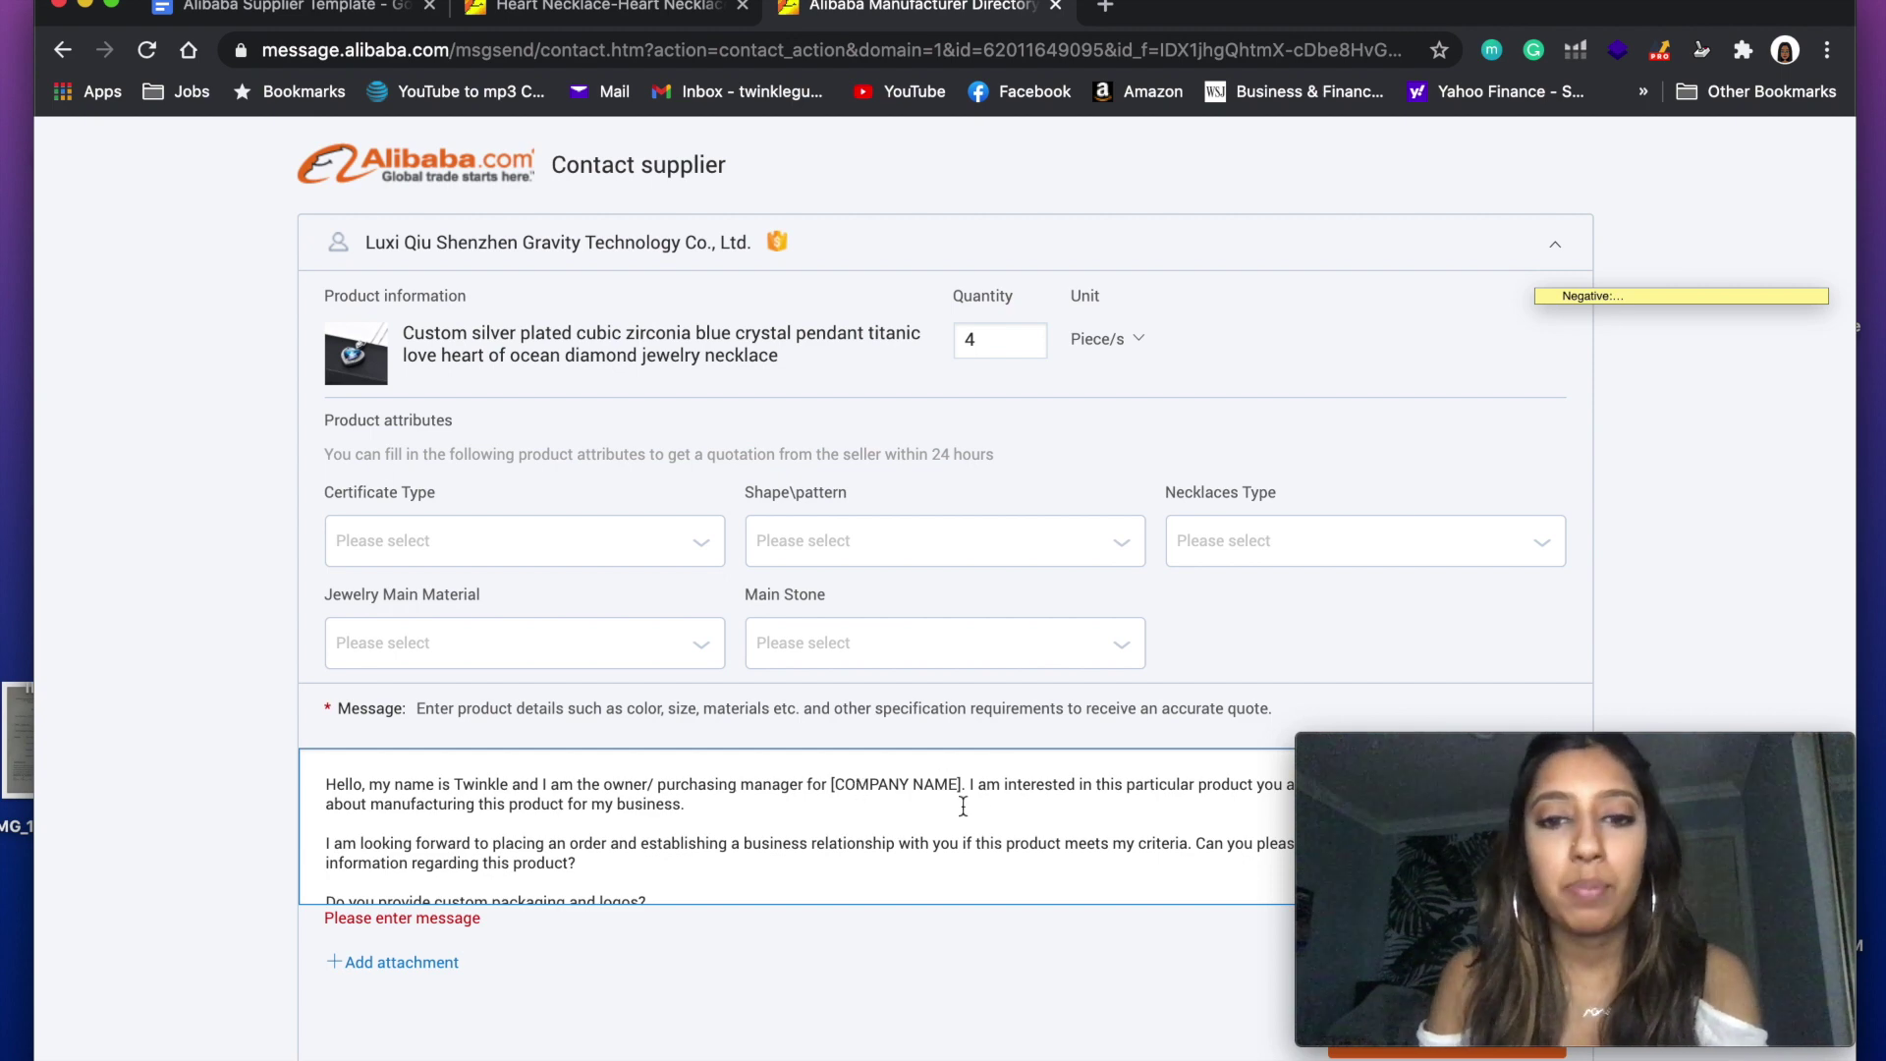
pyautogui.moveTo(961, 783); pyautogui.dragTo(834, 786)
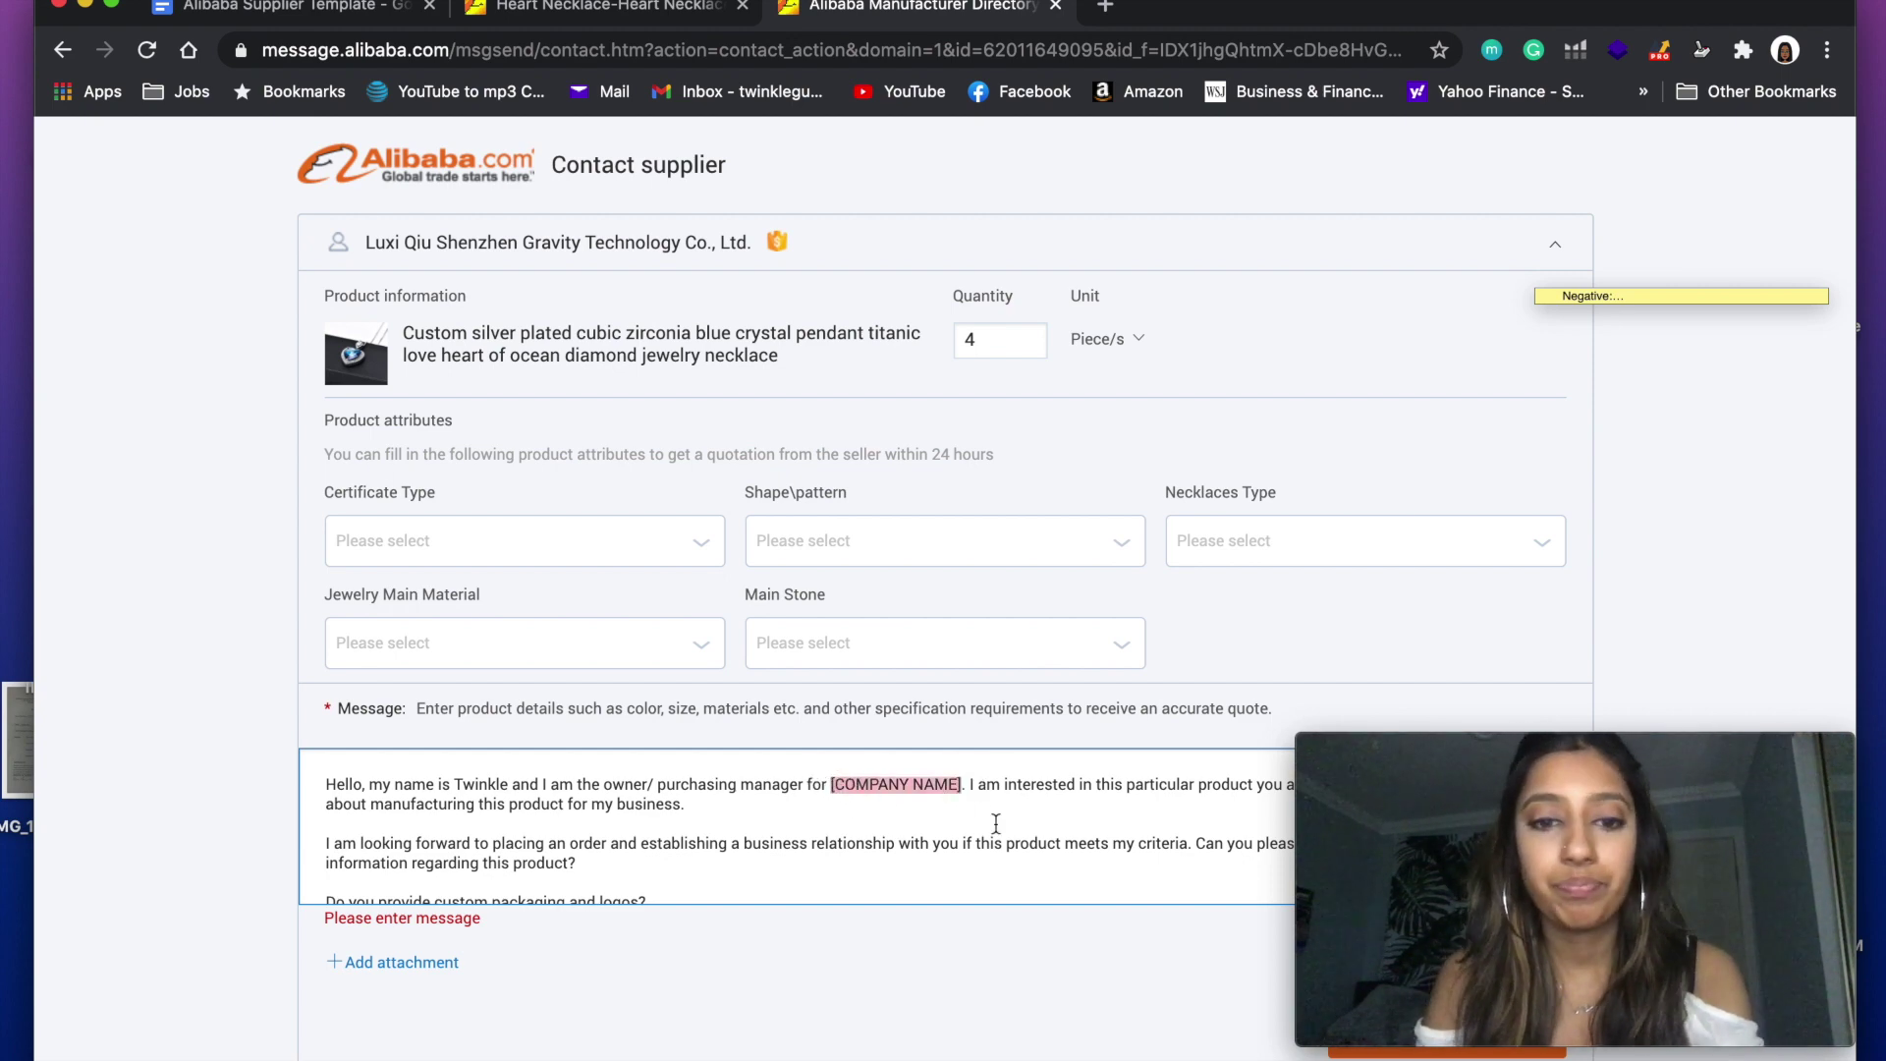
pyautogui.write('Crystaline.')
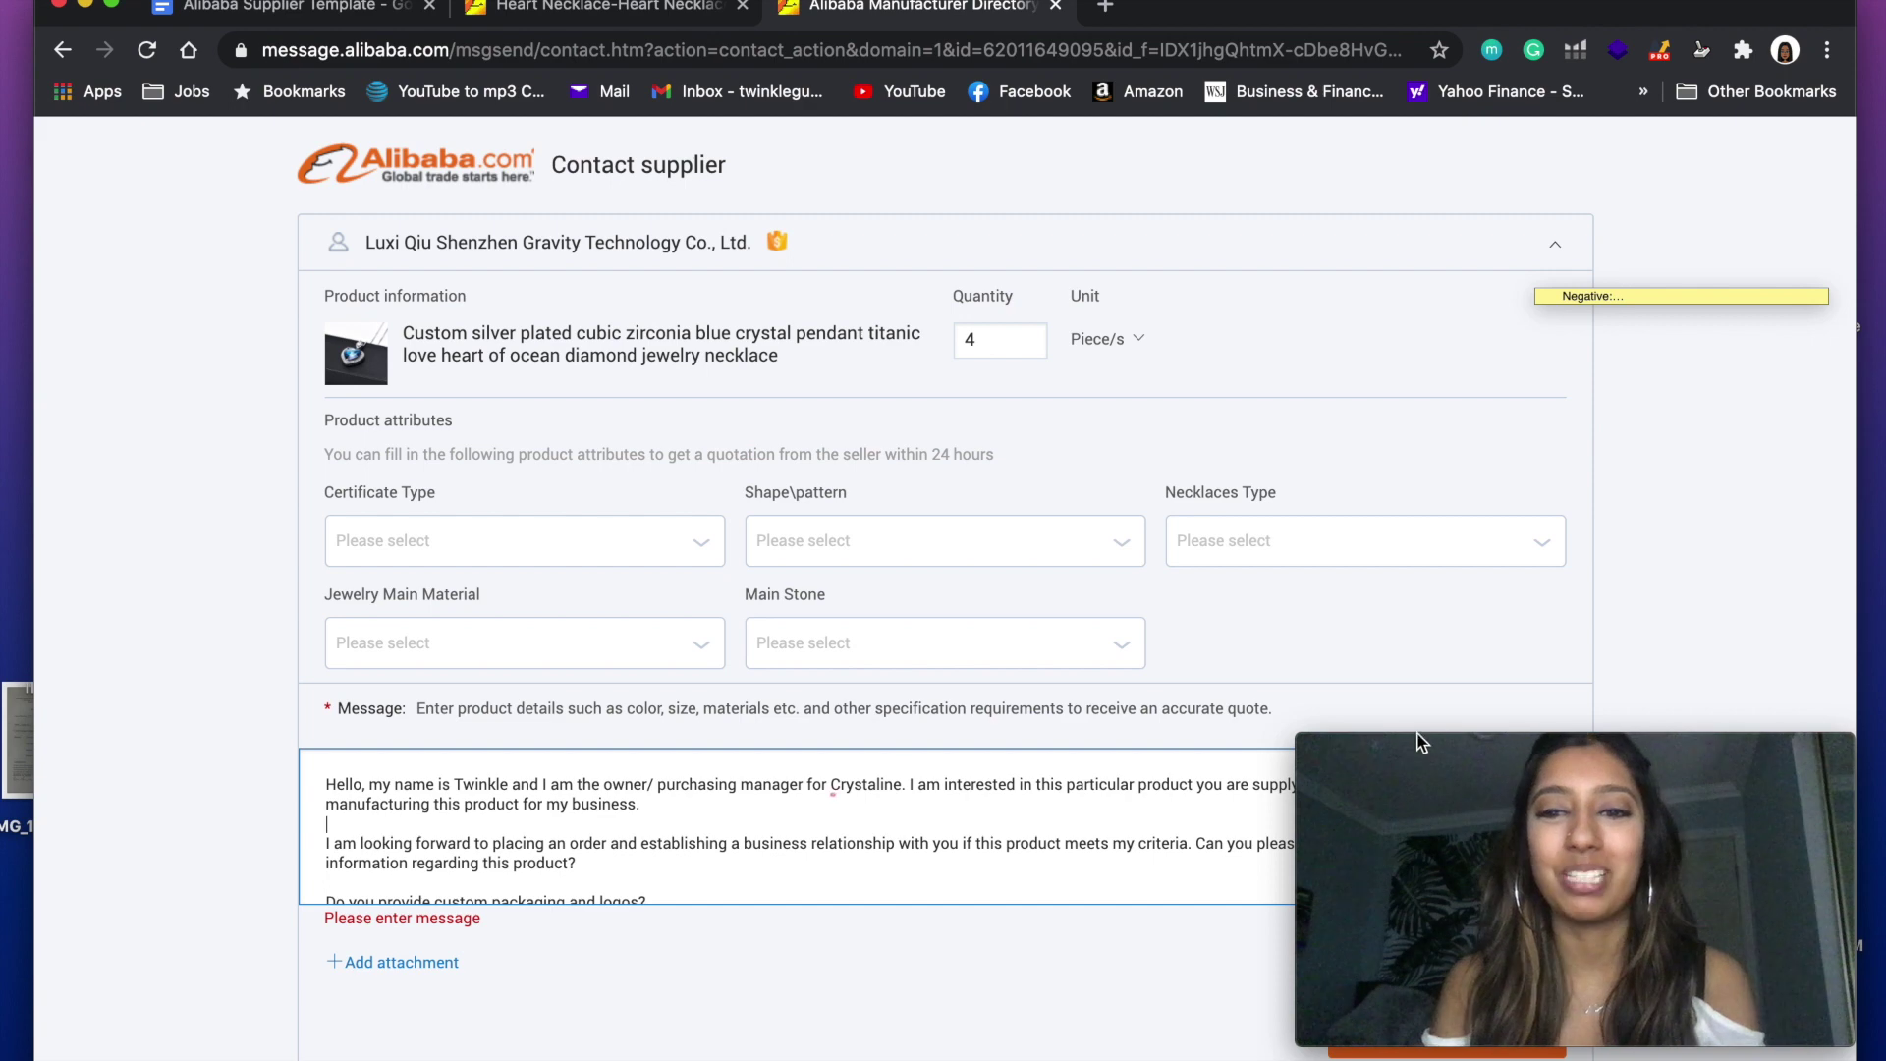
pyautogui.moveTo(1452, 752); pyautogui.dragTo(1427, 208)
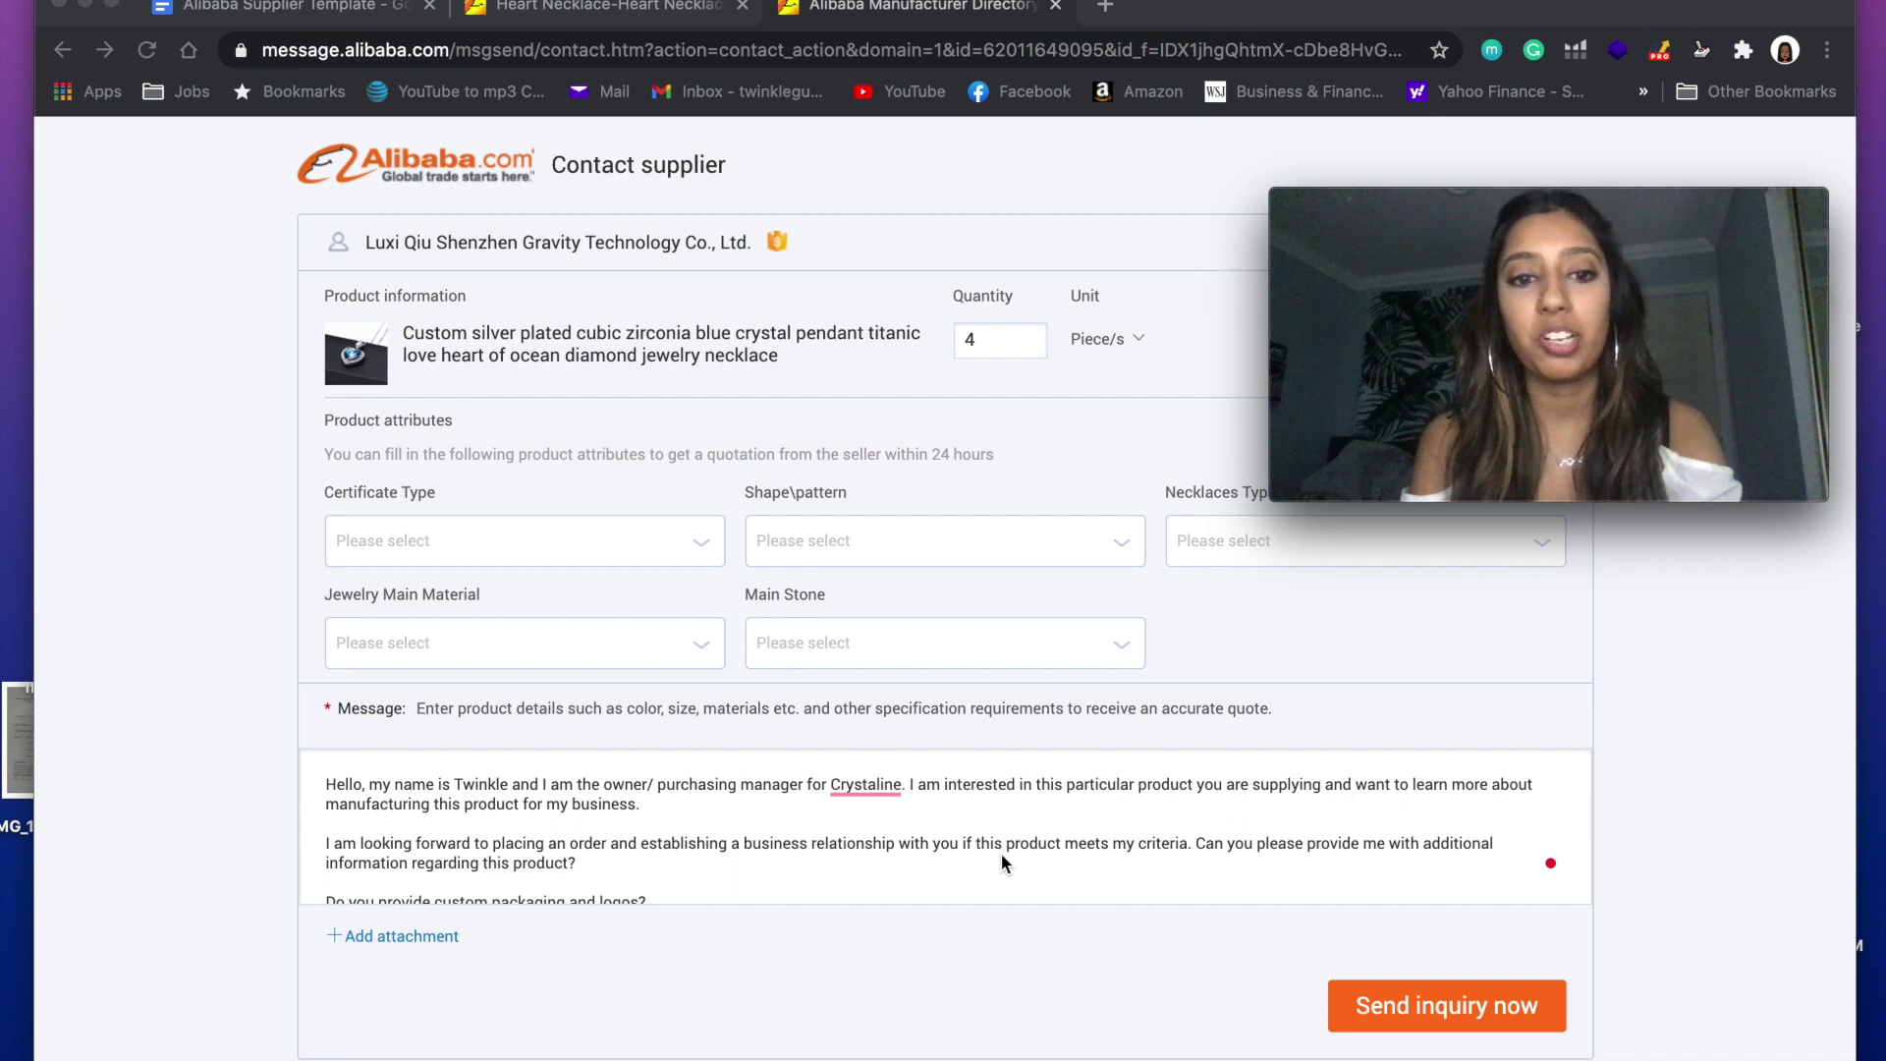
# Review the message's questions on packaging, customizations, labels, MOQ increases, unit prices per quantity and shipping
pyautogui.scroll(-2, 917, 820)
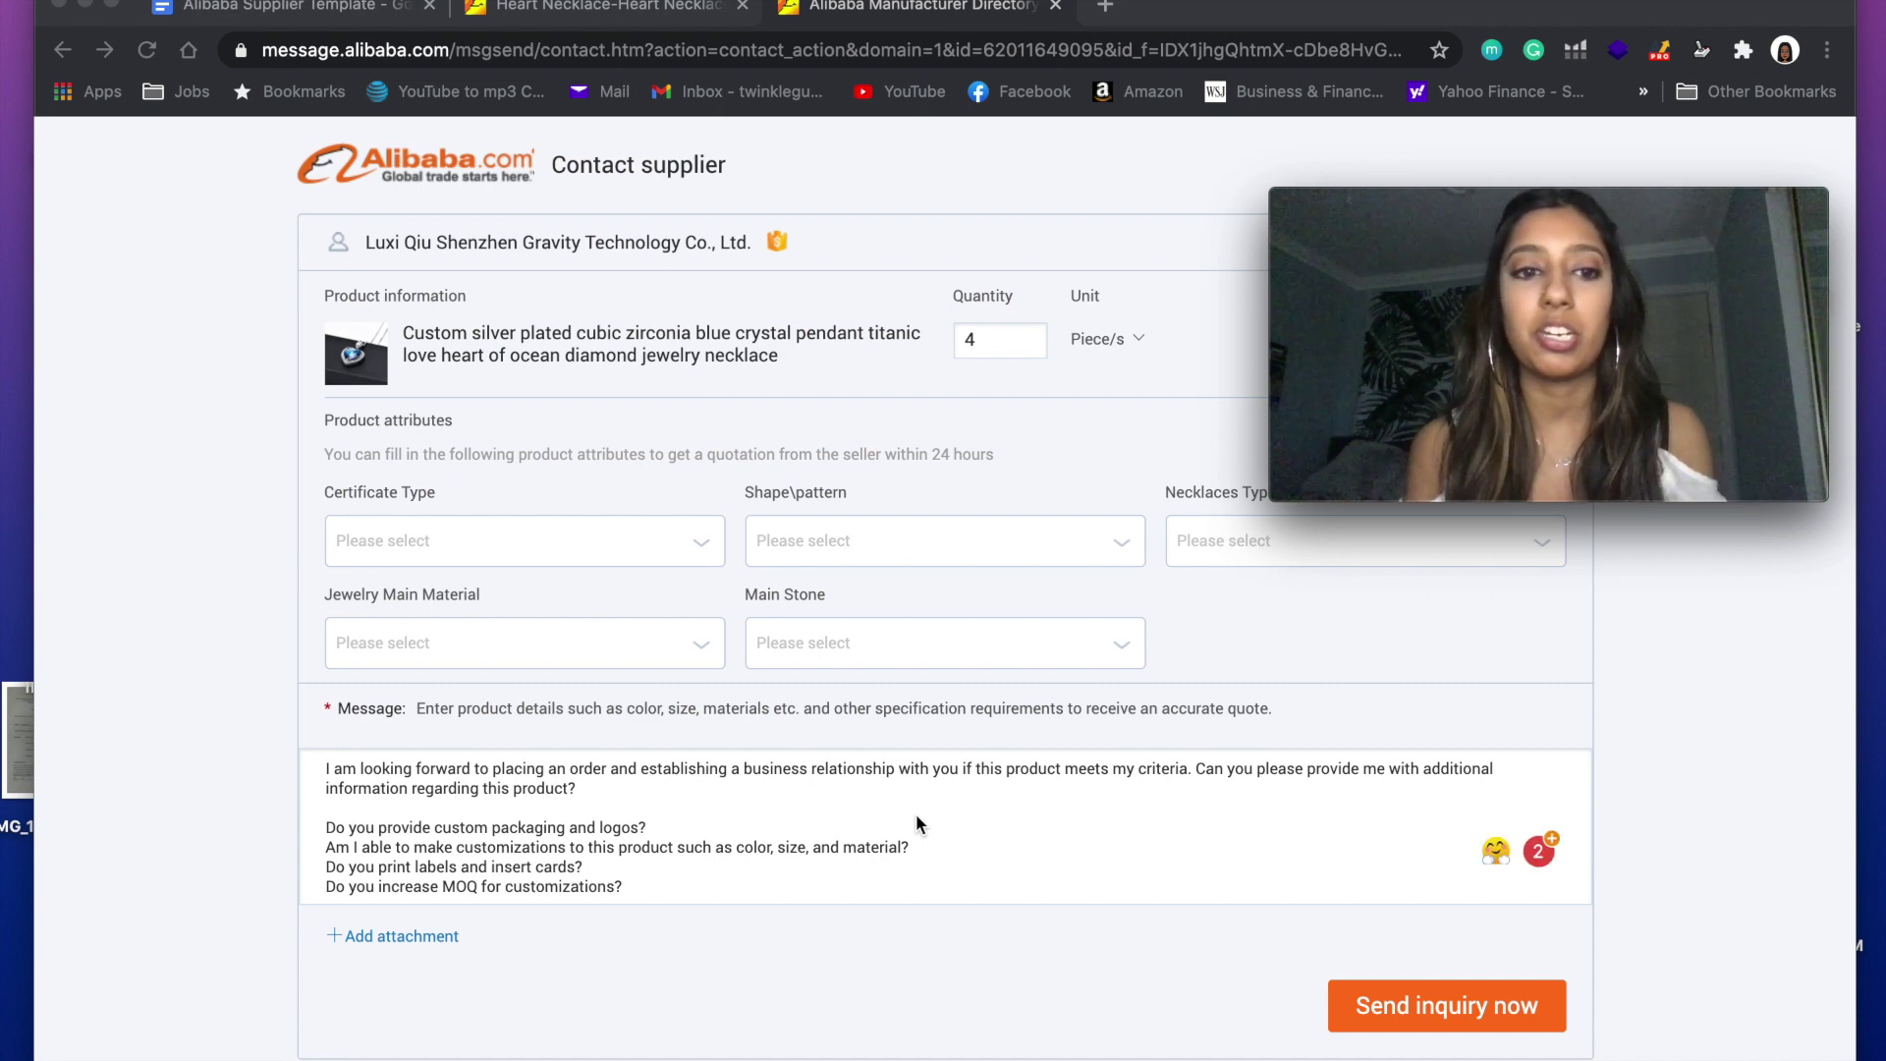
pyautogui.scroll(-1, 916, 824)
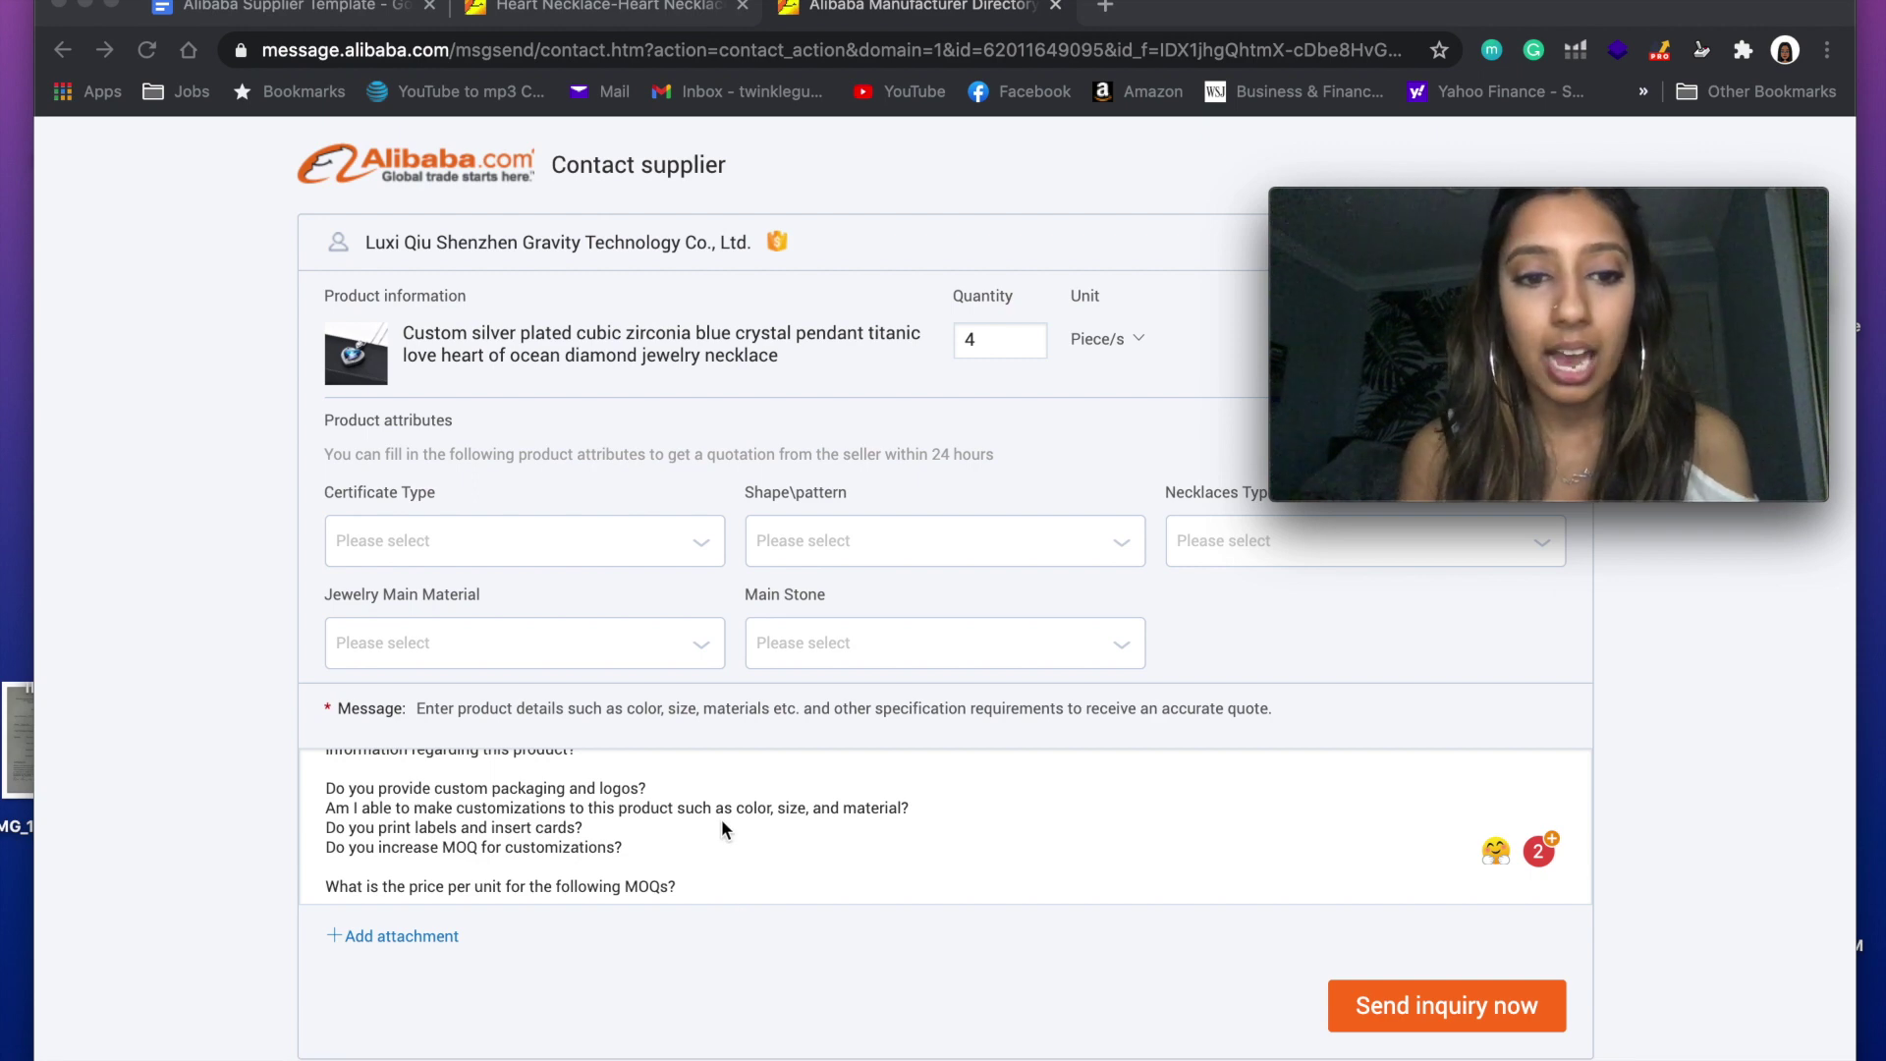
pyautogui.scroll(-2, 722, 821)
pyautogui.scroll(2, 721, 822)
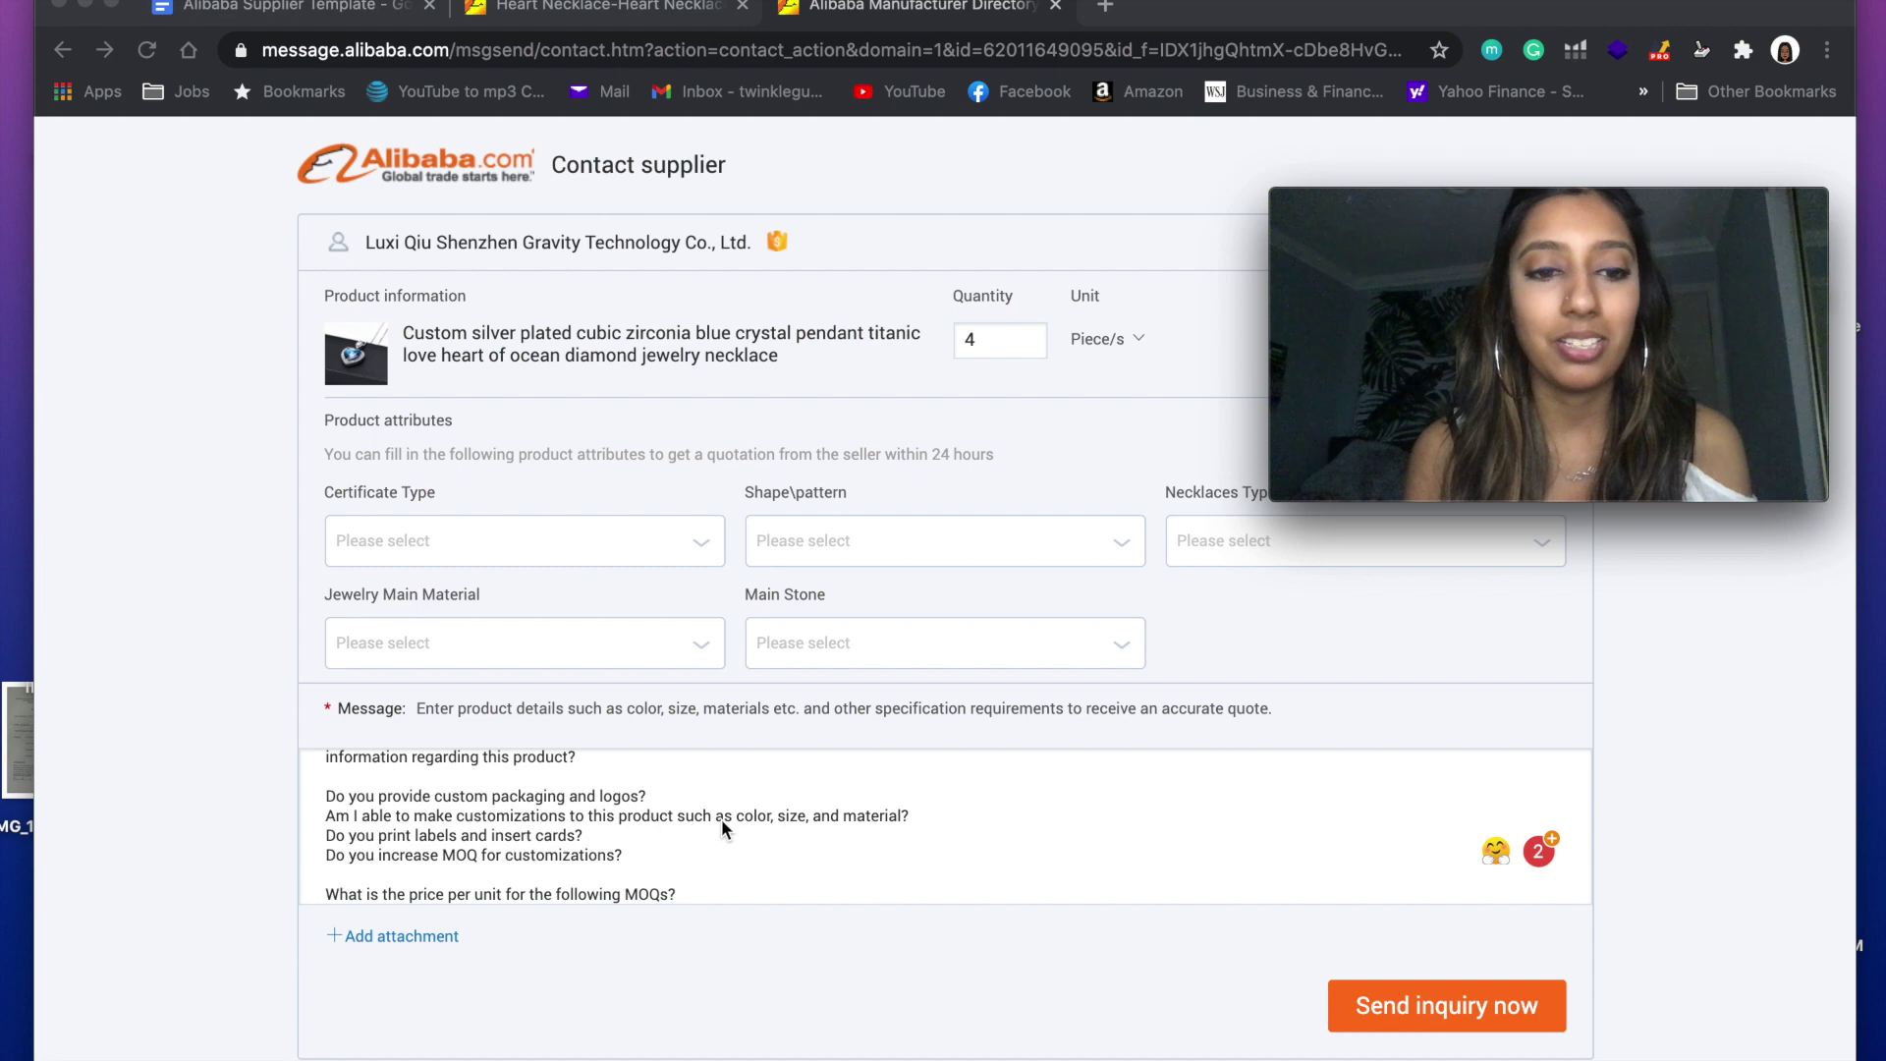
pyautogui.scroll(-2, 723, 828)
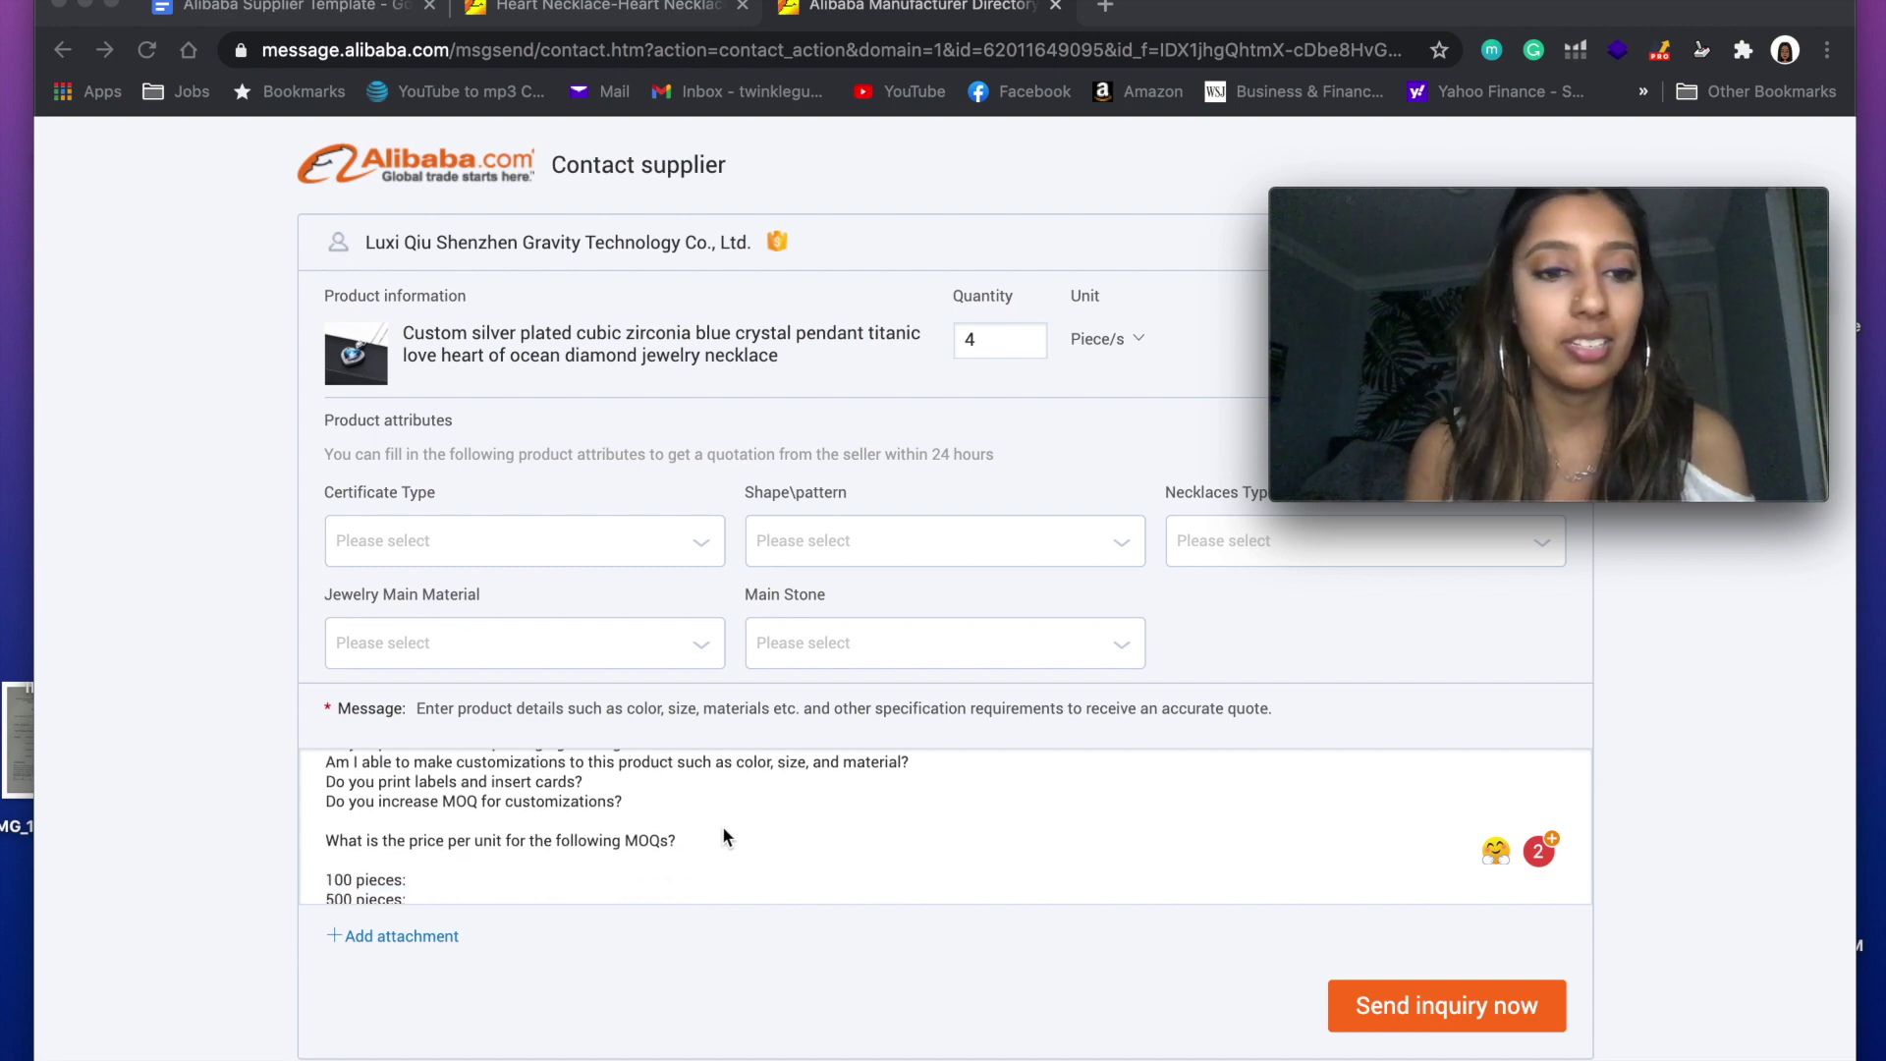
pyautogui.scroll(1, 737, 853)
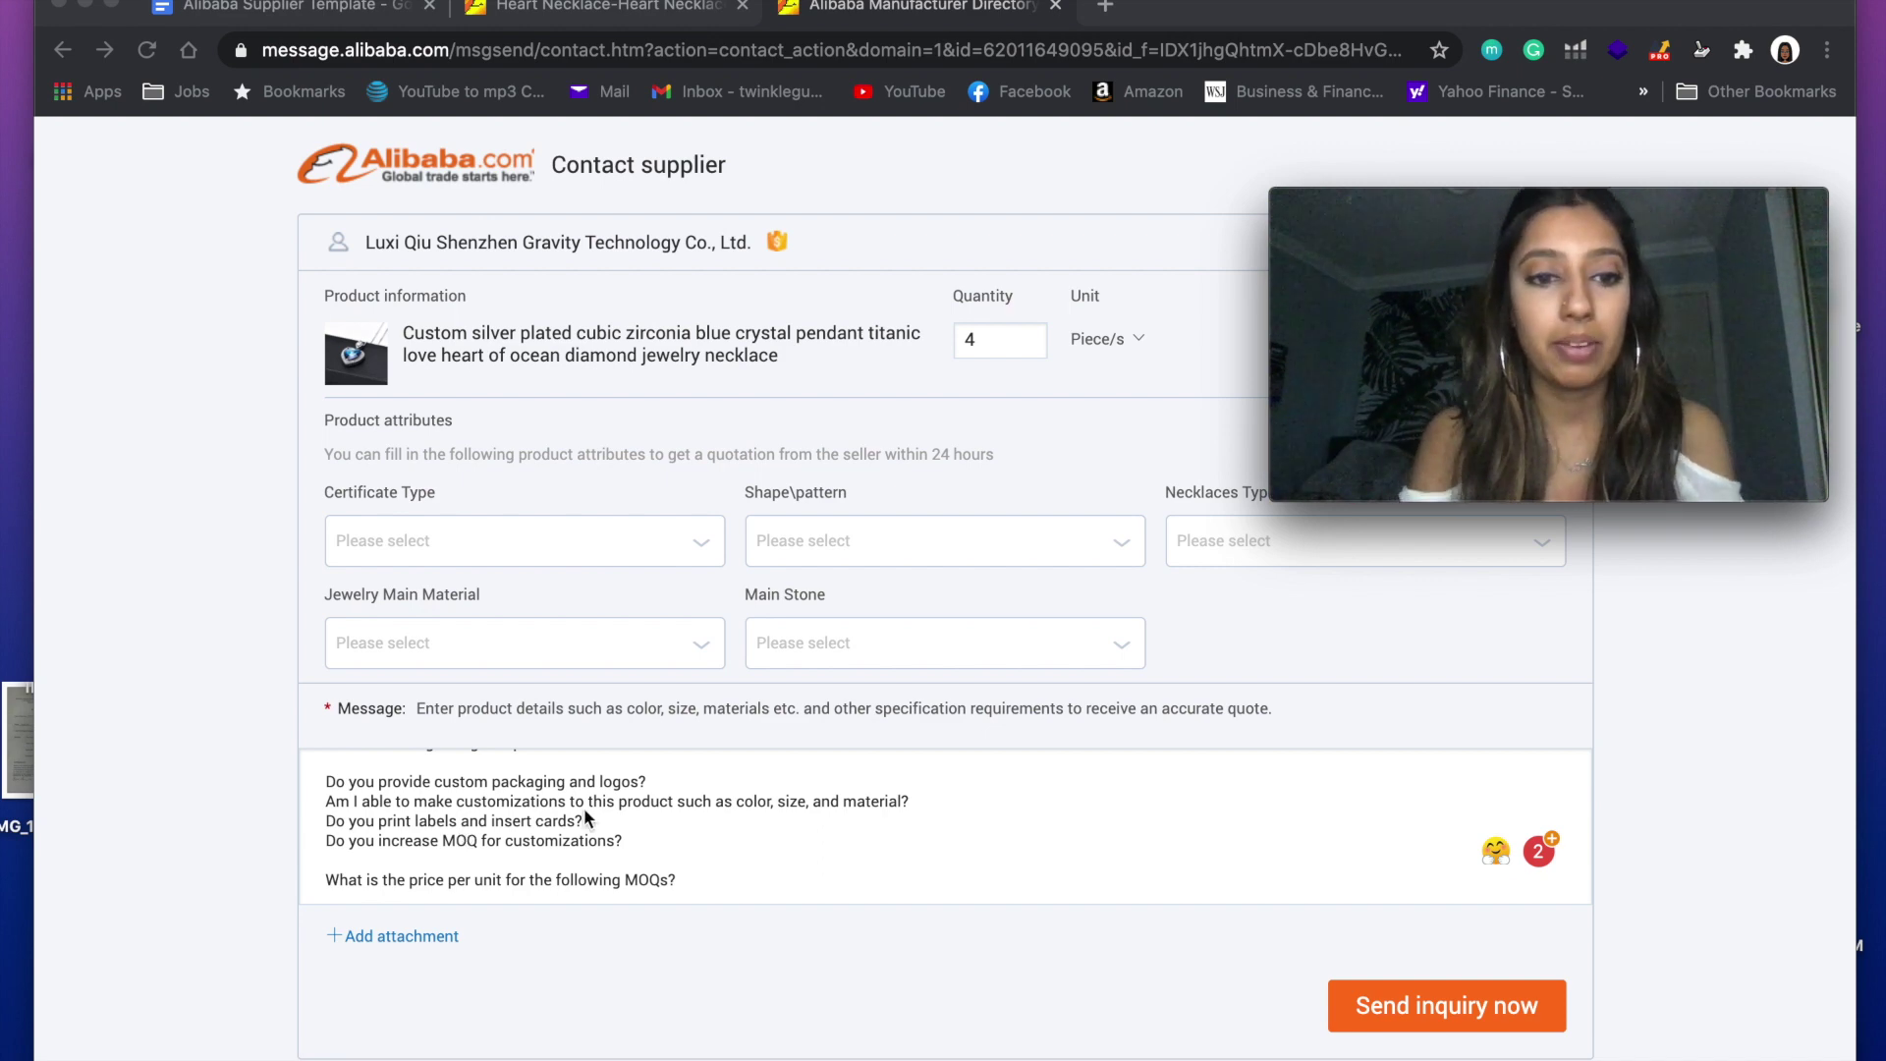
pyautogui.scroll(-2, 597, 845)
pyautogui.scroll(1, 598, 845)
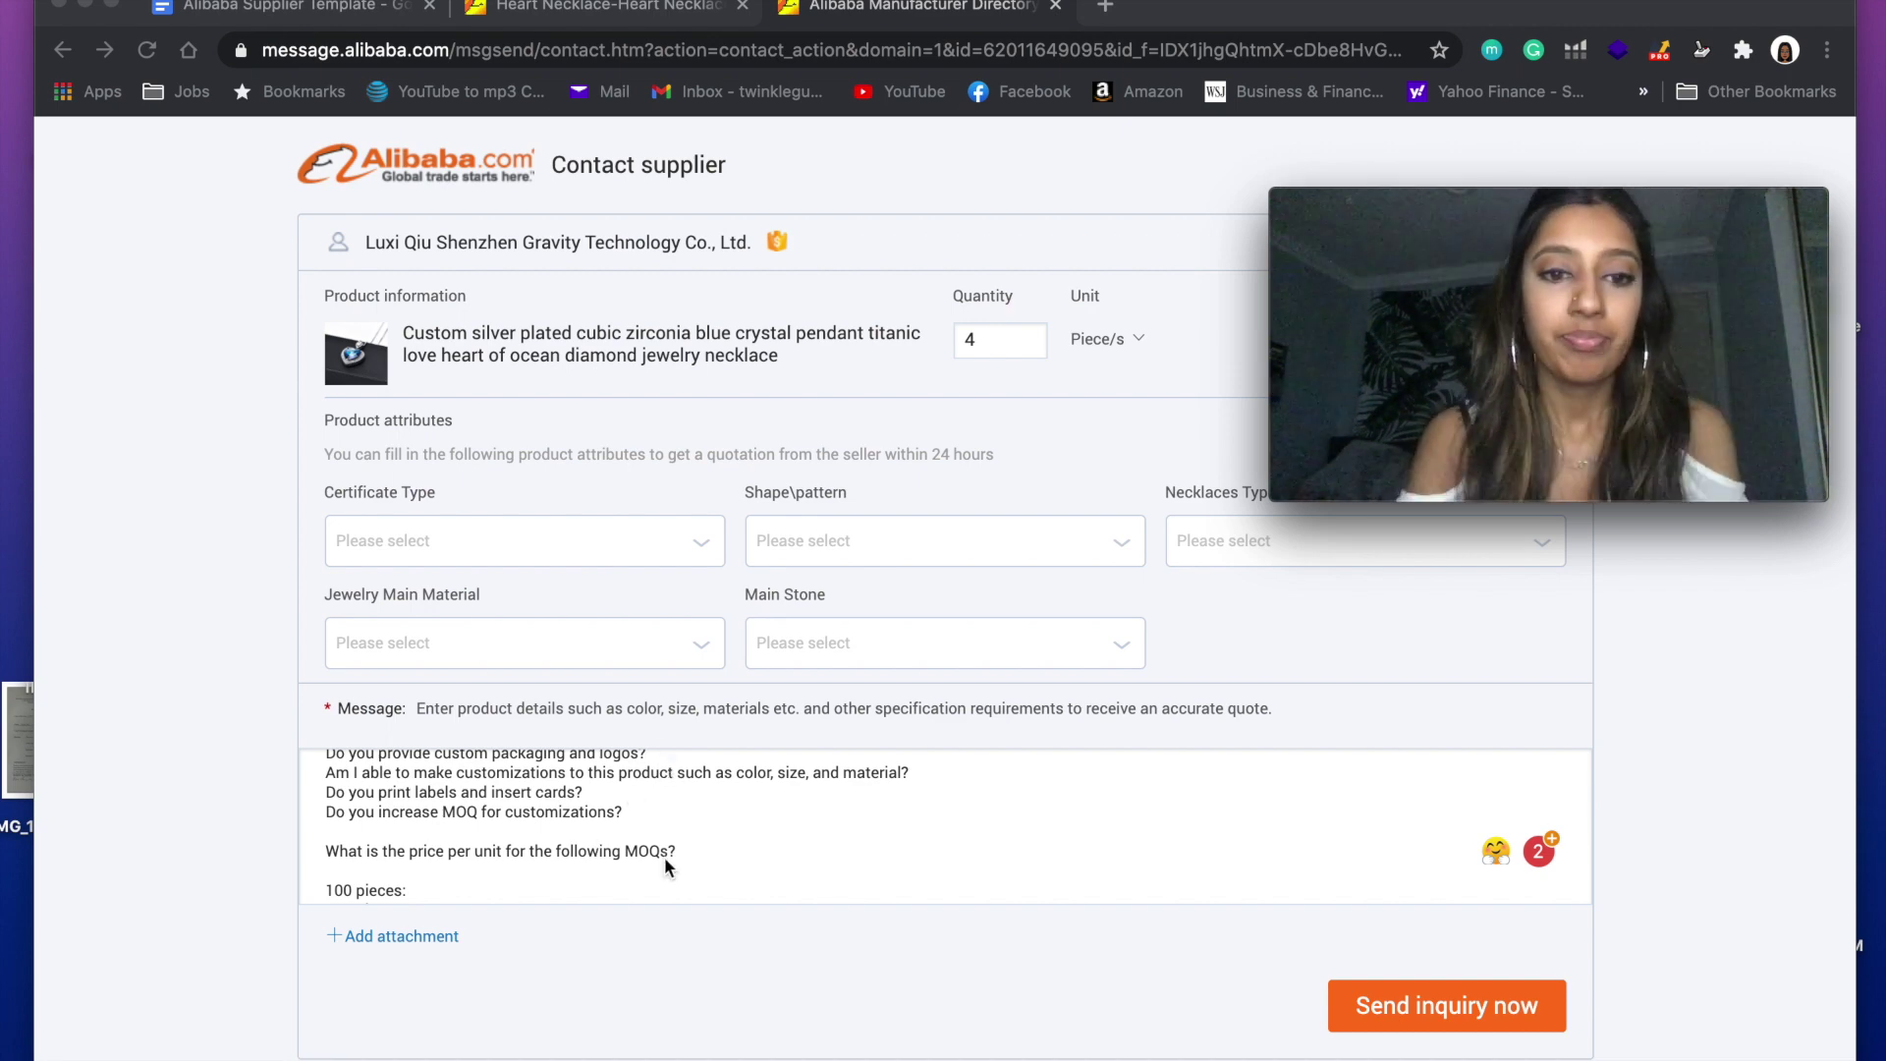
pyautogui.scroll(-2, 664, 857)
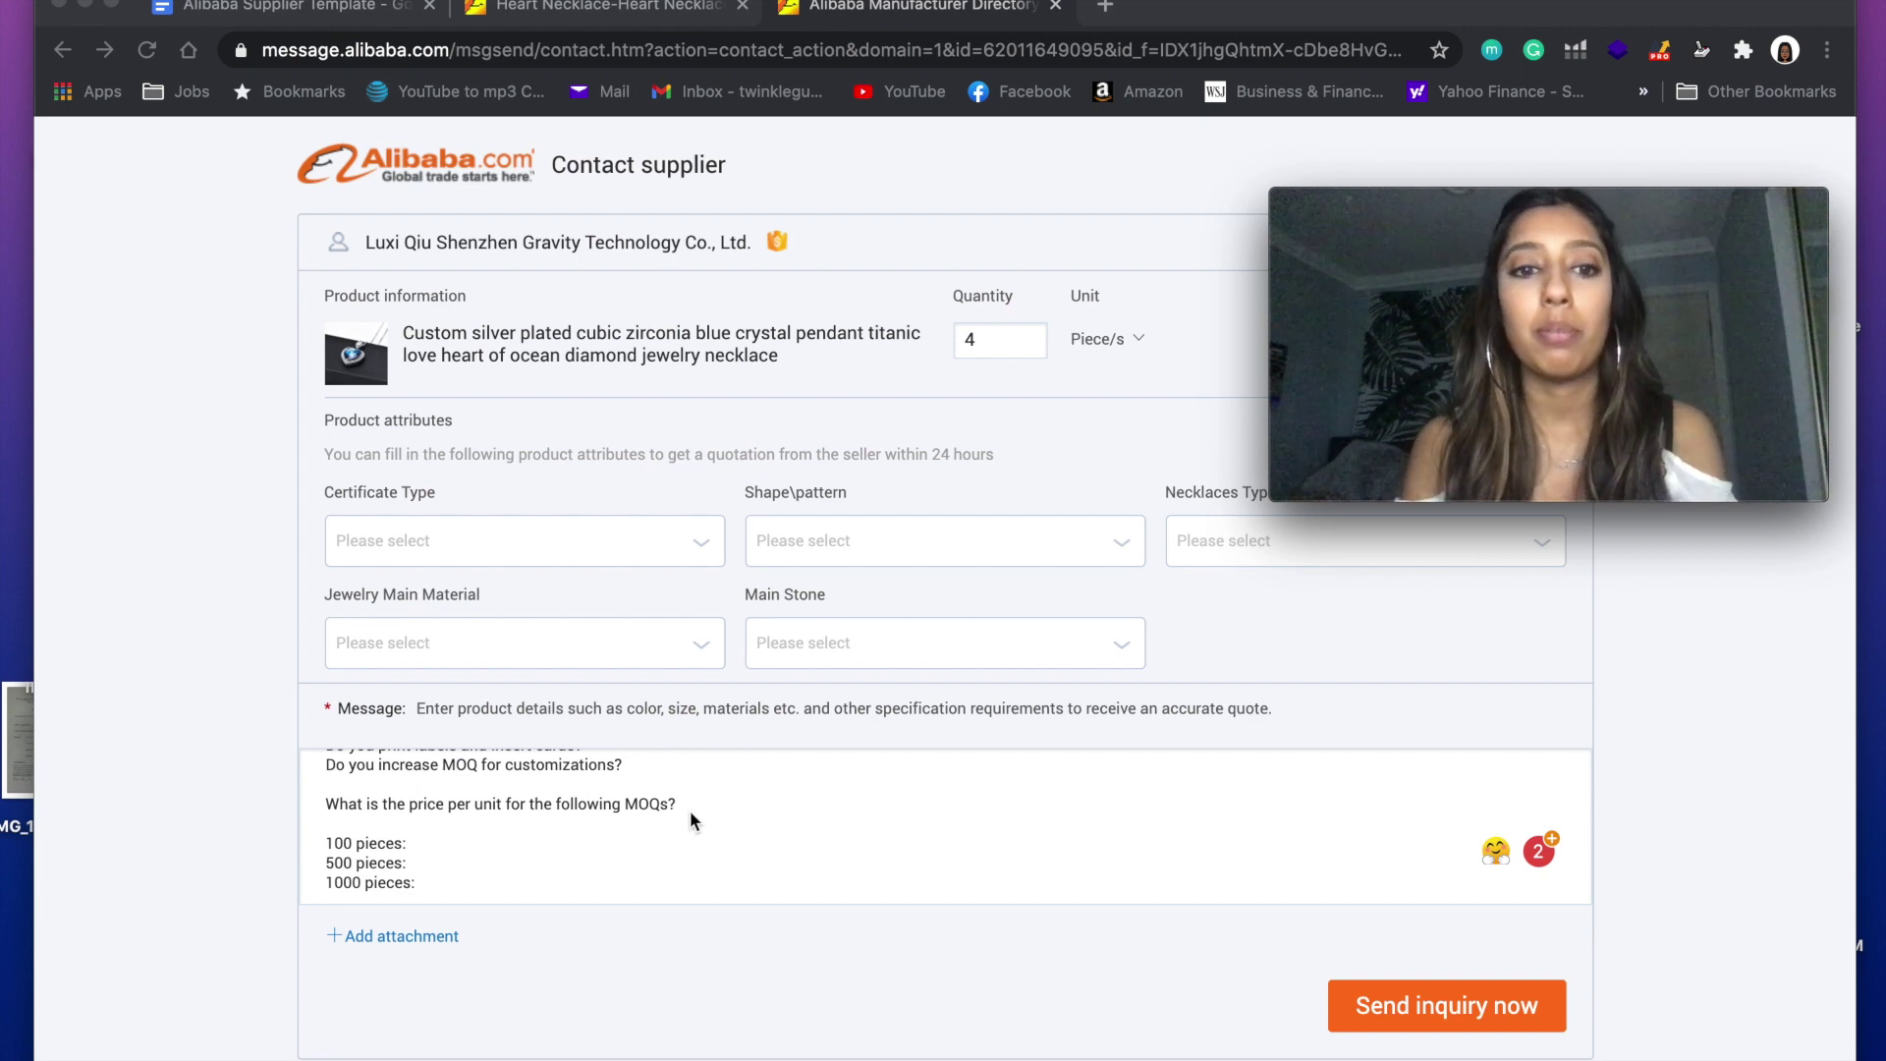
pyautogui.write('Additionally, Do you do air or sea shipping? Are you able to ship my product directly to an address?')
pyautogui.scroll(-1, 529, 851)
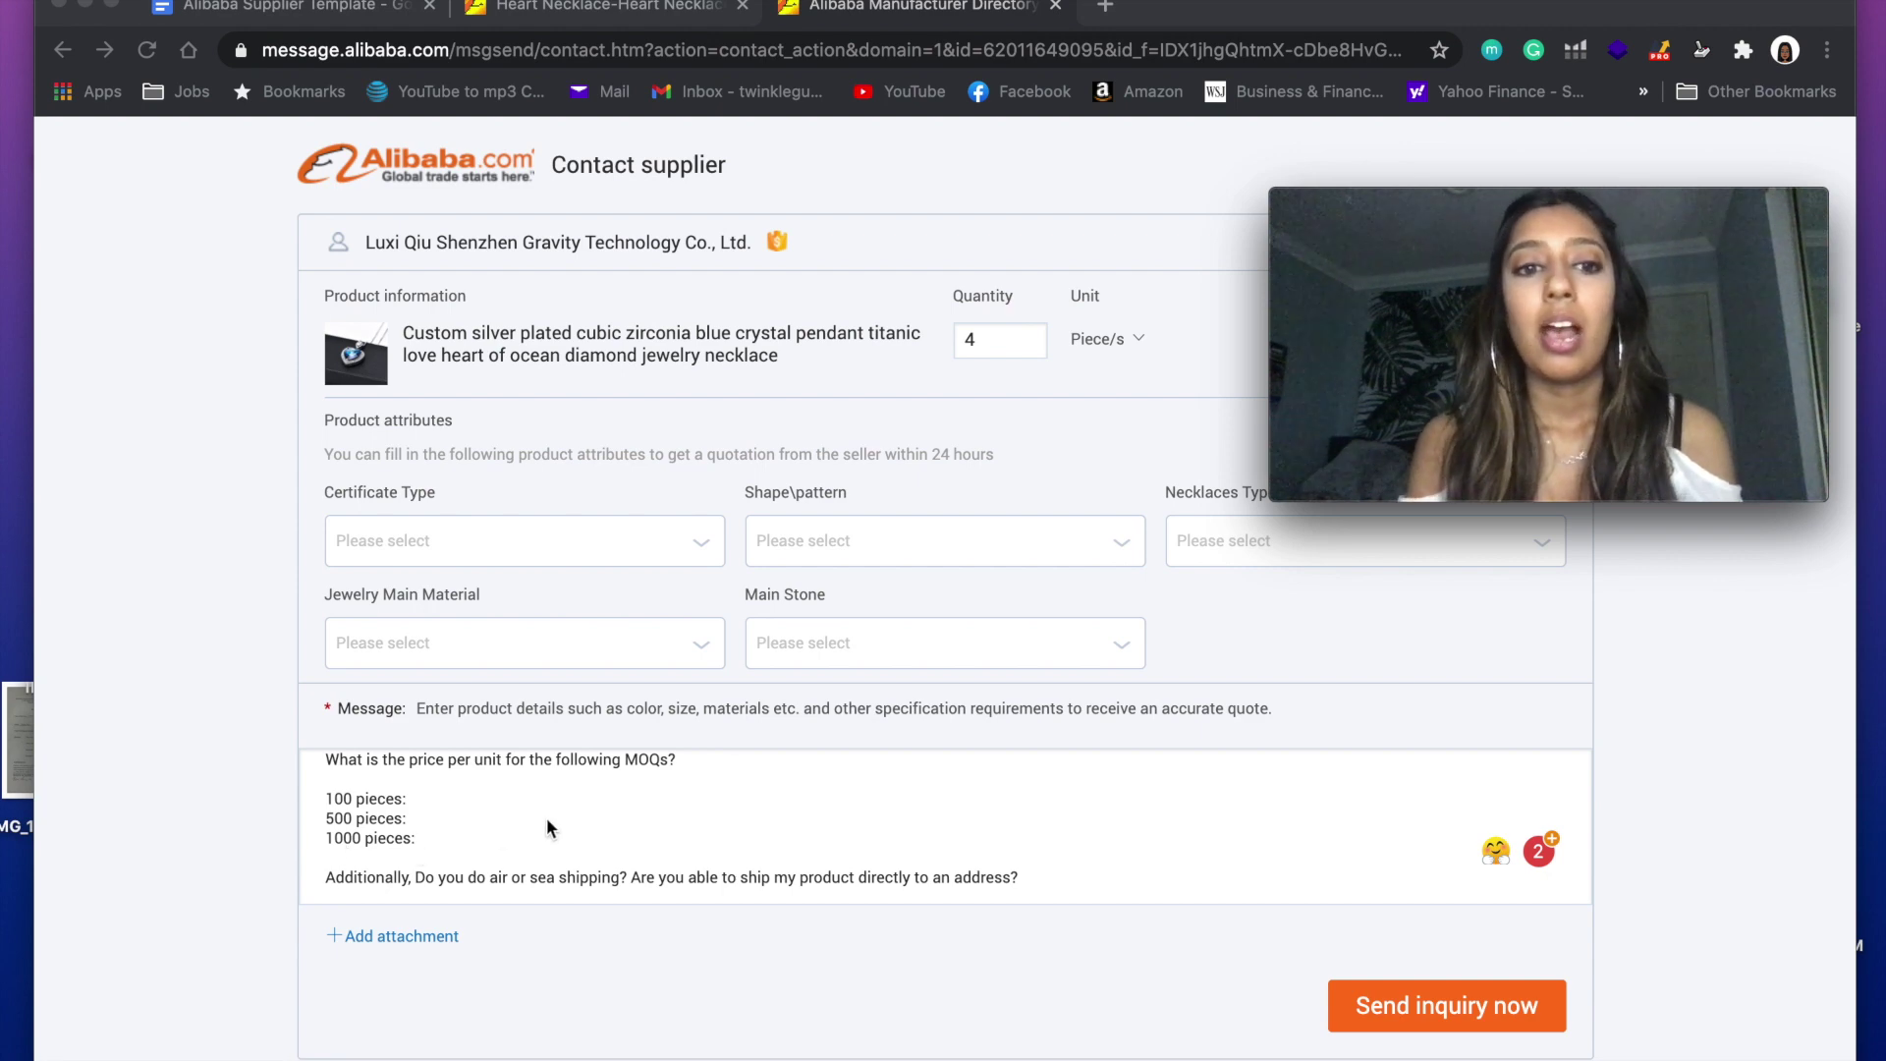
pyautogui.scroll(1, 546, 817)
pyautogui.scroll(-1, 543, 862)
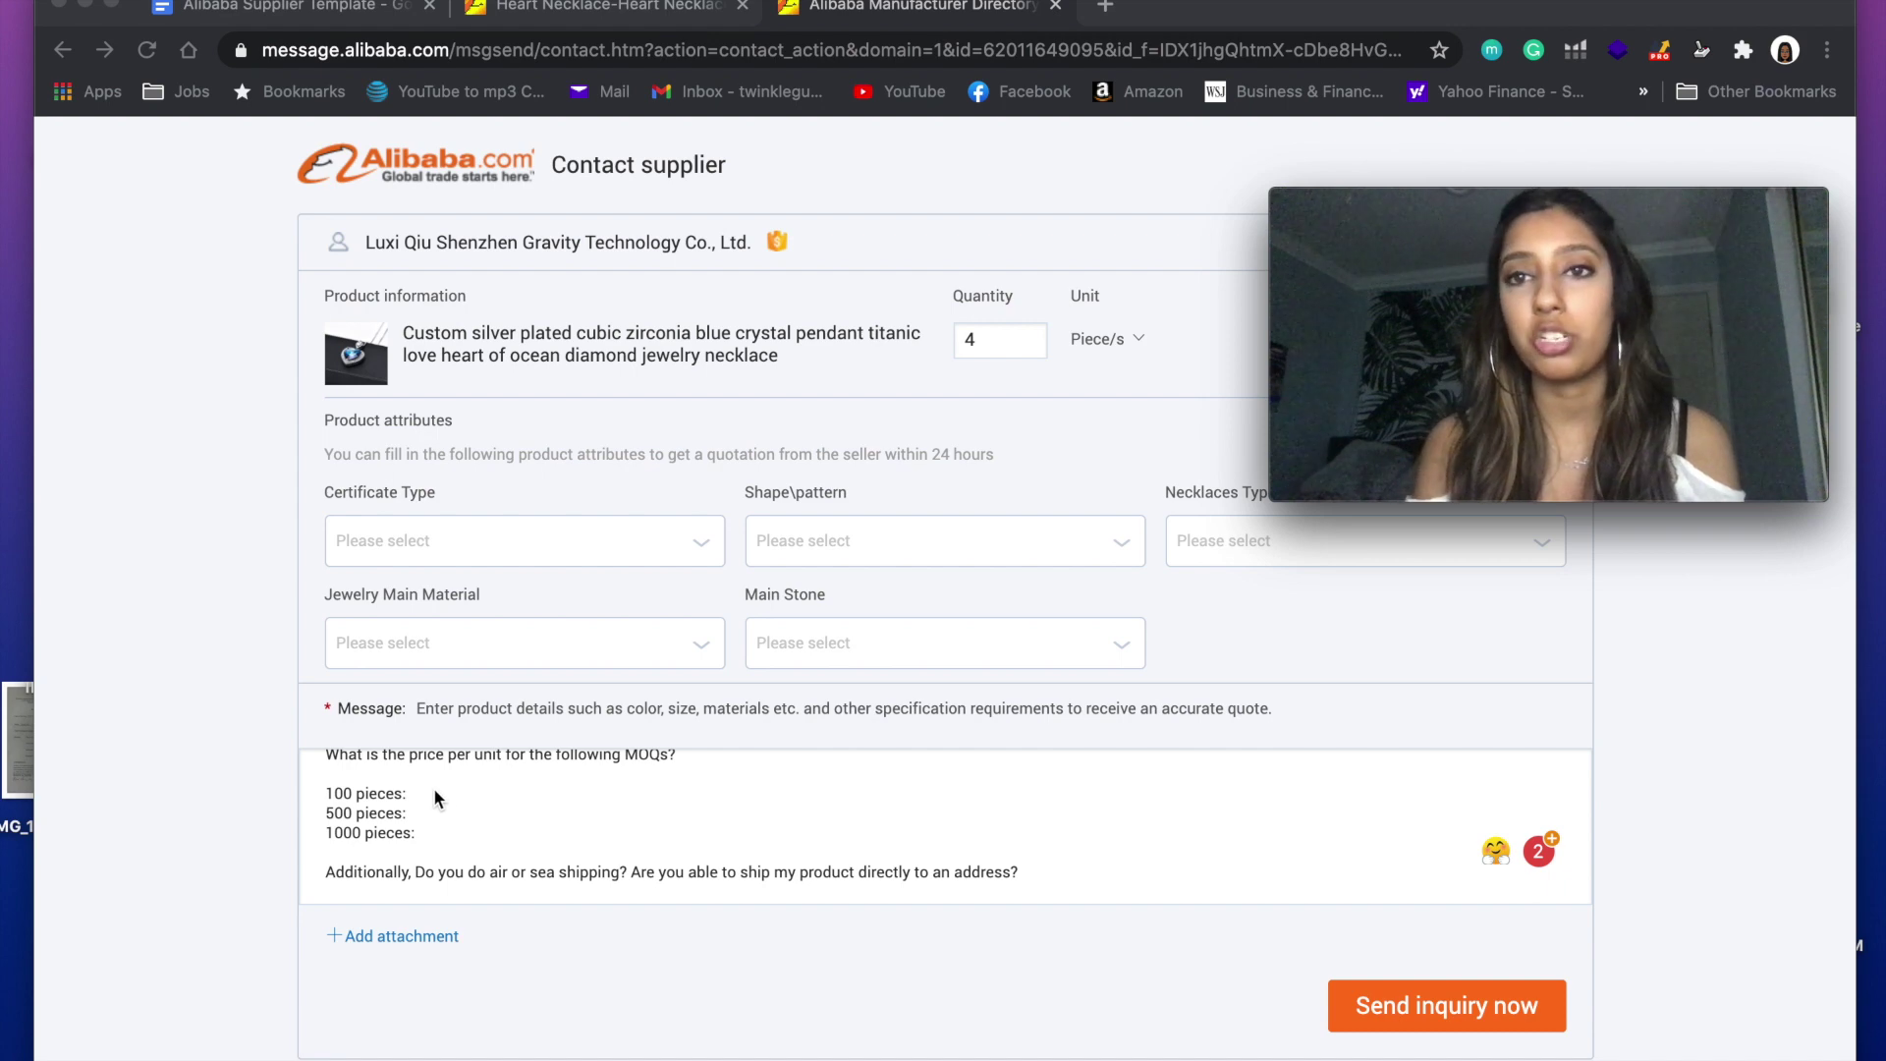
# Review the message's closing part, including the thank-you line, optional image note, contact details and signature placeholders
pyautogui.scroll(-3, 501, 786)
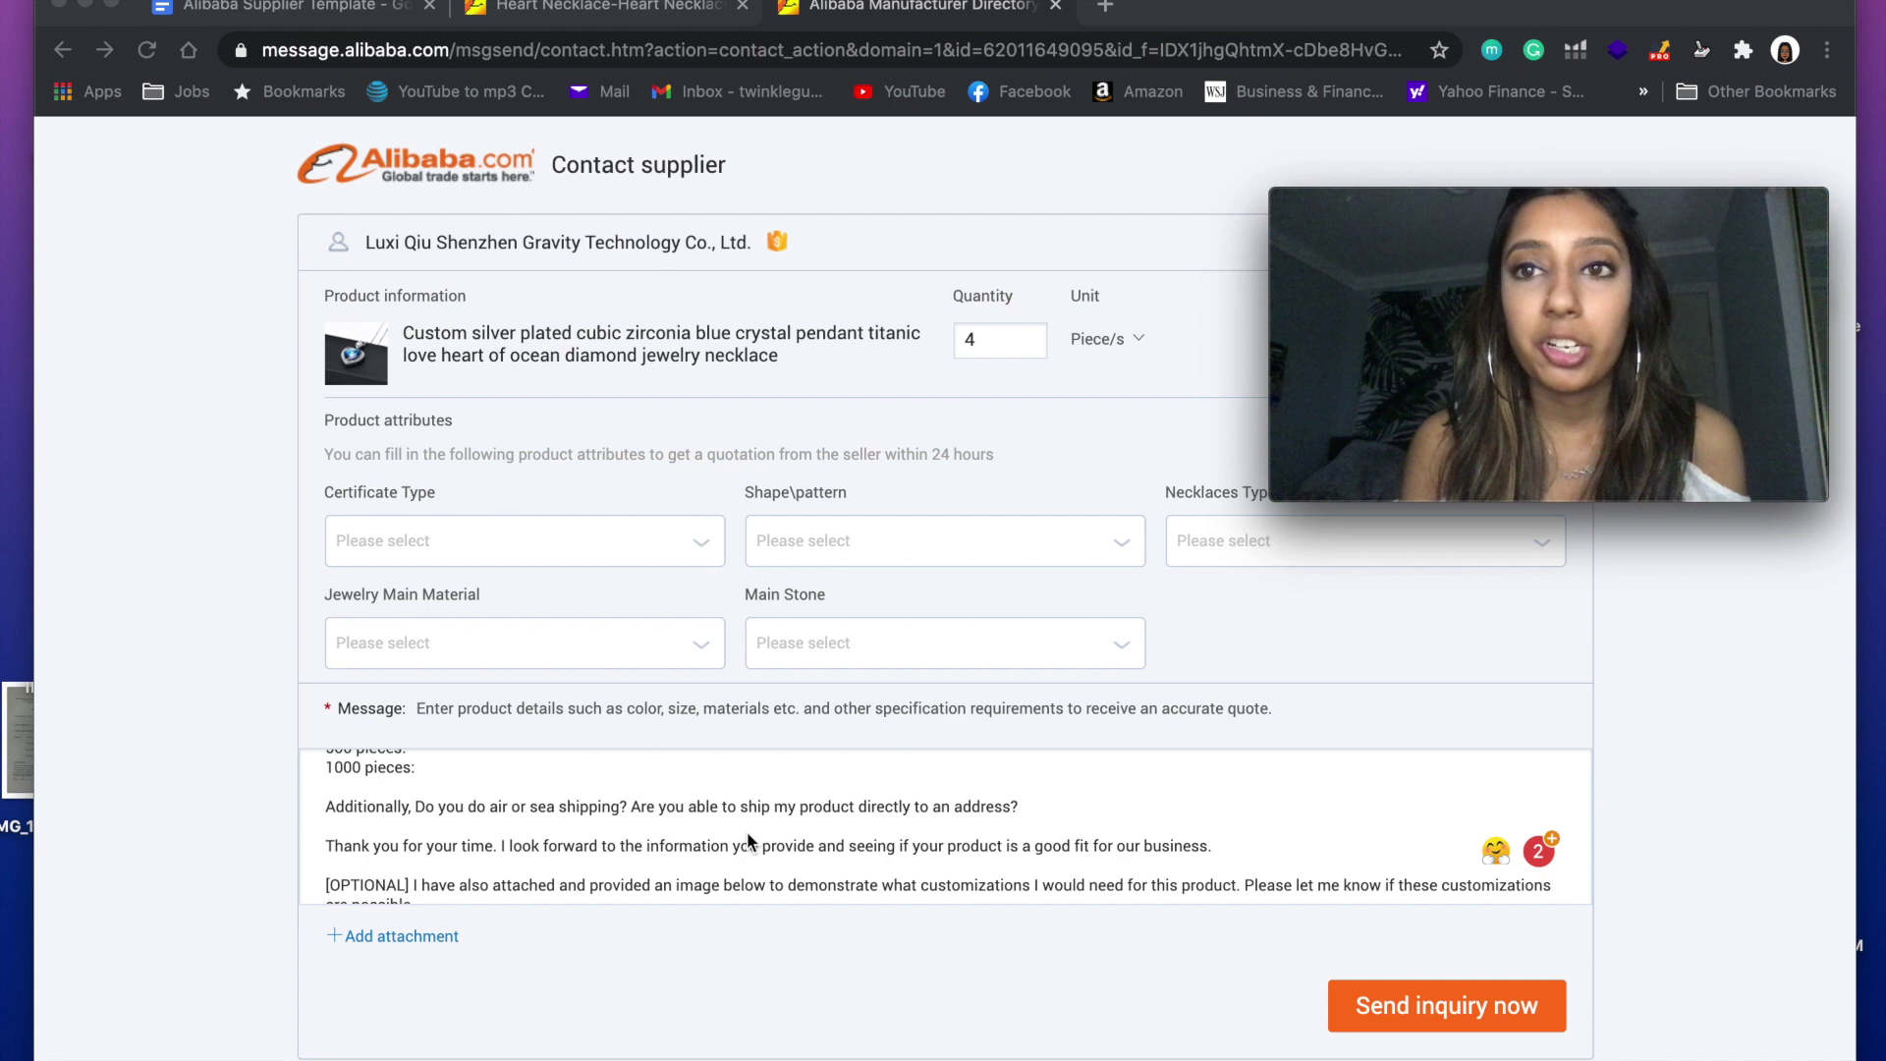
pyautogui.scroll(-2, 747, 833)
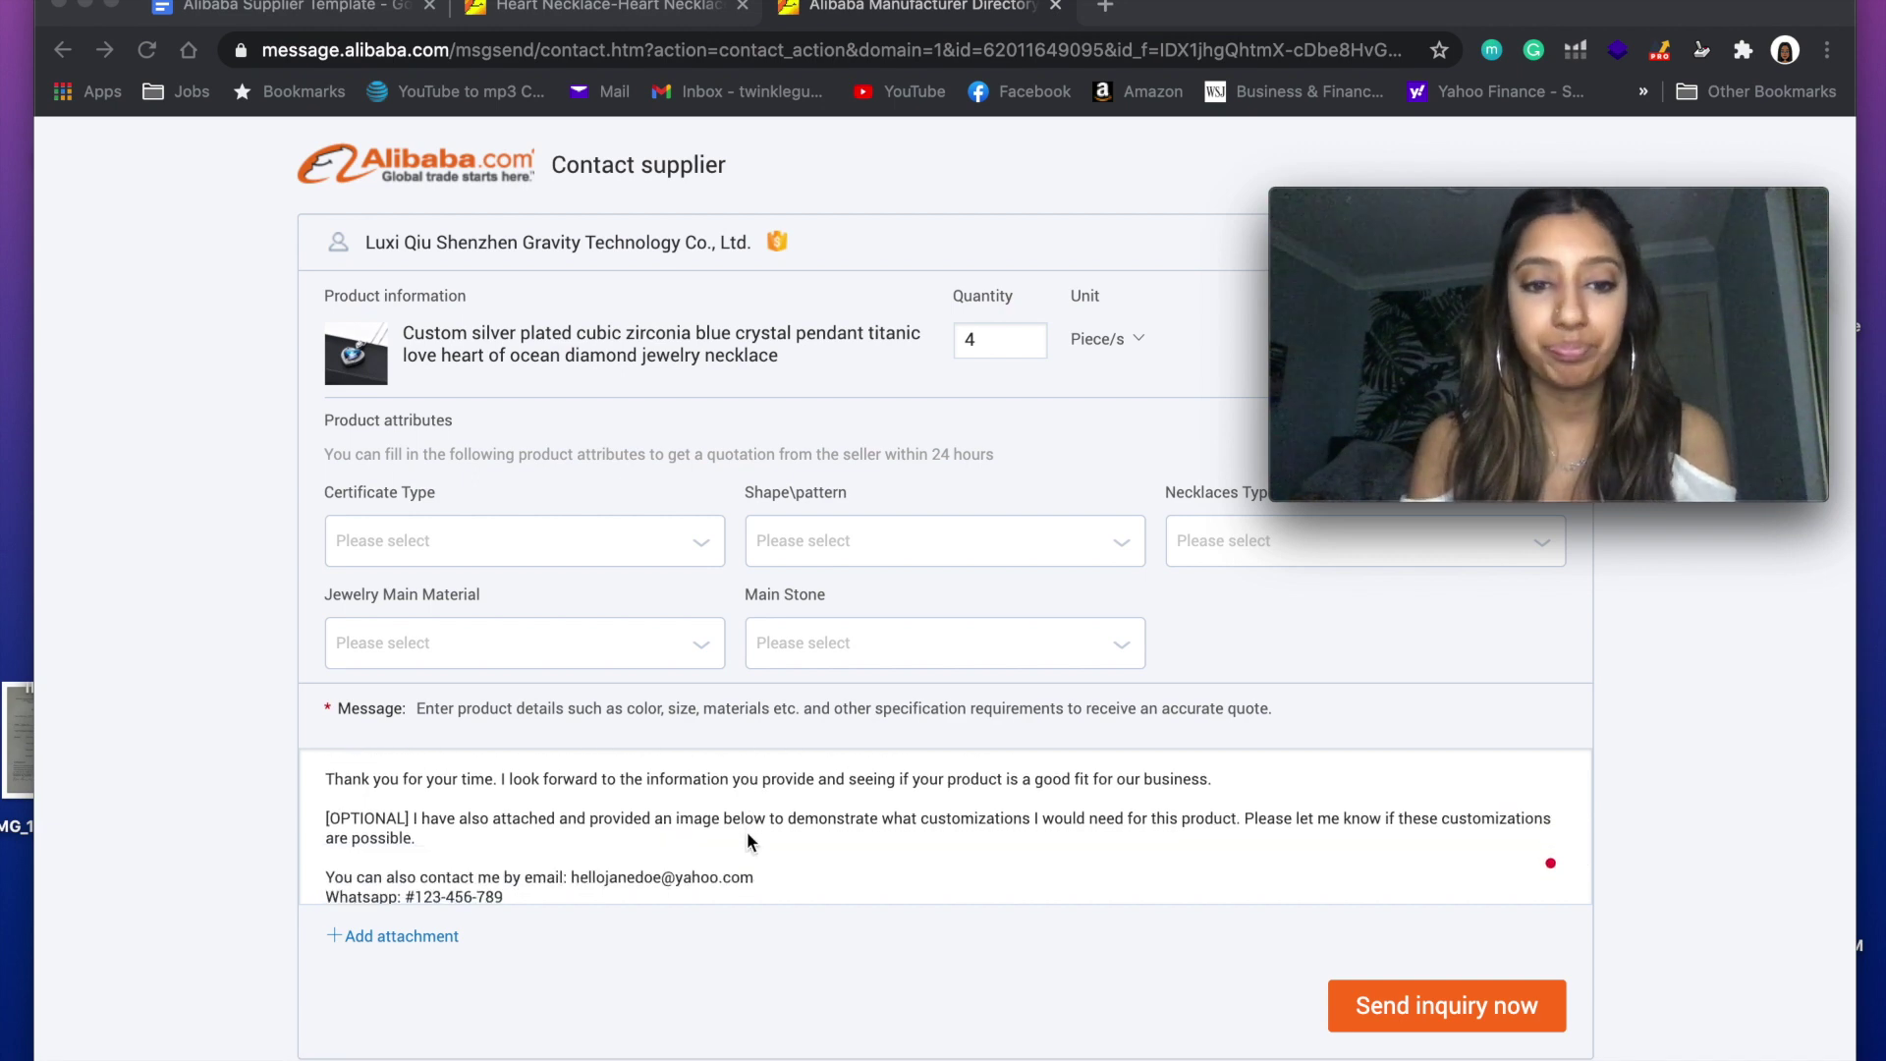
pyautogui.scroll(-2, 746, 840)
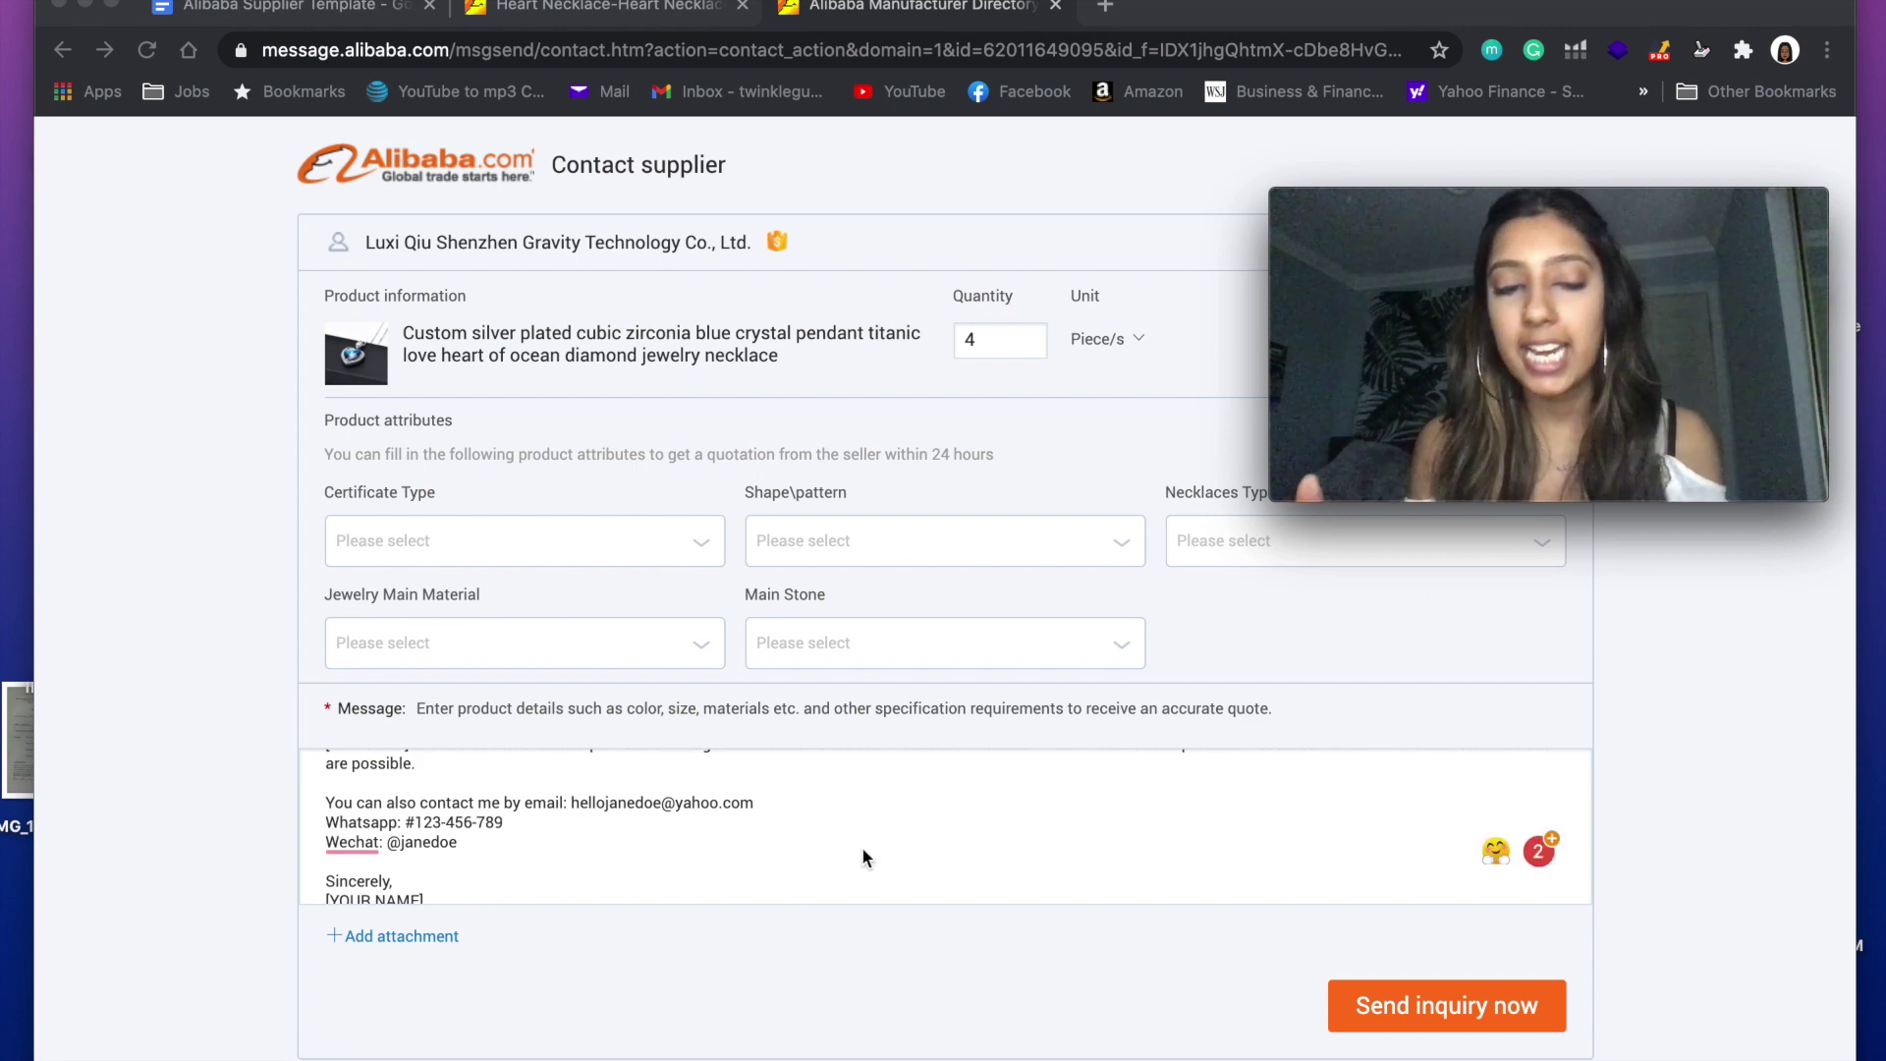
pyautogui.scroll(1, 863, 853)
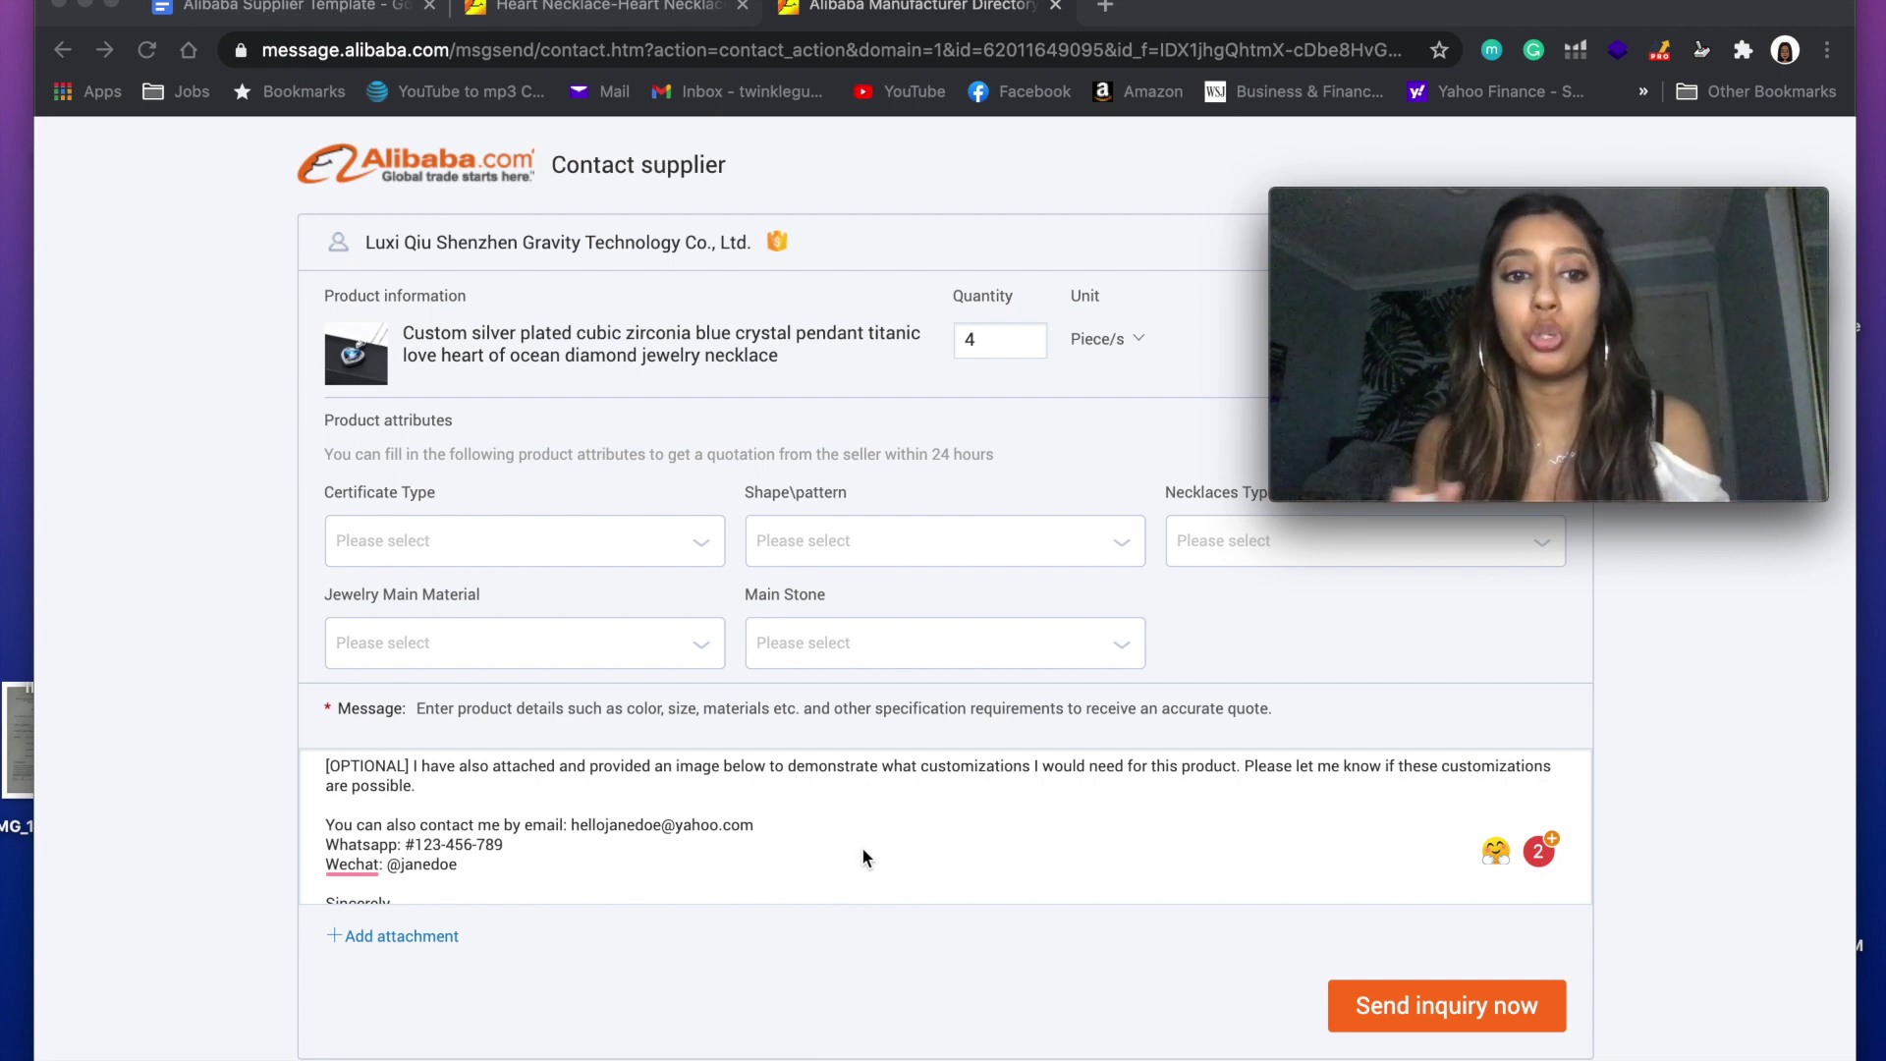
pyautogui.scroll(-2, 821, 792)
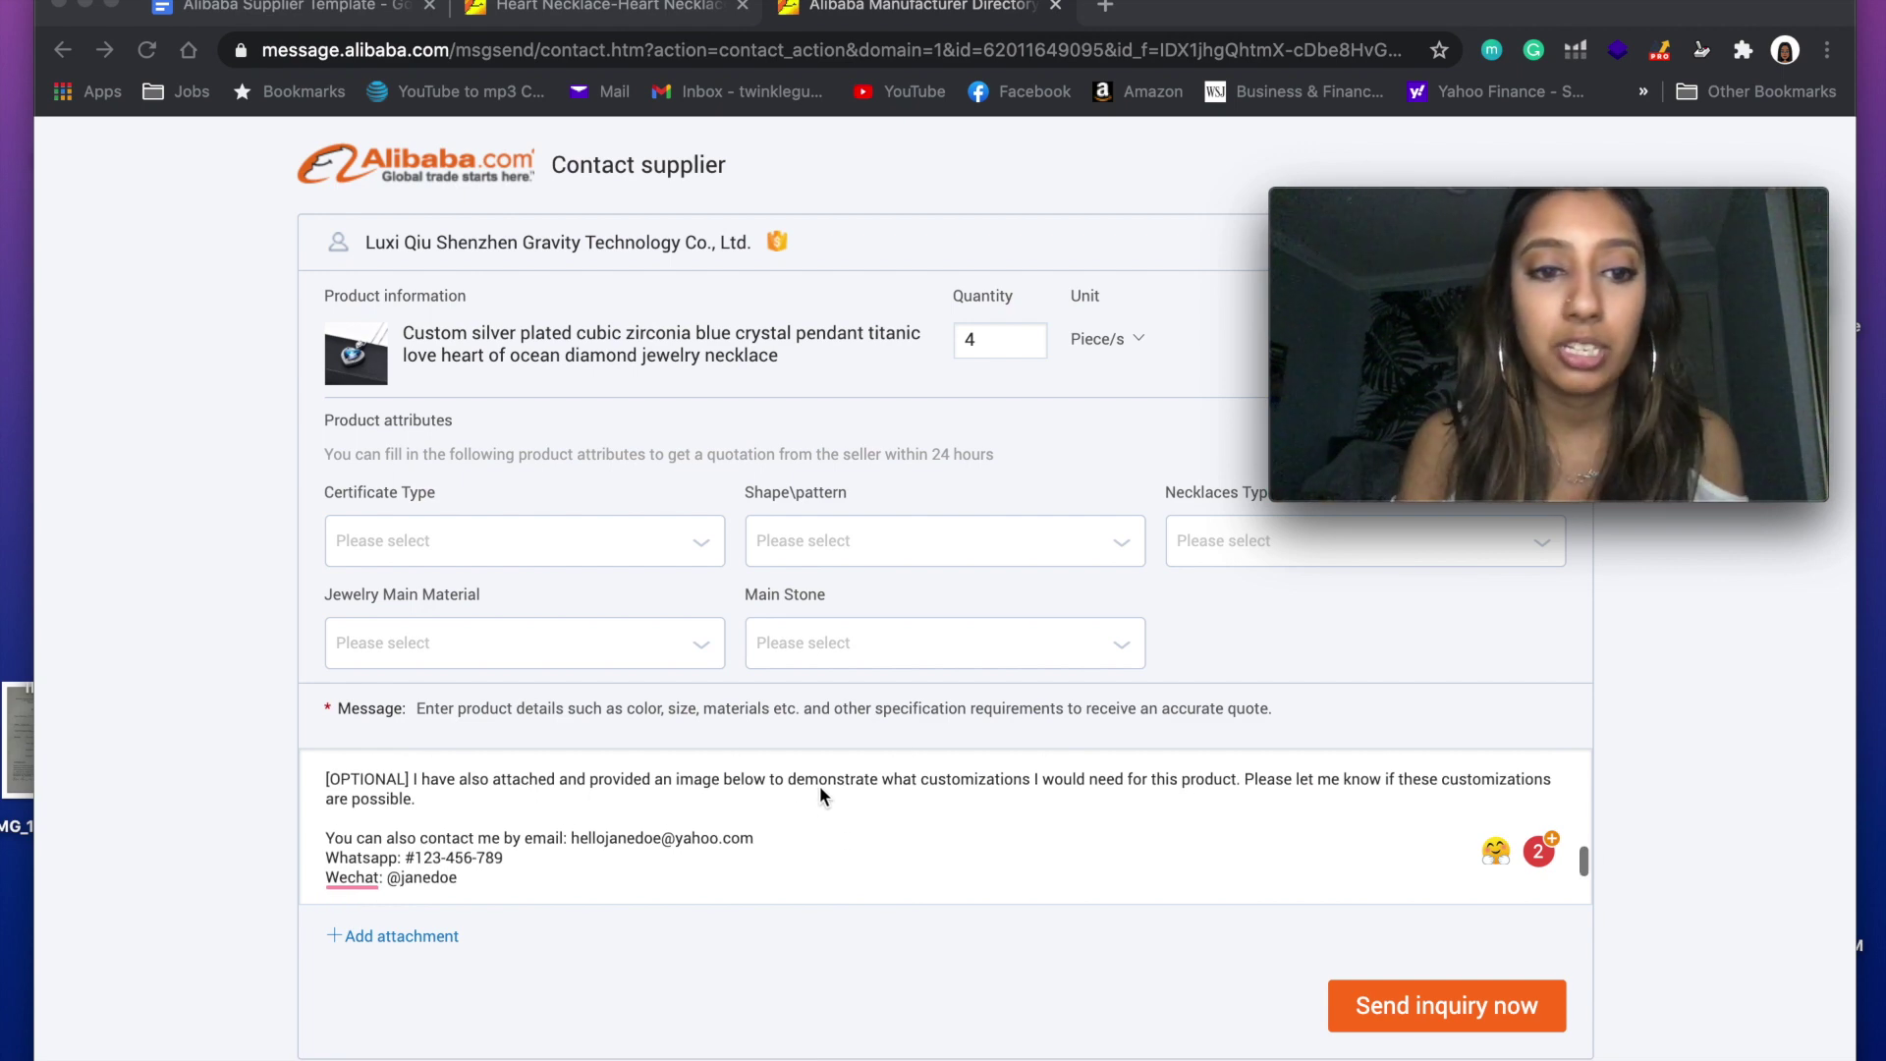
pyautogui.scroll(-1, 822, 796)
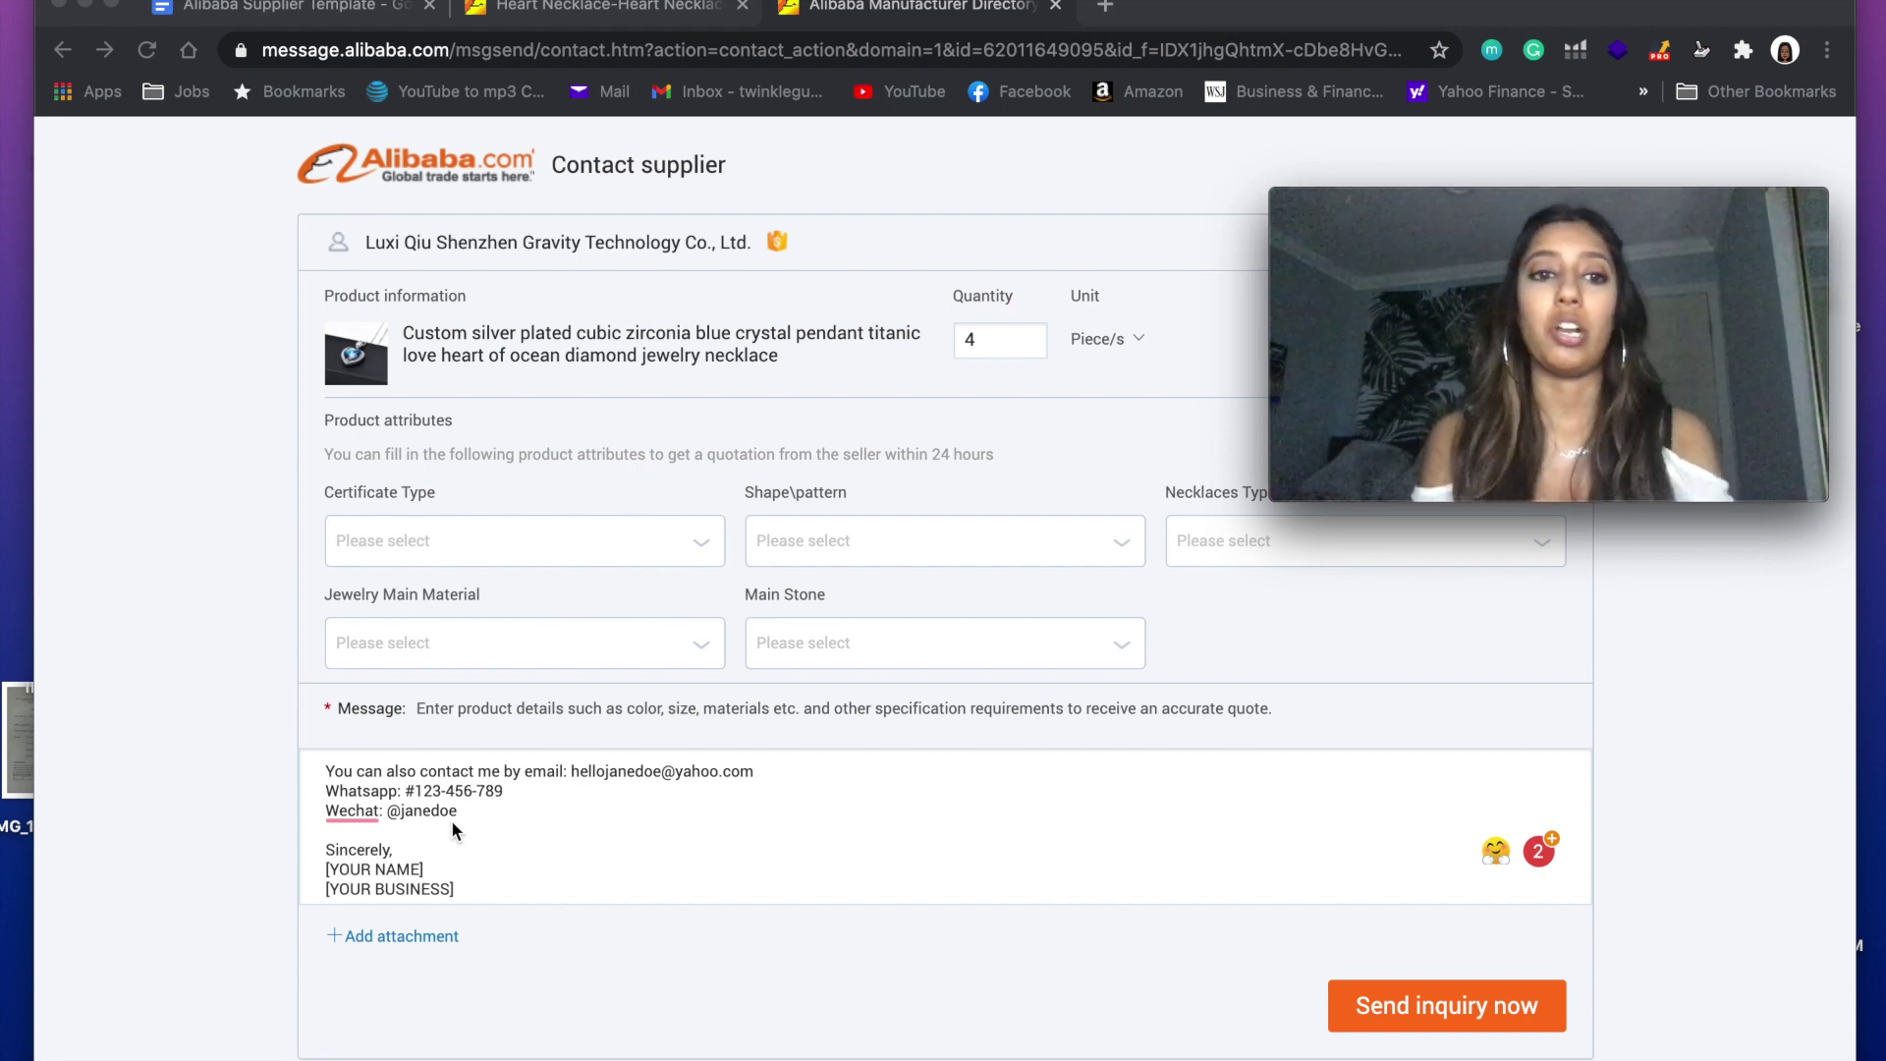
pyautogui.scroll(1, 451, 820)
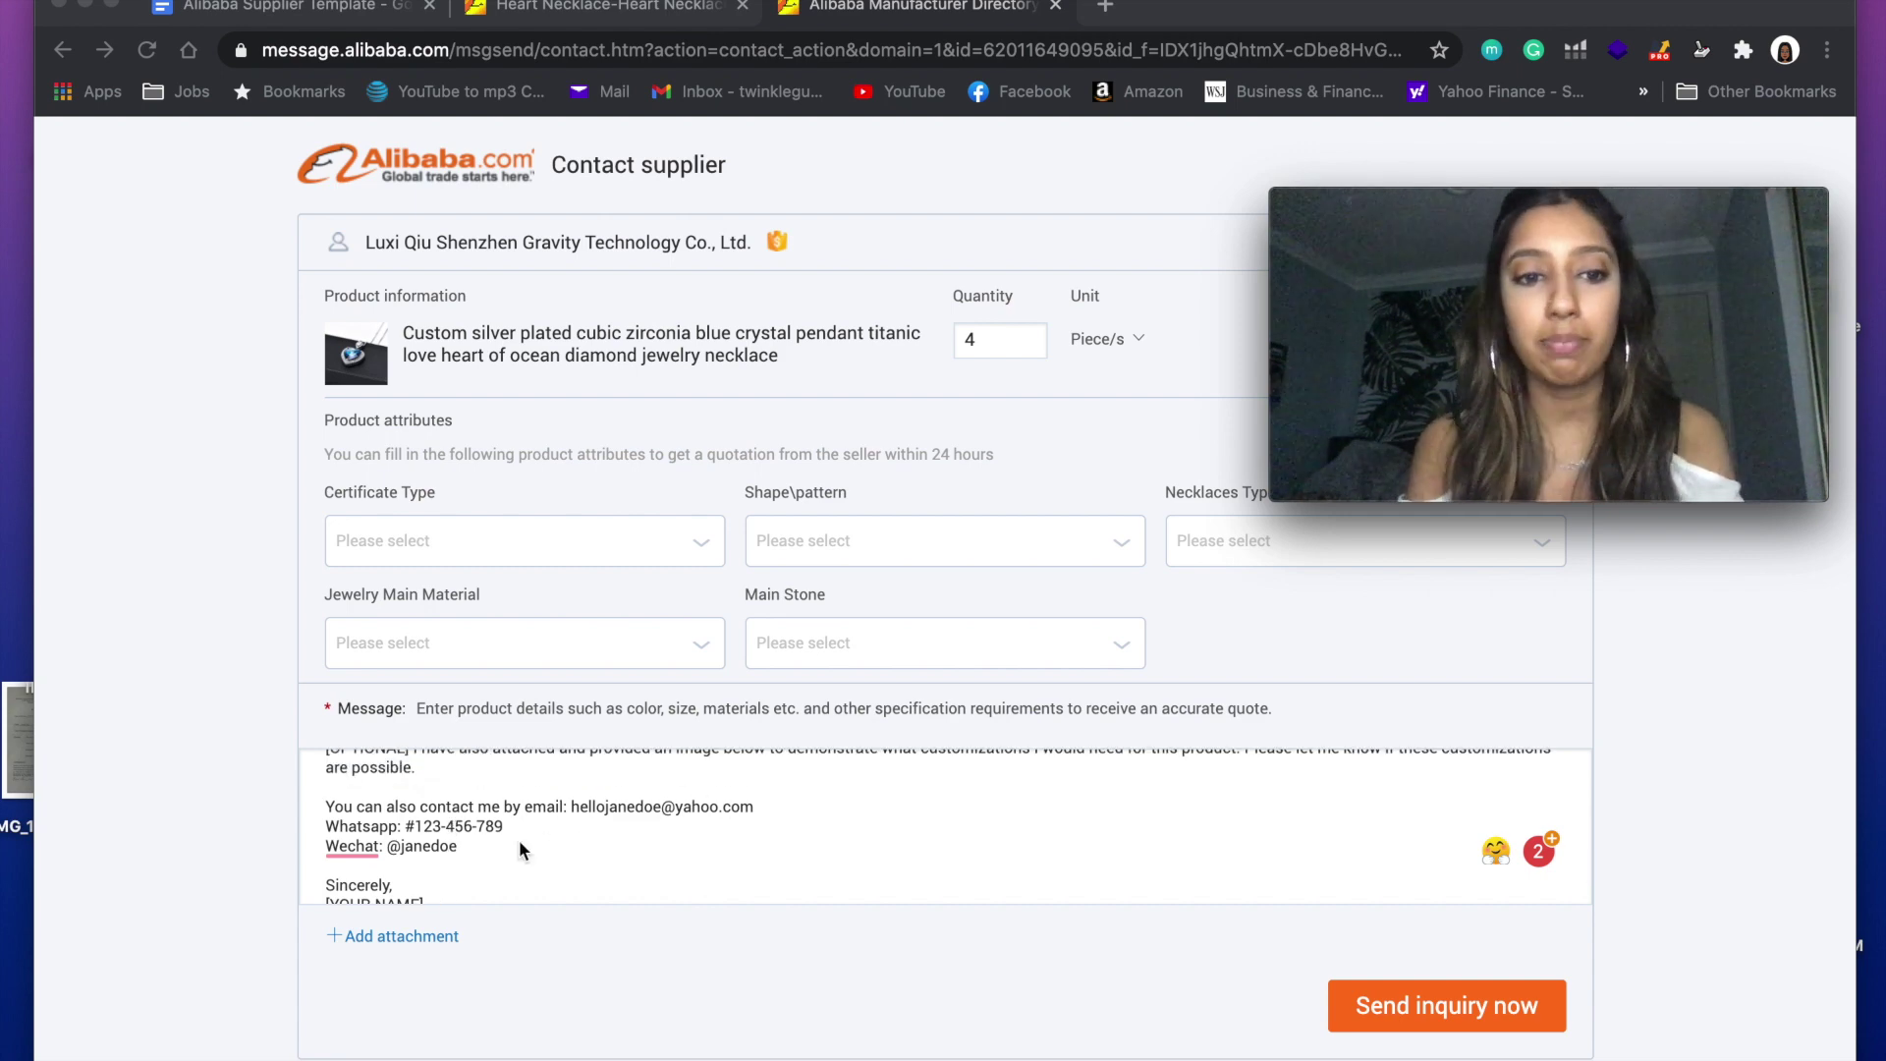
pyautogui.scroll(-1, 444, 847)
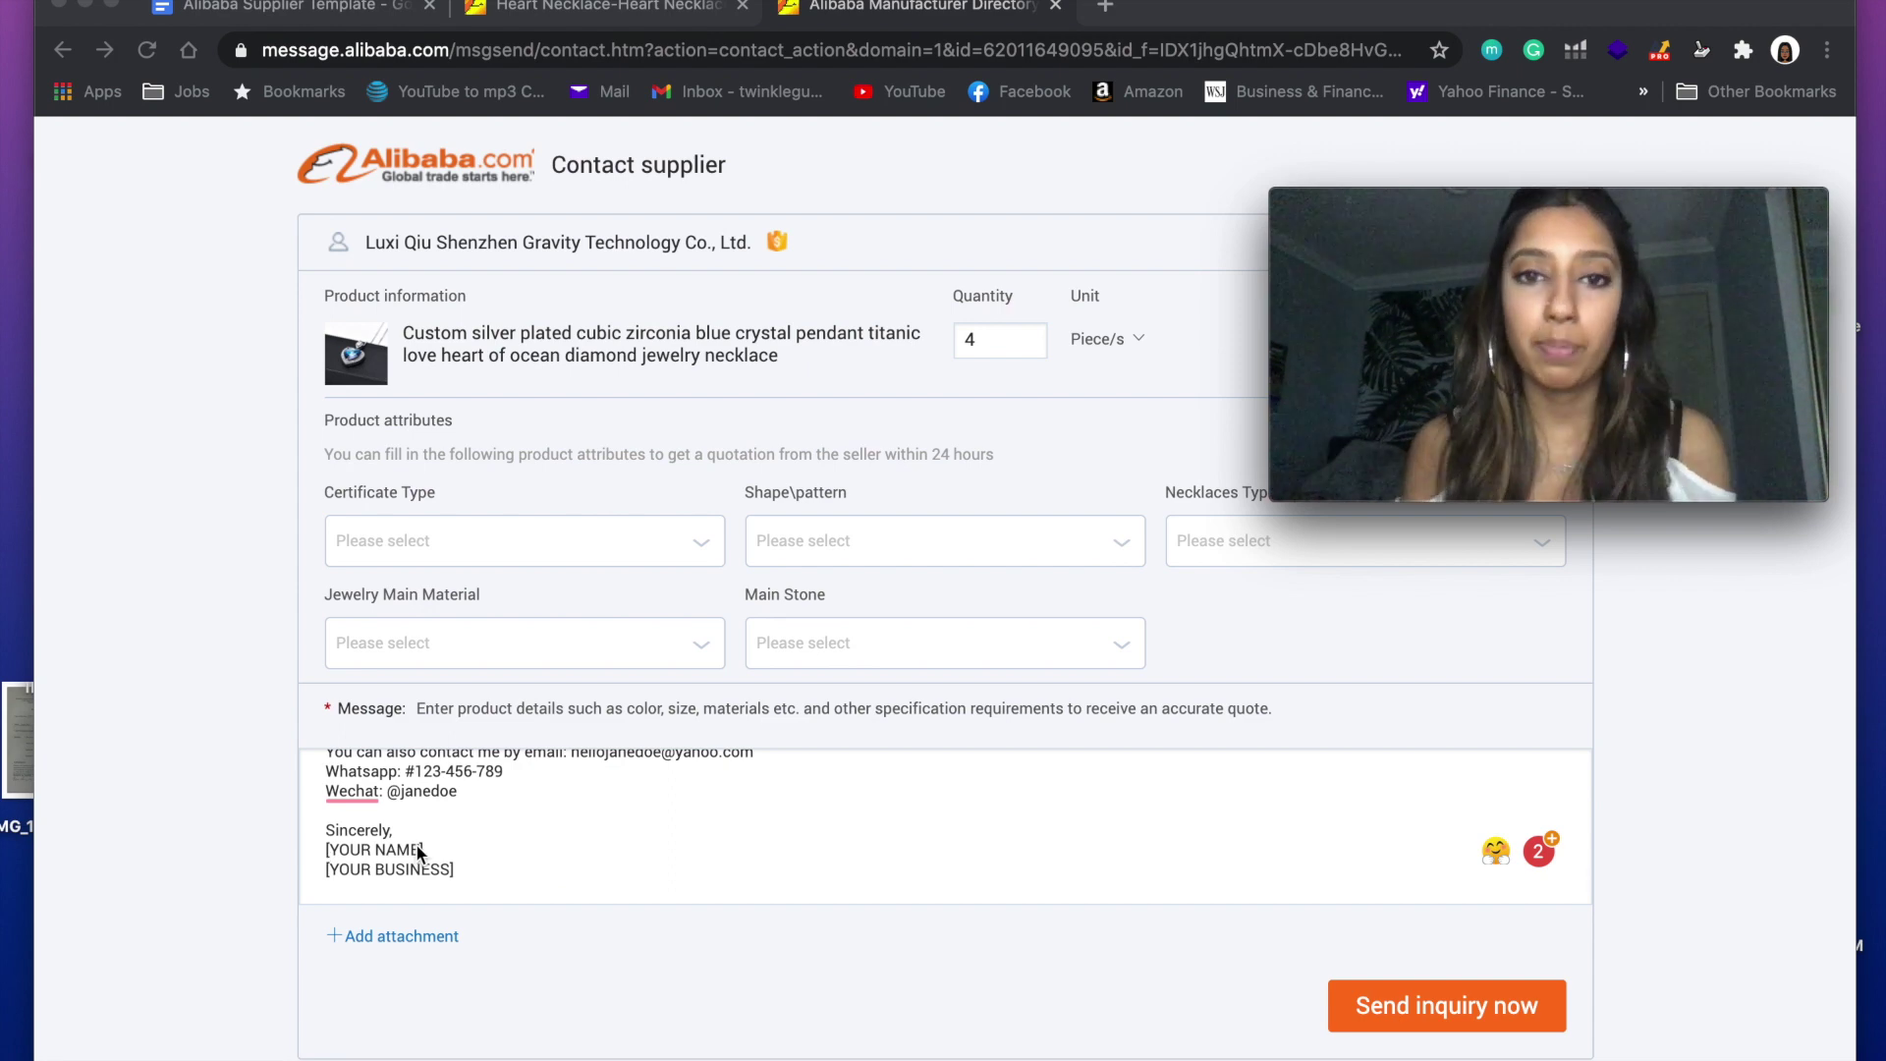
pyautogui.scroll(3, 415, 843)
pyautogui.scroll(-1, 418, 852)
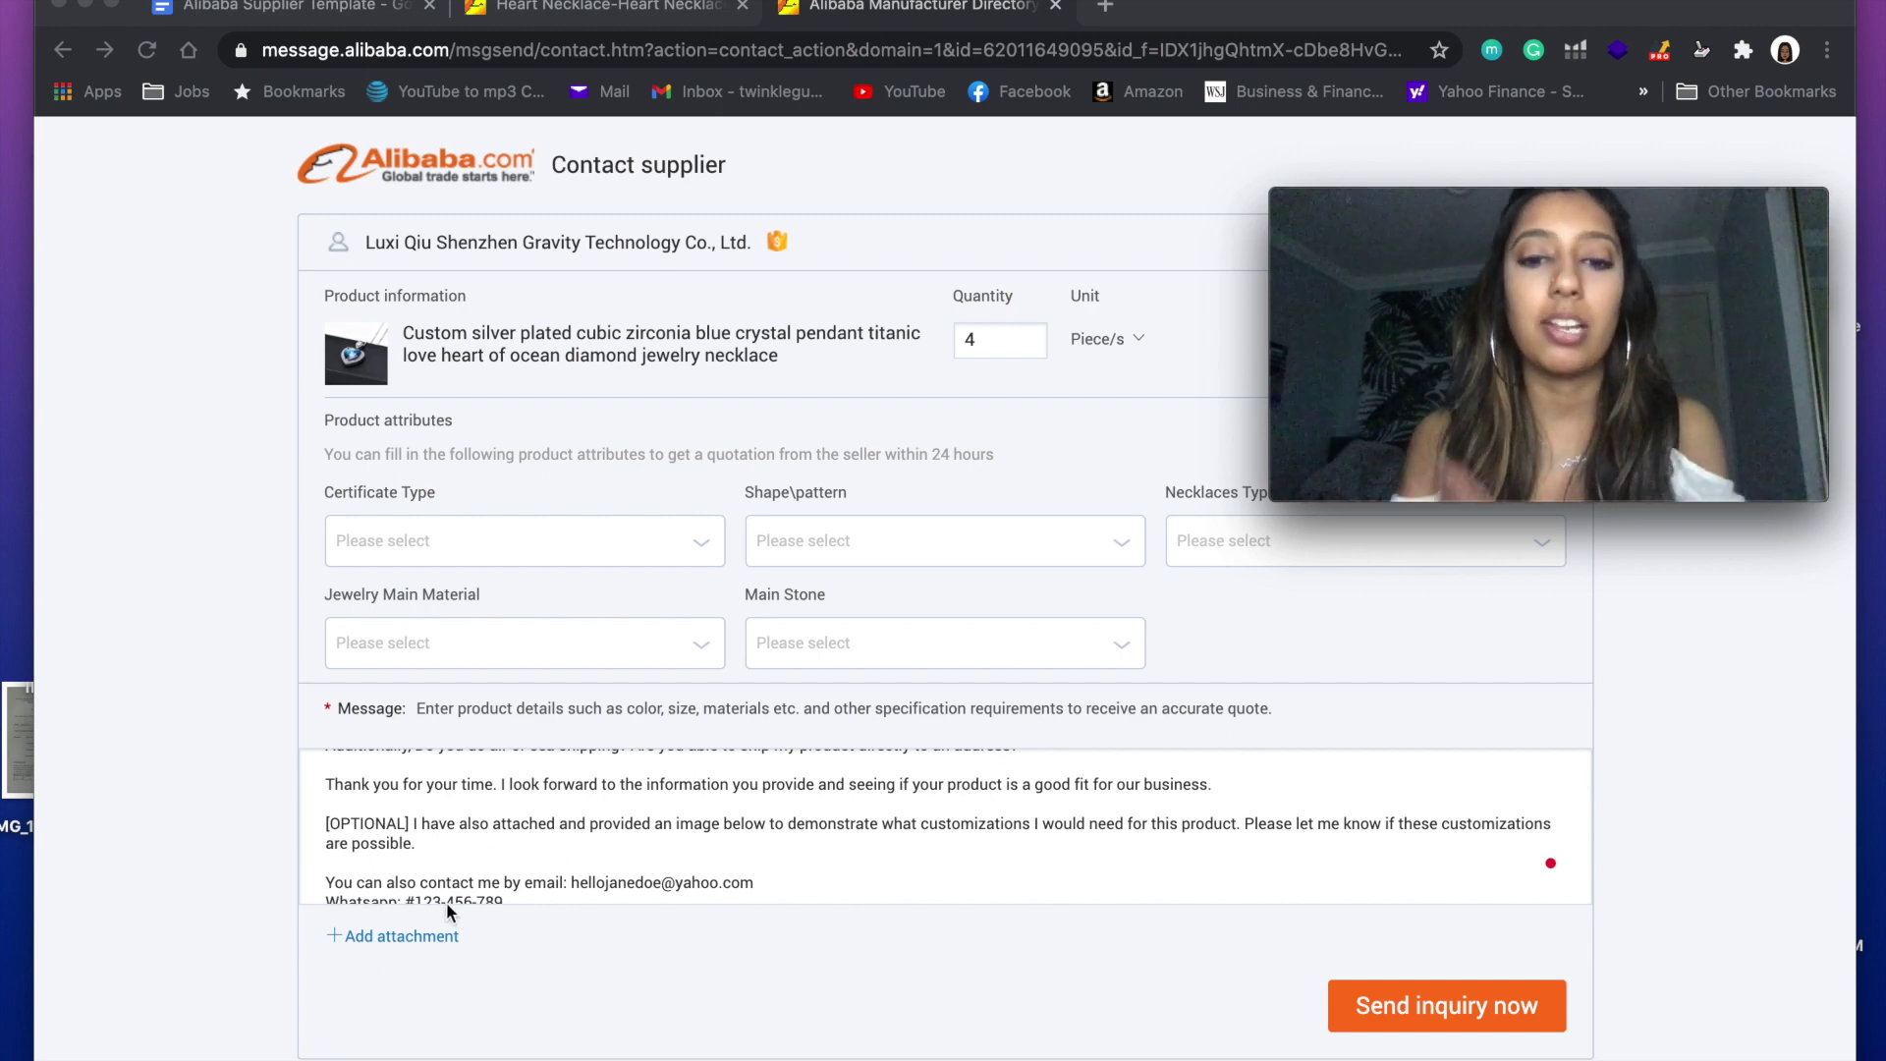
# Switch to Keynote and examine the heart necklace slide with its gold plating note, gem colors and pendant back engraving
pyautogui.moveTo(1415, 1053)
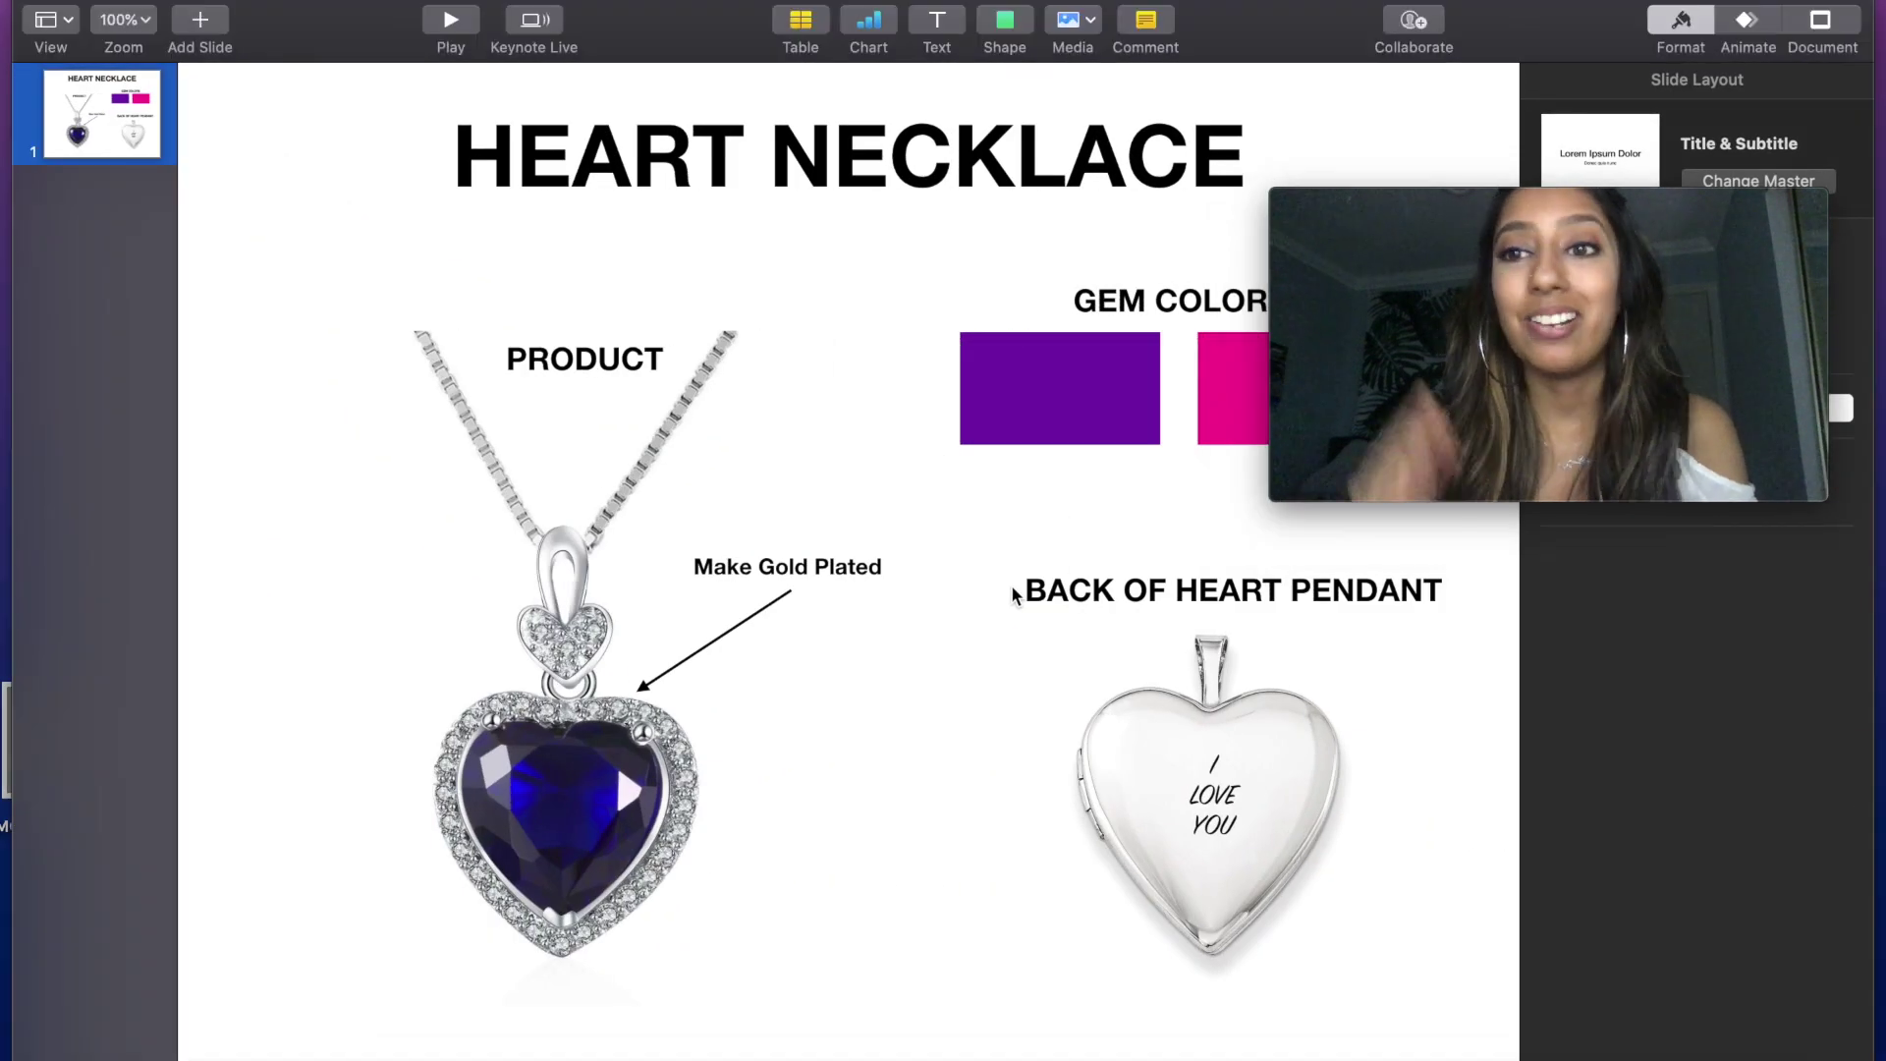
pyautogui.moveTo(1434, 206)
pyautogui.moveTo(1435, 206); pyautogui.dragTo(1493, 672)
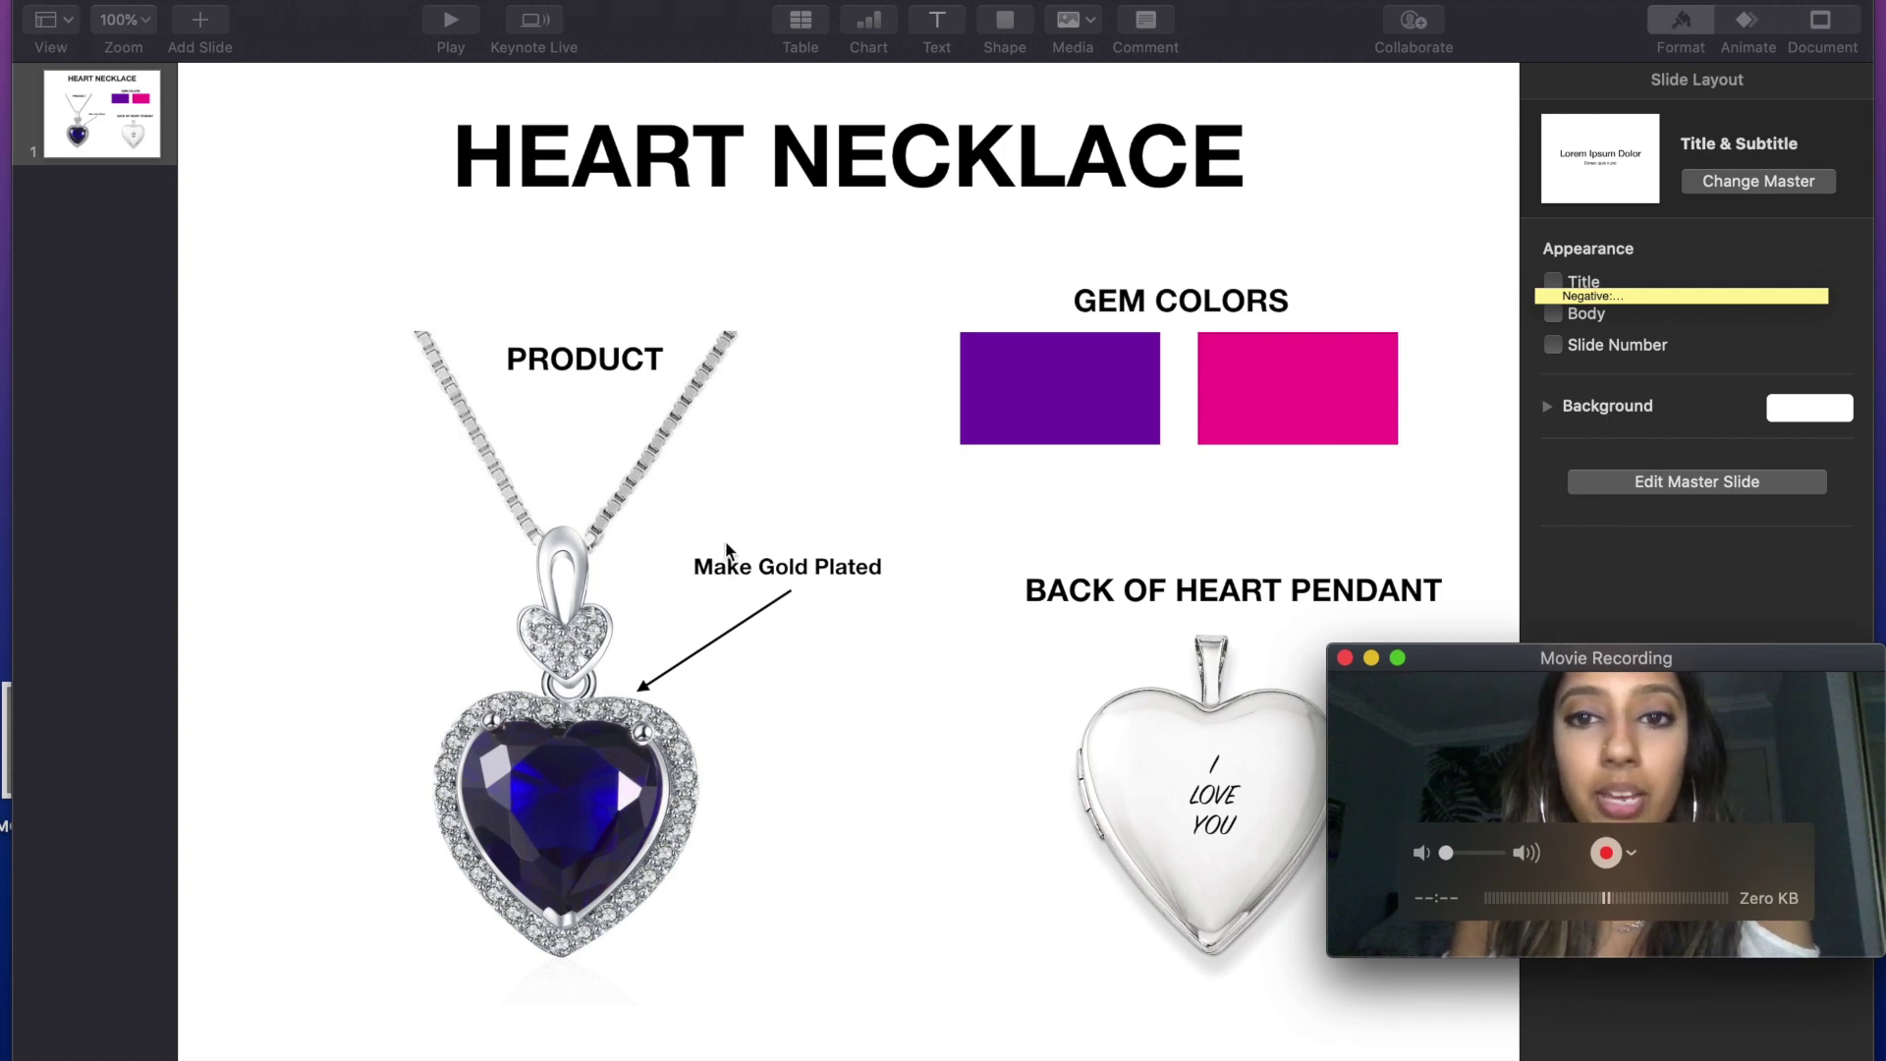
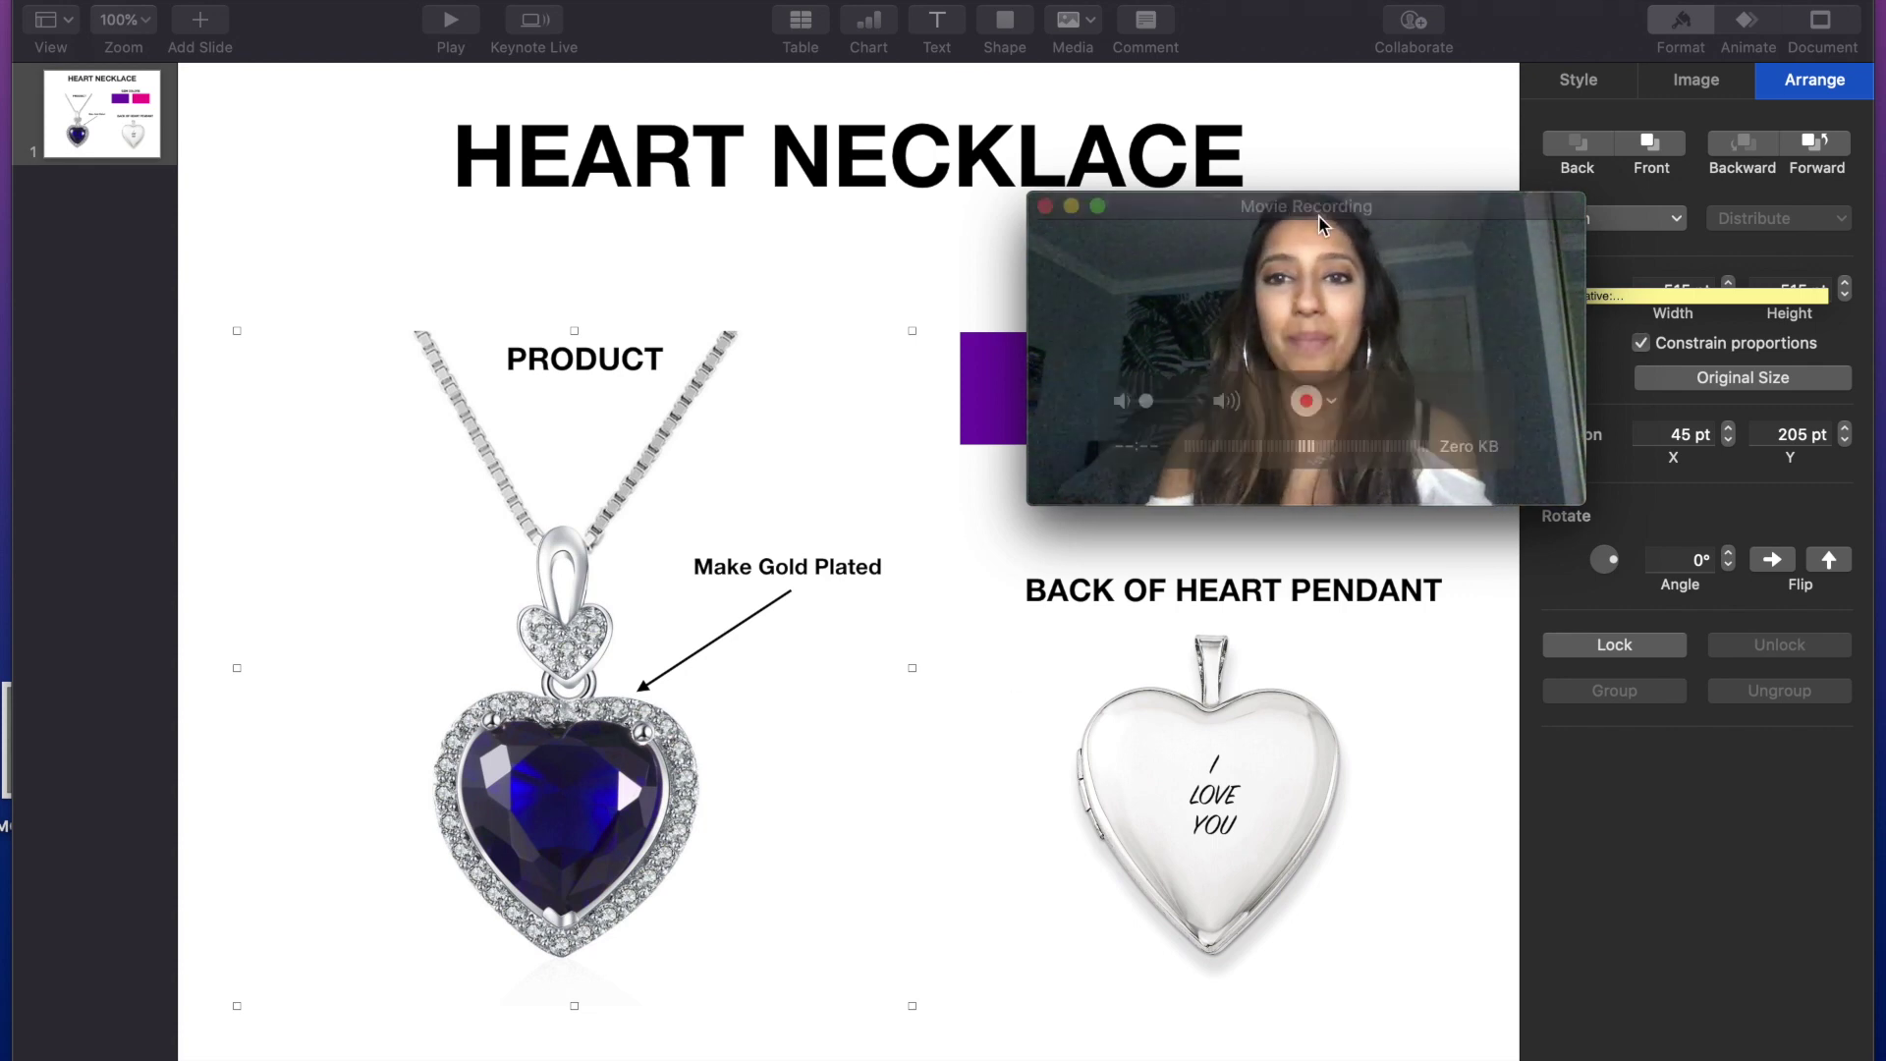
pyautogui.moveTo(1400, 201); pyautogui.dragTo(1384, 165)
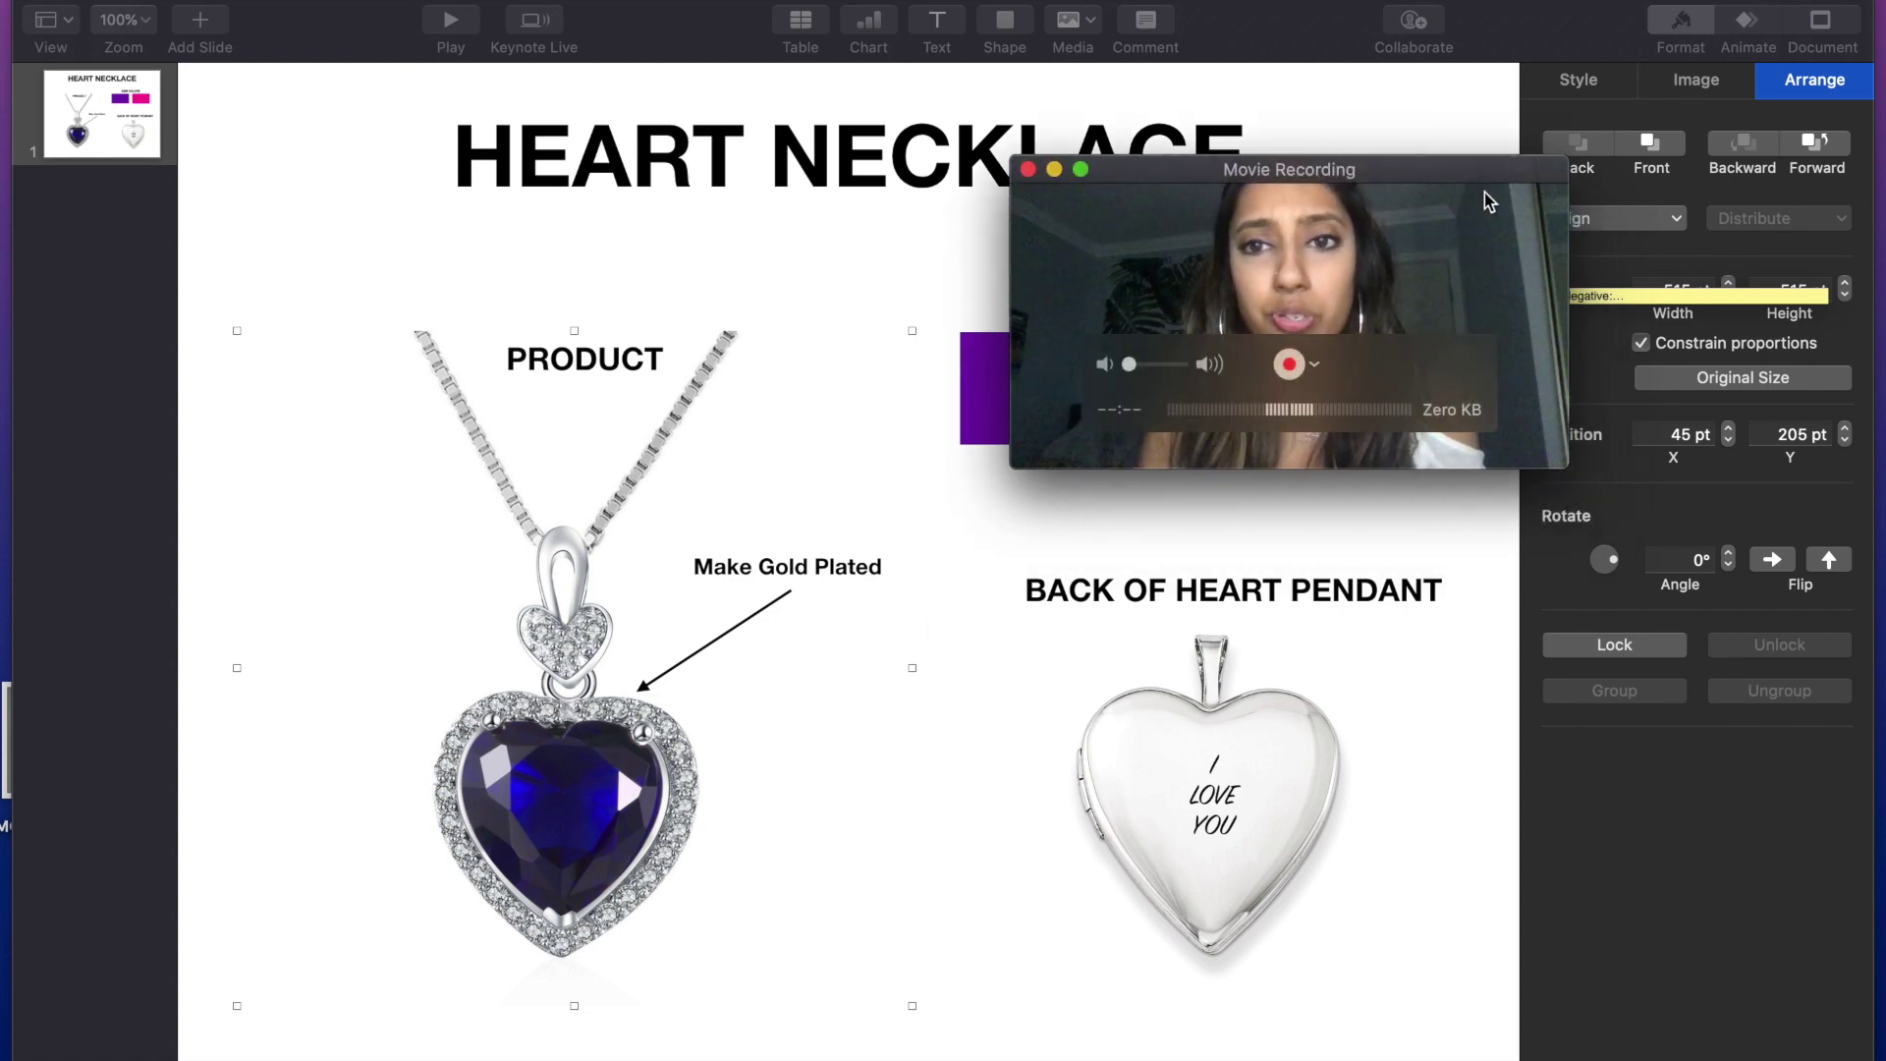
pyautogui.click(1402, 179)
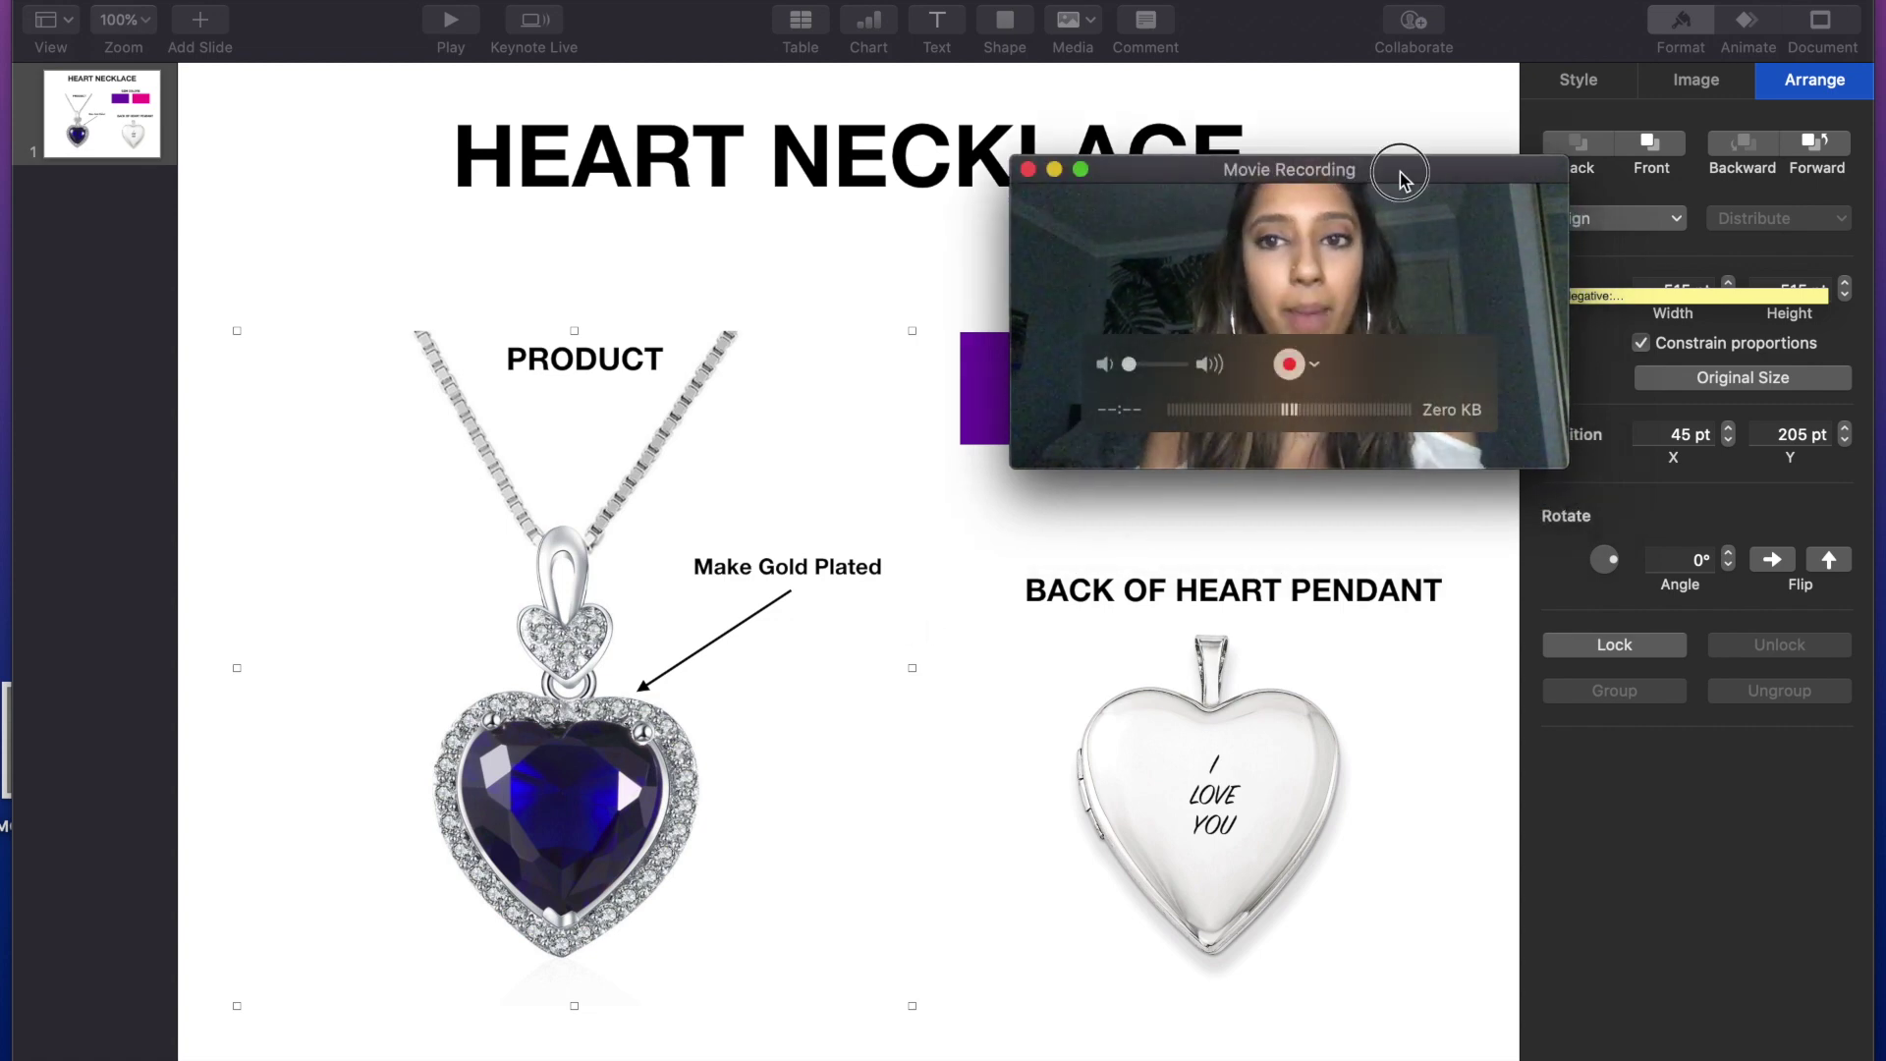
# Switch back to Chrome with the Alibaba supplier contact form
pyautogui.moveTo(1402, 179); pyautogui.dragTo(1548, 314)
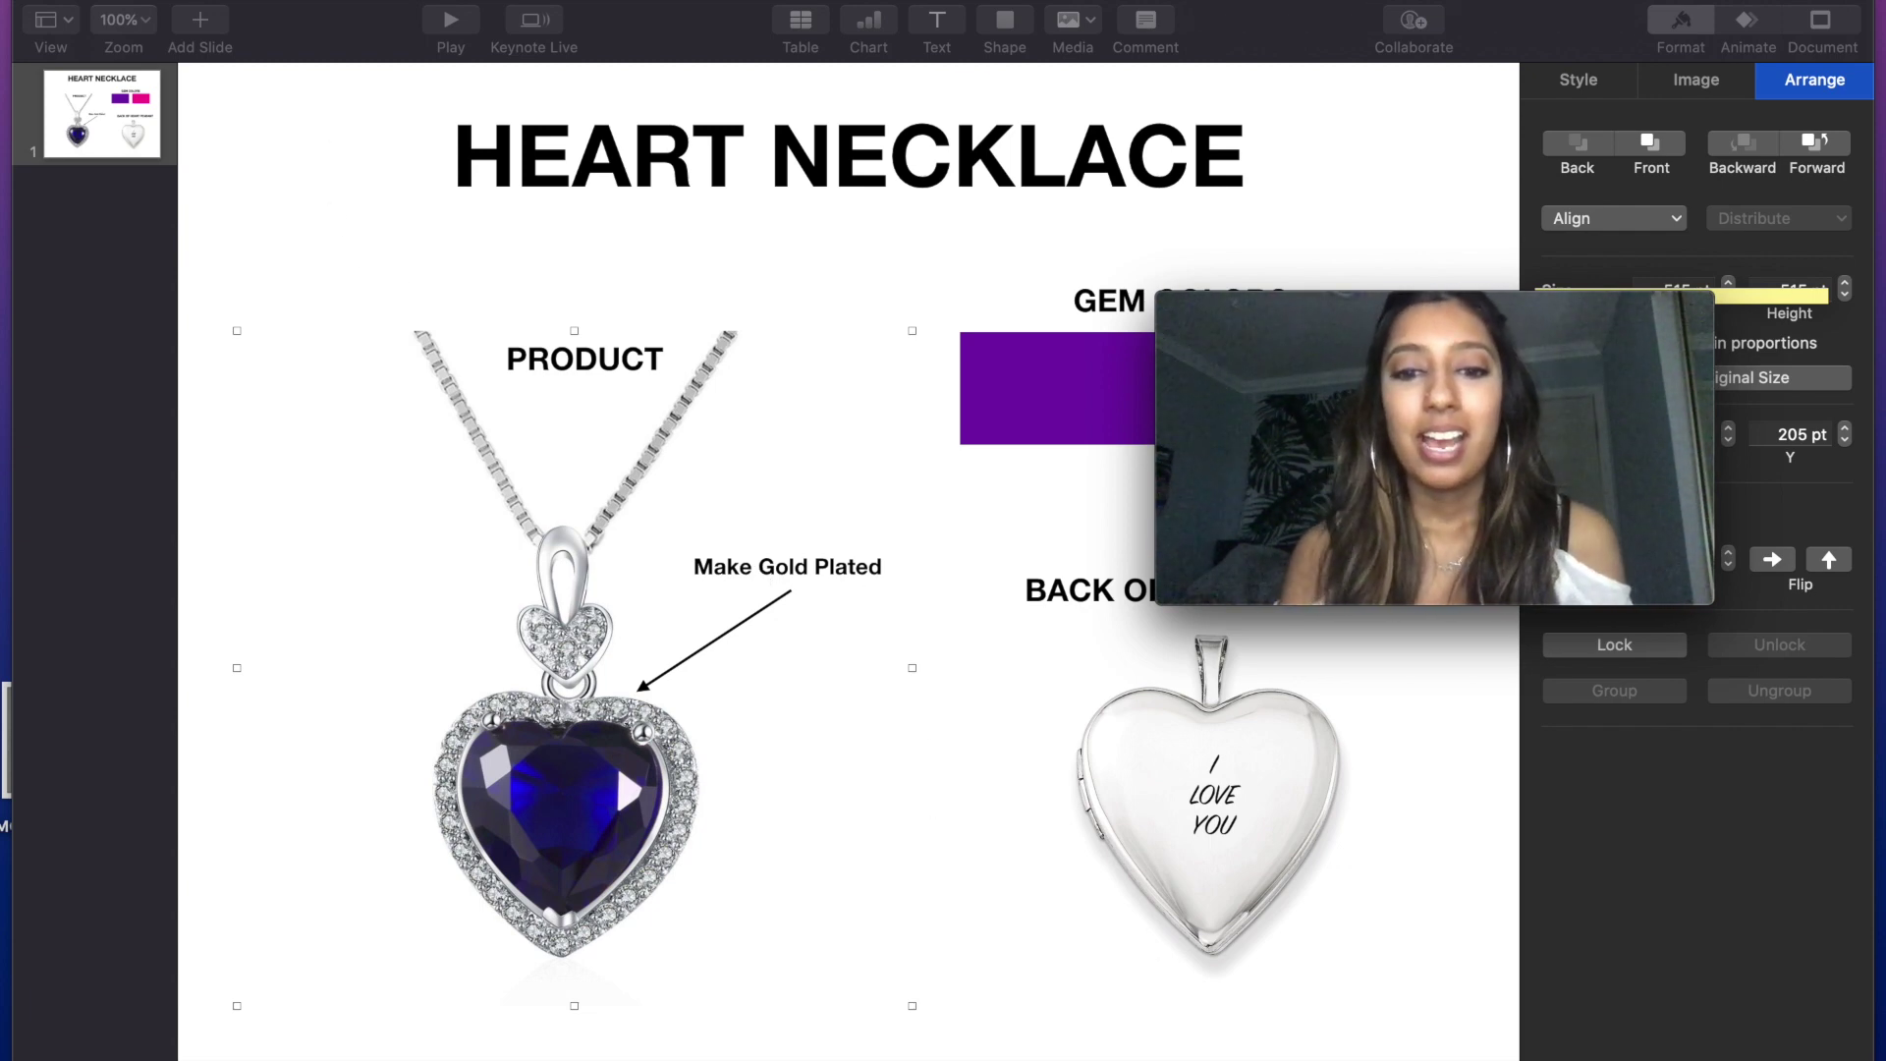
pyautogui.press('super+Tab')
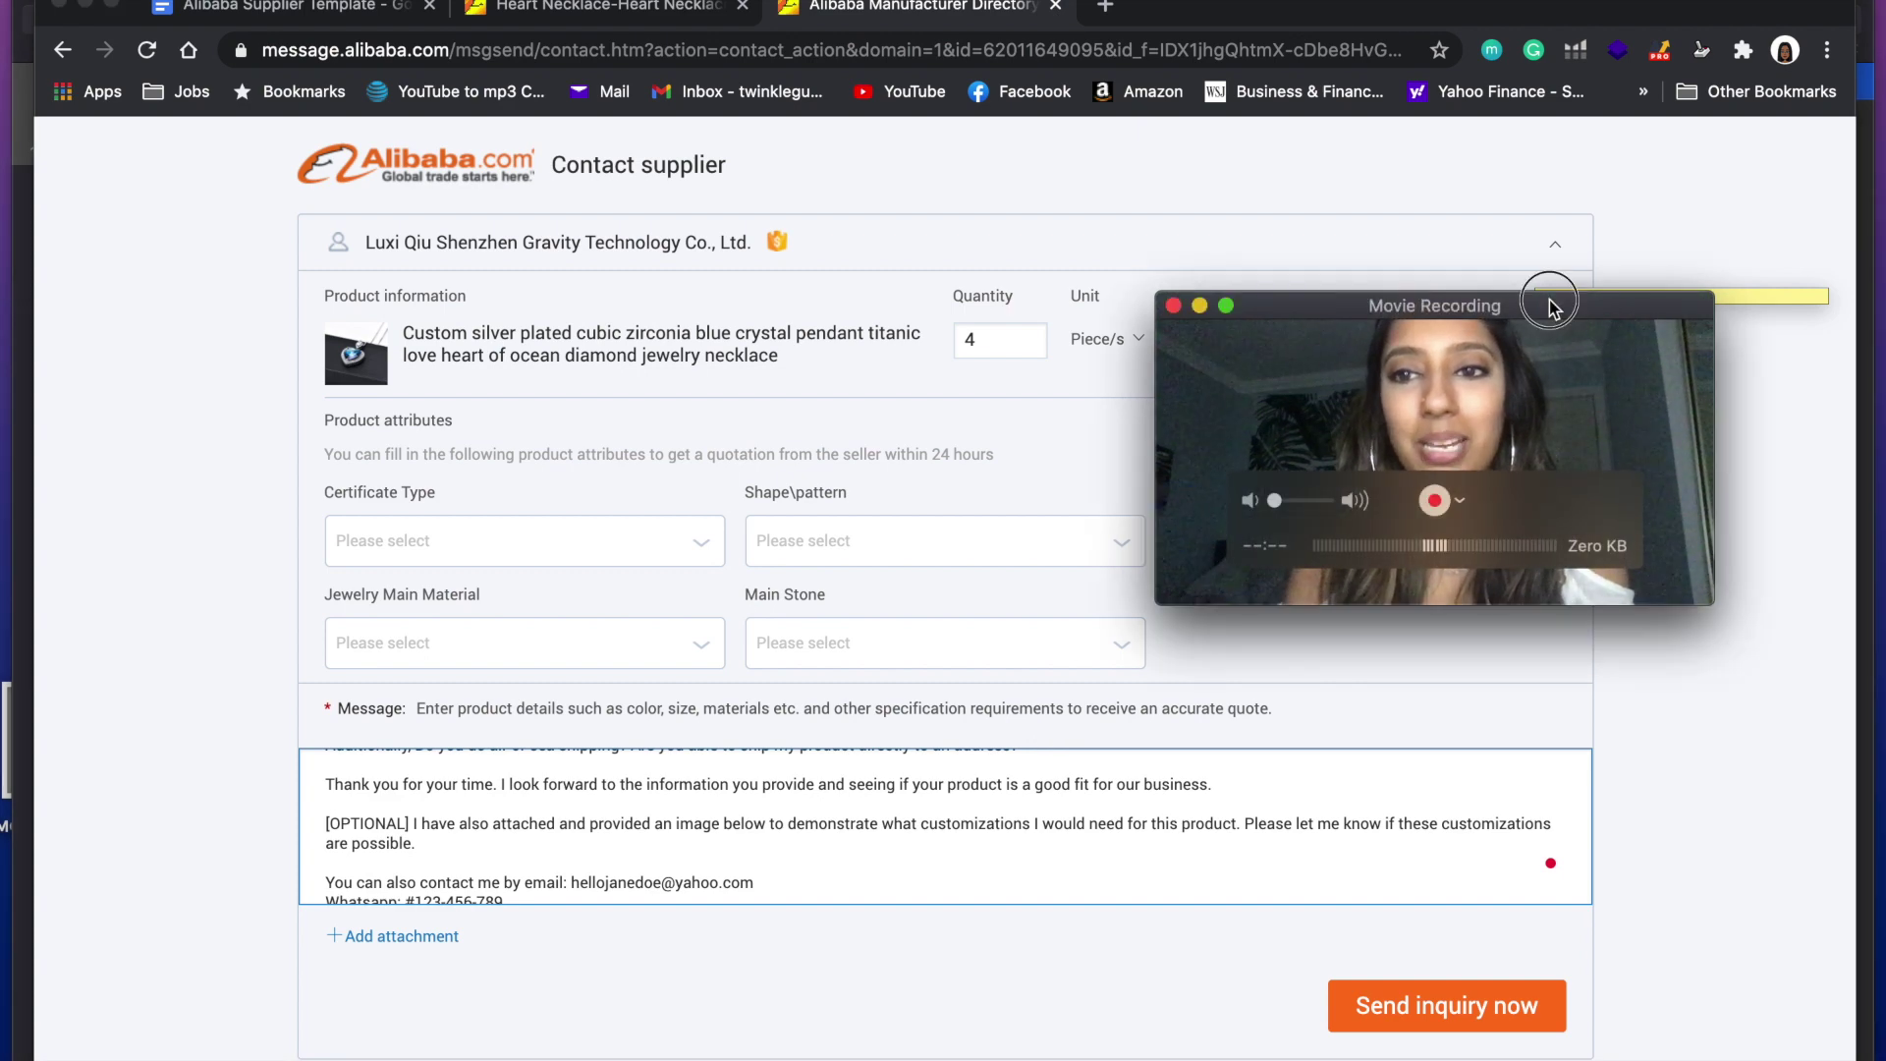
pyautogui.moveTo(1550, 305); pyautogui.dragTo(1610, 115)
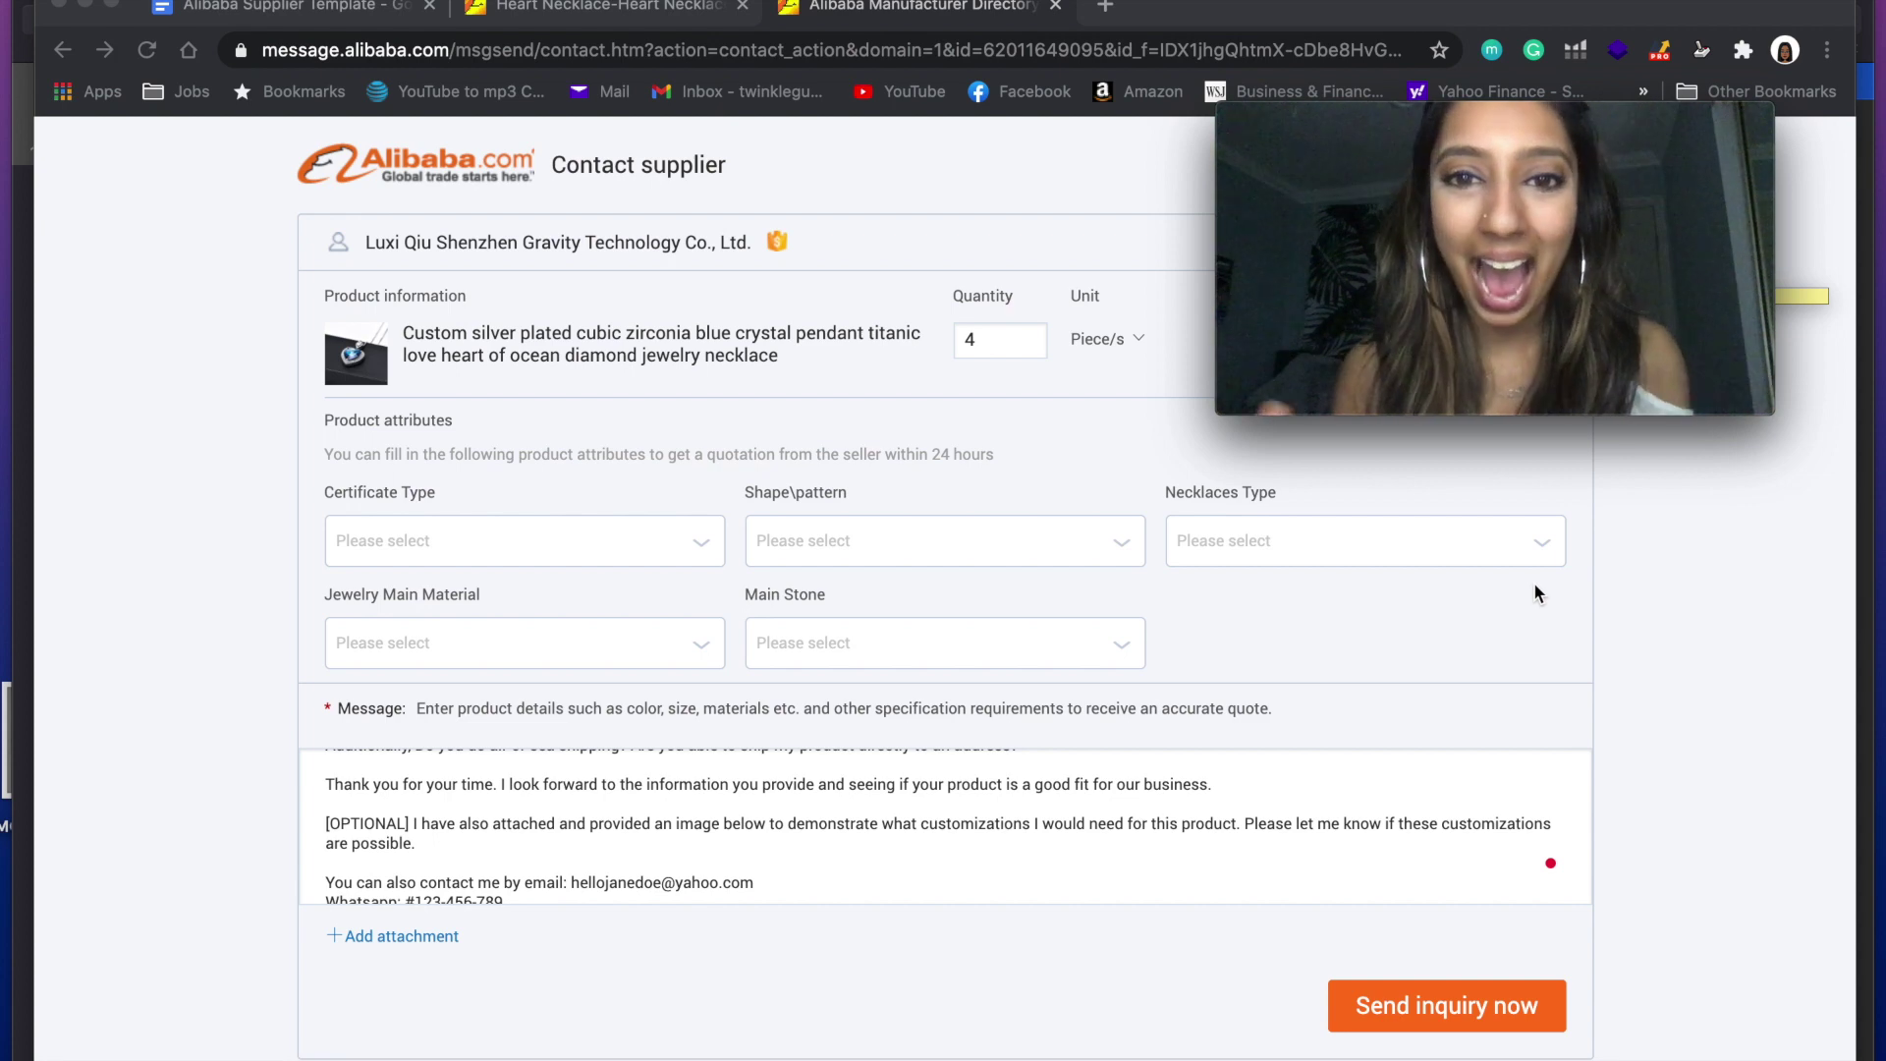
# Set the necklace inquiry's quantity to 1000 pieces
pyautogui.click(999, 298)
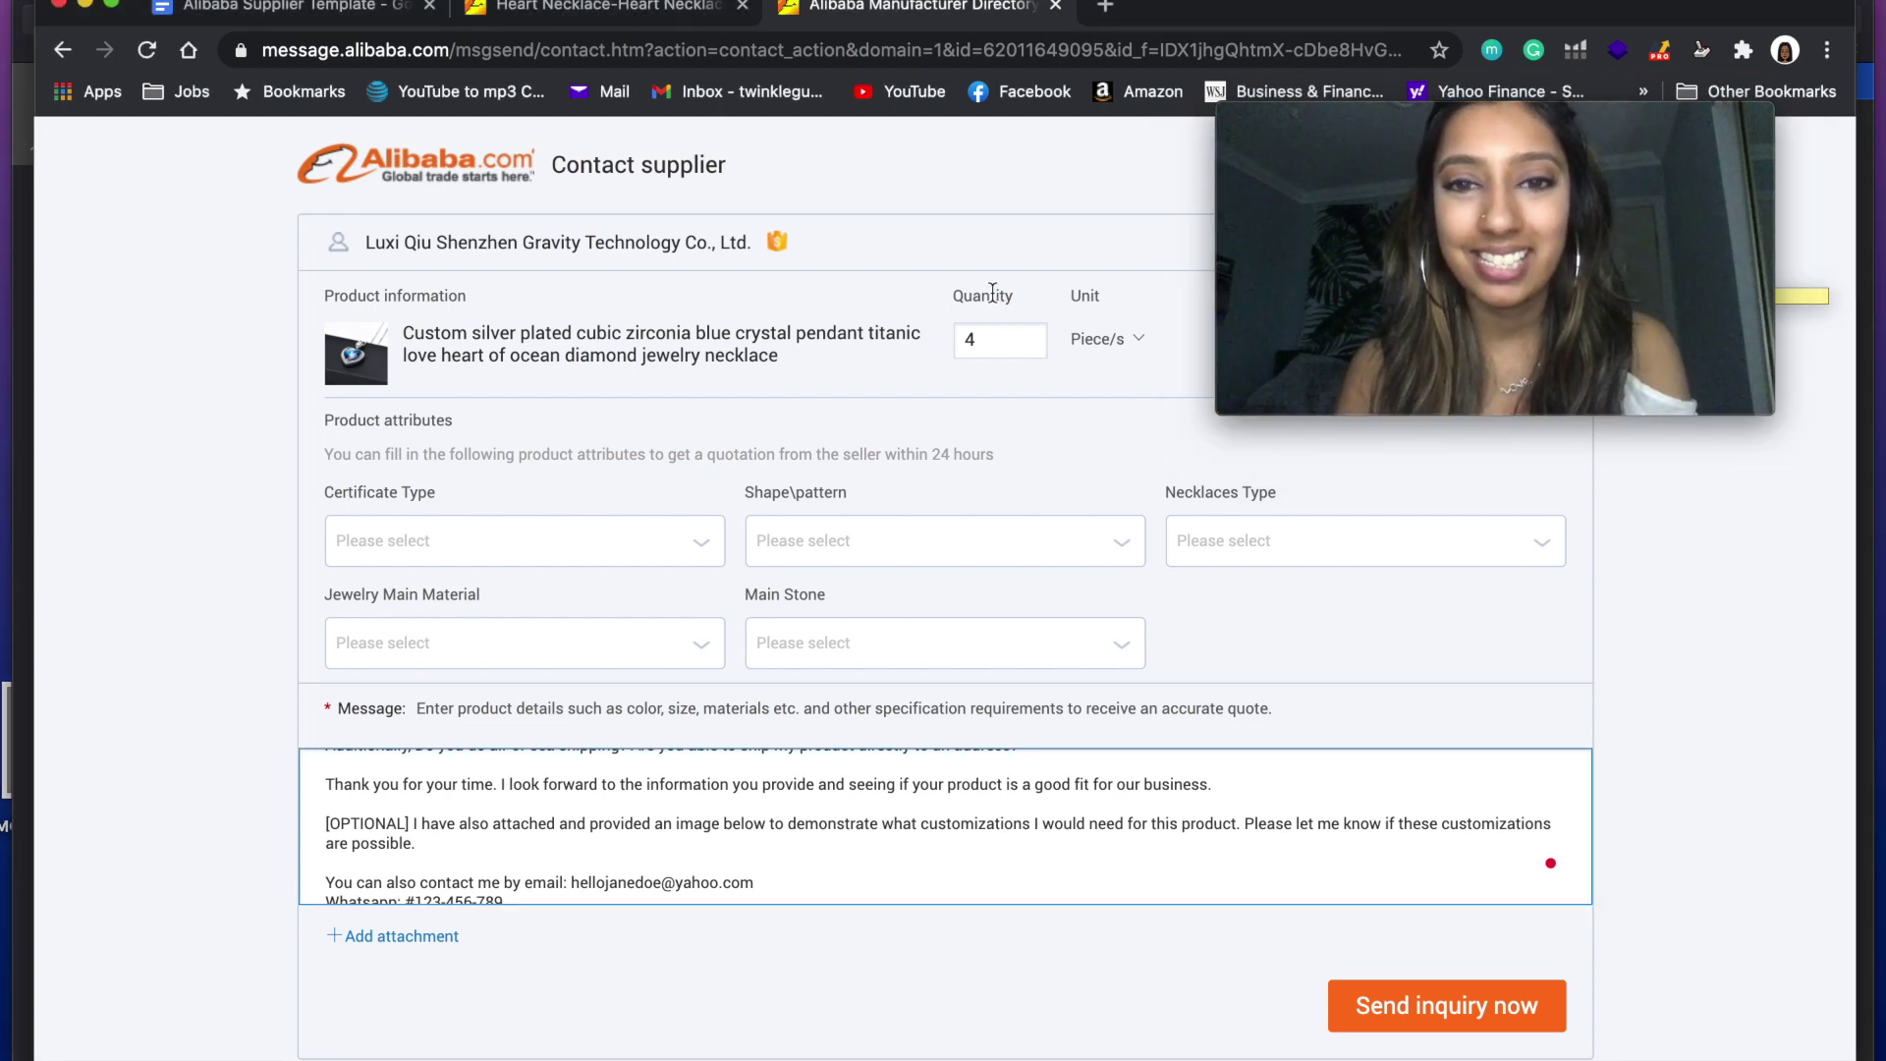
pyautogui.moveTo(1351, 133); pyautogui.dragTo(1364, 618)
pyautogui.click(1005, 338)
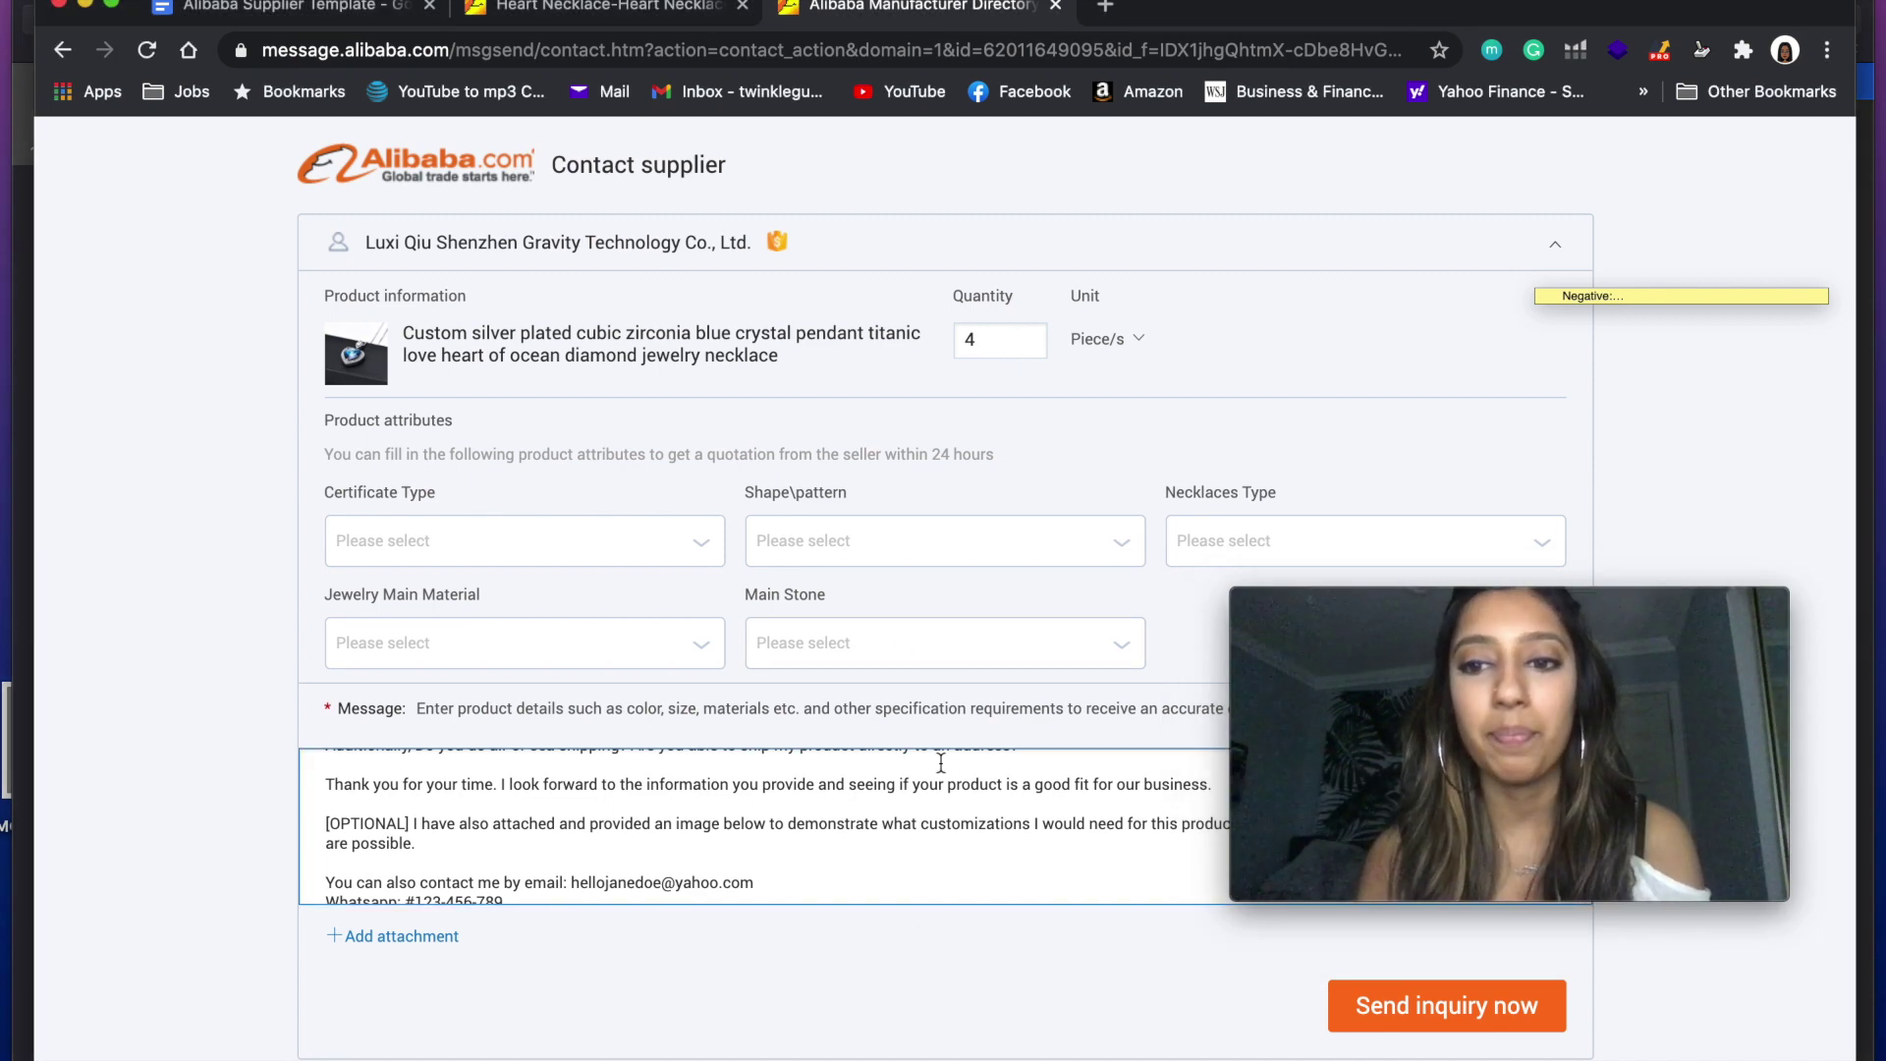
pyautogui.click(977, 340)
pyautogui.write('1000')
pyautogui.click(1228, 338)
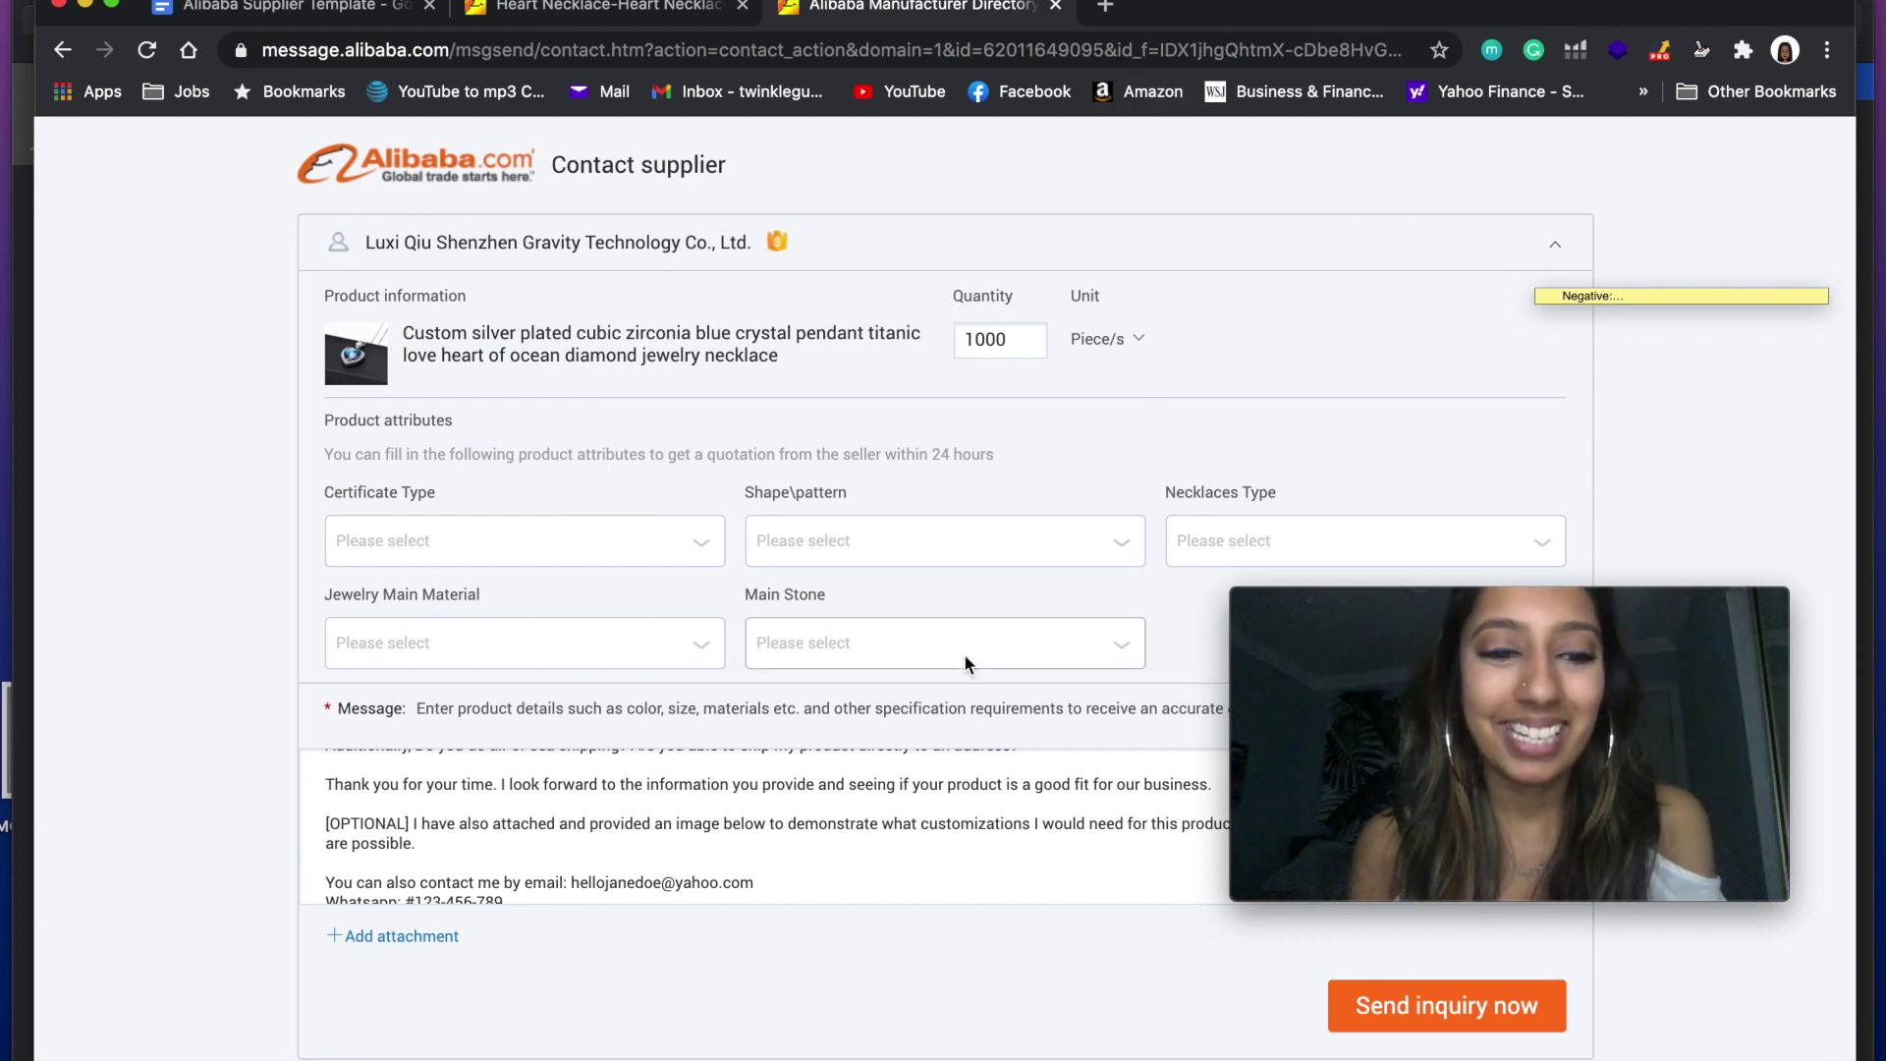
# Review the whole inquiry message from the introduction through the pricing and shipping questions to the signature placeholders
pyautogui.moveTo(1307, 611)
pyautogui.moveTo(1307, 611); pyautogui.dragTo(1308, 403)
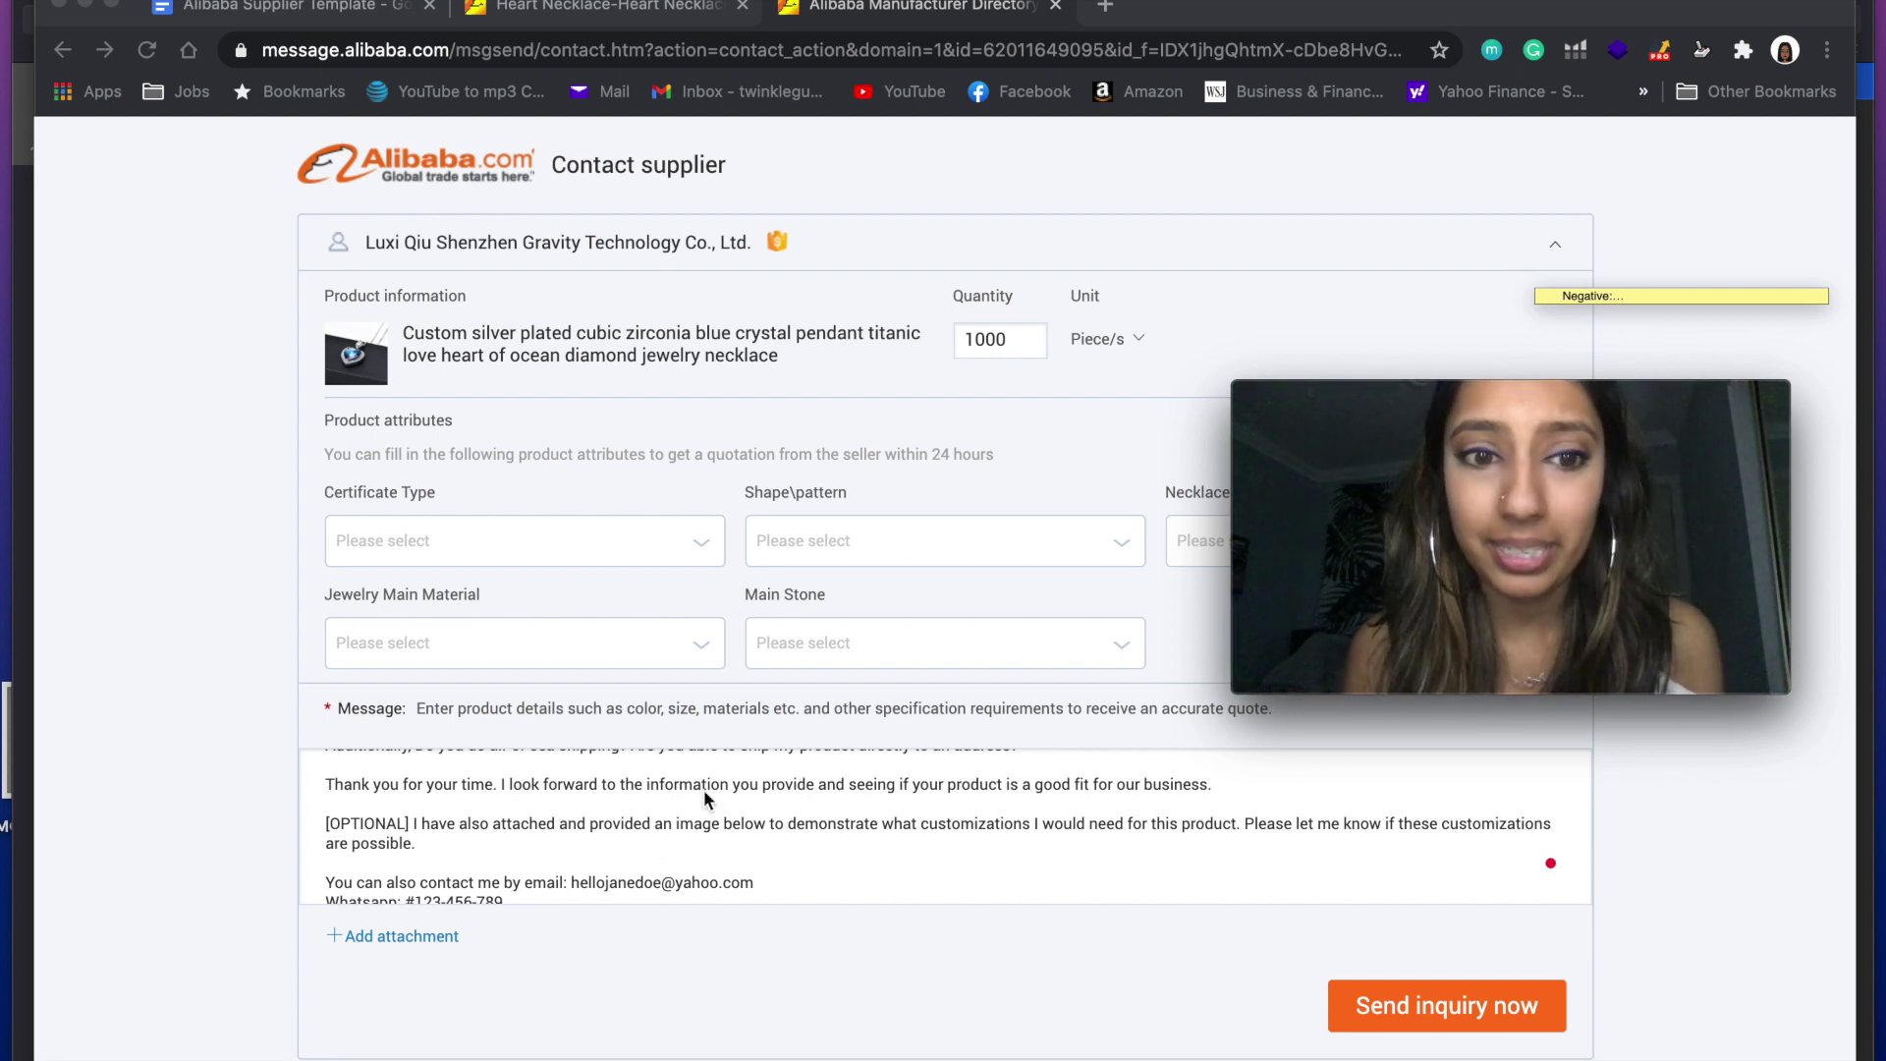
pyautogui.scroll(1, 739, 823)
pyautogui.scroll(5, 740, 819)
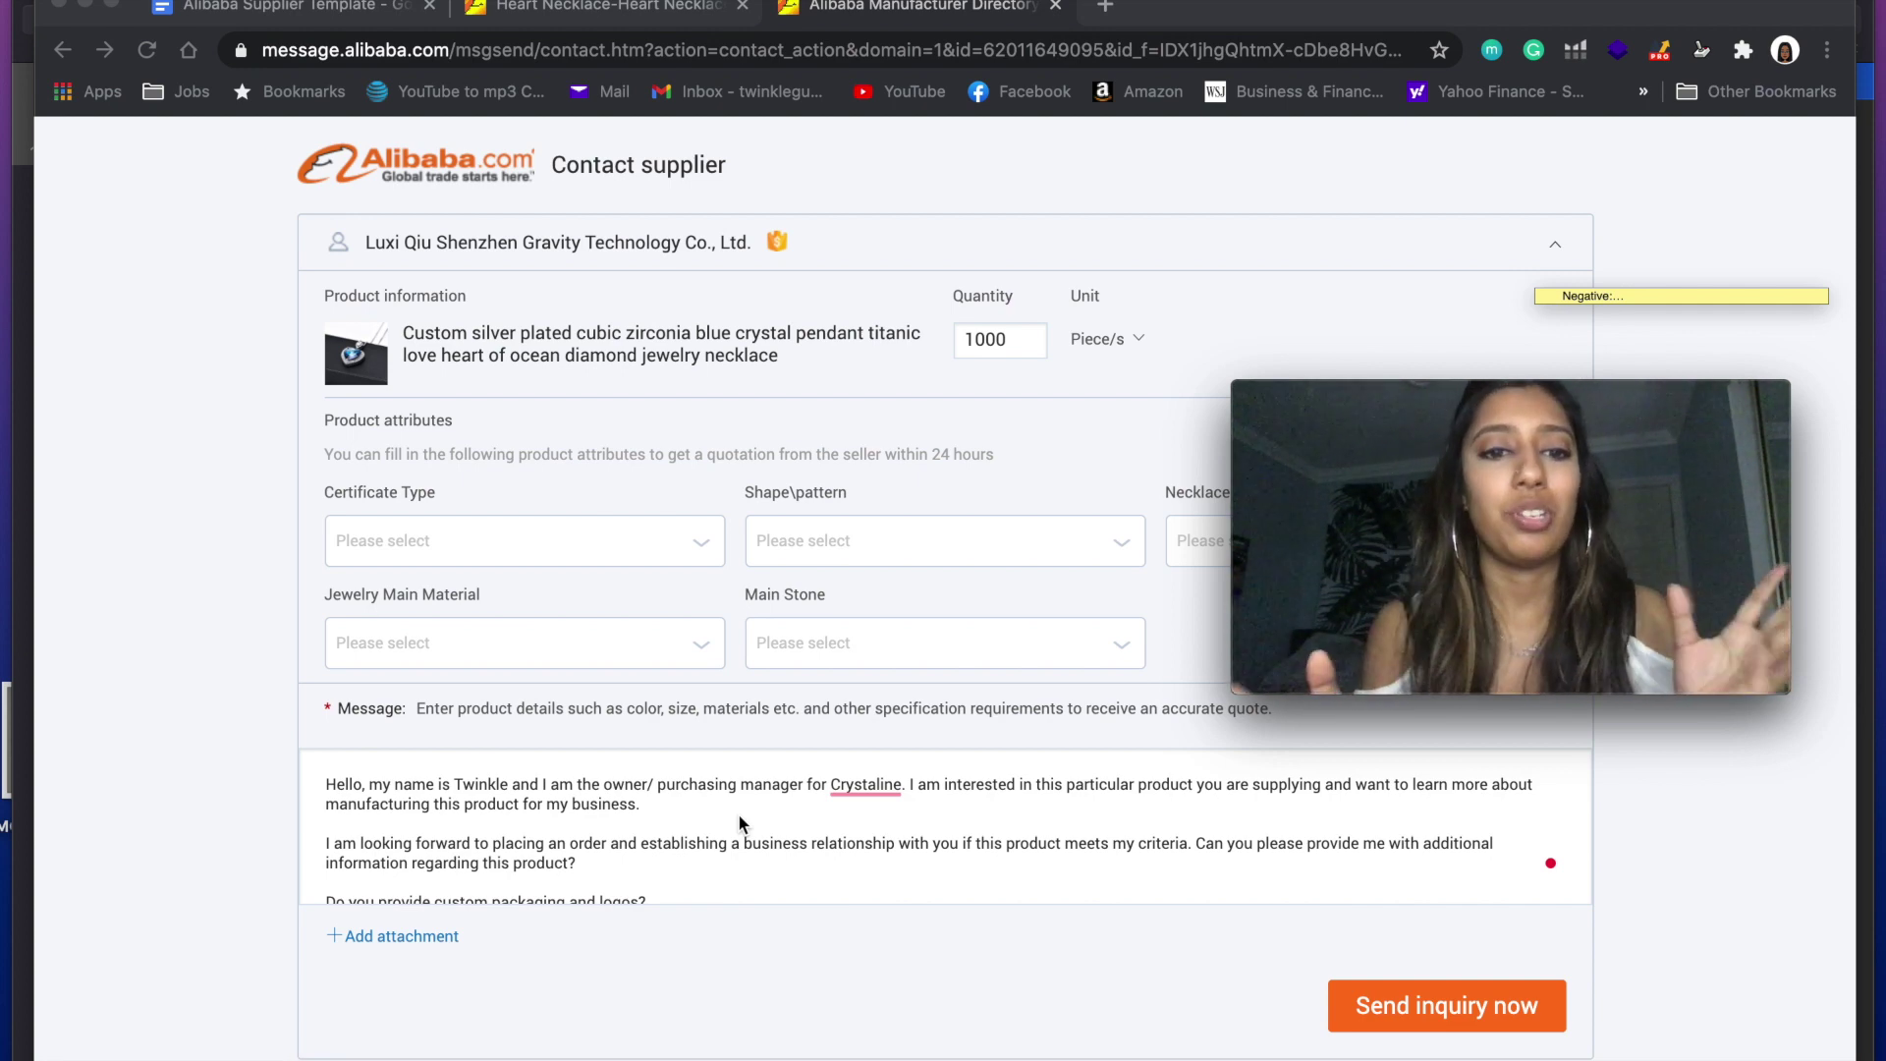
pyautogui.scroll(-3, 739, 814)
pyautogui.scroll(3, 739, 813)
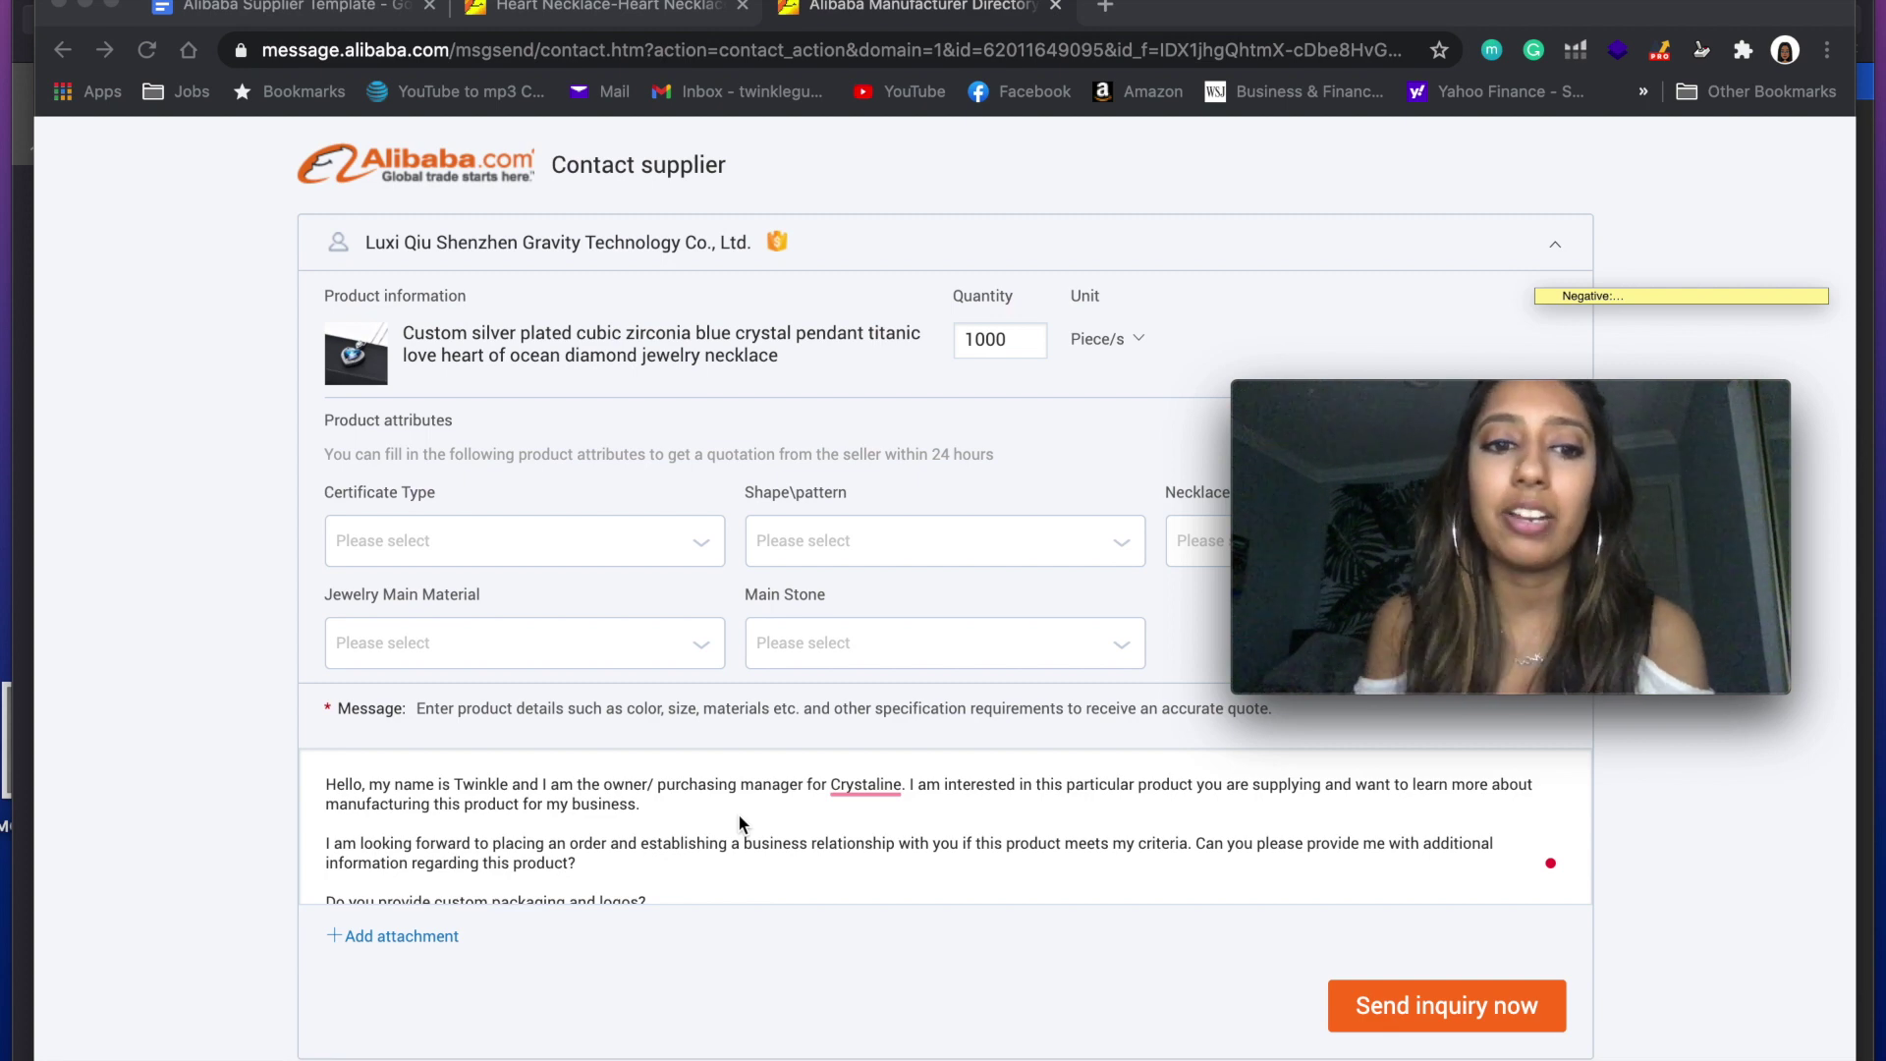
pyautogui.scroll(-10, 739, 818)
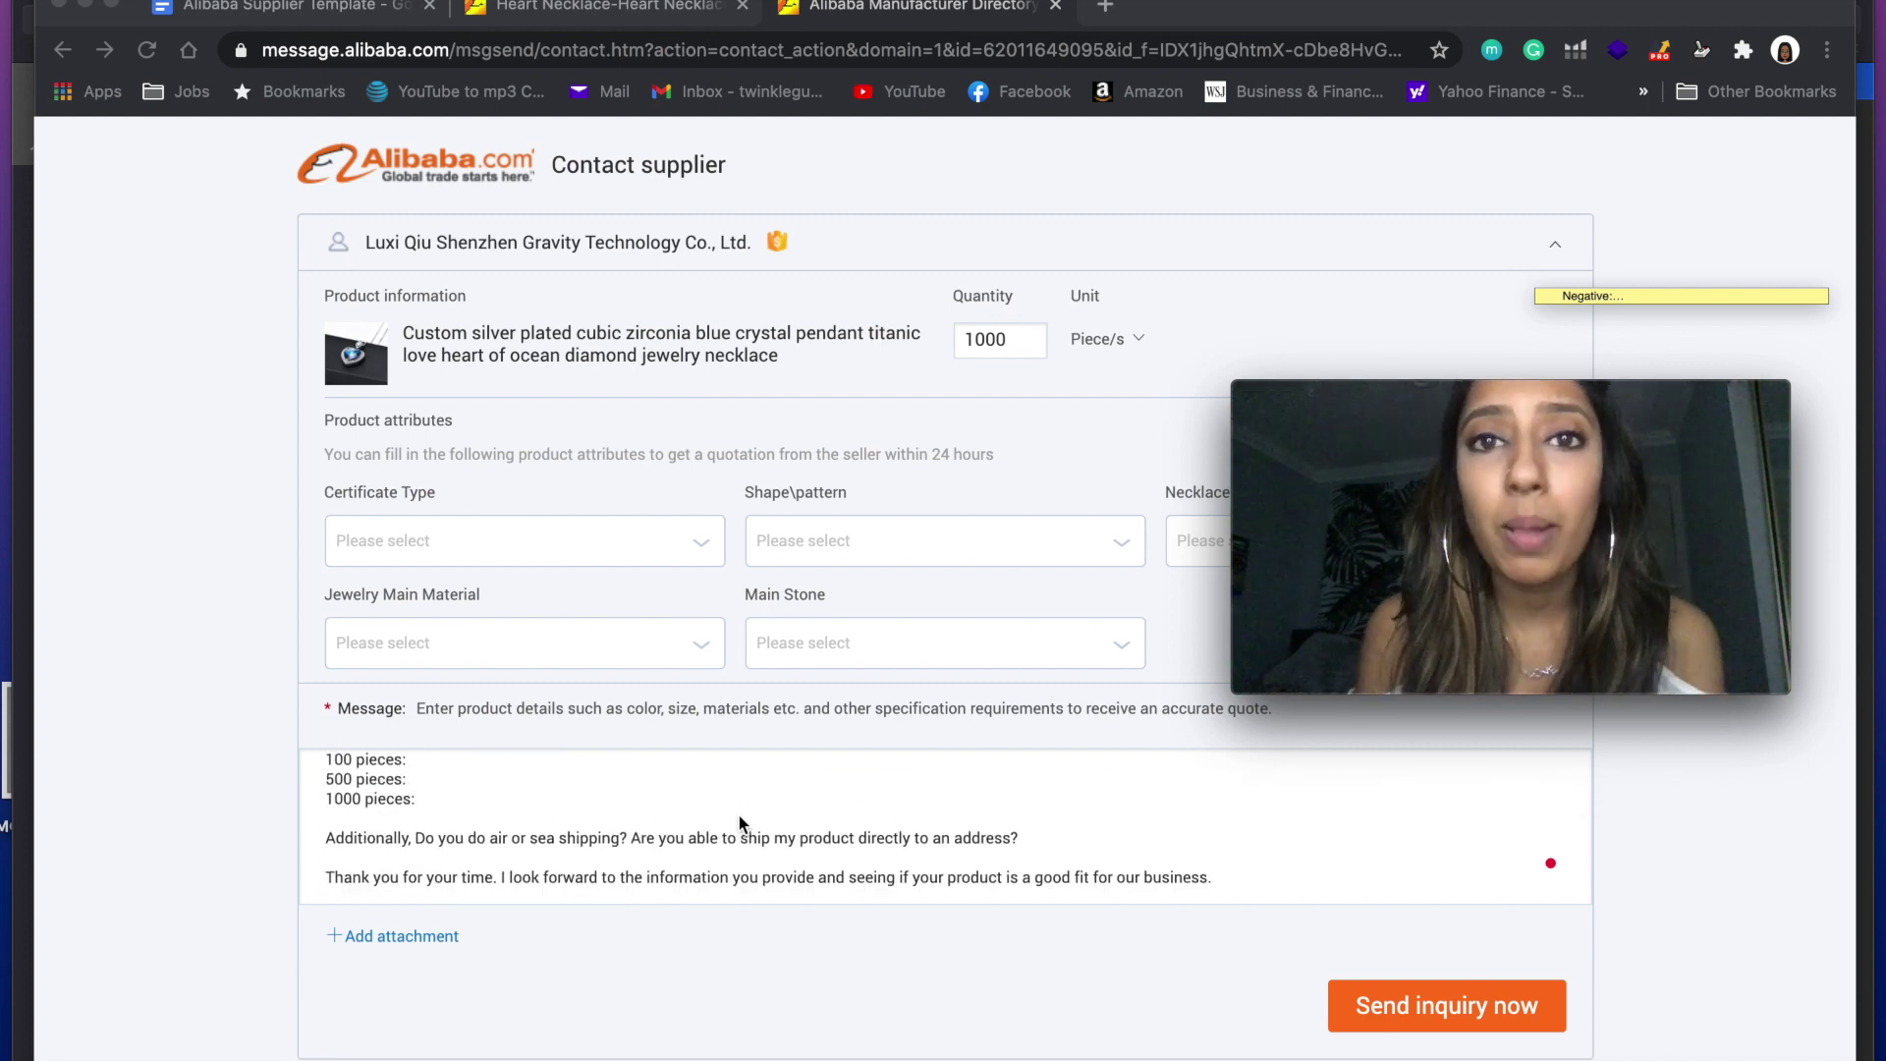
pyautogui.scroll(-3, 739, 818)
pyautogui.scroll(10, 739, 817)
pyautogui.scroll(-10, 738, 817)
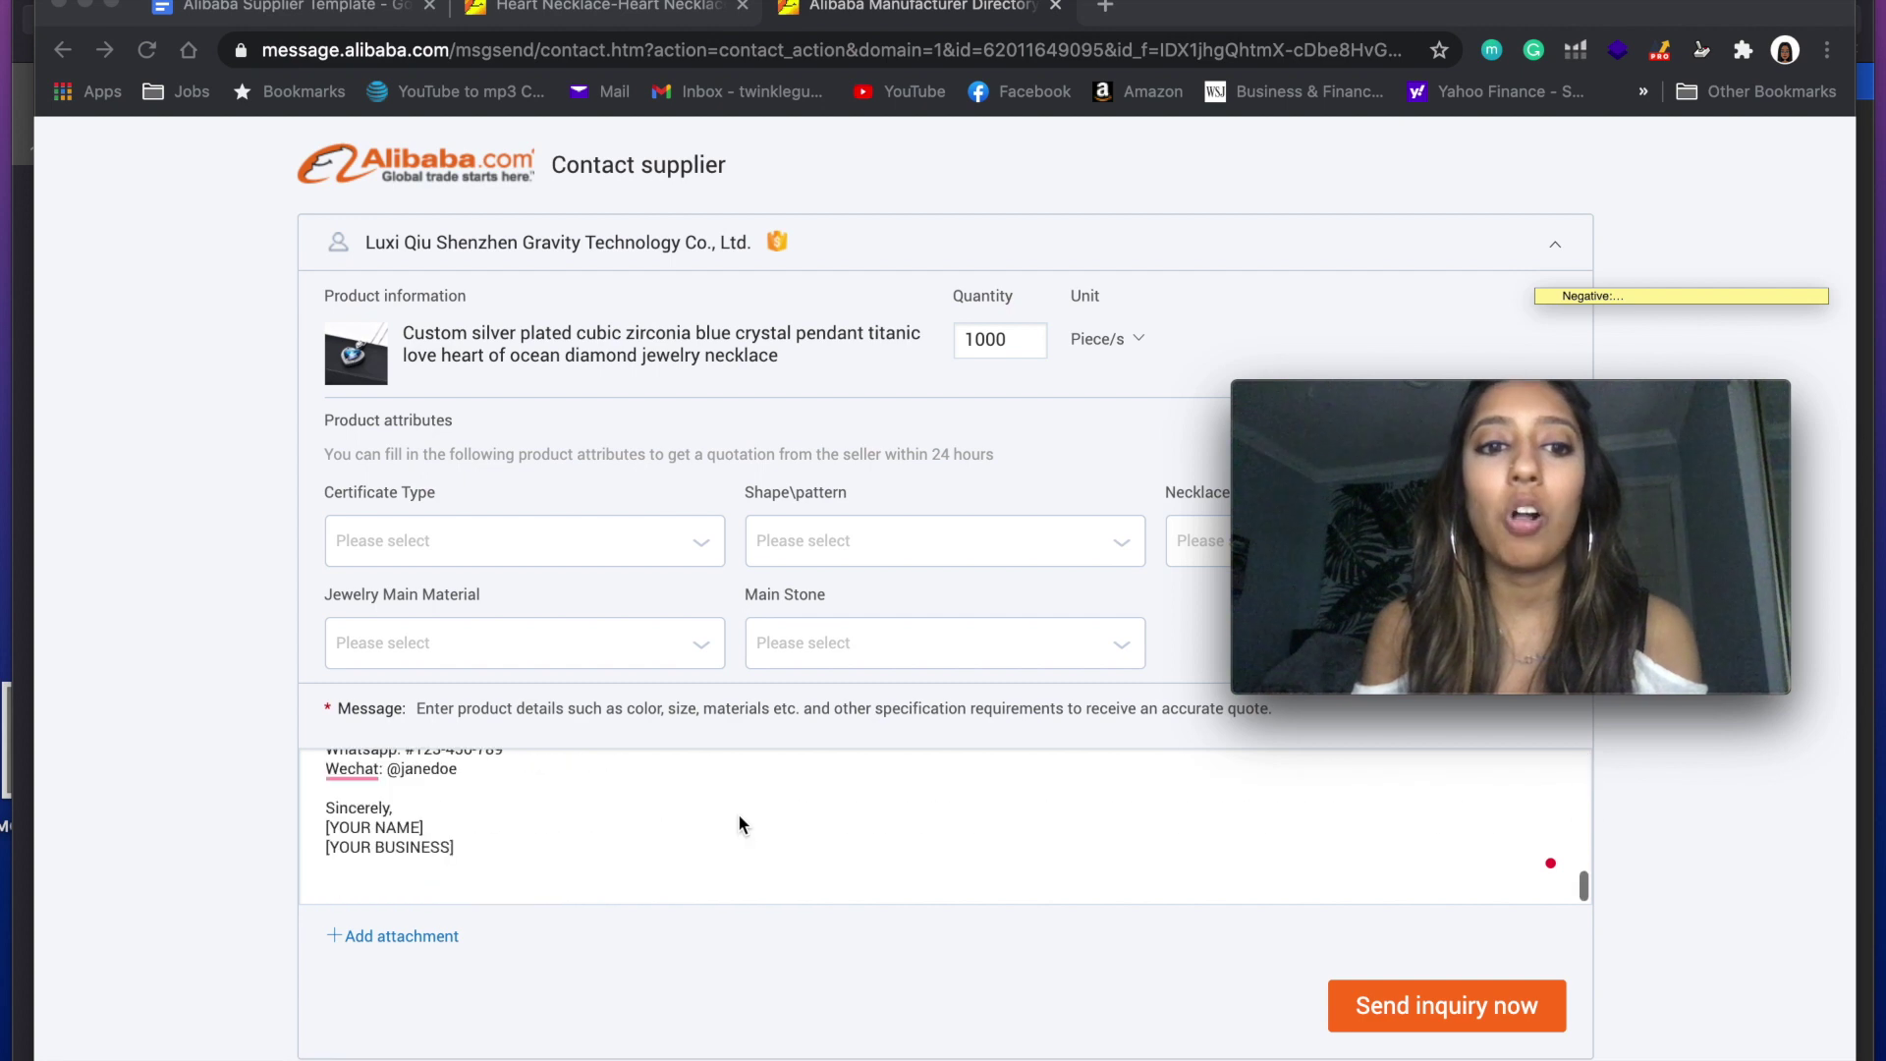
pyautogui.scroll(10, 739, 815)
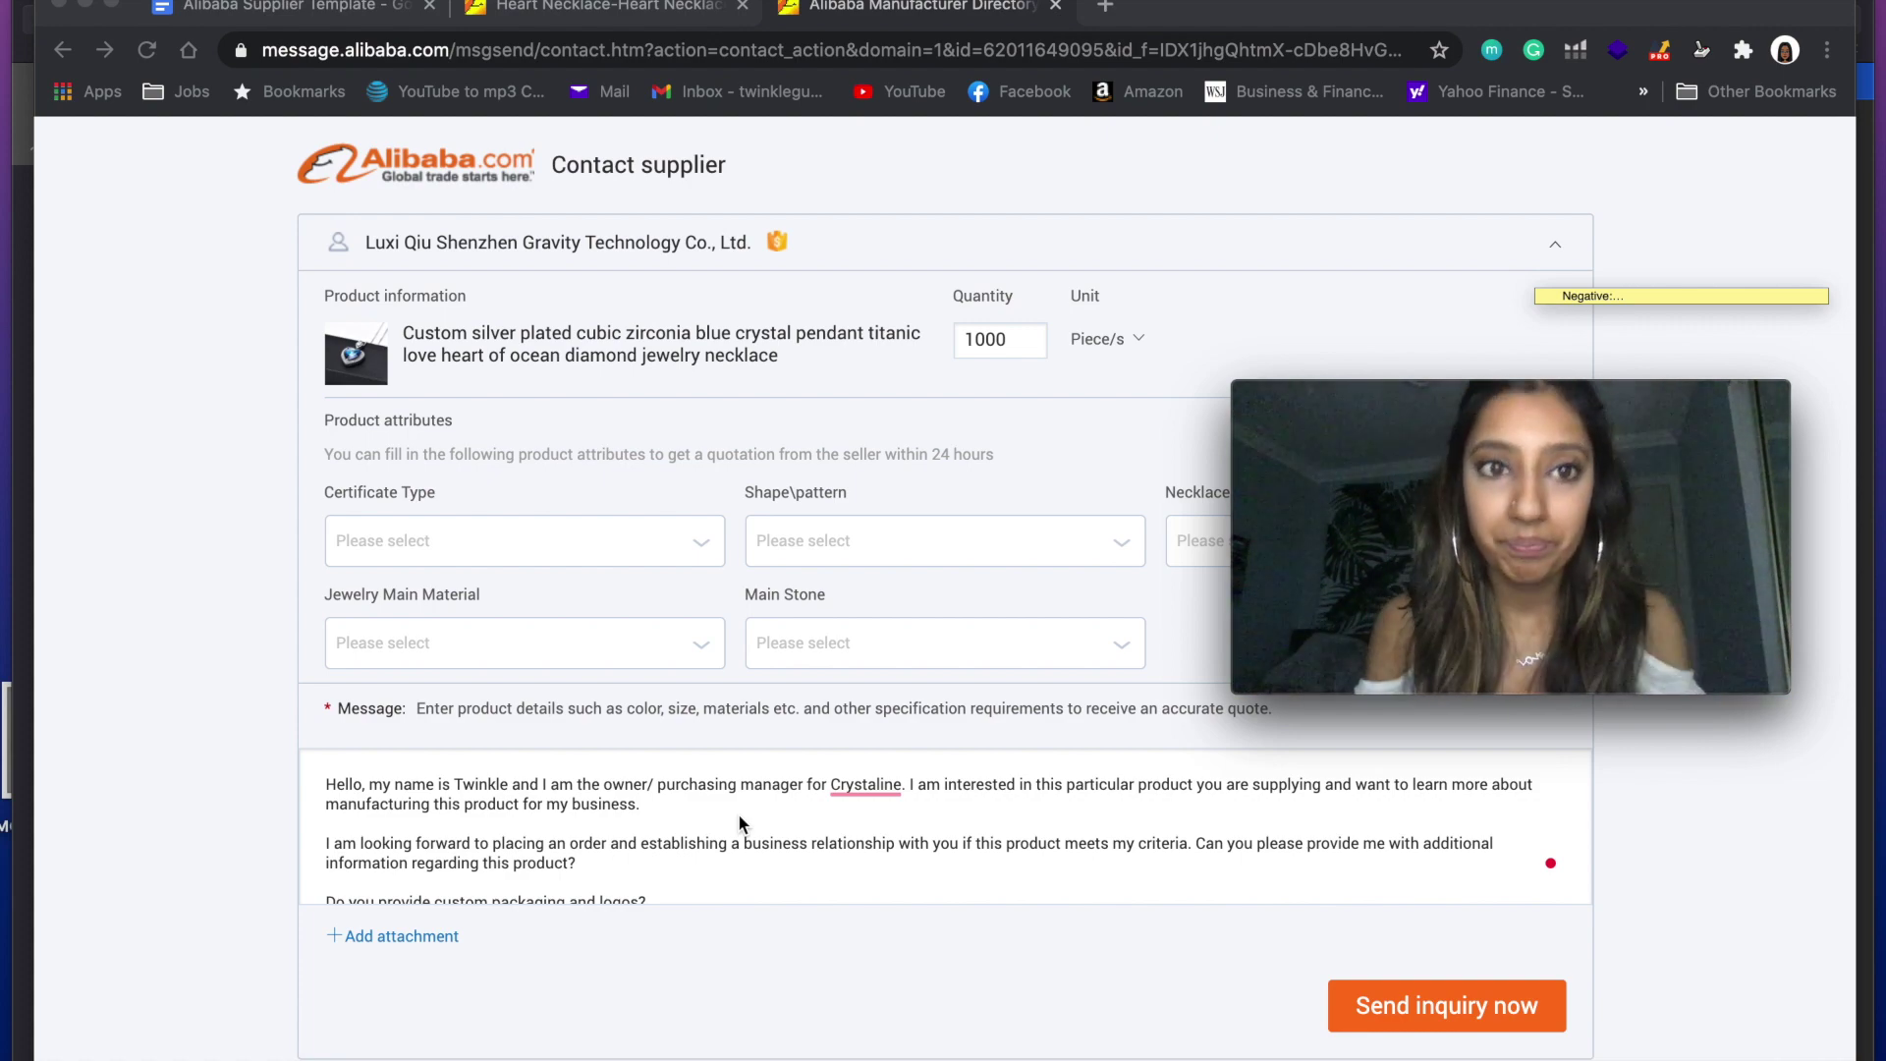
# Examine the filtered heart necklace listings and their supplier details in the search results, and return to the supplier contact form
pyautogui.click(651, 15)
pyautogui.scroll(10, 904, 524)
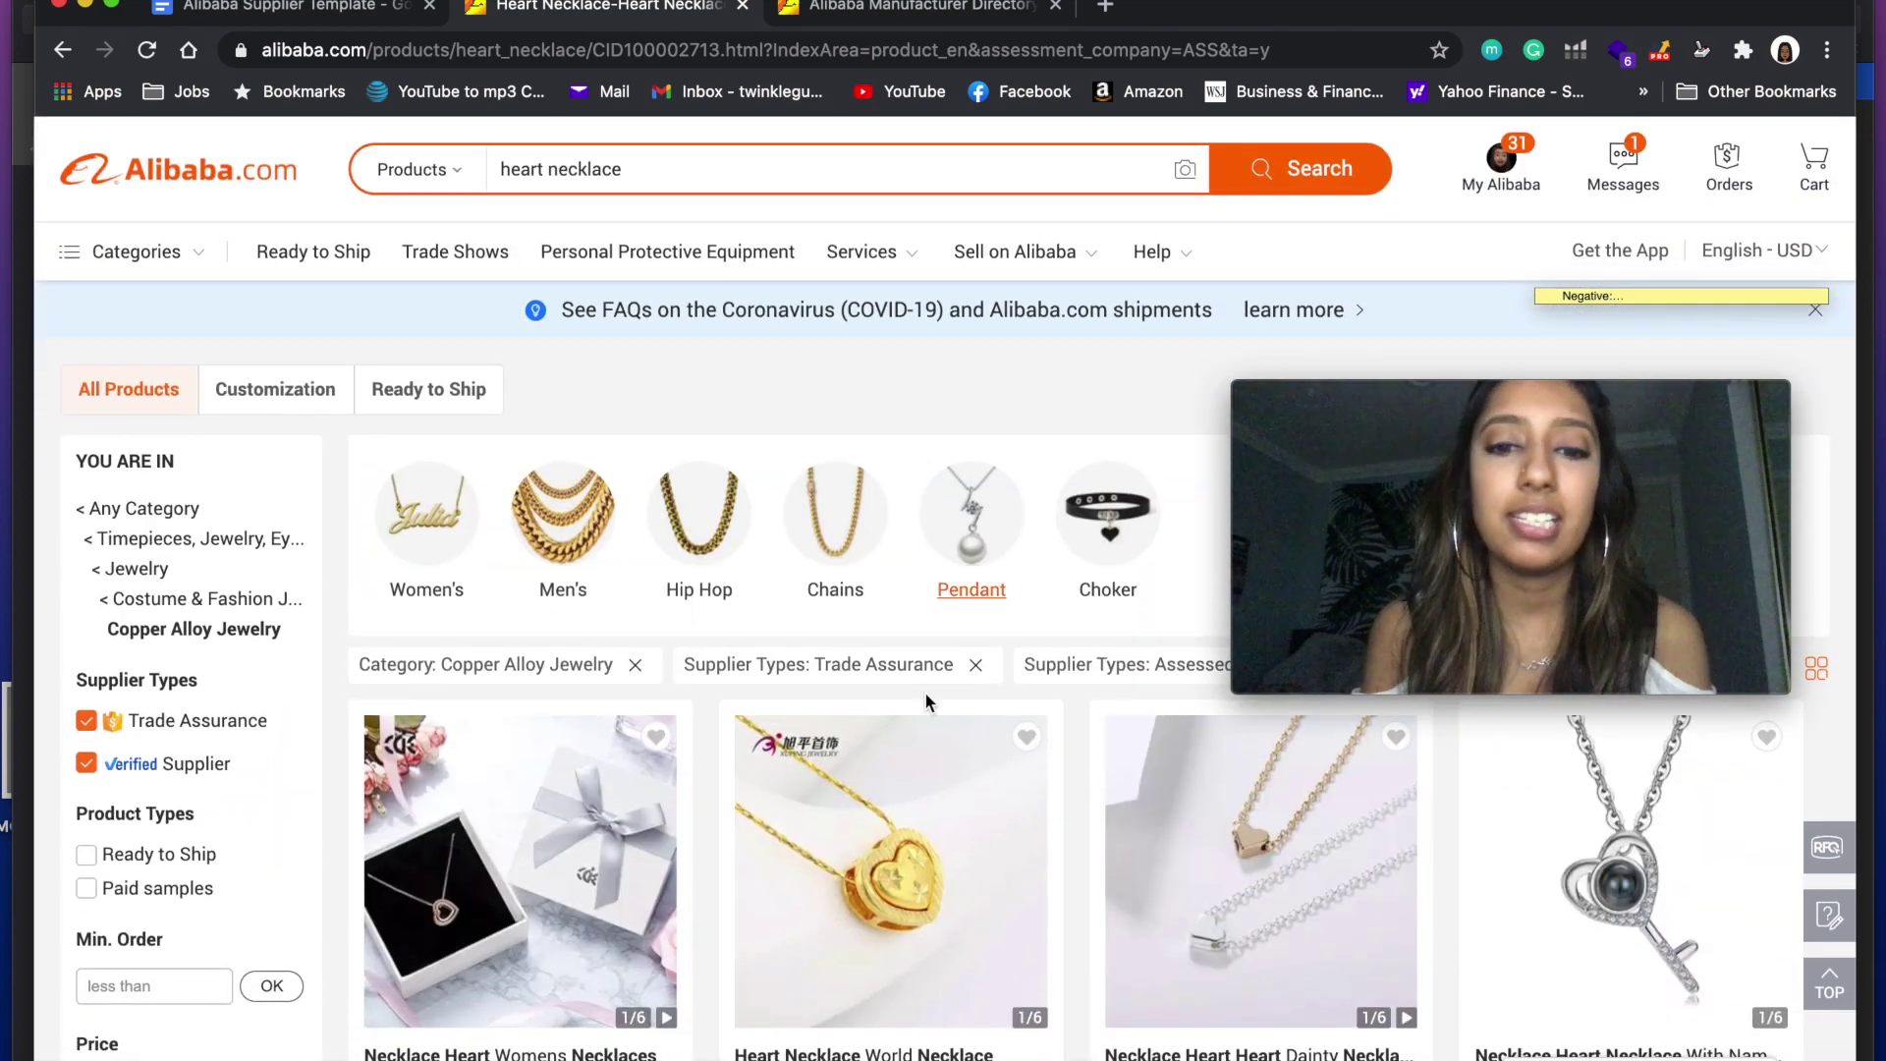
pyautogui.scroll(-4, 924, 689)
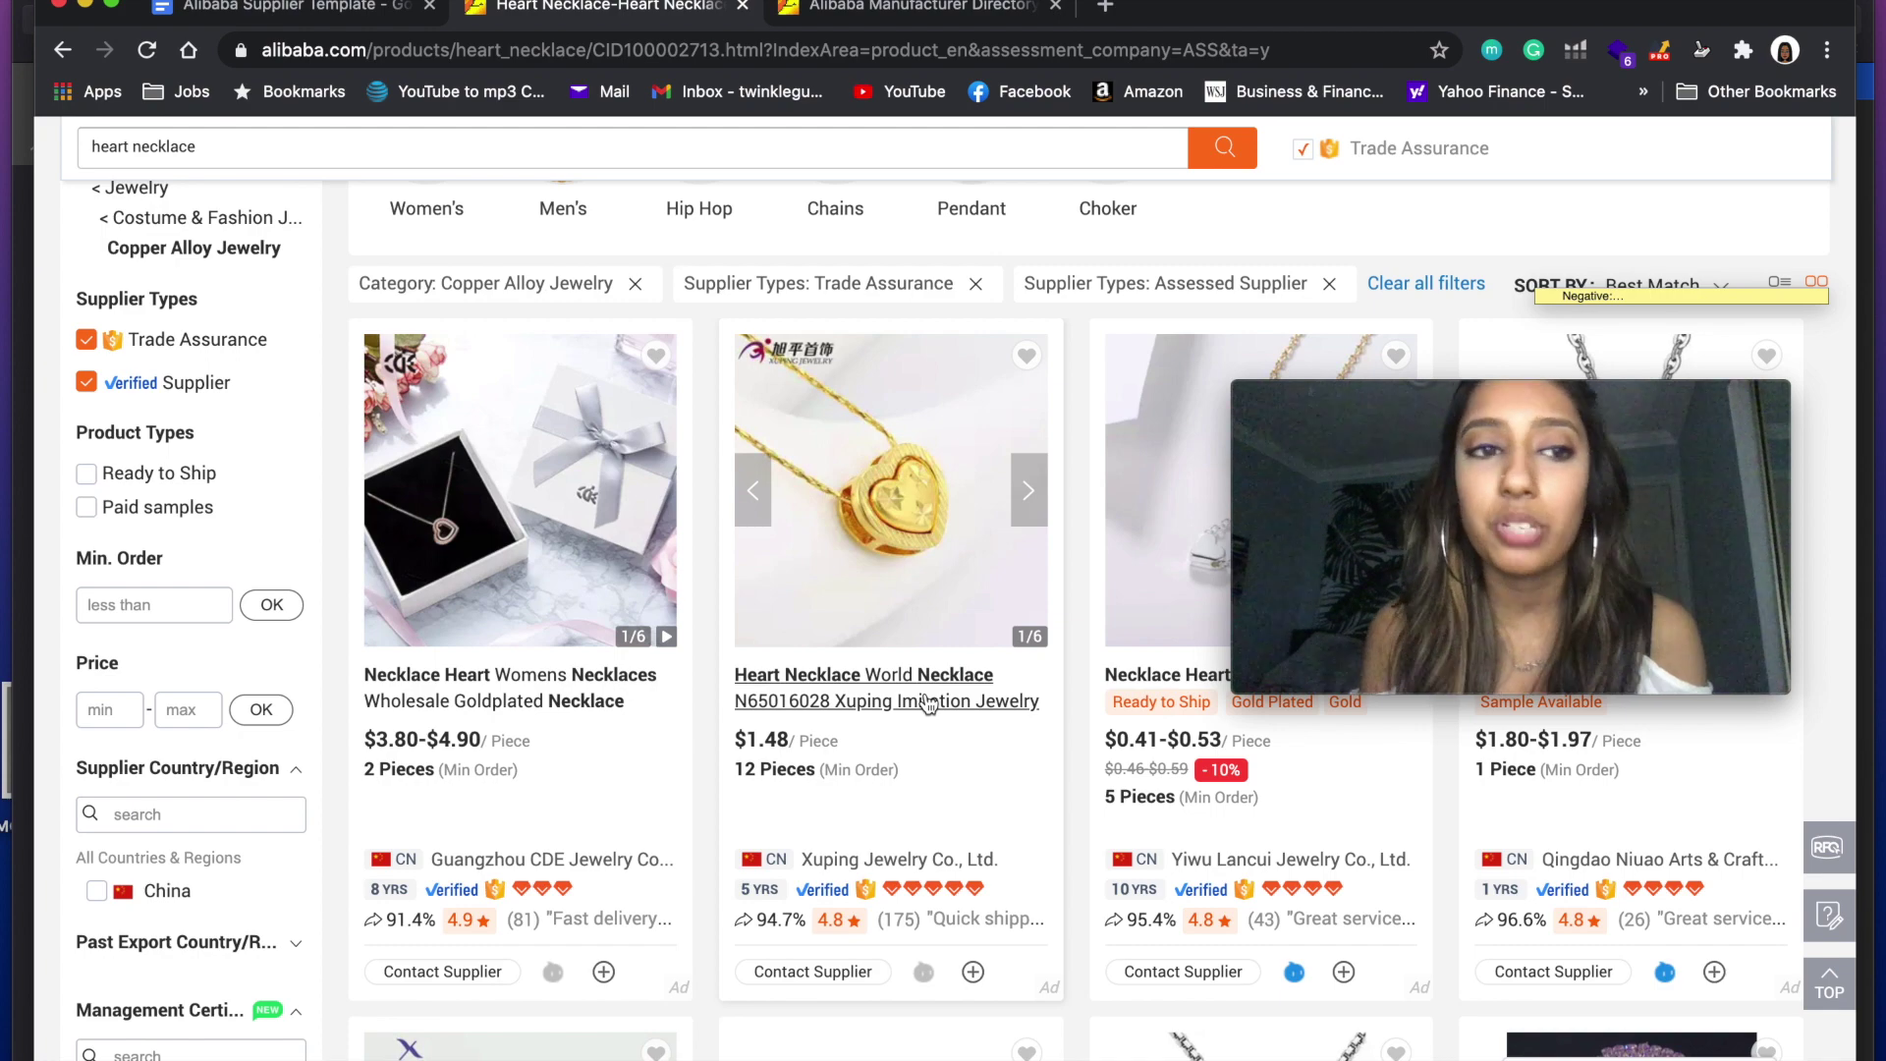
pyautogui.scroll(4, 927, 704)
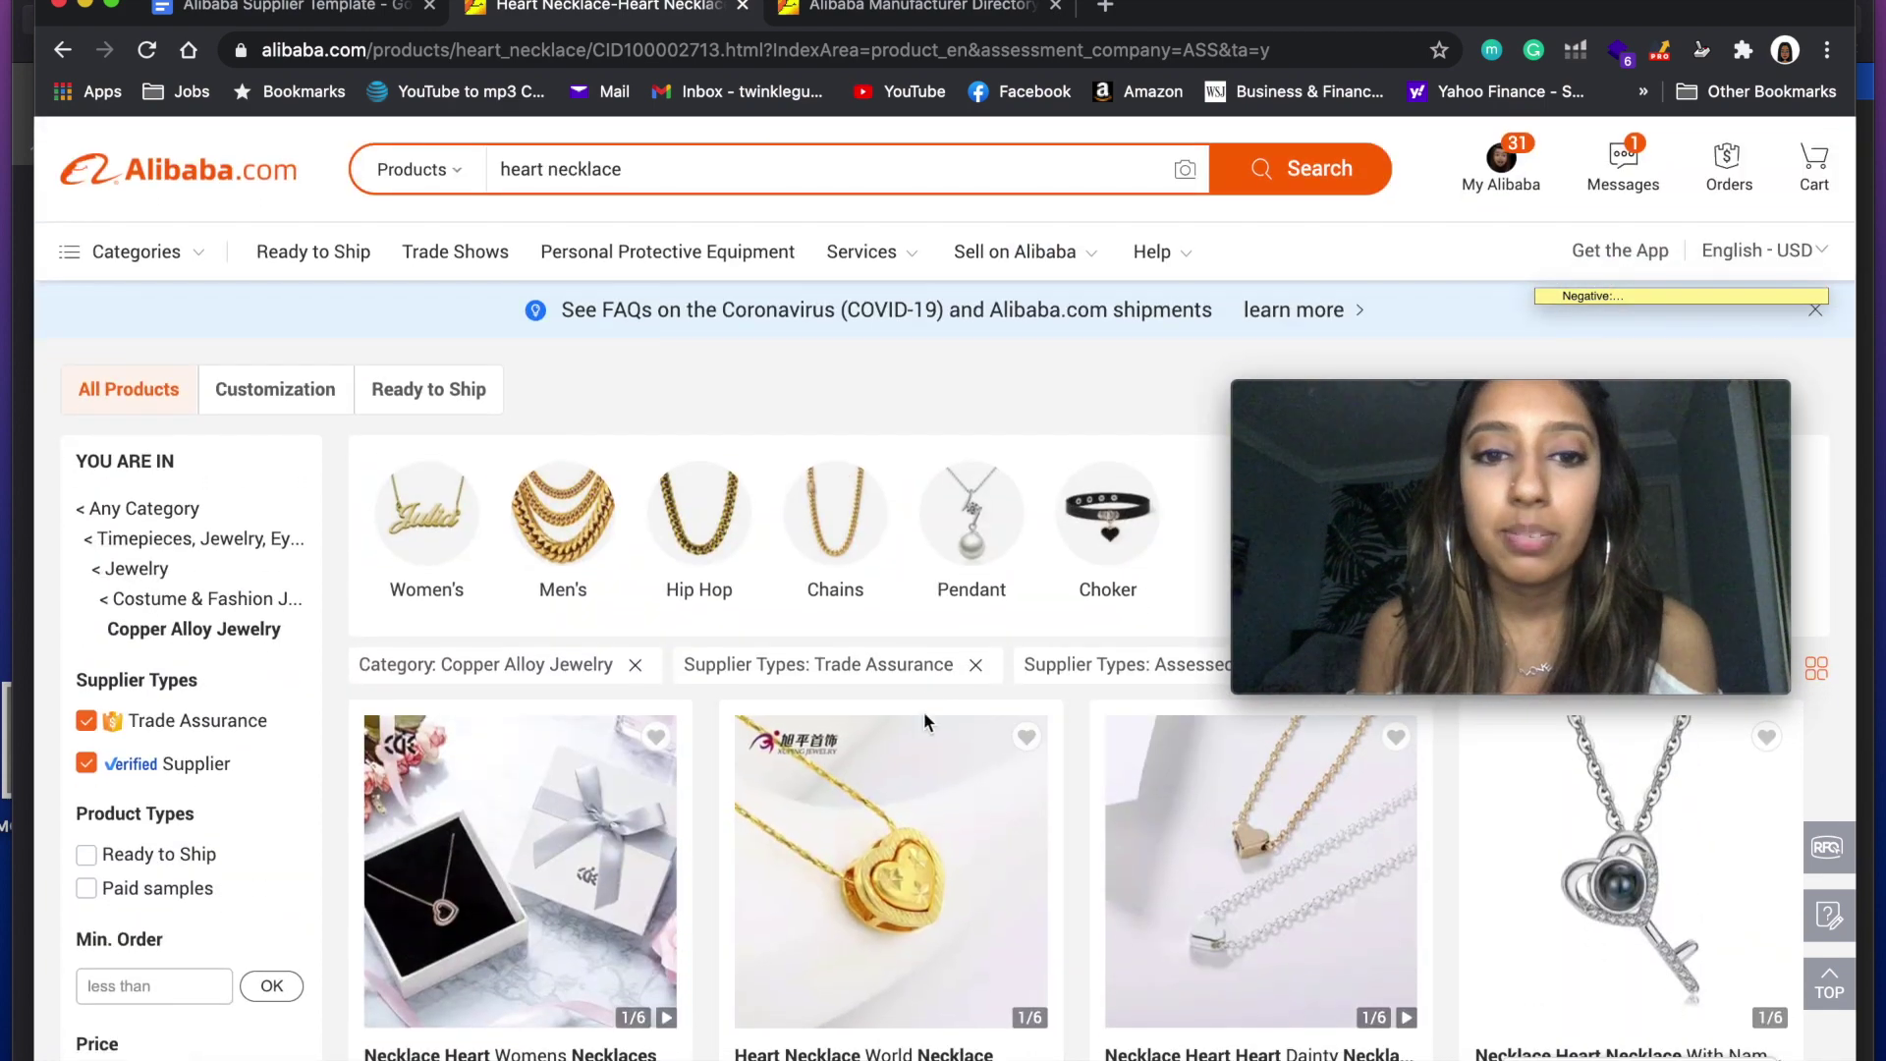
pyautogui.scroll(-4, 926, 701)
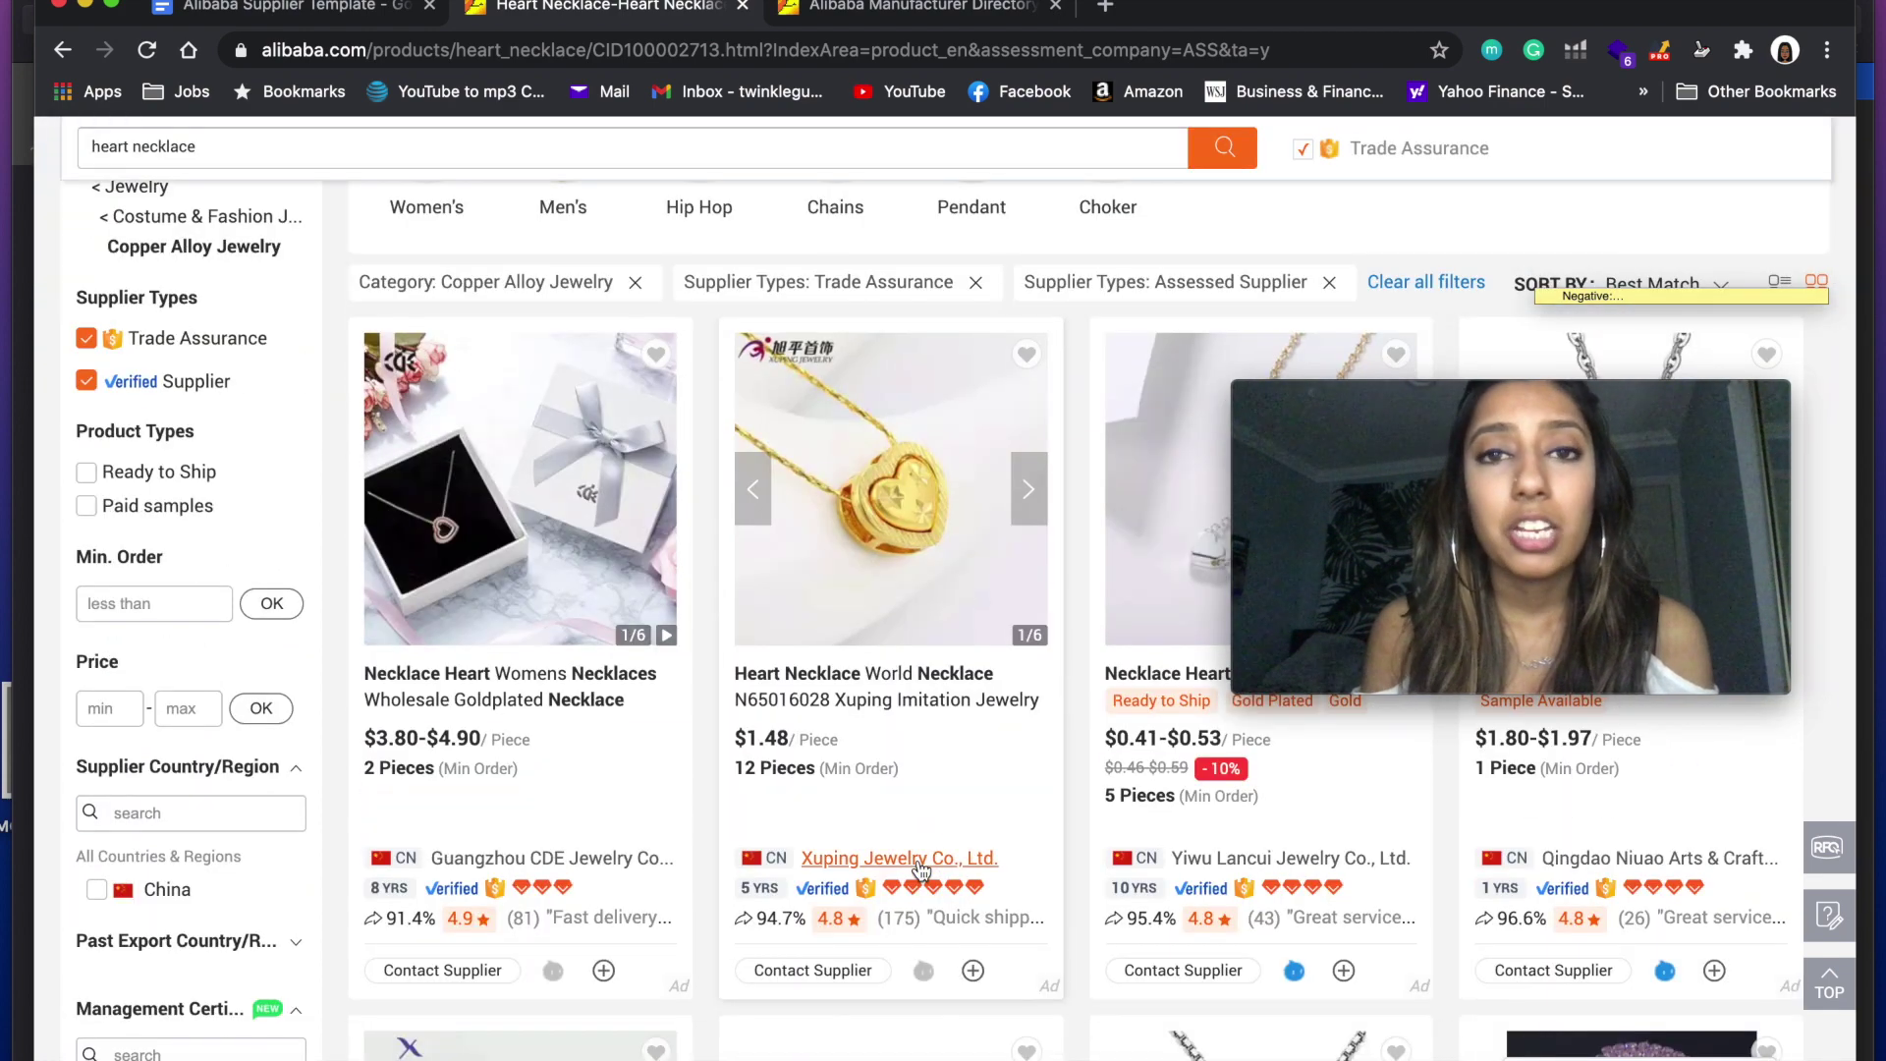
pyautogui.scroll(4, 920, 868)
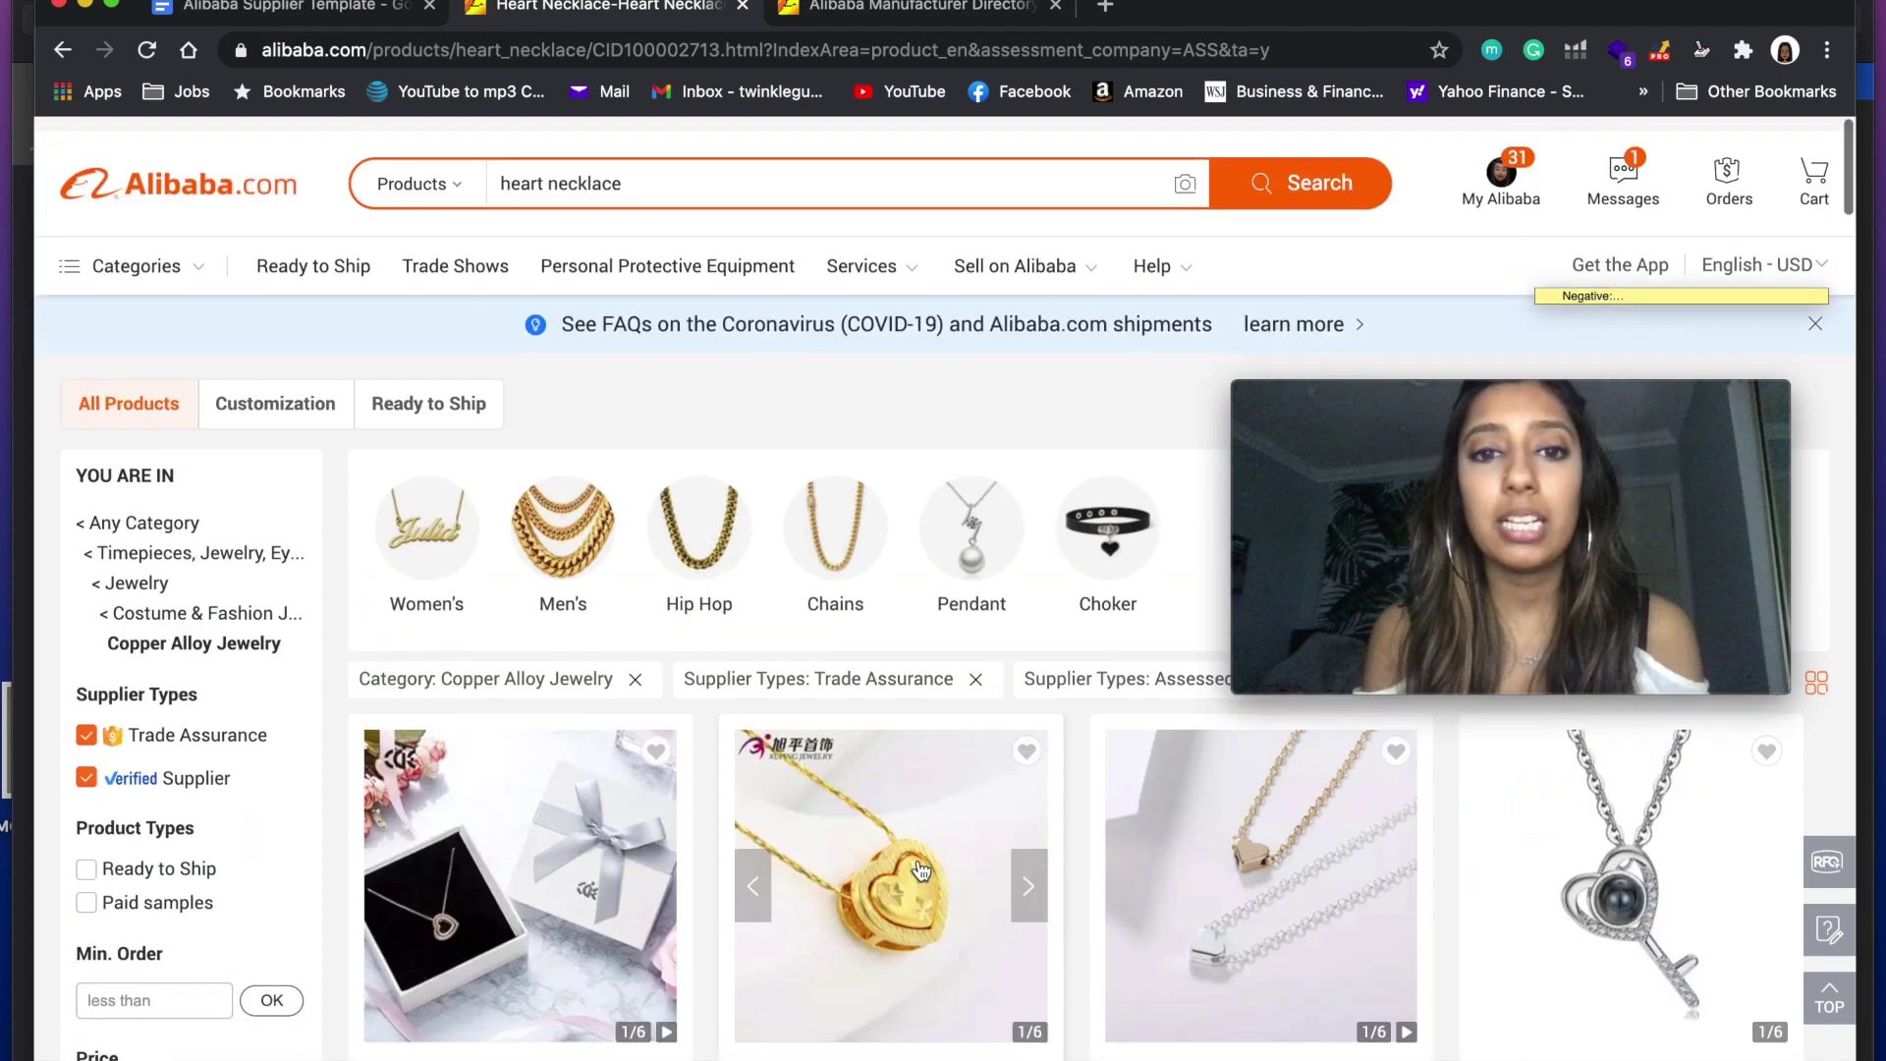
pyautogui.scroll(-1, 921, 869)
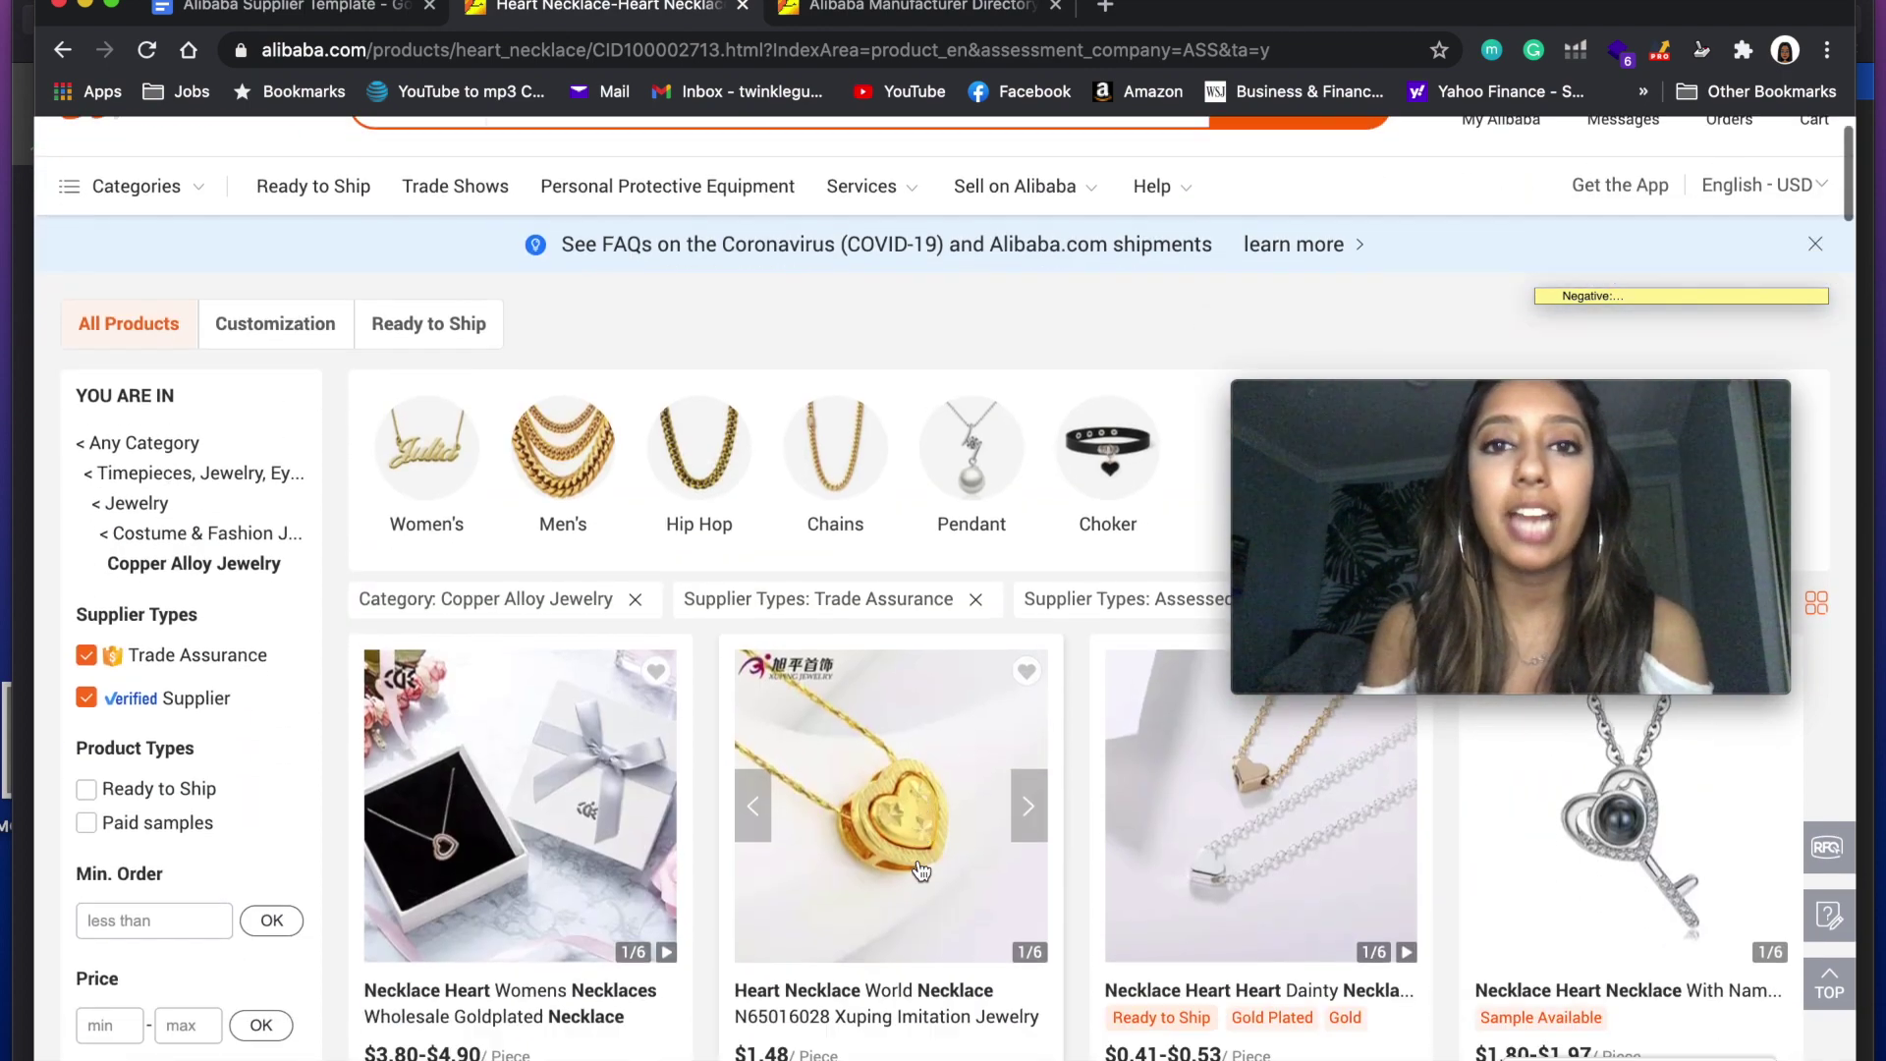
pyautogui.click(917, 12)
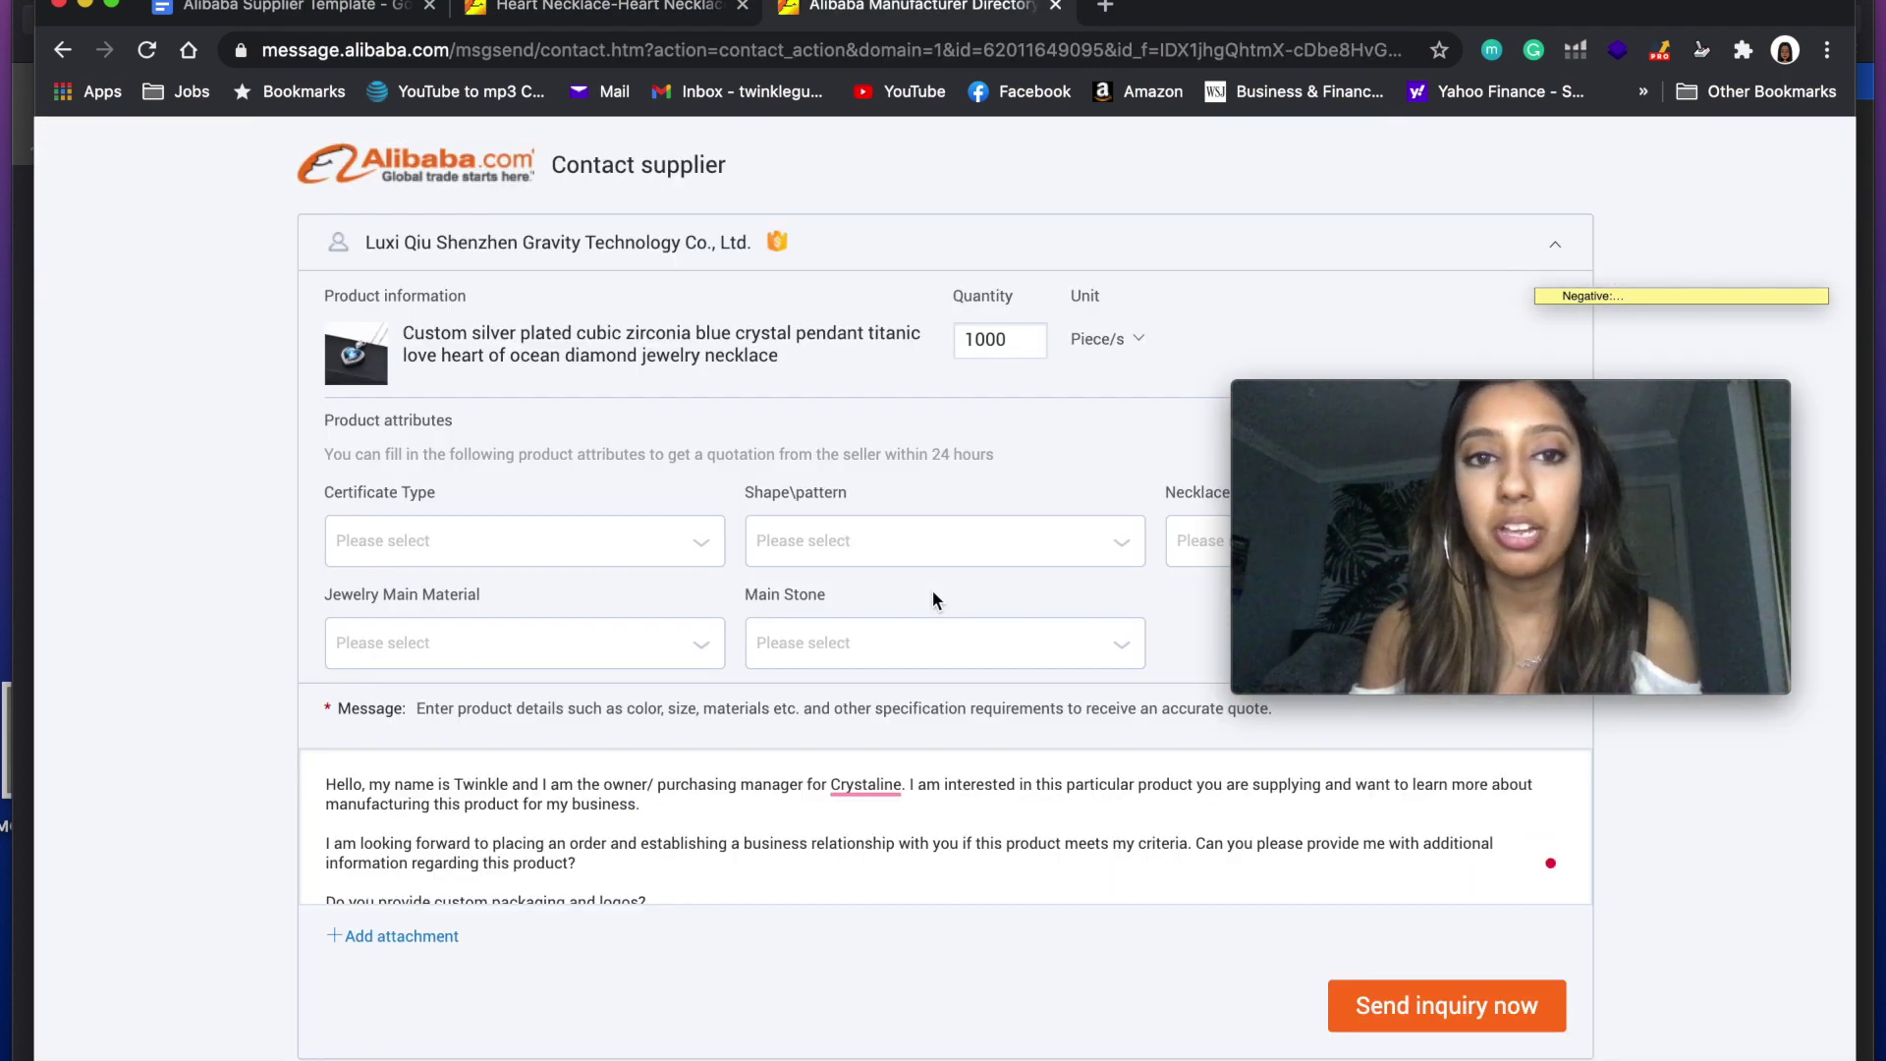
# Open the Alibaba homepage in a new tab and search the products for "heart necklace"
pyautogui.click(528, 332)
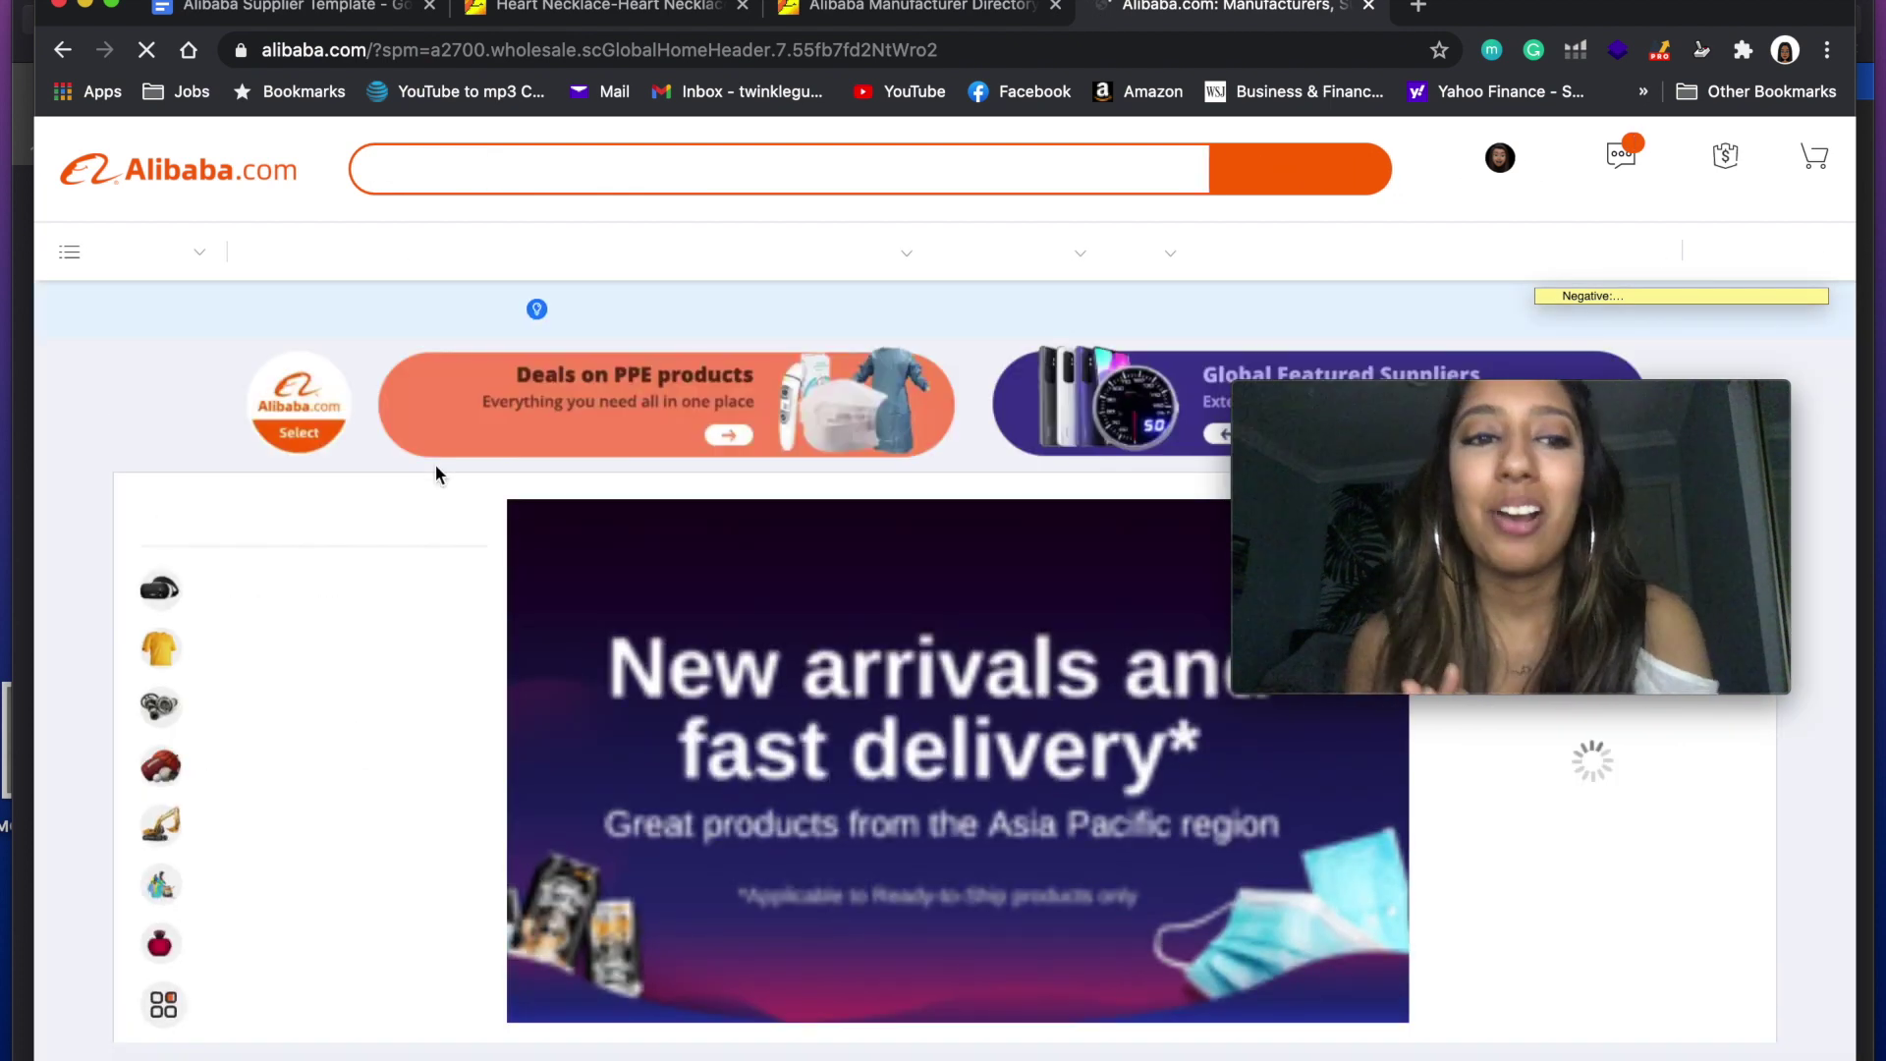
pyautogui.write('hea')
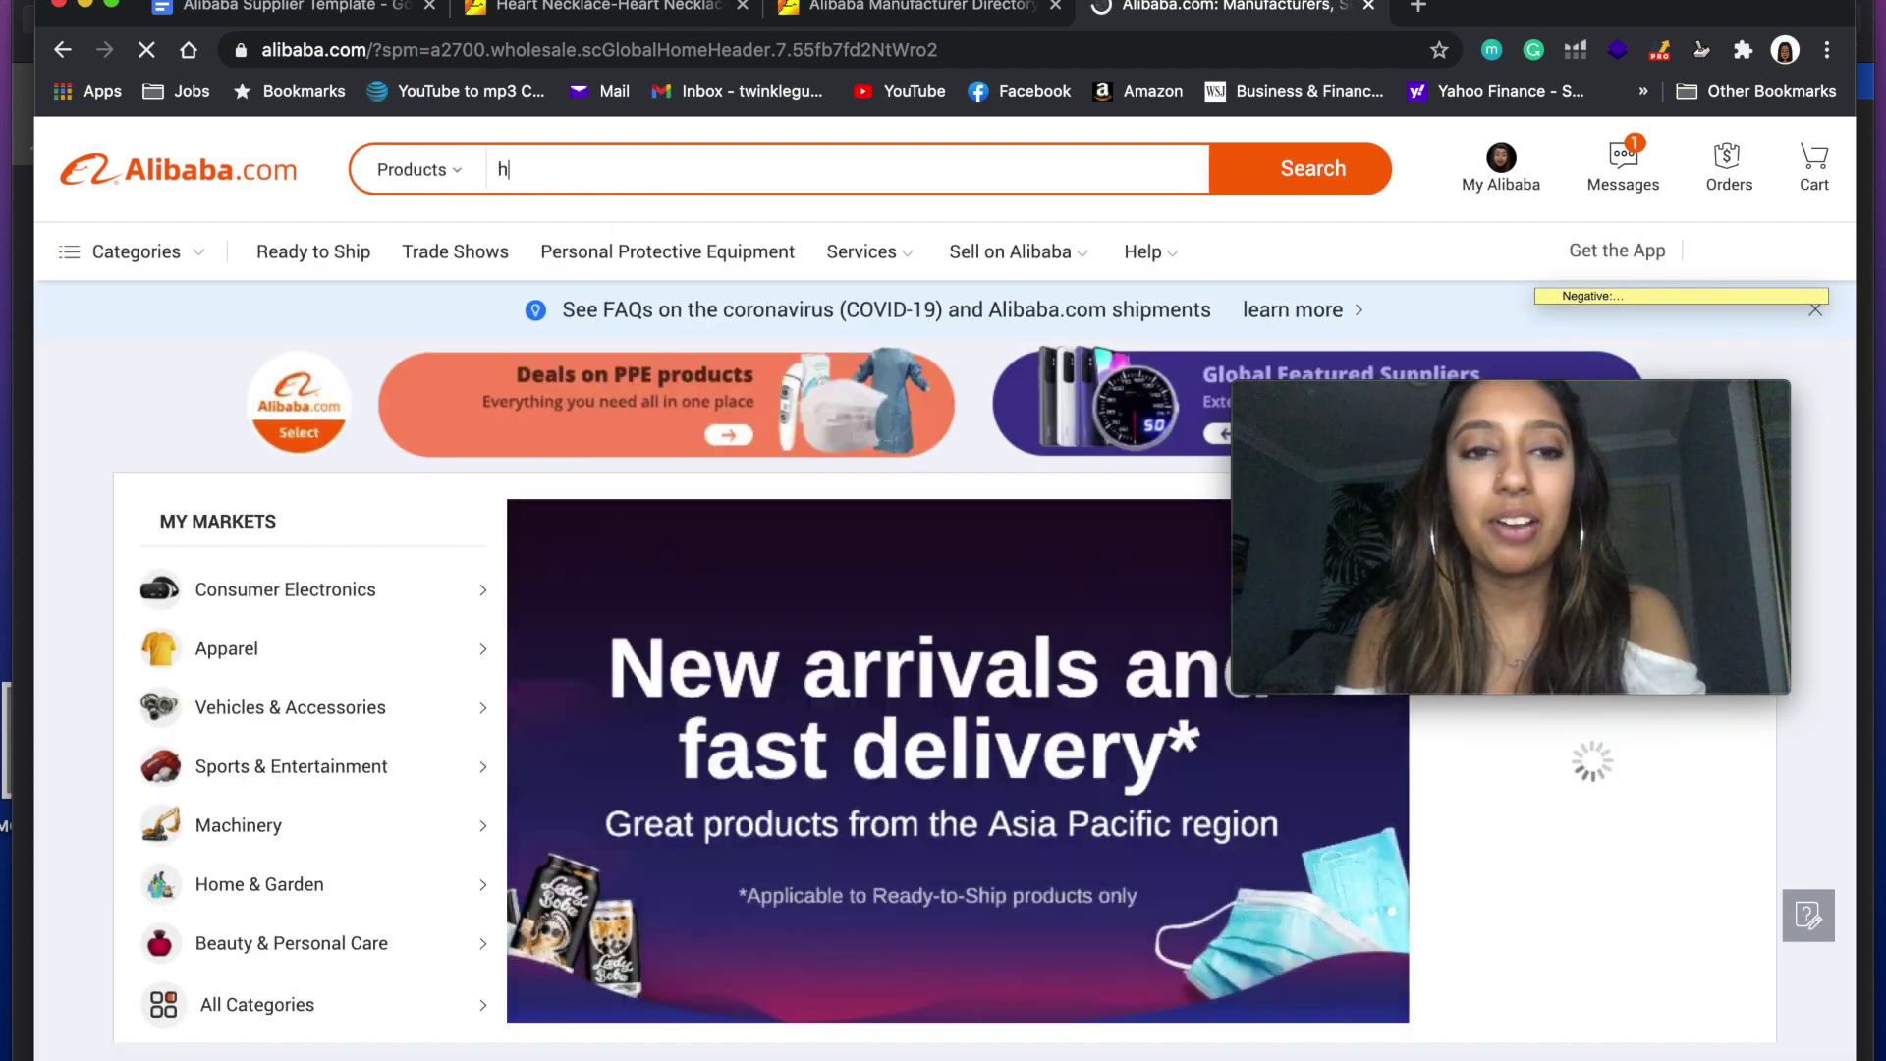
pyautogui.write('rt necklace')
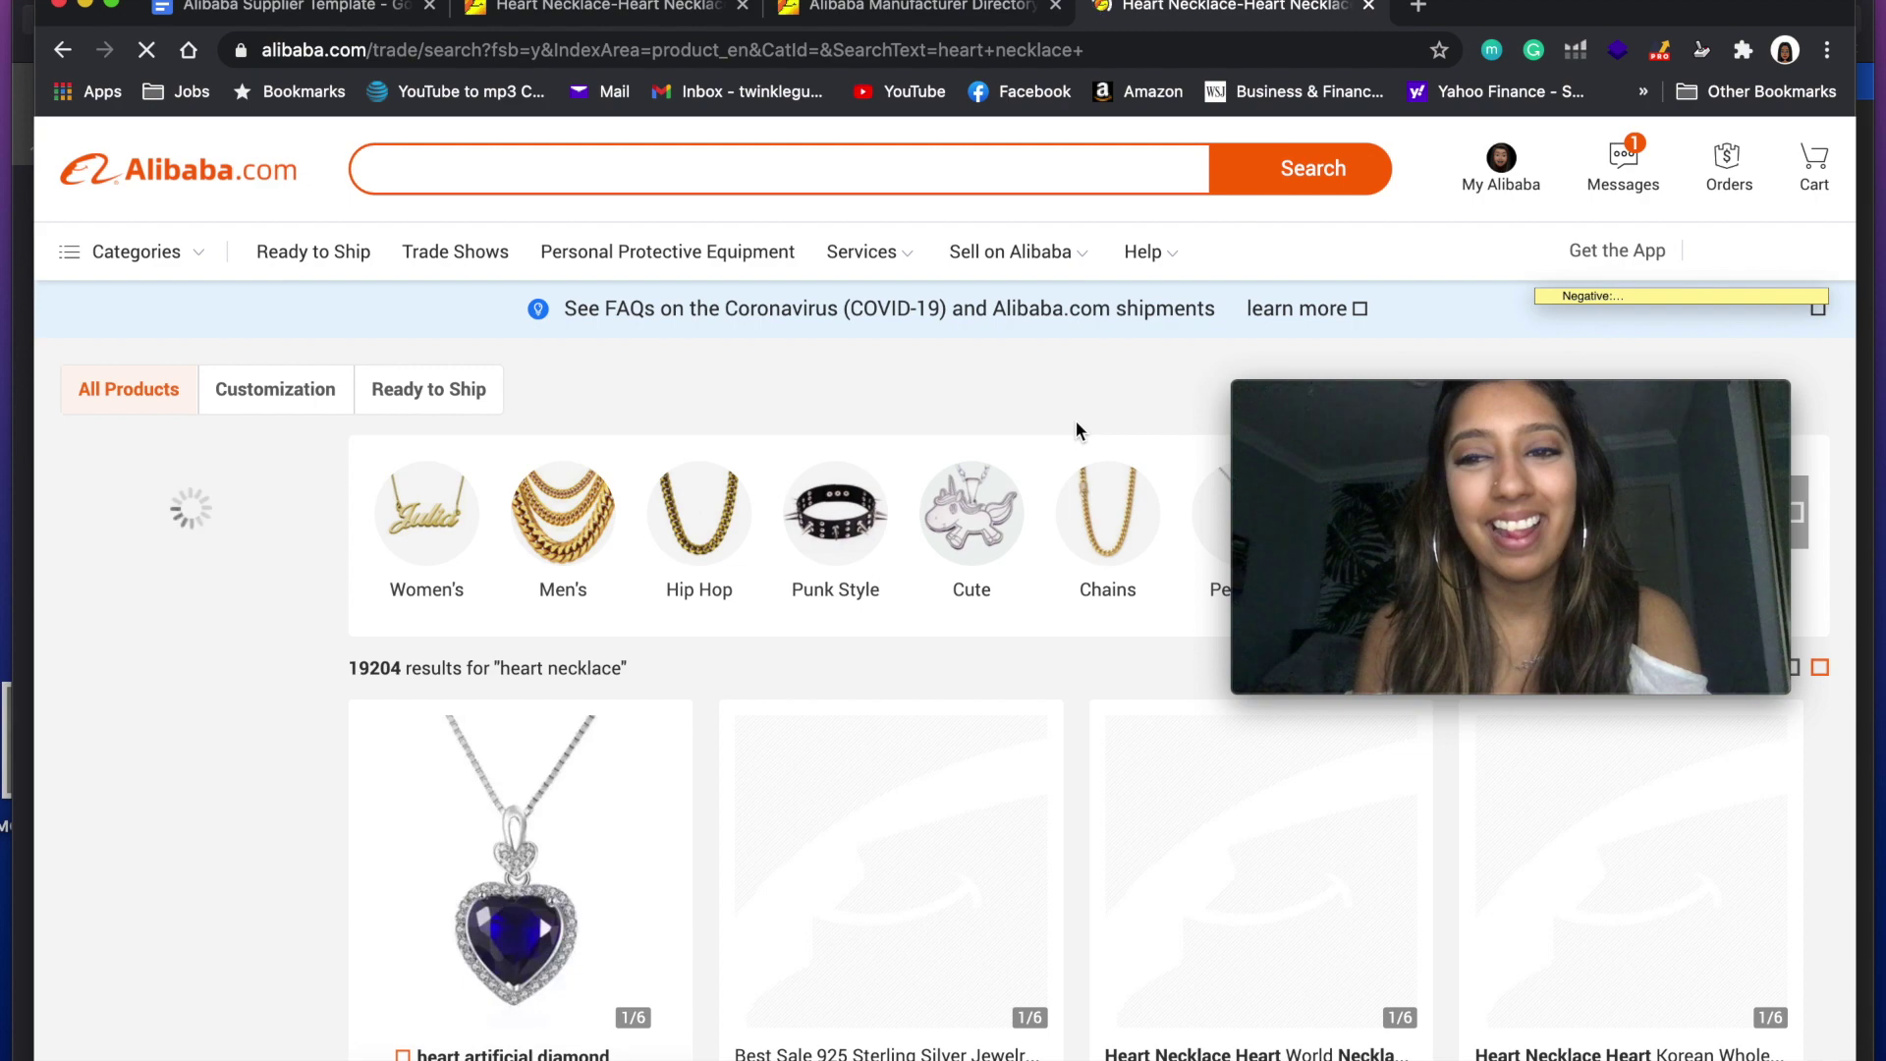
# Examine the first heart necklace result's supplier details, including its verified and Trade Assurance badges and performance rating
pyautogui.scroll(-3, 1027, 723)
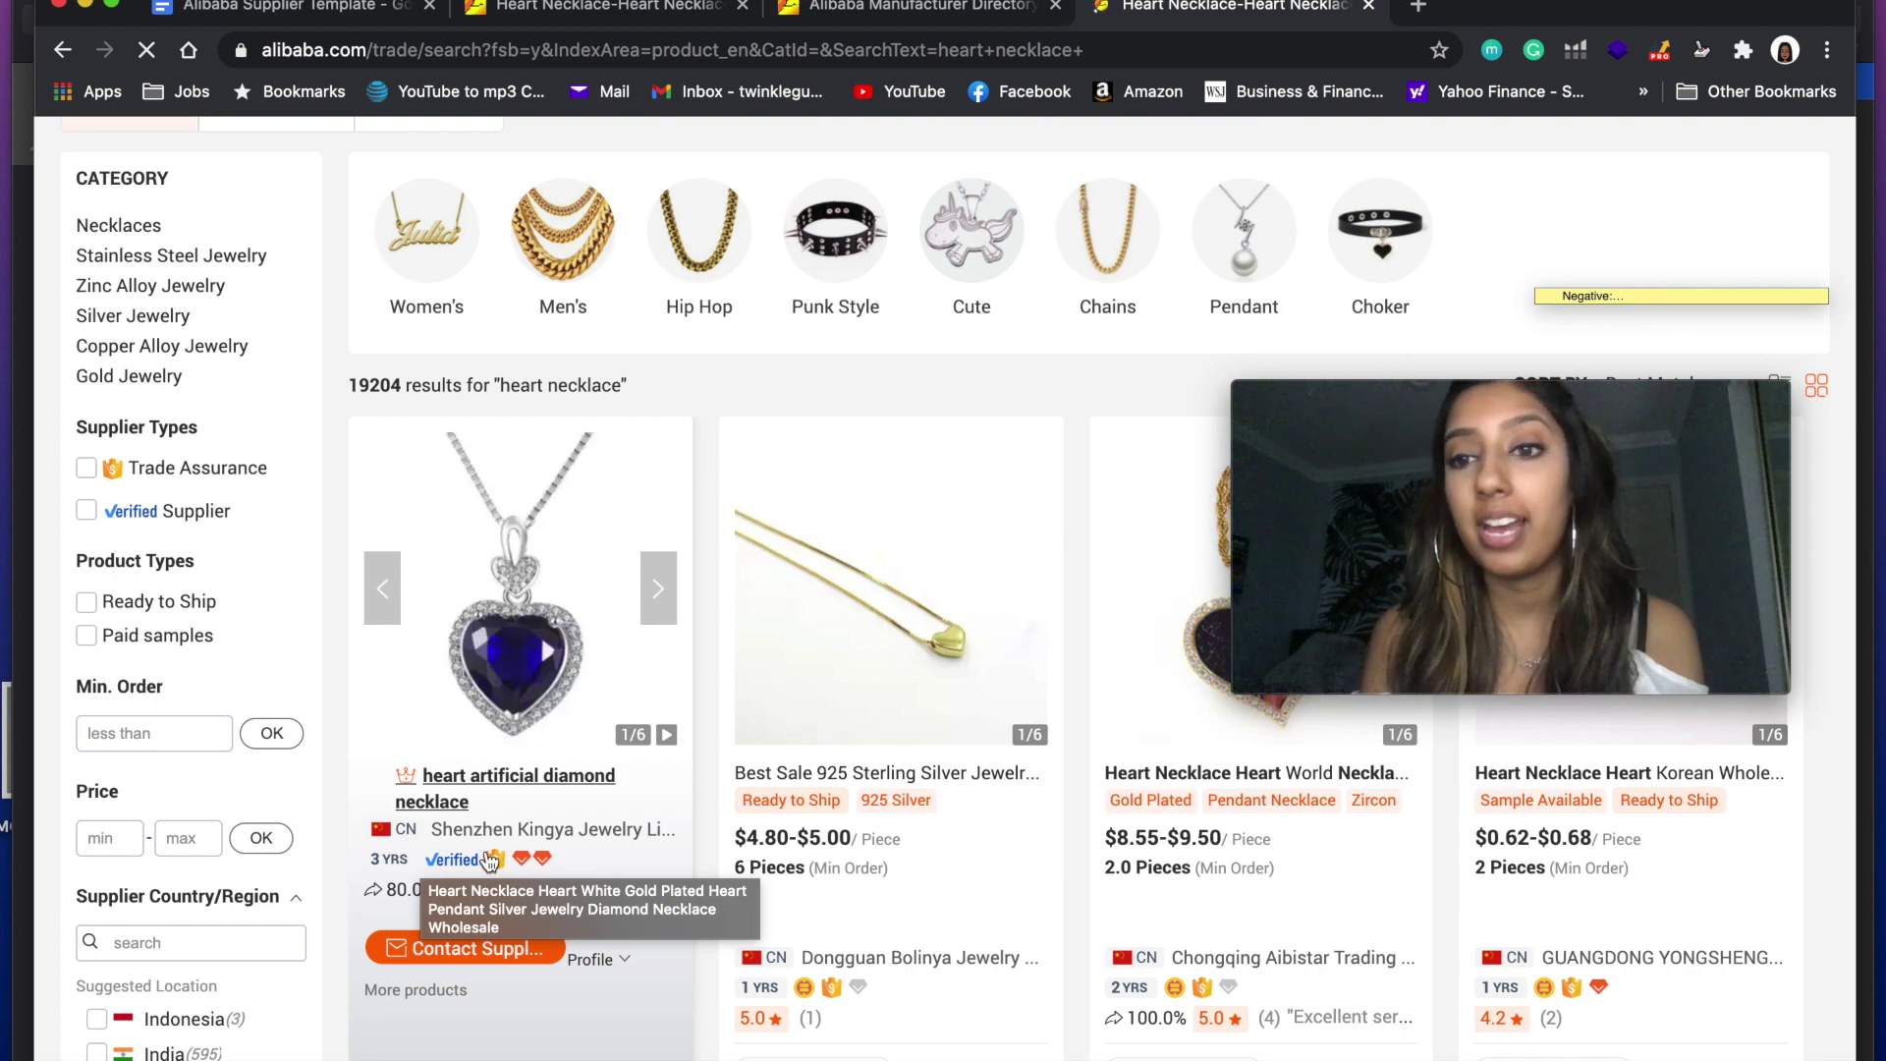
pyautogui.scroll(1, 555, 842)
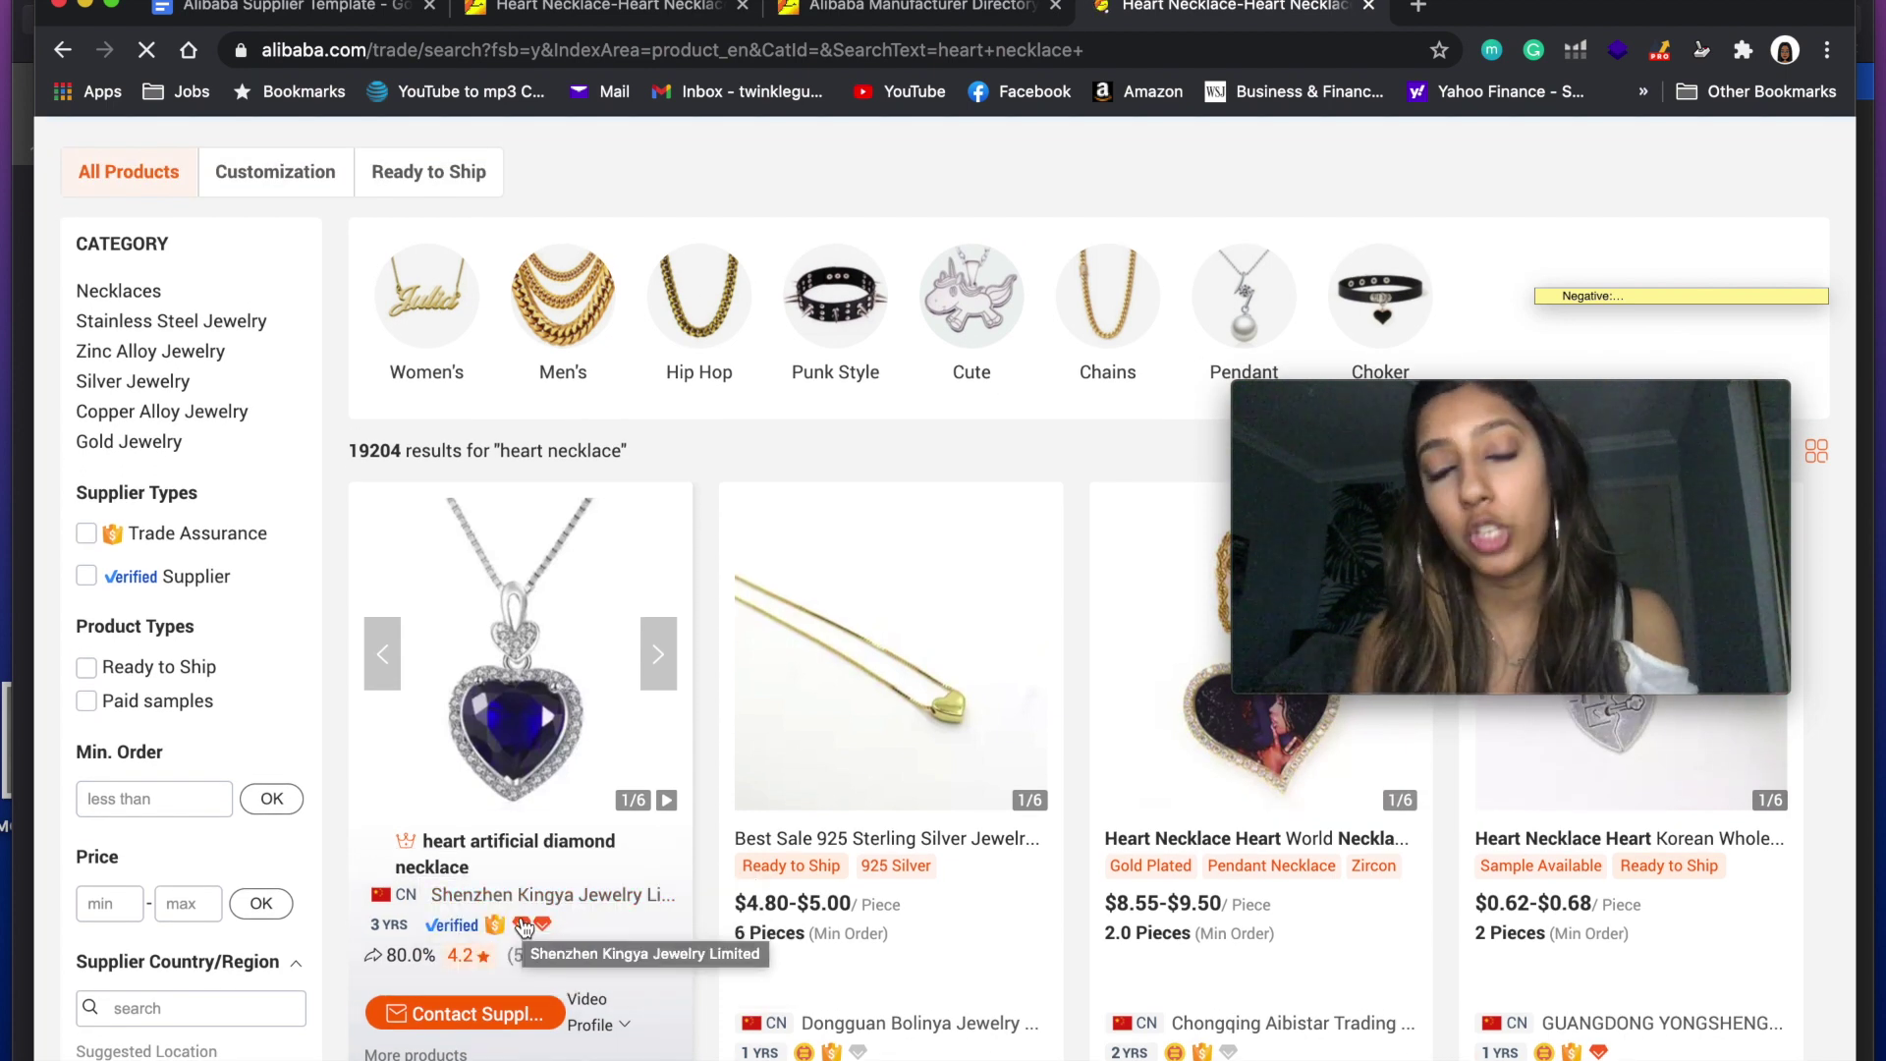
pyautogui.scroll(2, 525, 928)
pyautogui.scroll(-4, 526, 928)
pyautogui.scroll(-3, 526, 928)
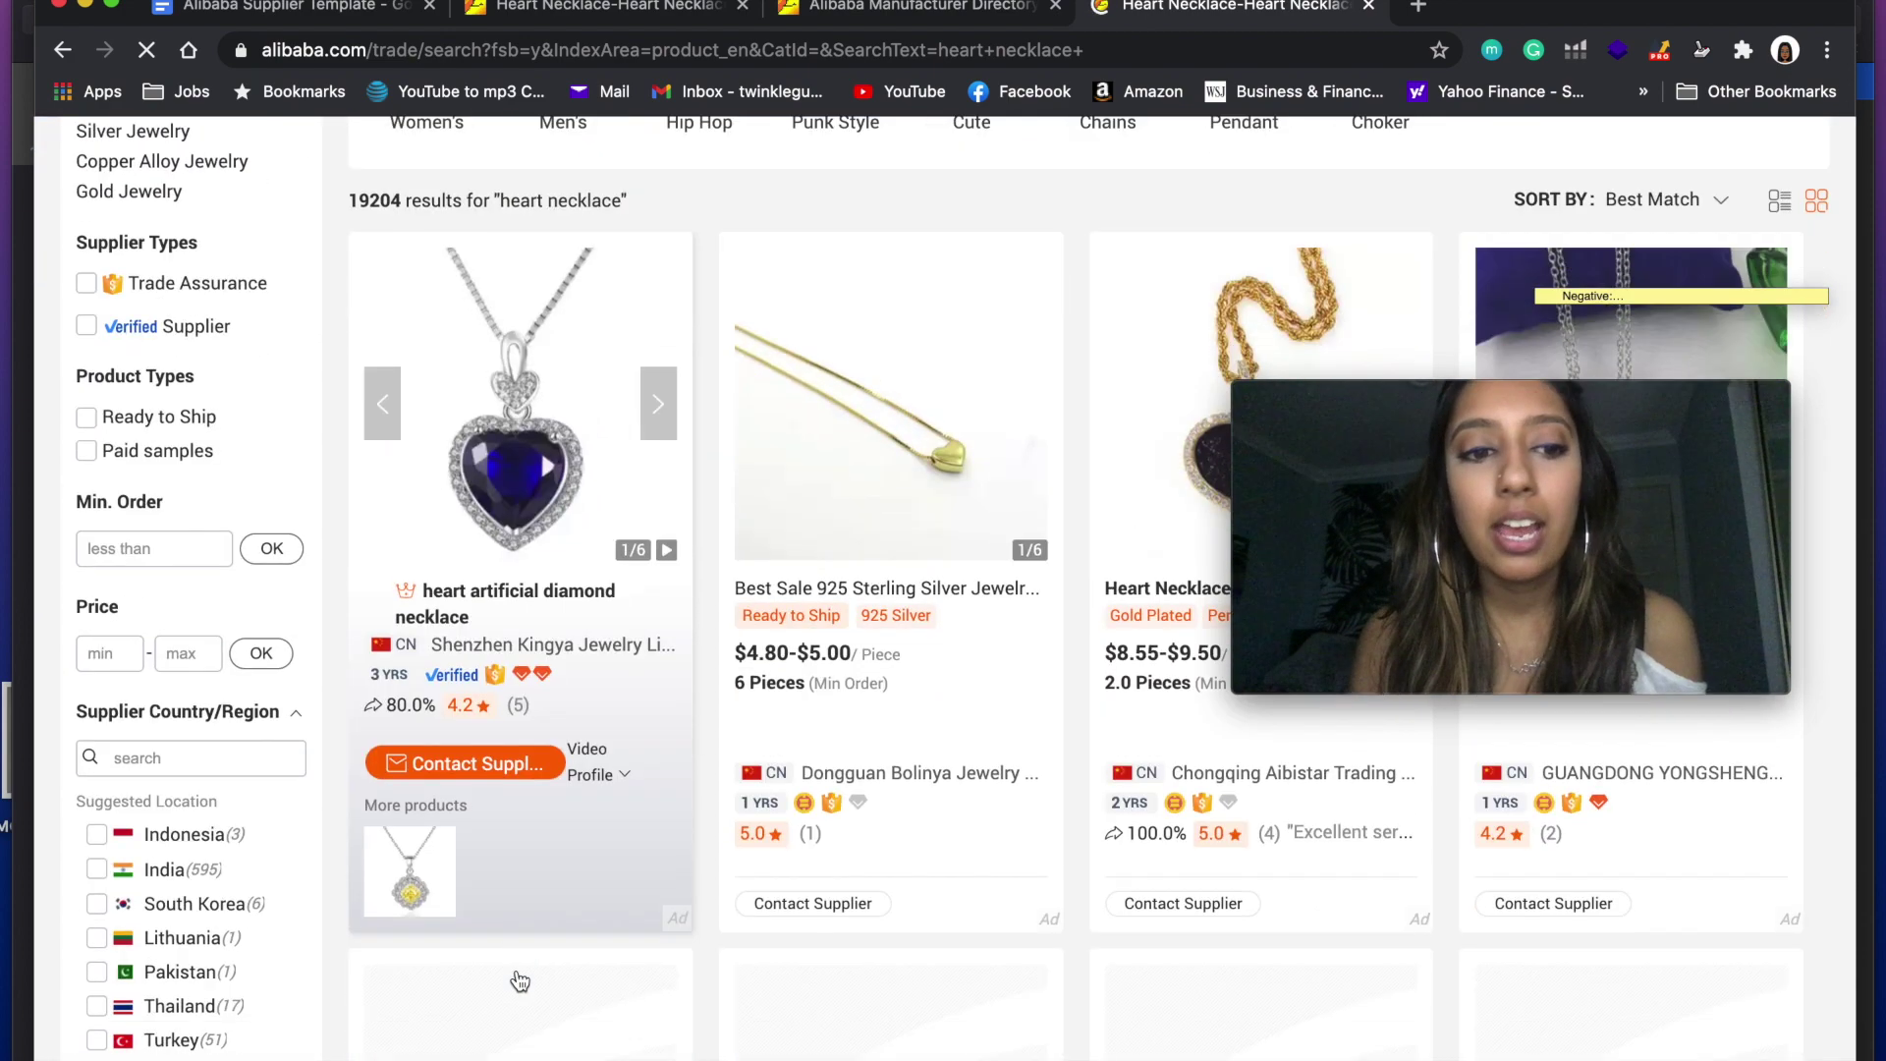
# Look through the supplier country and region filter options for the heart necklace results, from the suggested locations to all countries
pyautogui.scroll(-5, 214, 936)
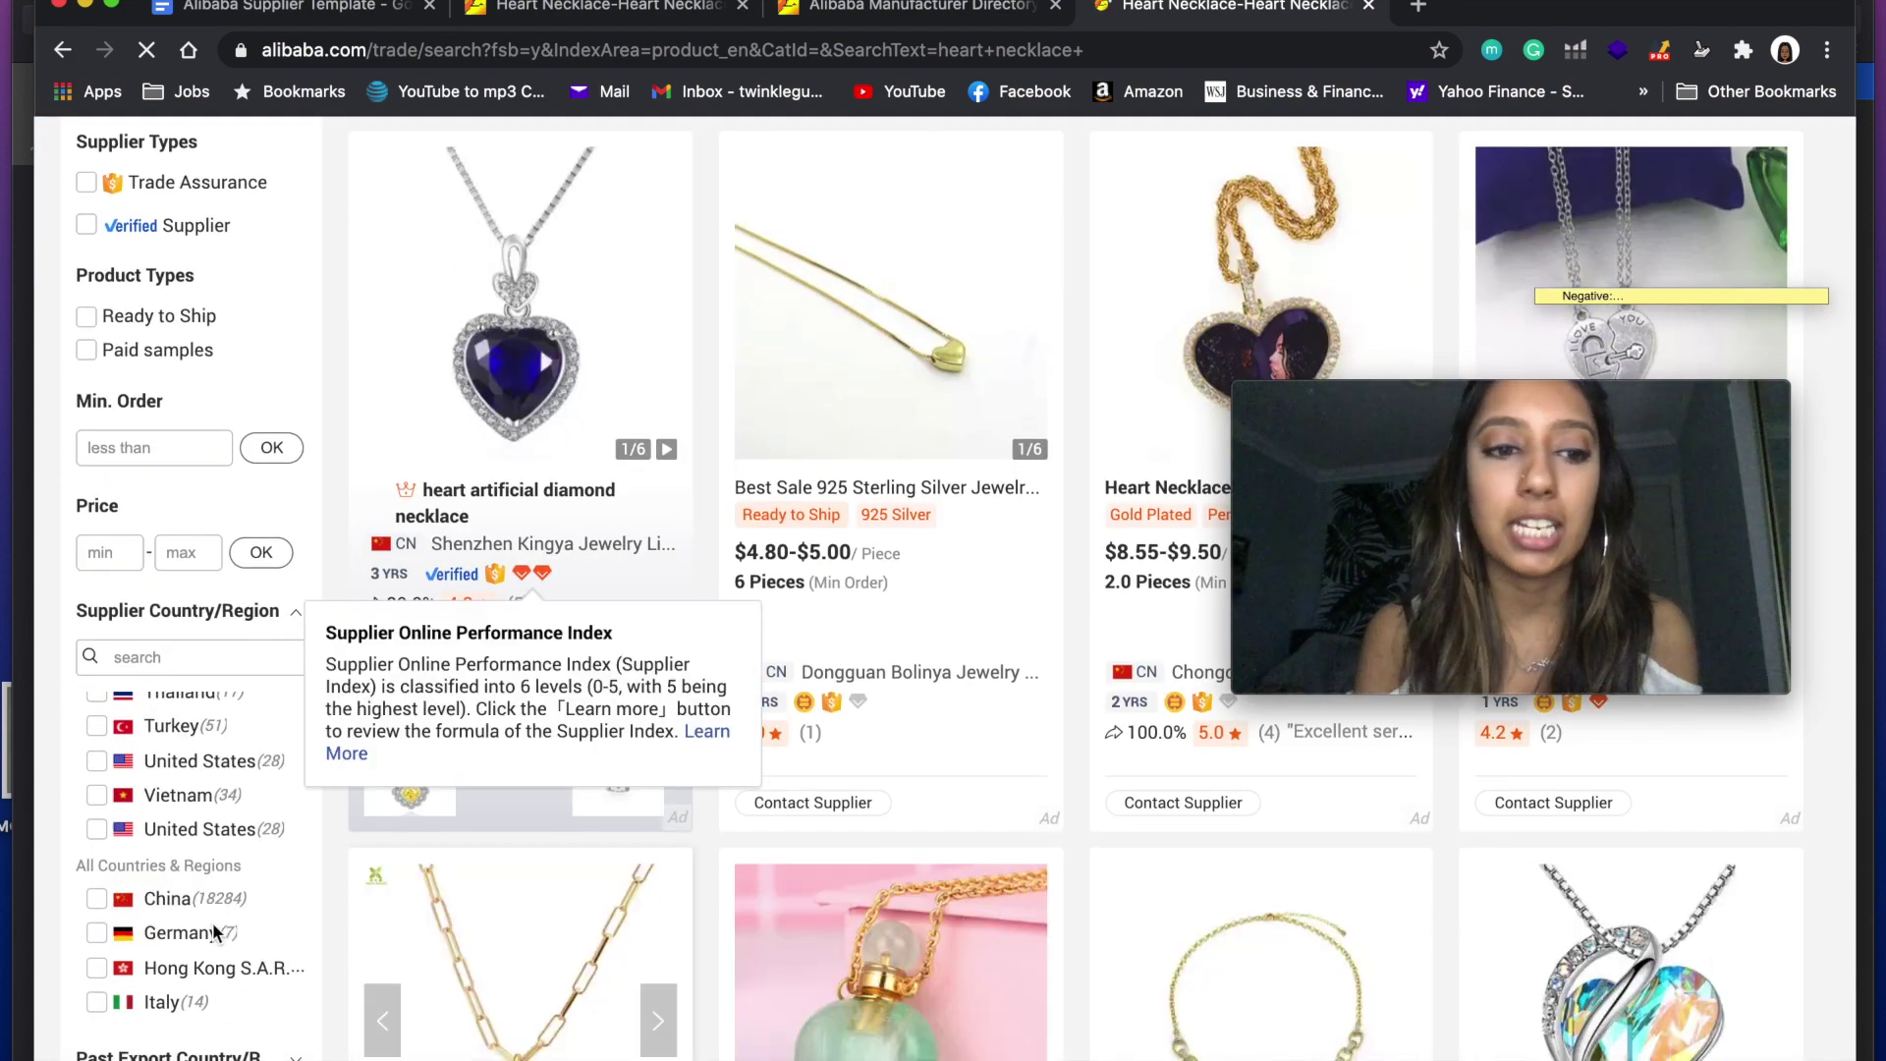
pyautogui.scroll(6, 216, 933)
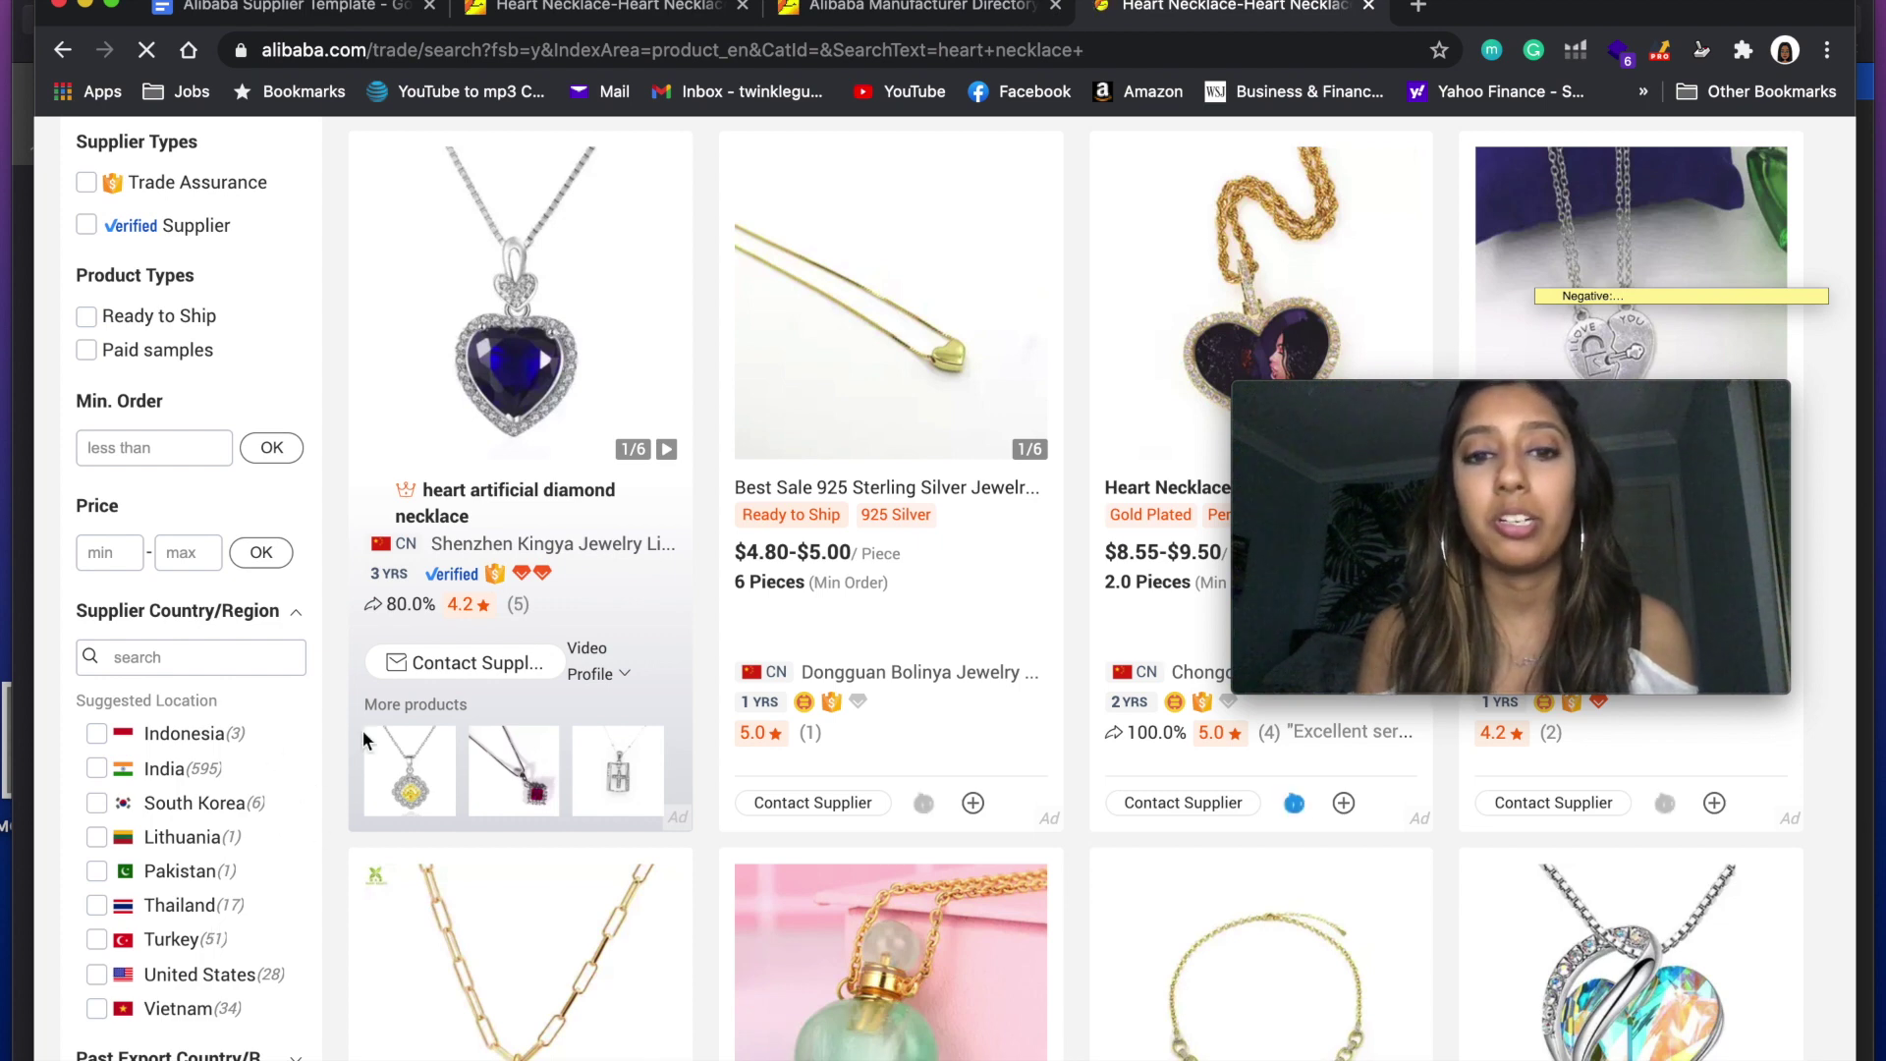
pyautogui.scroll(-2, 262, 876)
pyautogui.scroll(2, 269, 872)
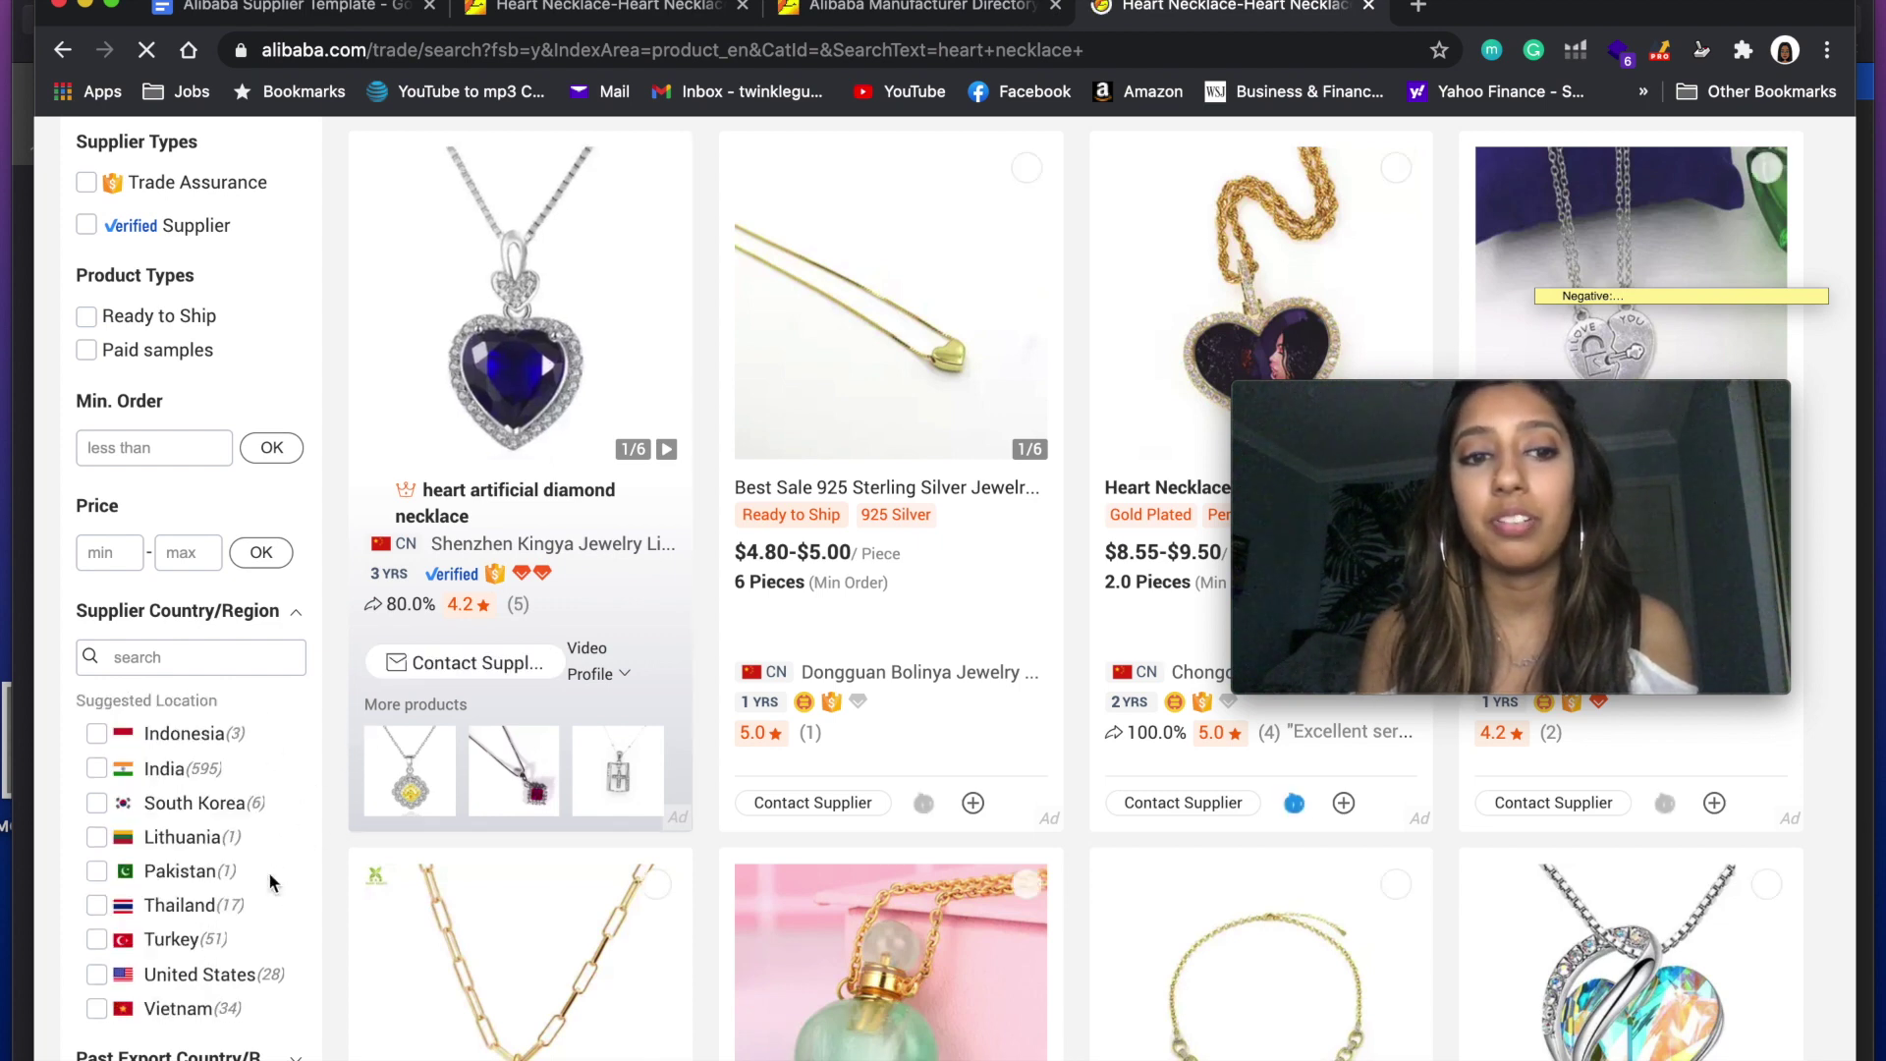
pyautogui.scroll(-2, 183, 835)
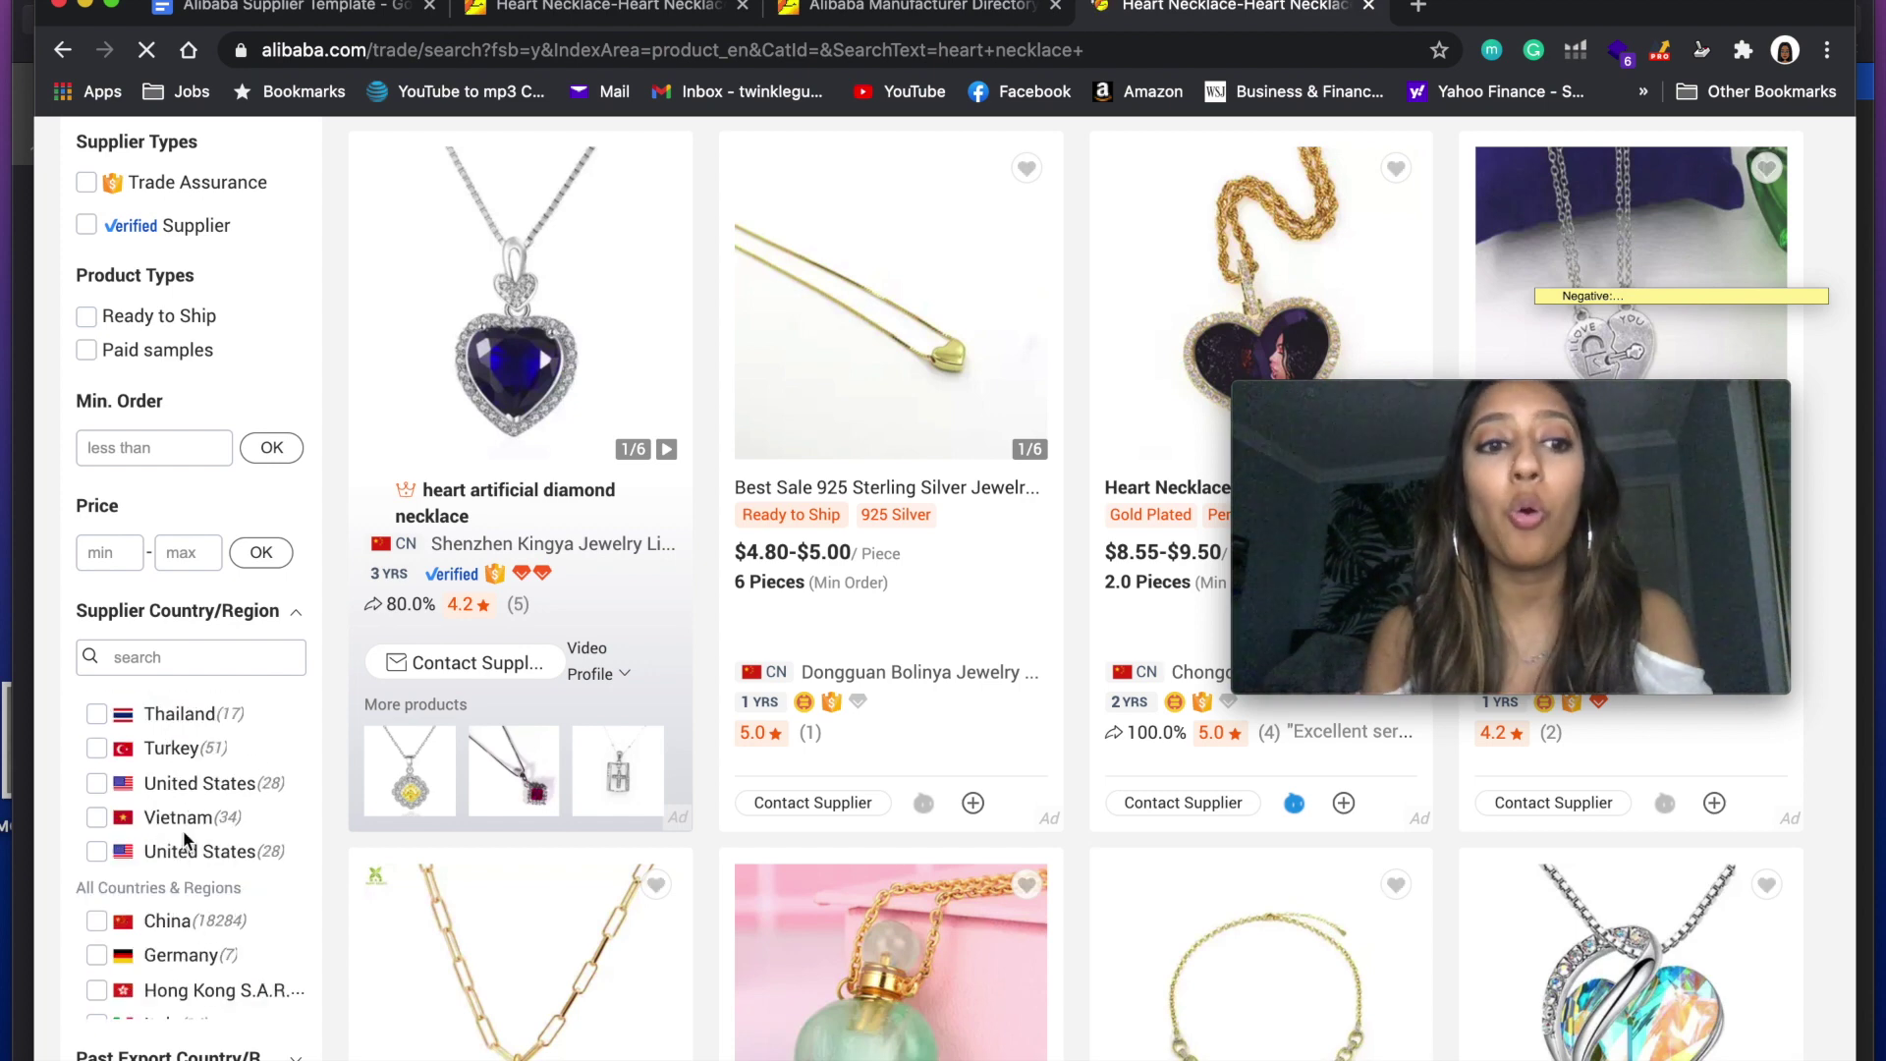
pyautogui.scroll(2, 181, 845)
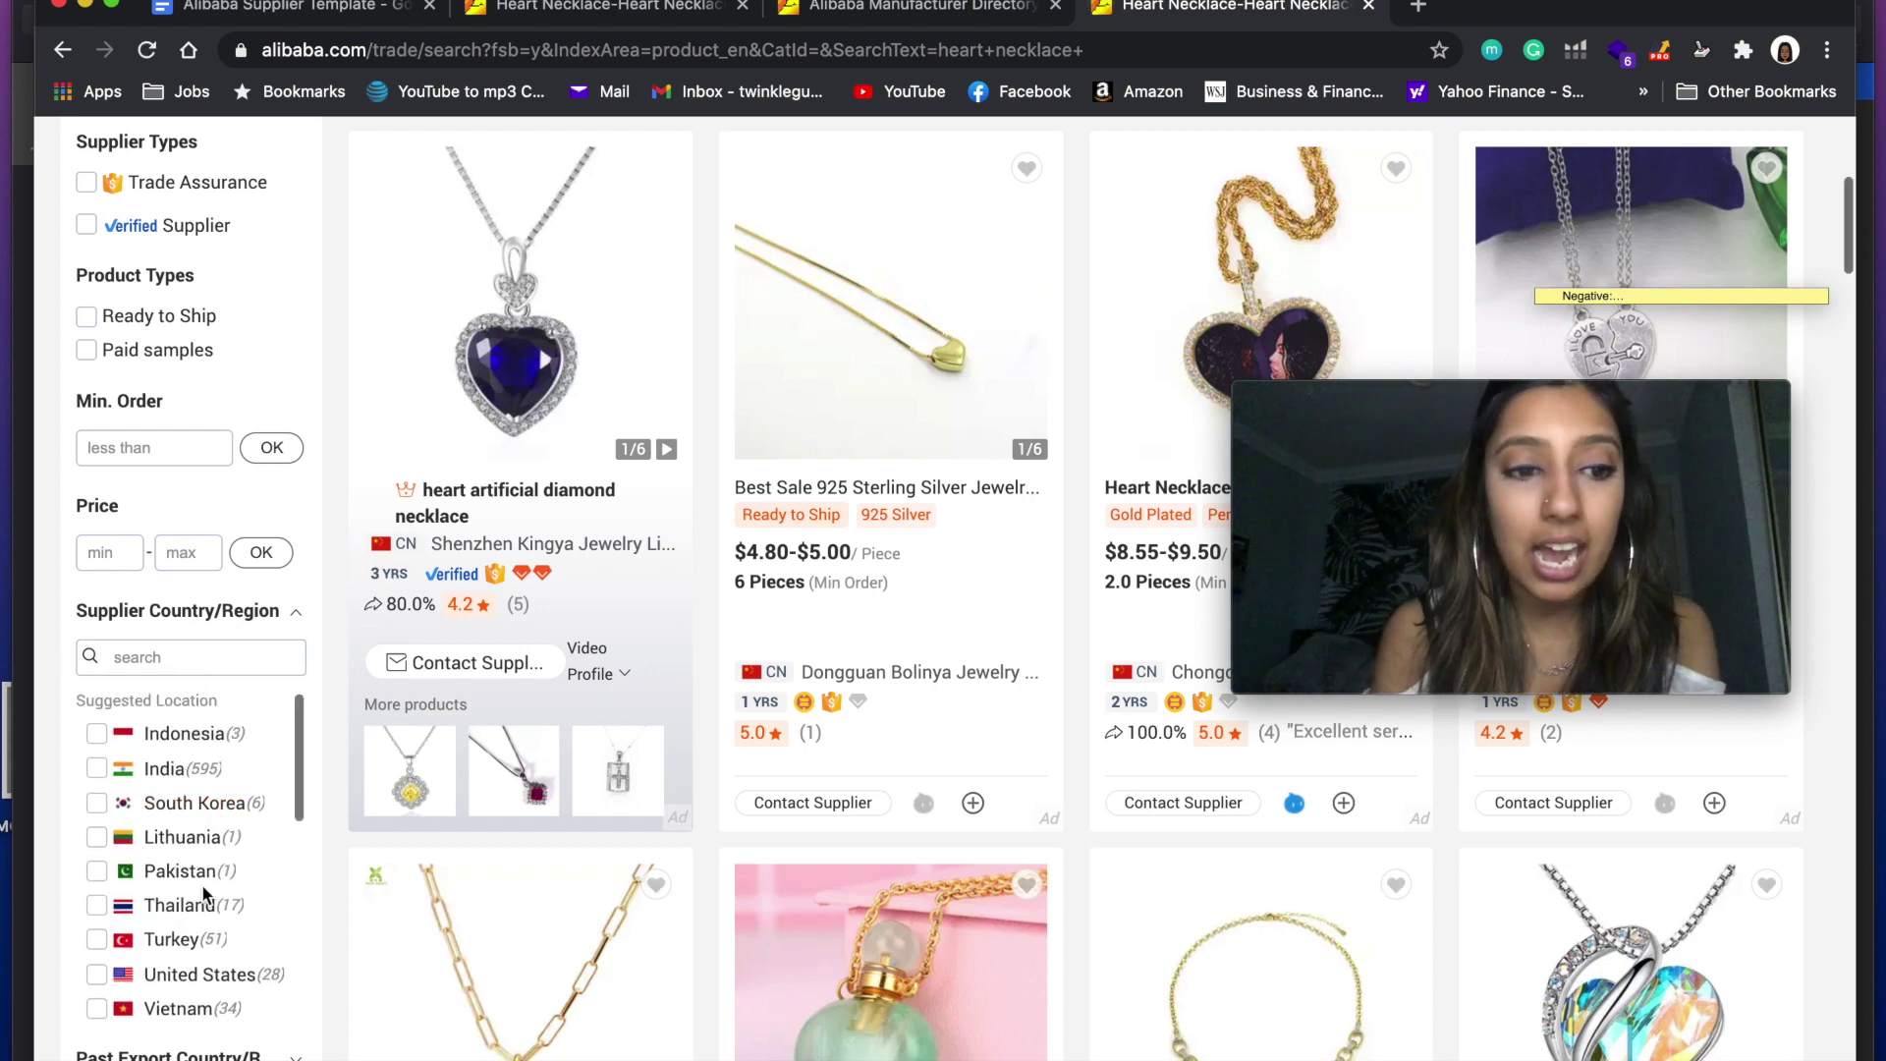
pyautogui.scroll(-1, 204, 884)
pyautogui.scroll(1, 201, 825)
pyautogui.scroll(-4, 203, 704)
pyautogui.scroll(2, 203, 748)
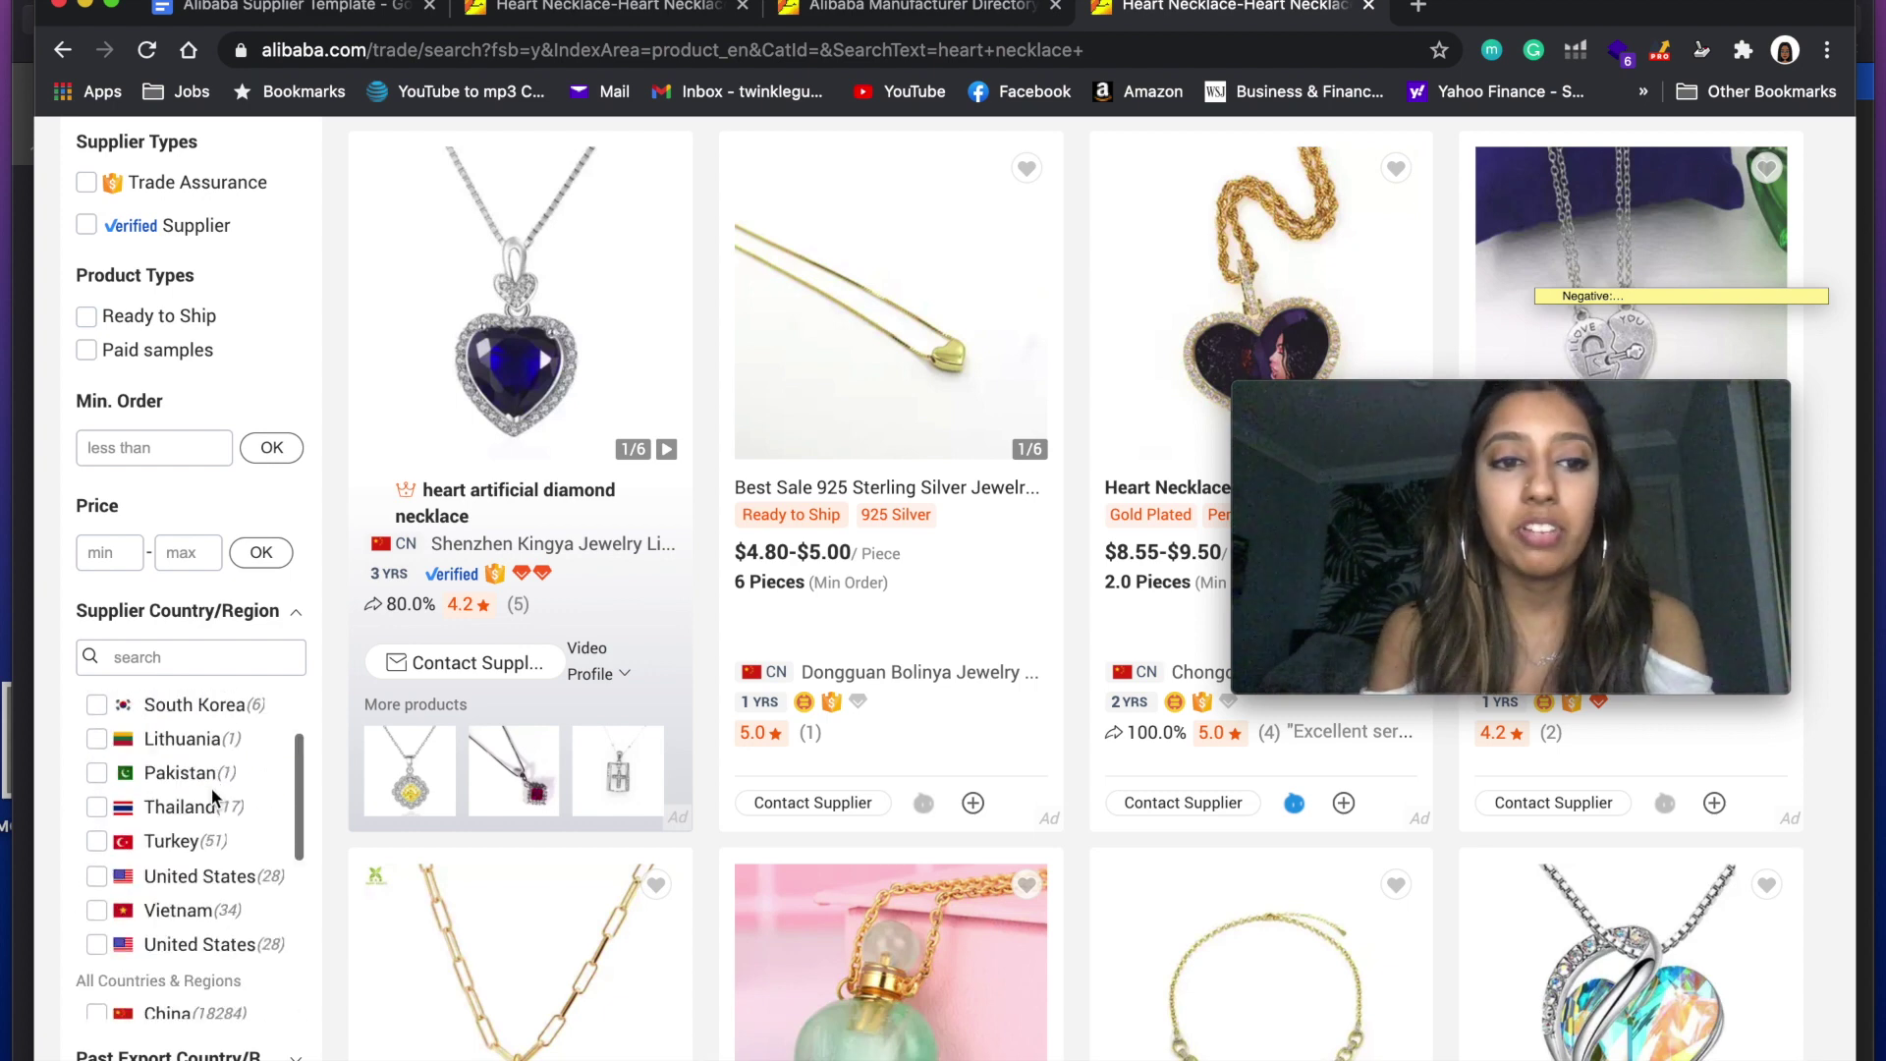
pyautogui.scroll(3, 210, 788)
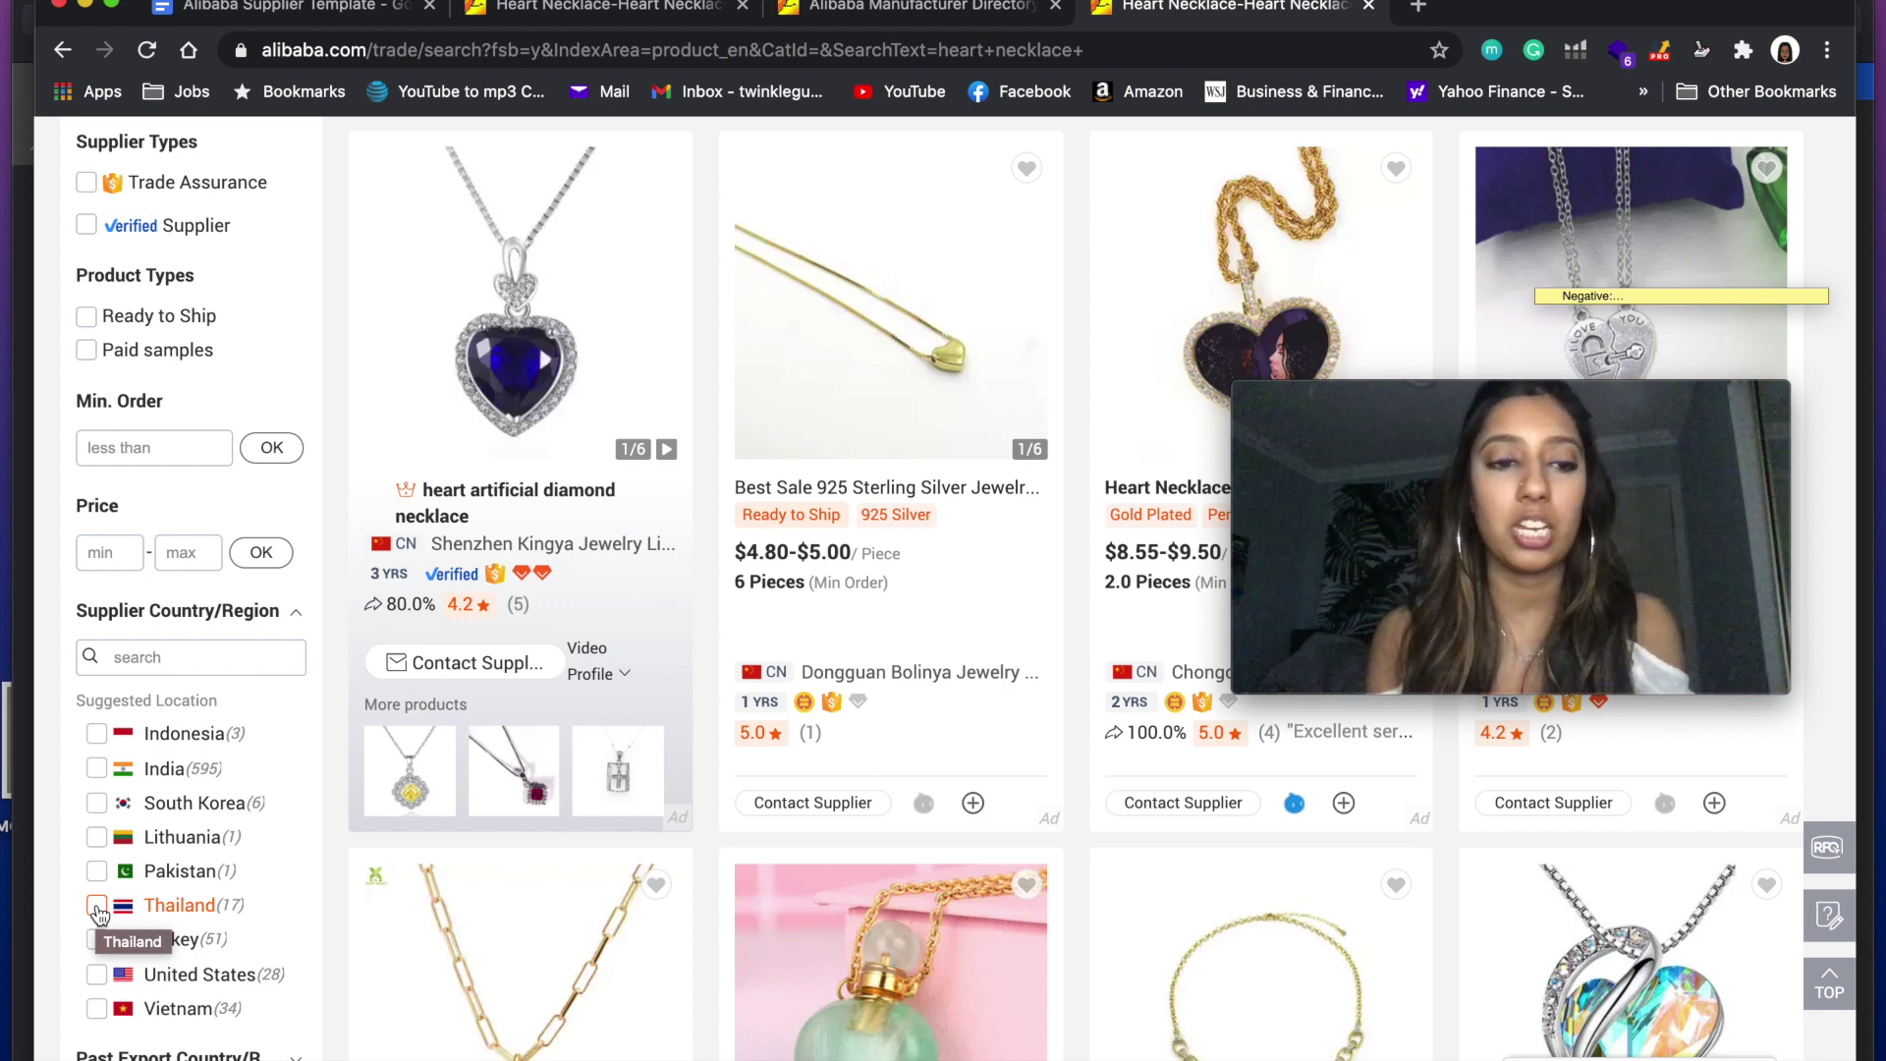
pyautogui.scroll(-5, 206, 835)
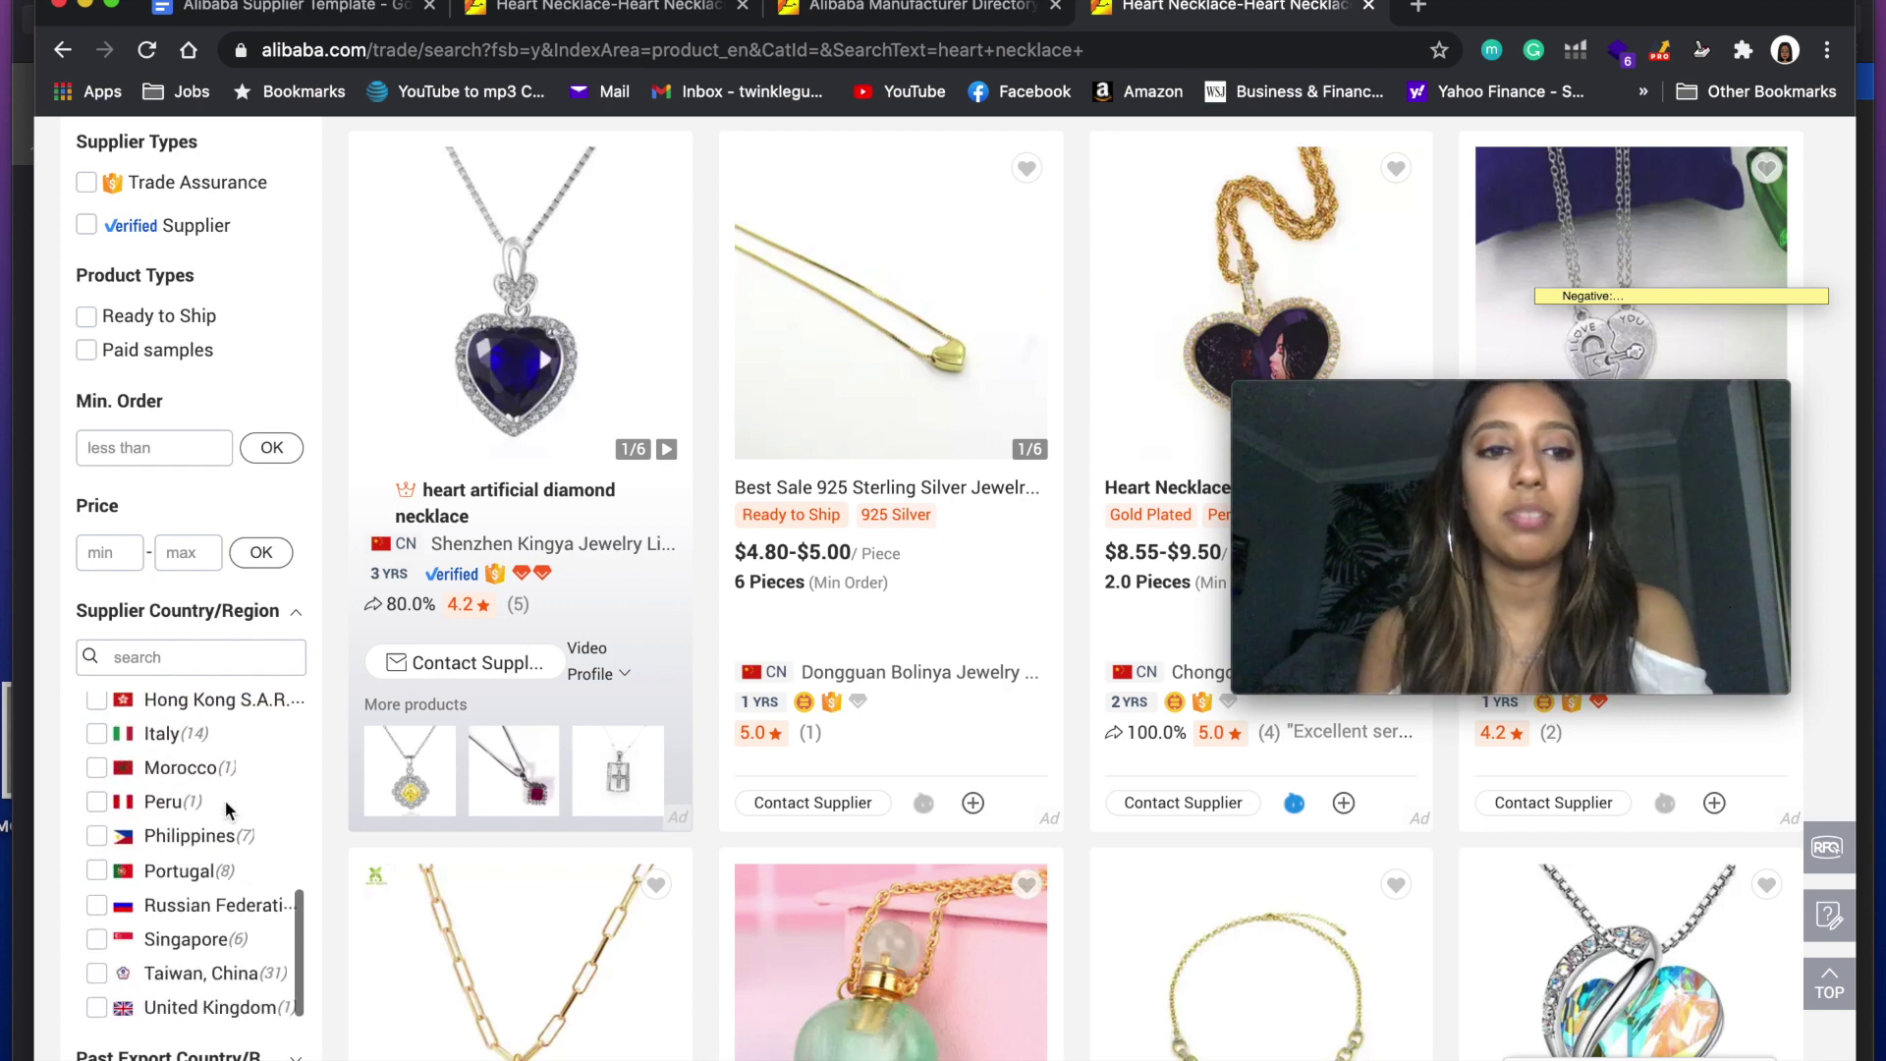
pyautogui.scroll(5, 226, 885)
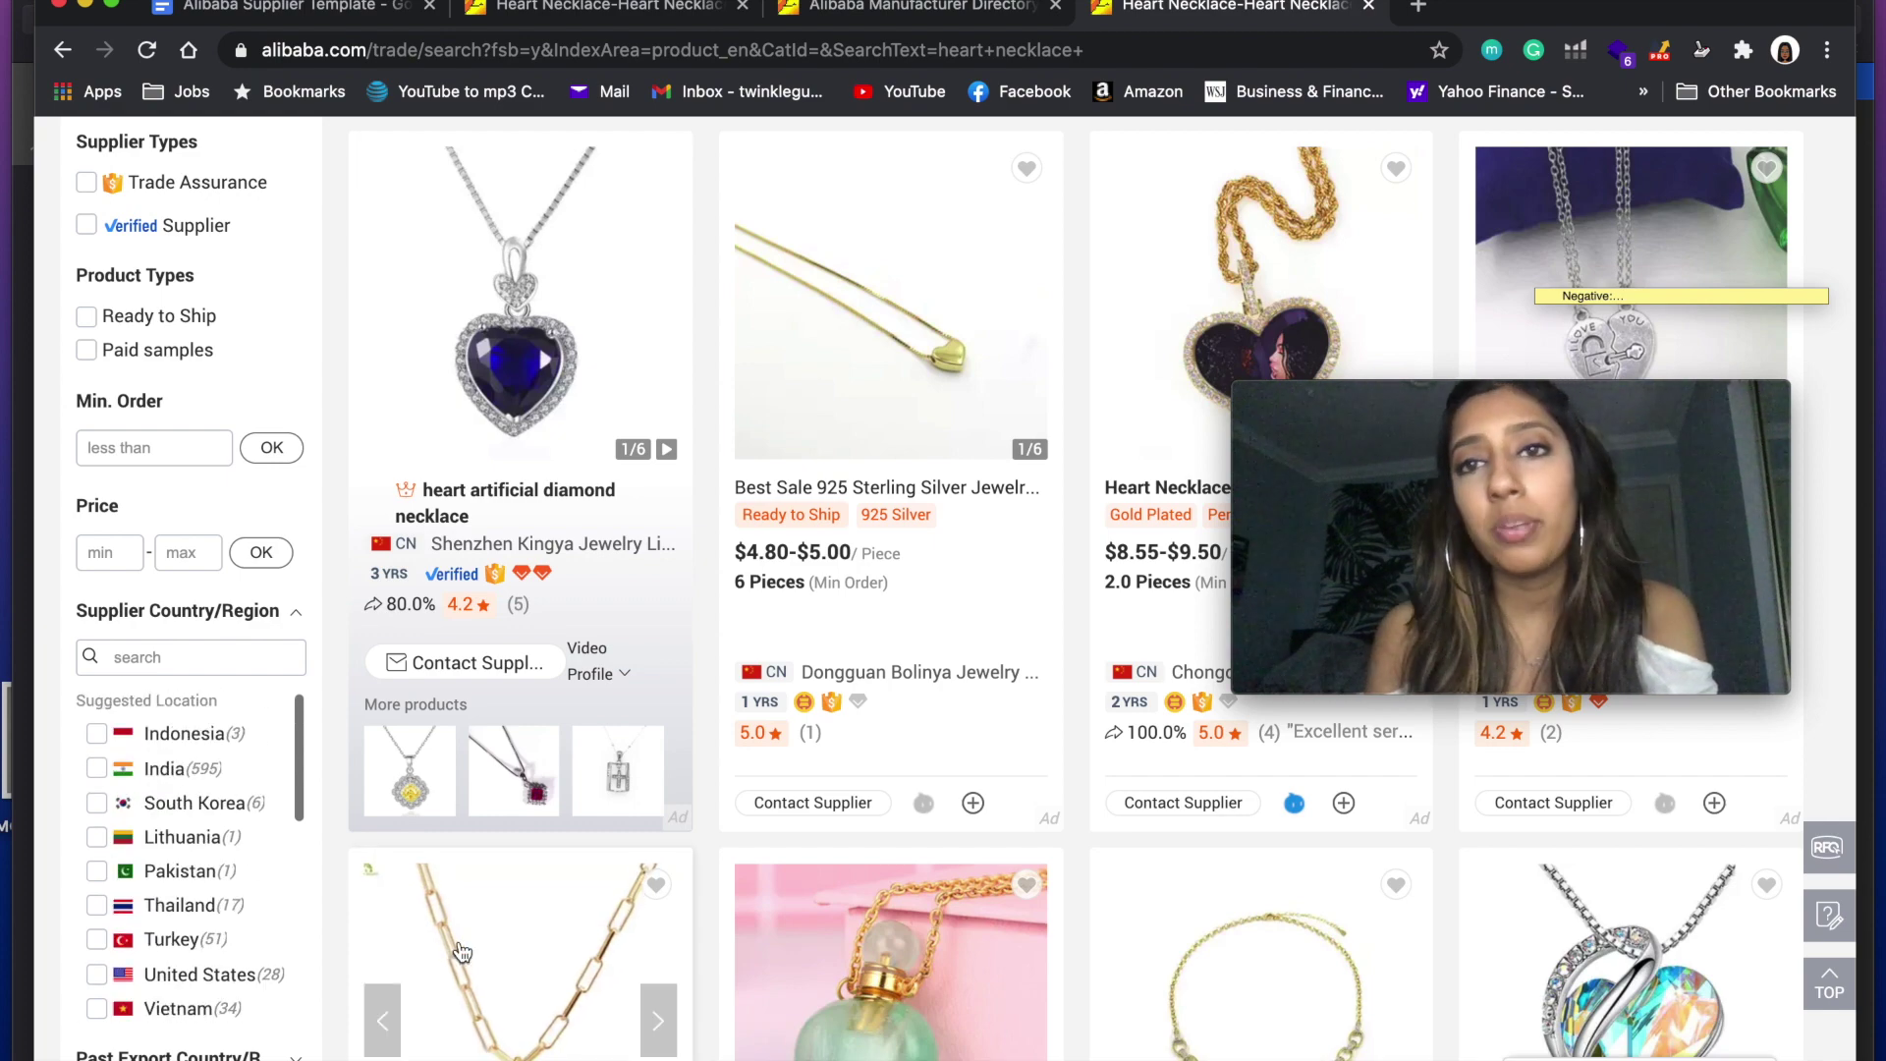
pyautogui.scroll(5, 651, 748)
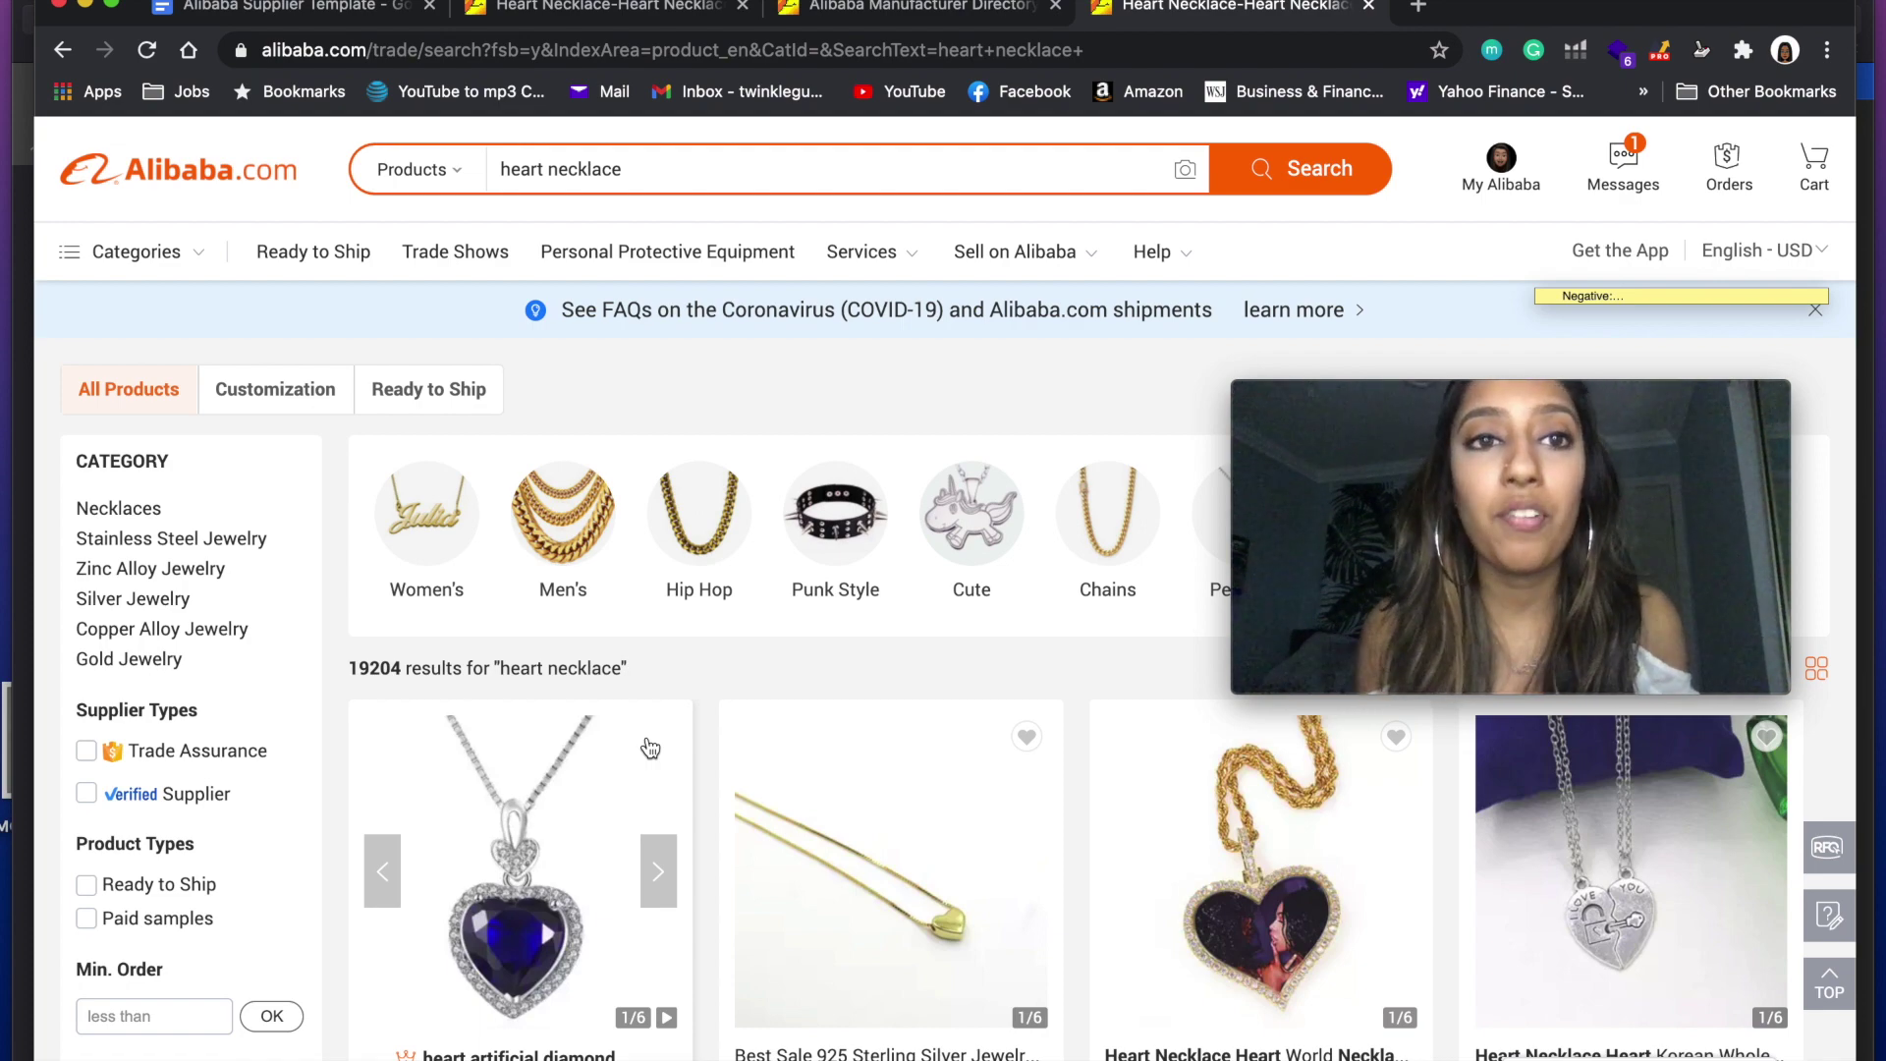
# Switch to the Alibaba Supplier Template document in Google Docs and review the quotation request template and the Supplier Checklist
pyautogui.click(560, 10)
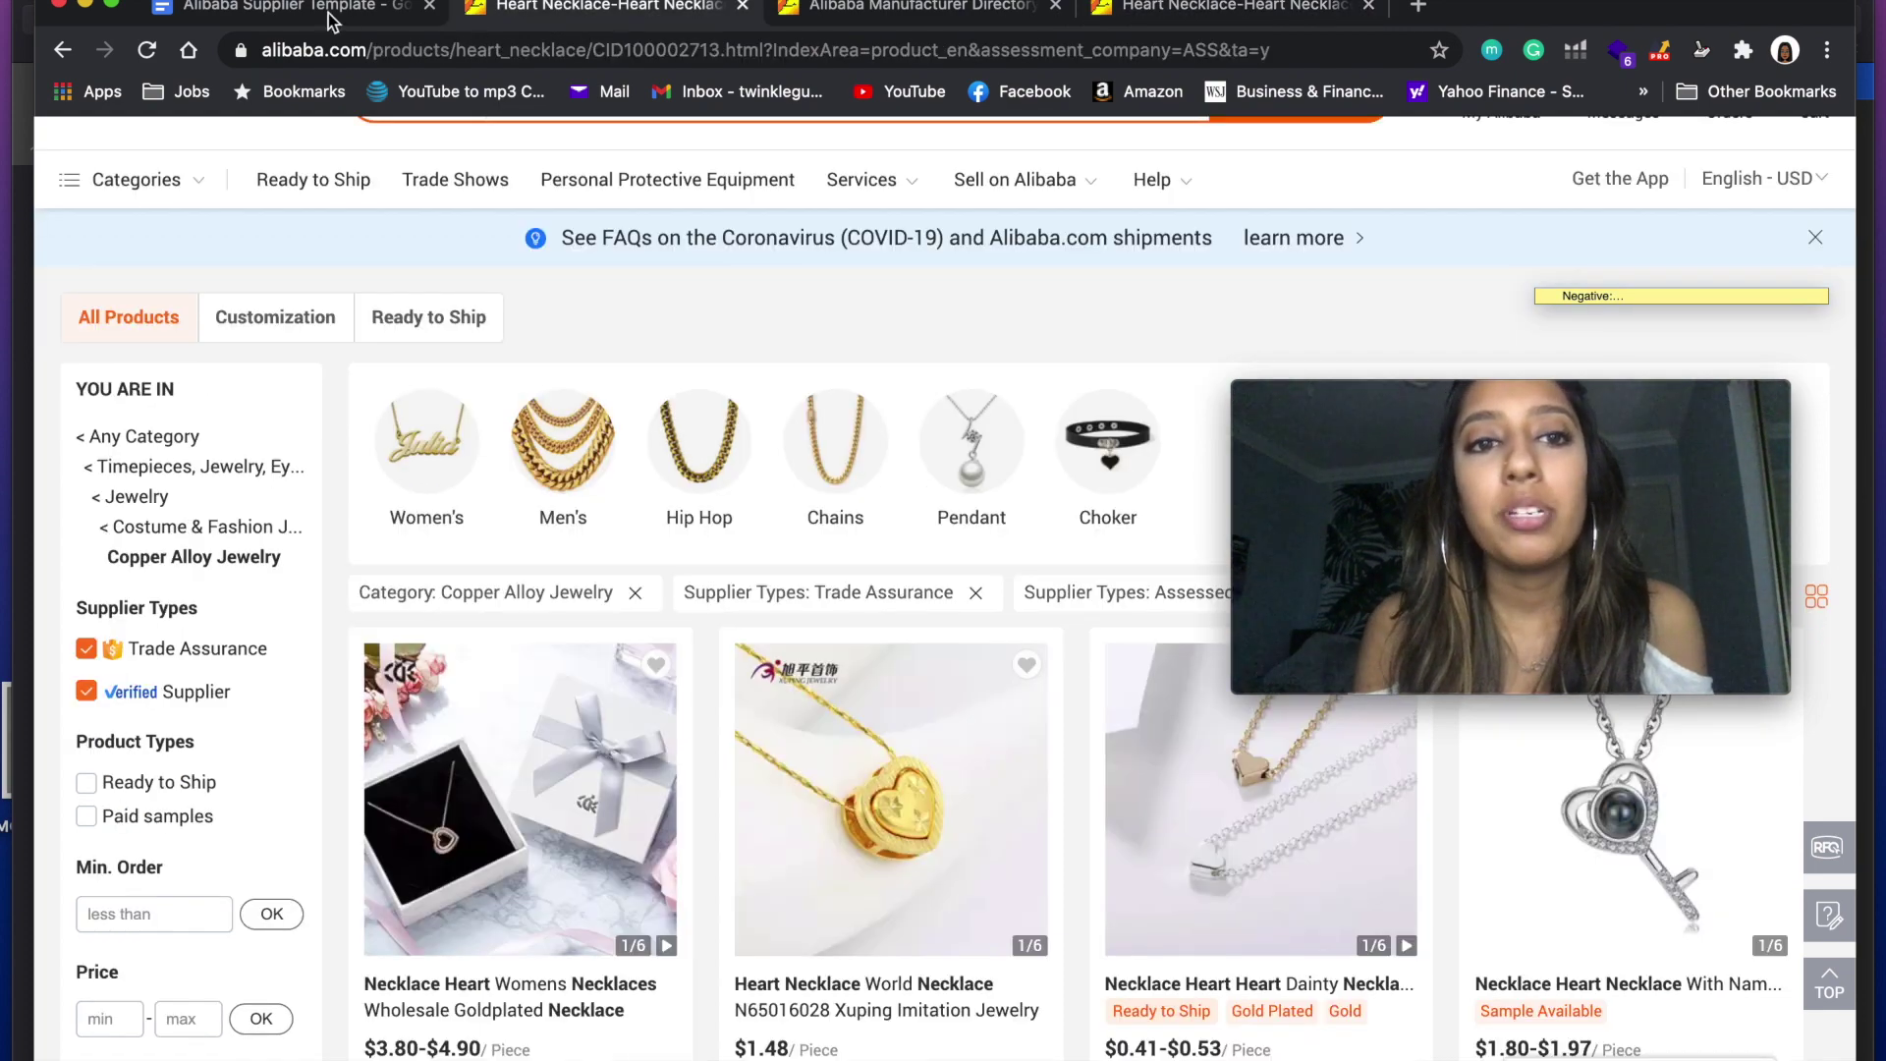
pyautogui.press('super+1')
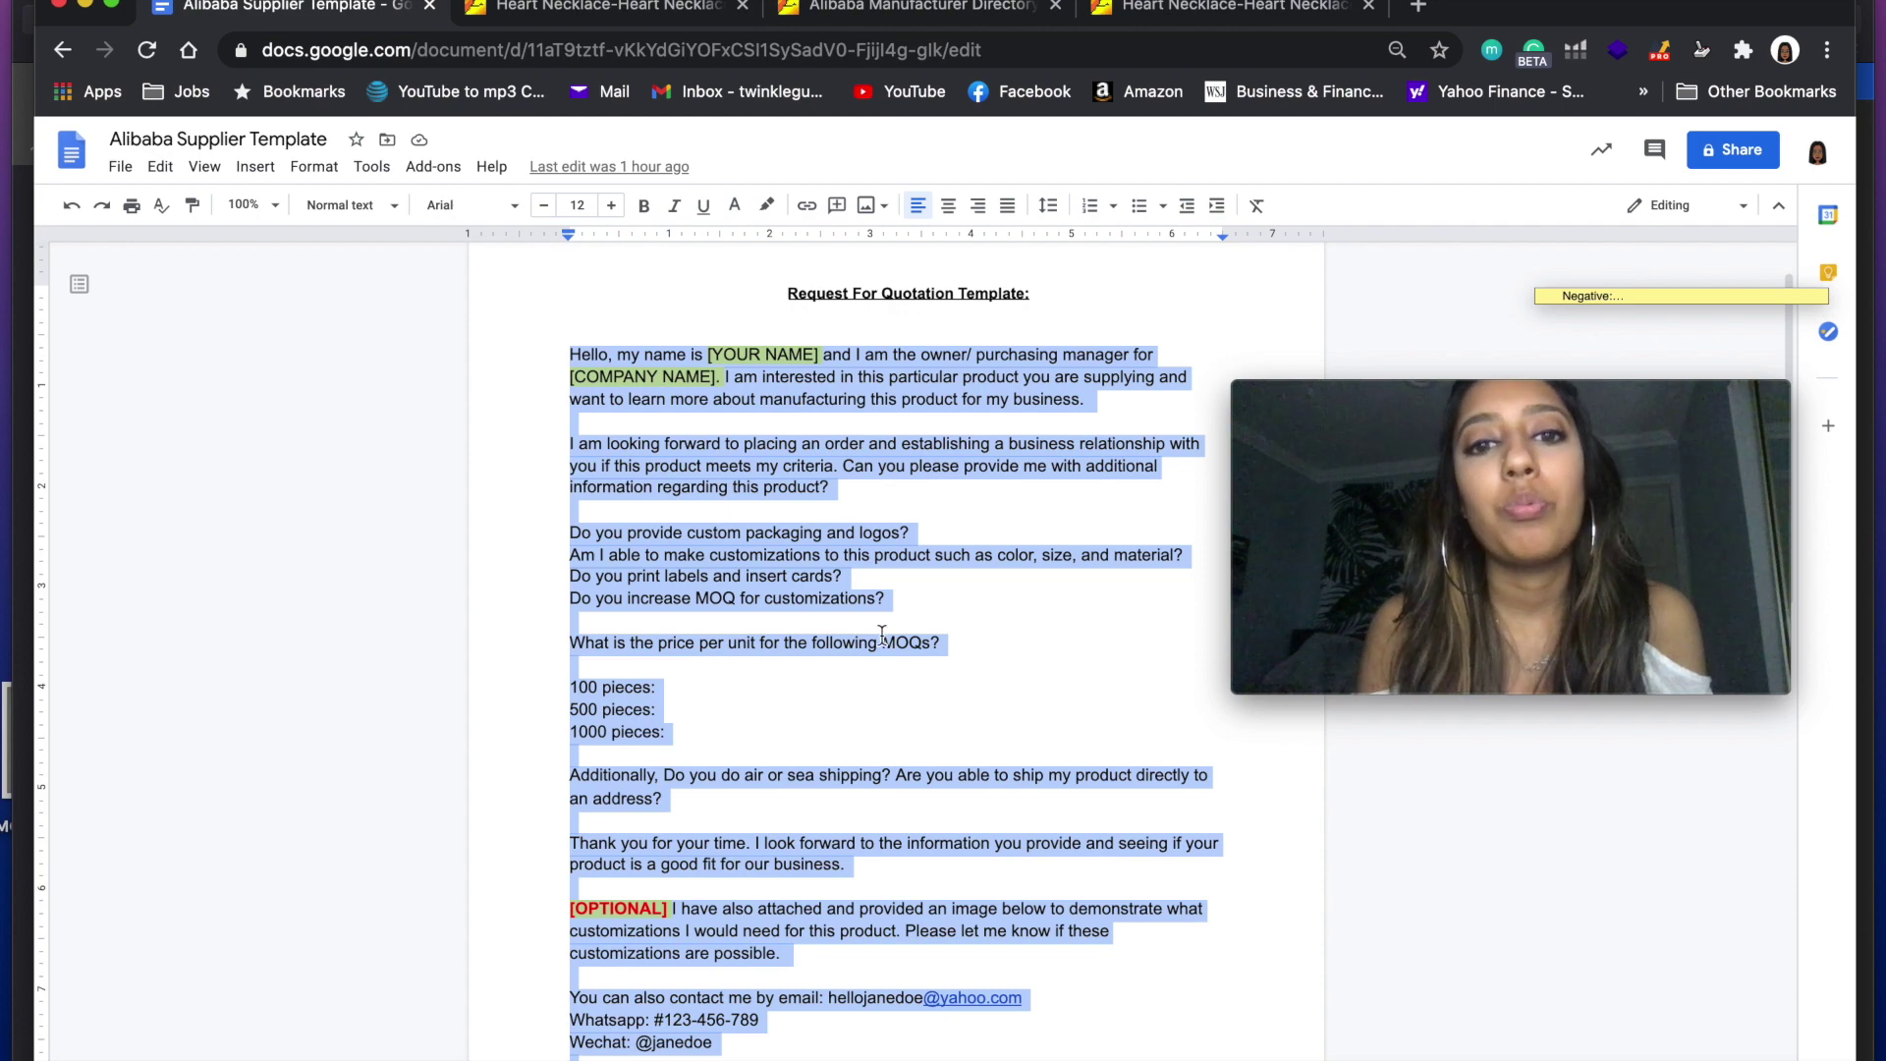
pyautogui.scroll(-4, 902, 861)
pyautogui.scroll(5, 902, 860)
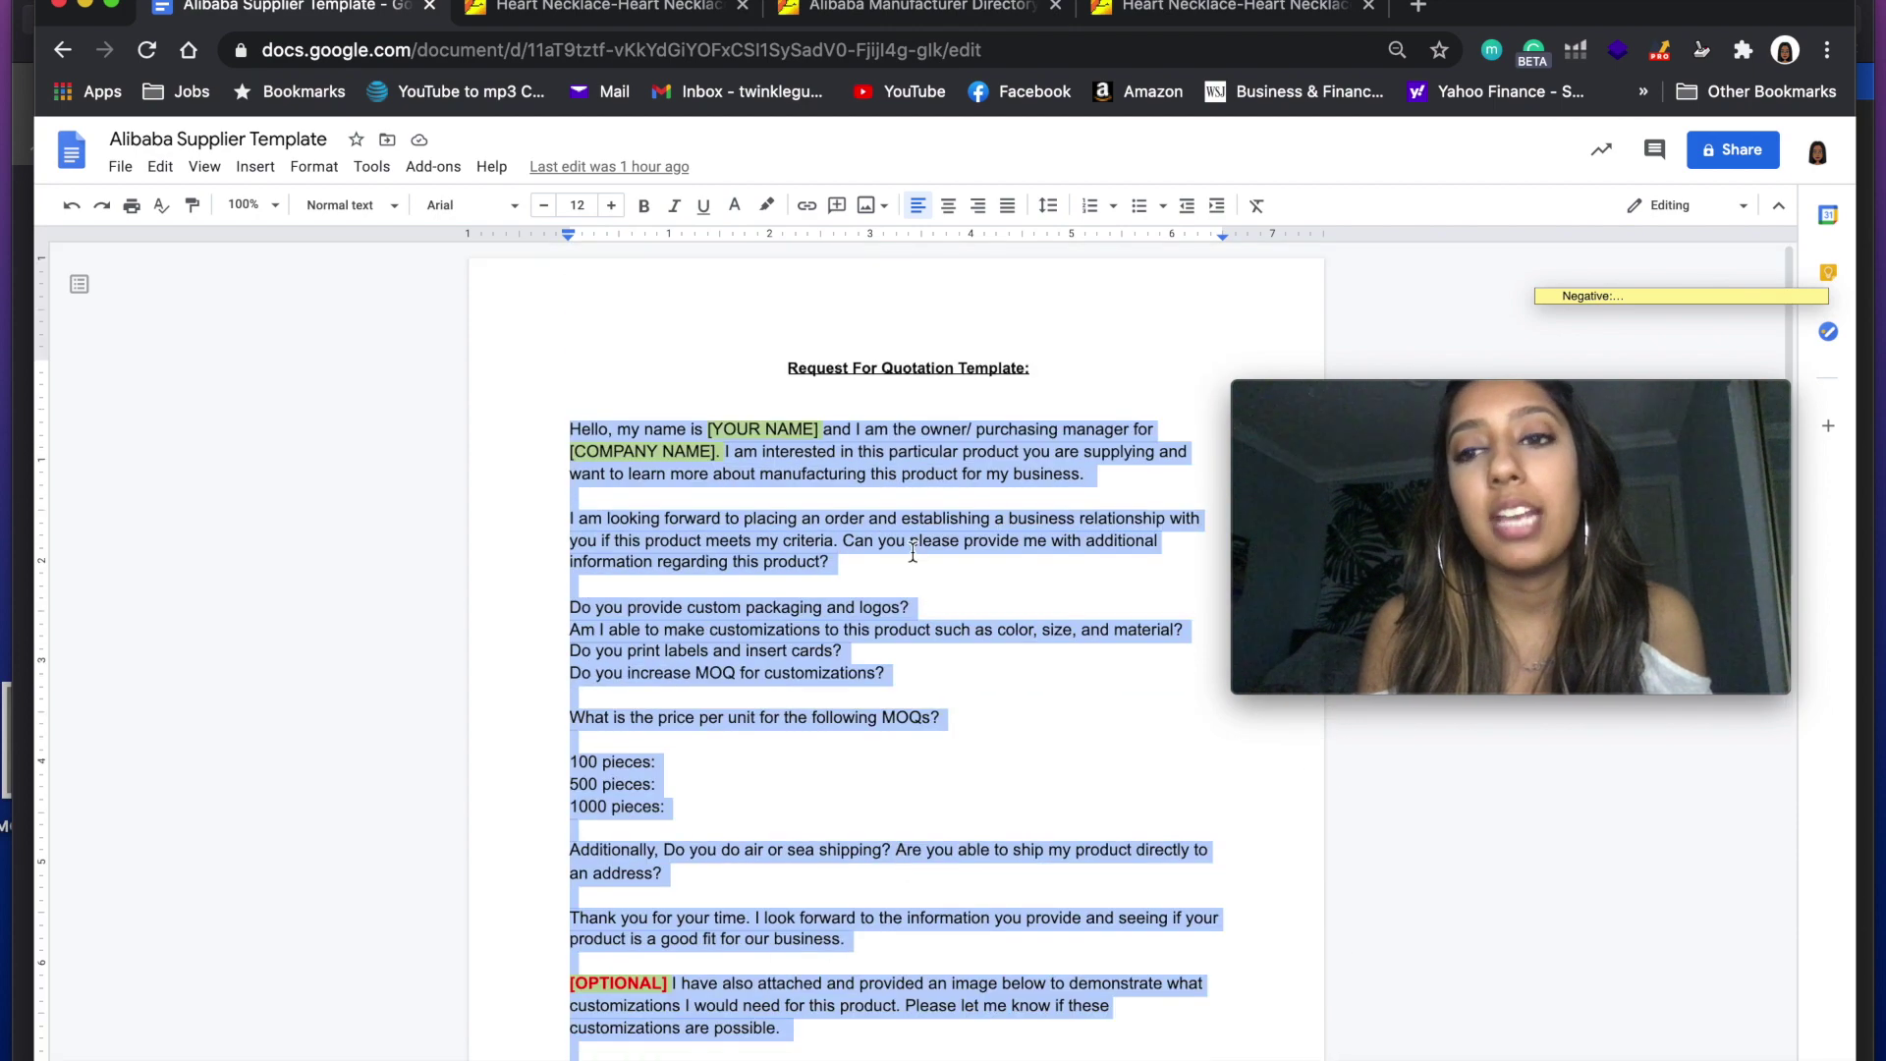
pyautogui.scroll(-10, 910, 632)
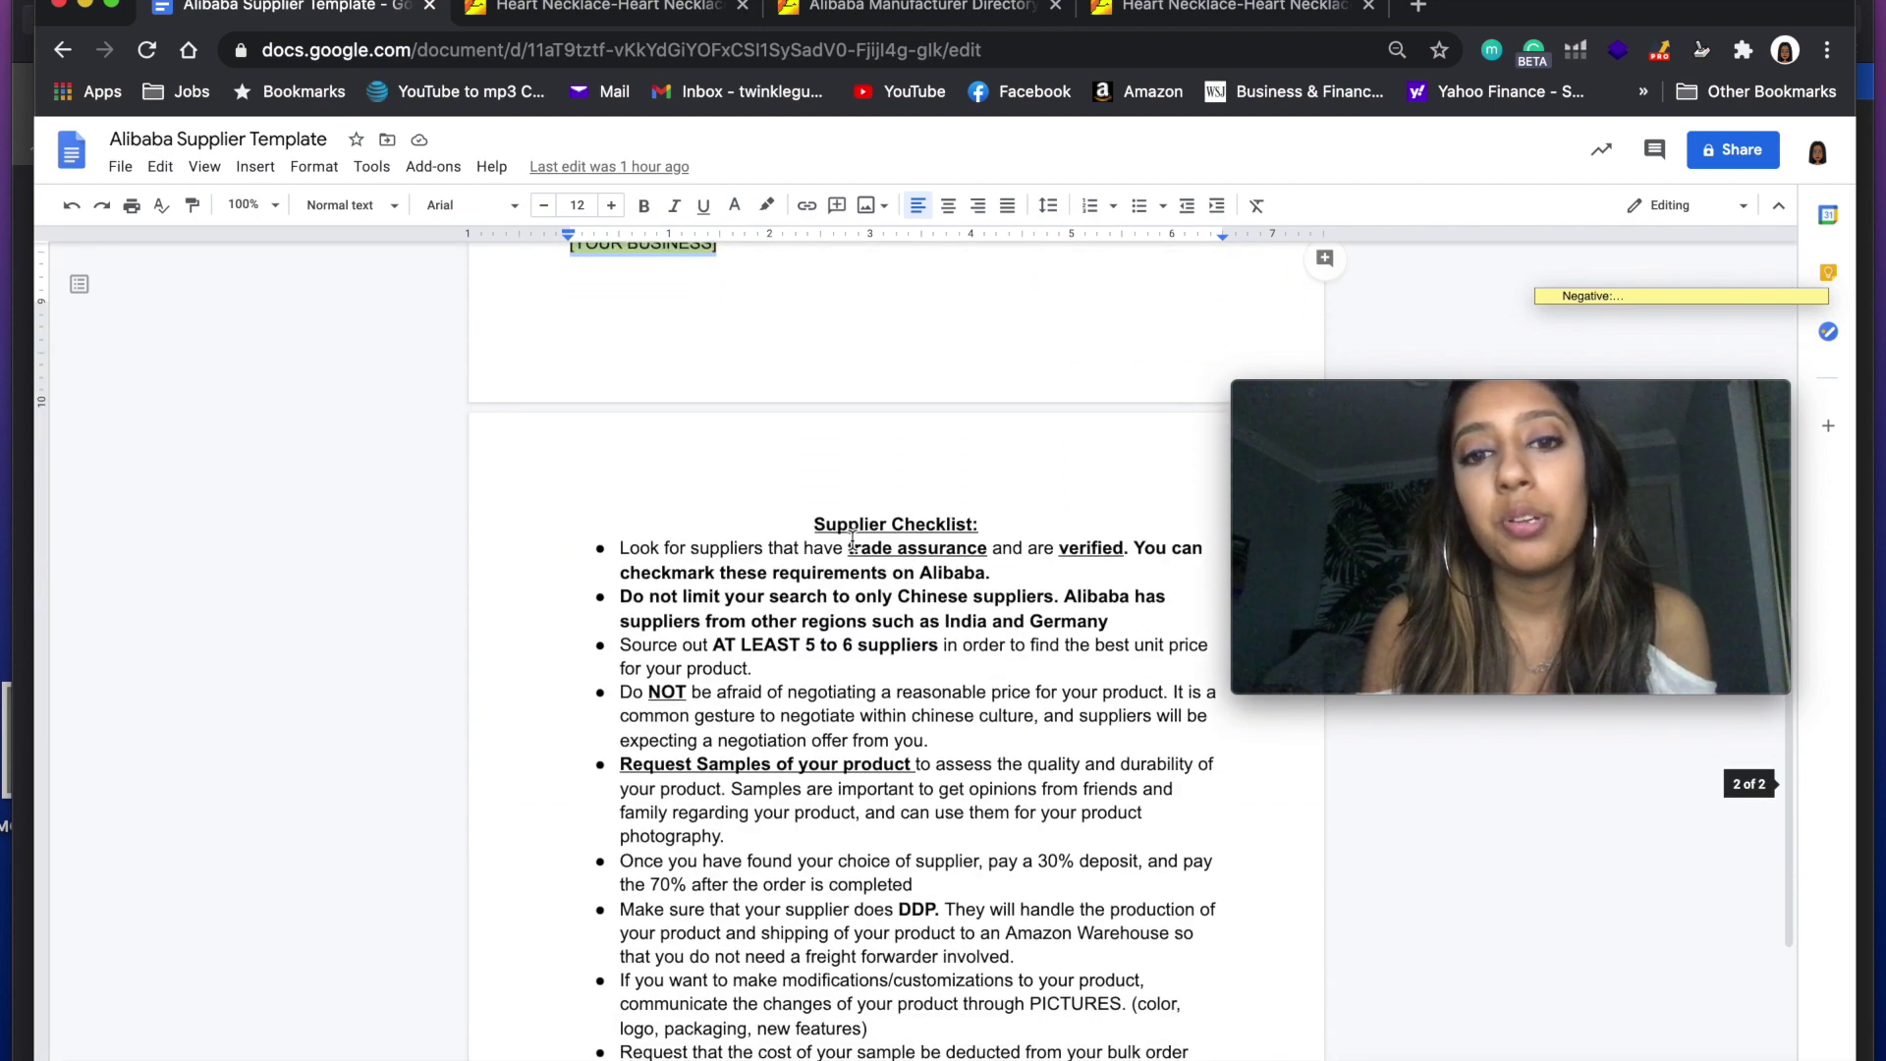
pyautogui.scroll(-5, 758, 737)
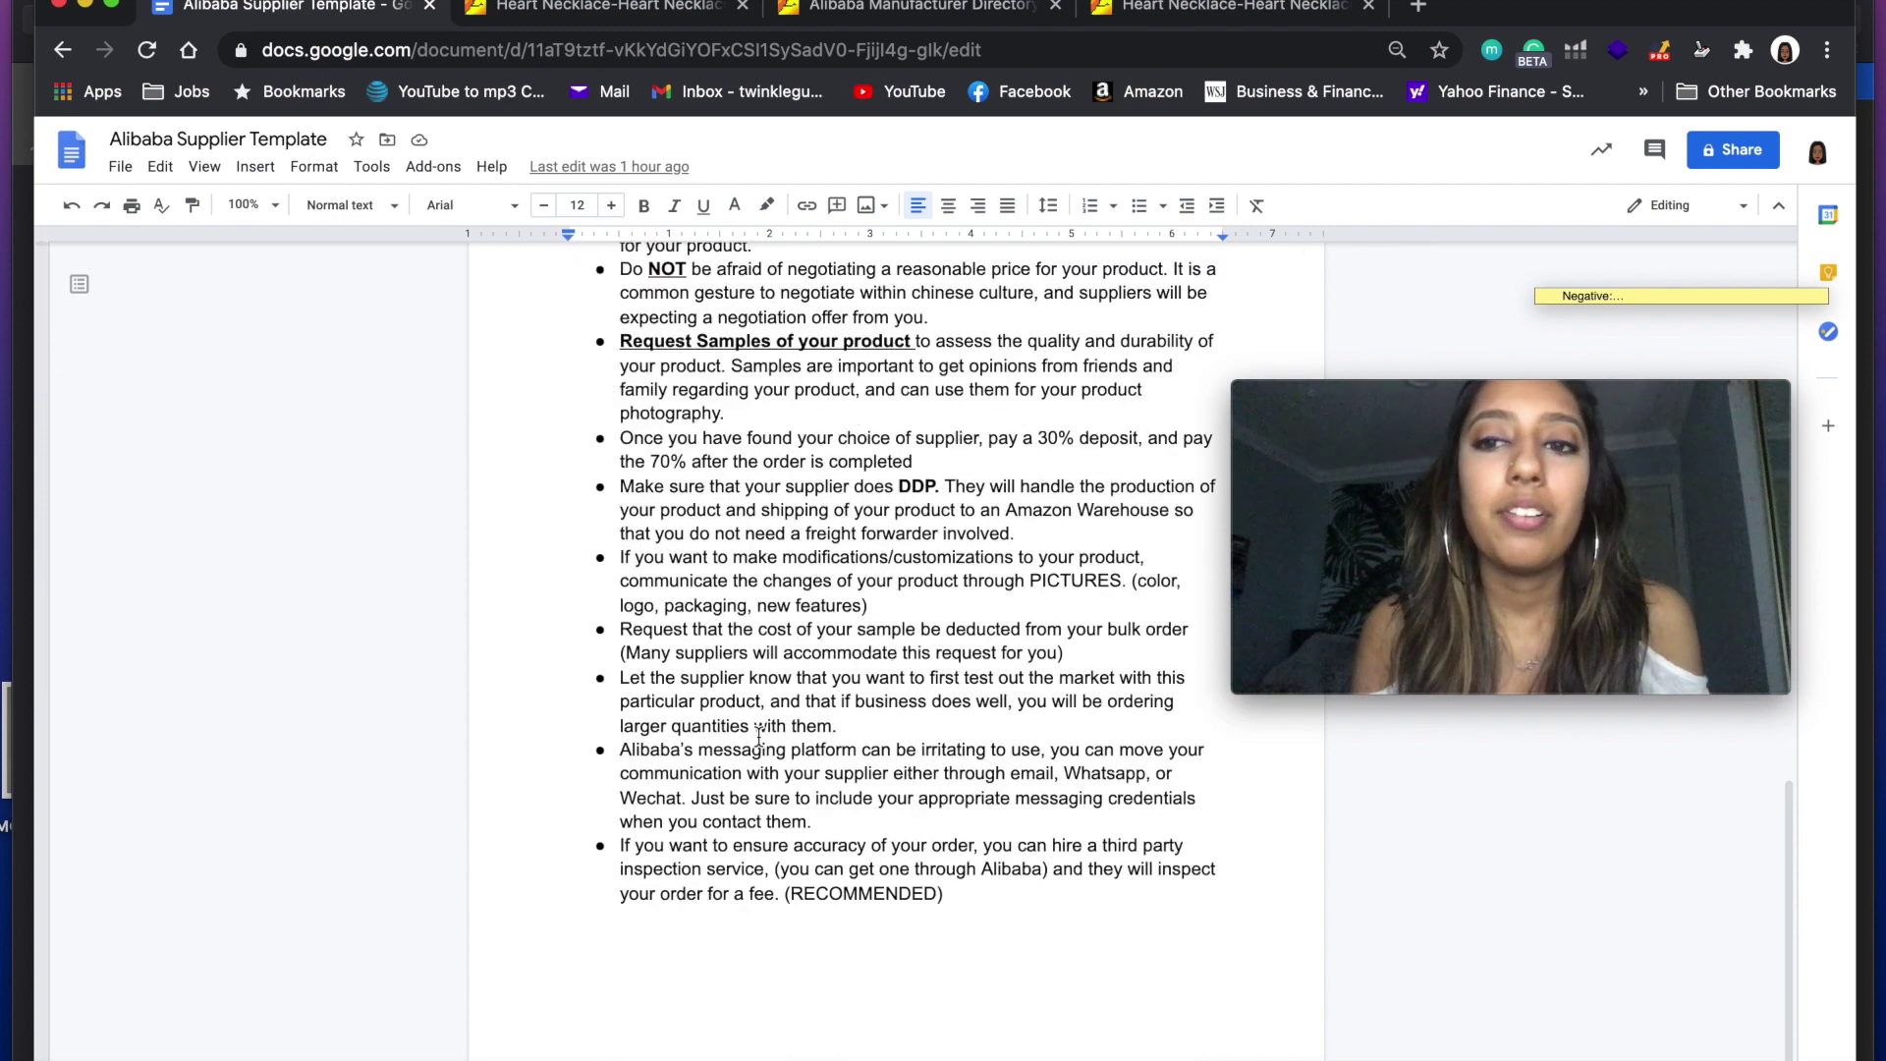
pyautogui.scroll(4, 758, 737)
pyautogui.scroll(-3, 777, 807)
pyautogui.scroll(-1, 776, 807)
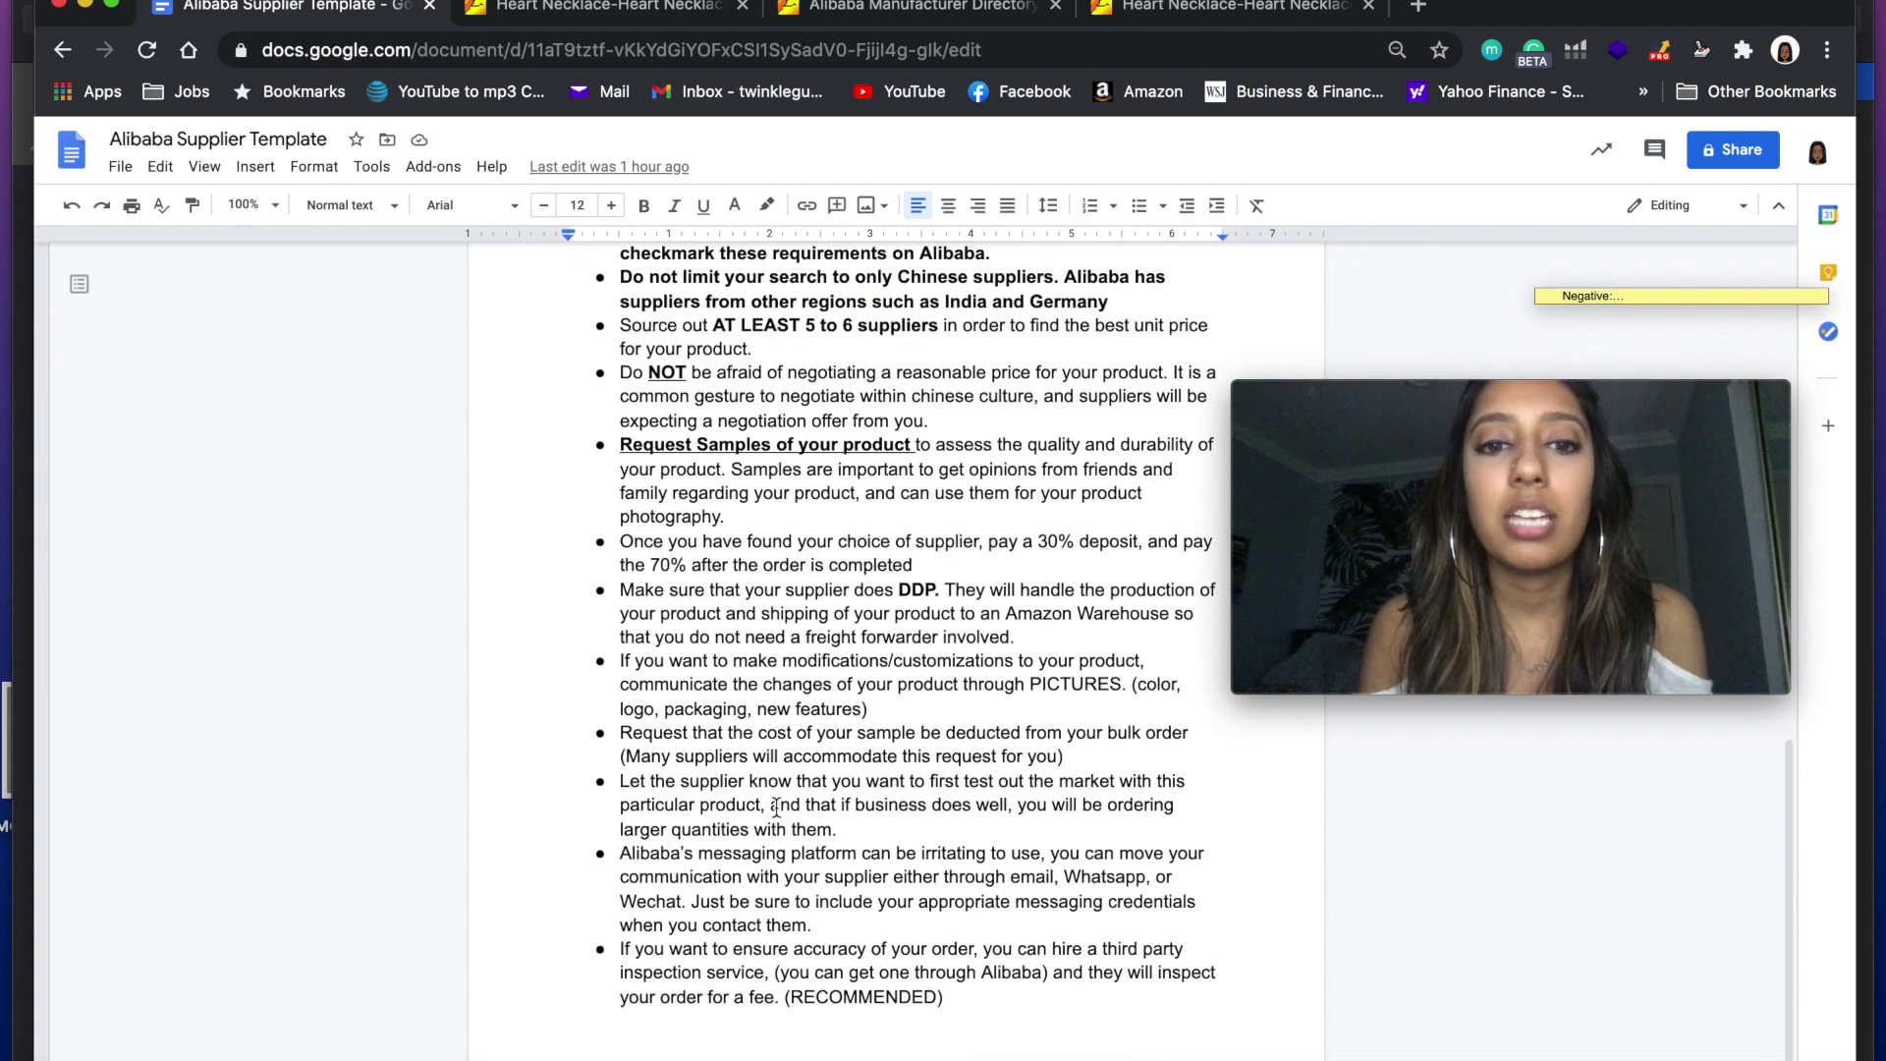
# Revisit the supplier contact form and the Supplier Checklist, and return to the filtered copper alloy heart necklace results on Alibaba
pyautogui.click(926, 10)
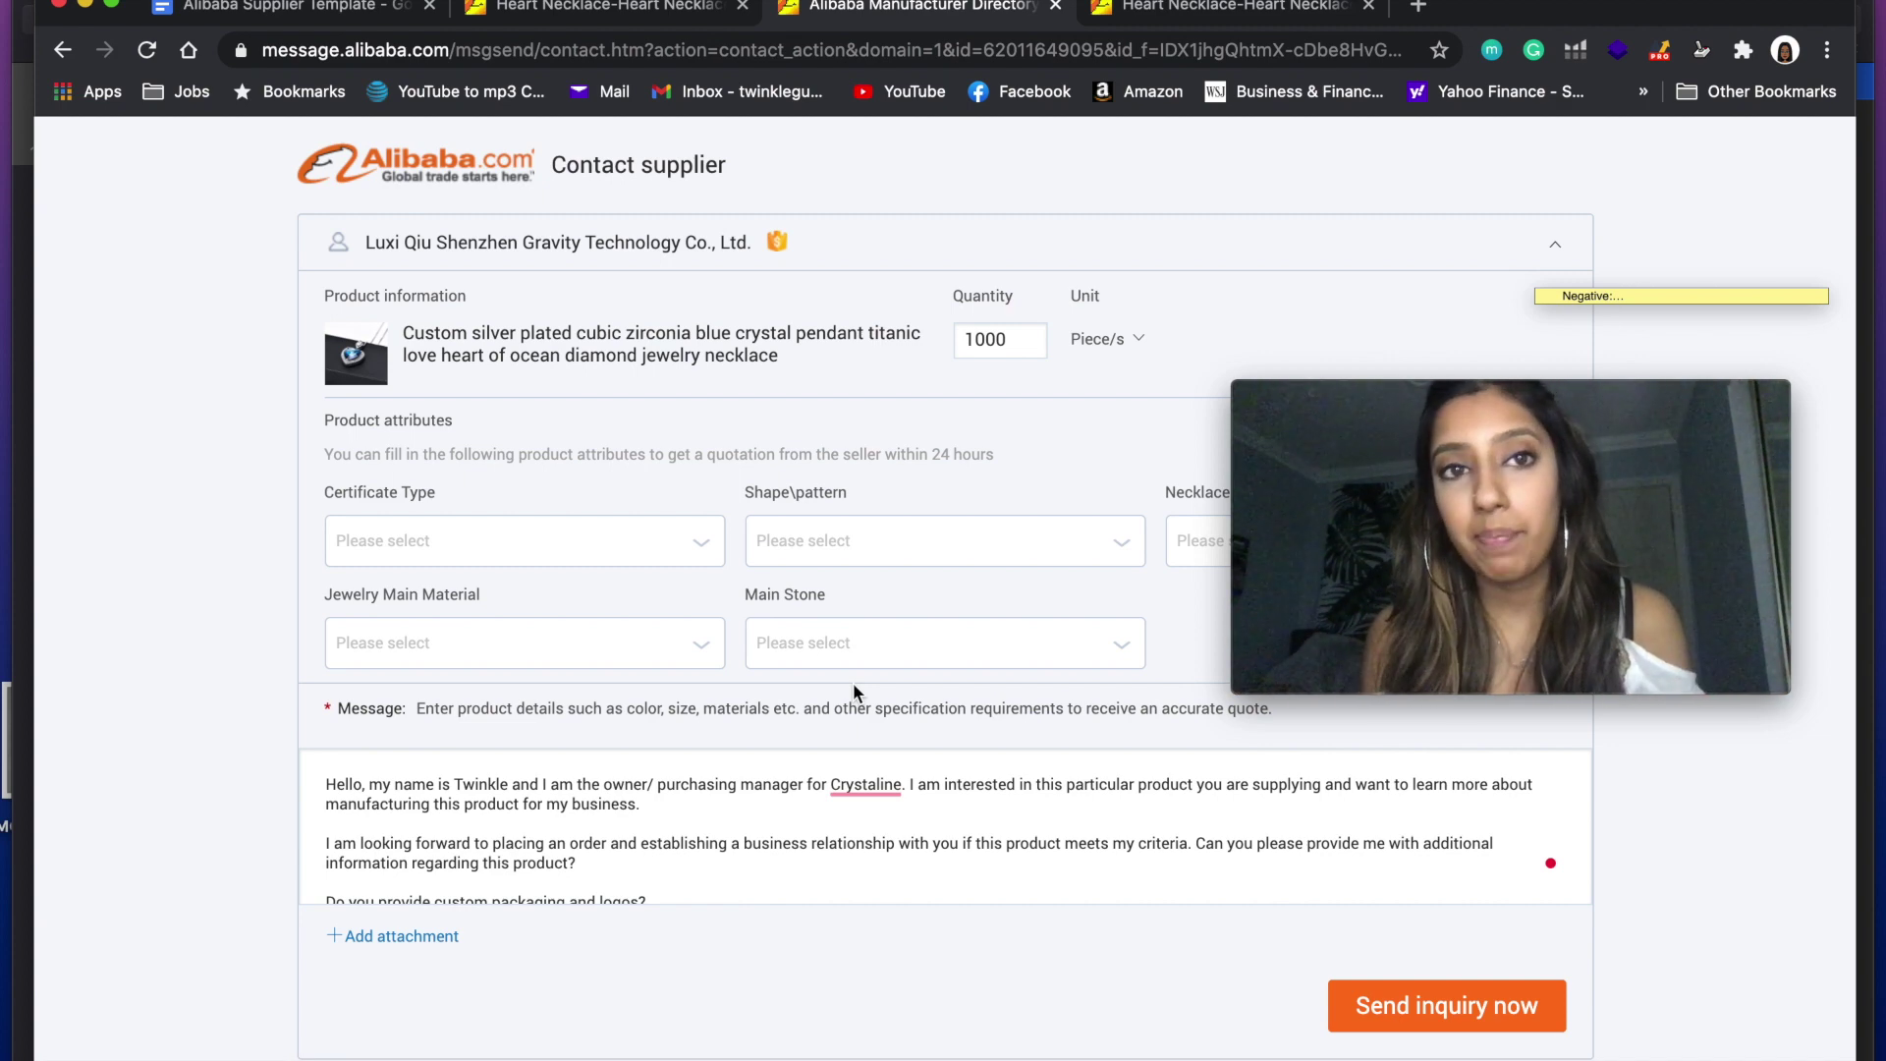
pyautogui.click(619, 8)
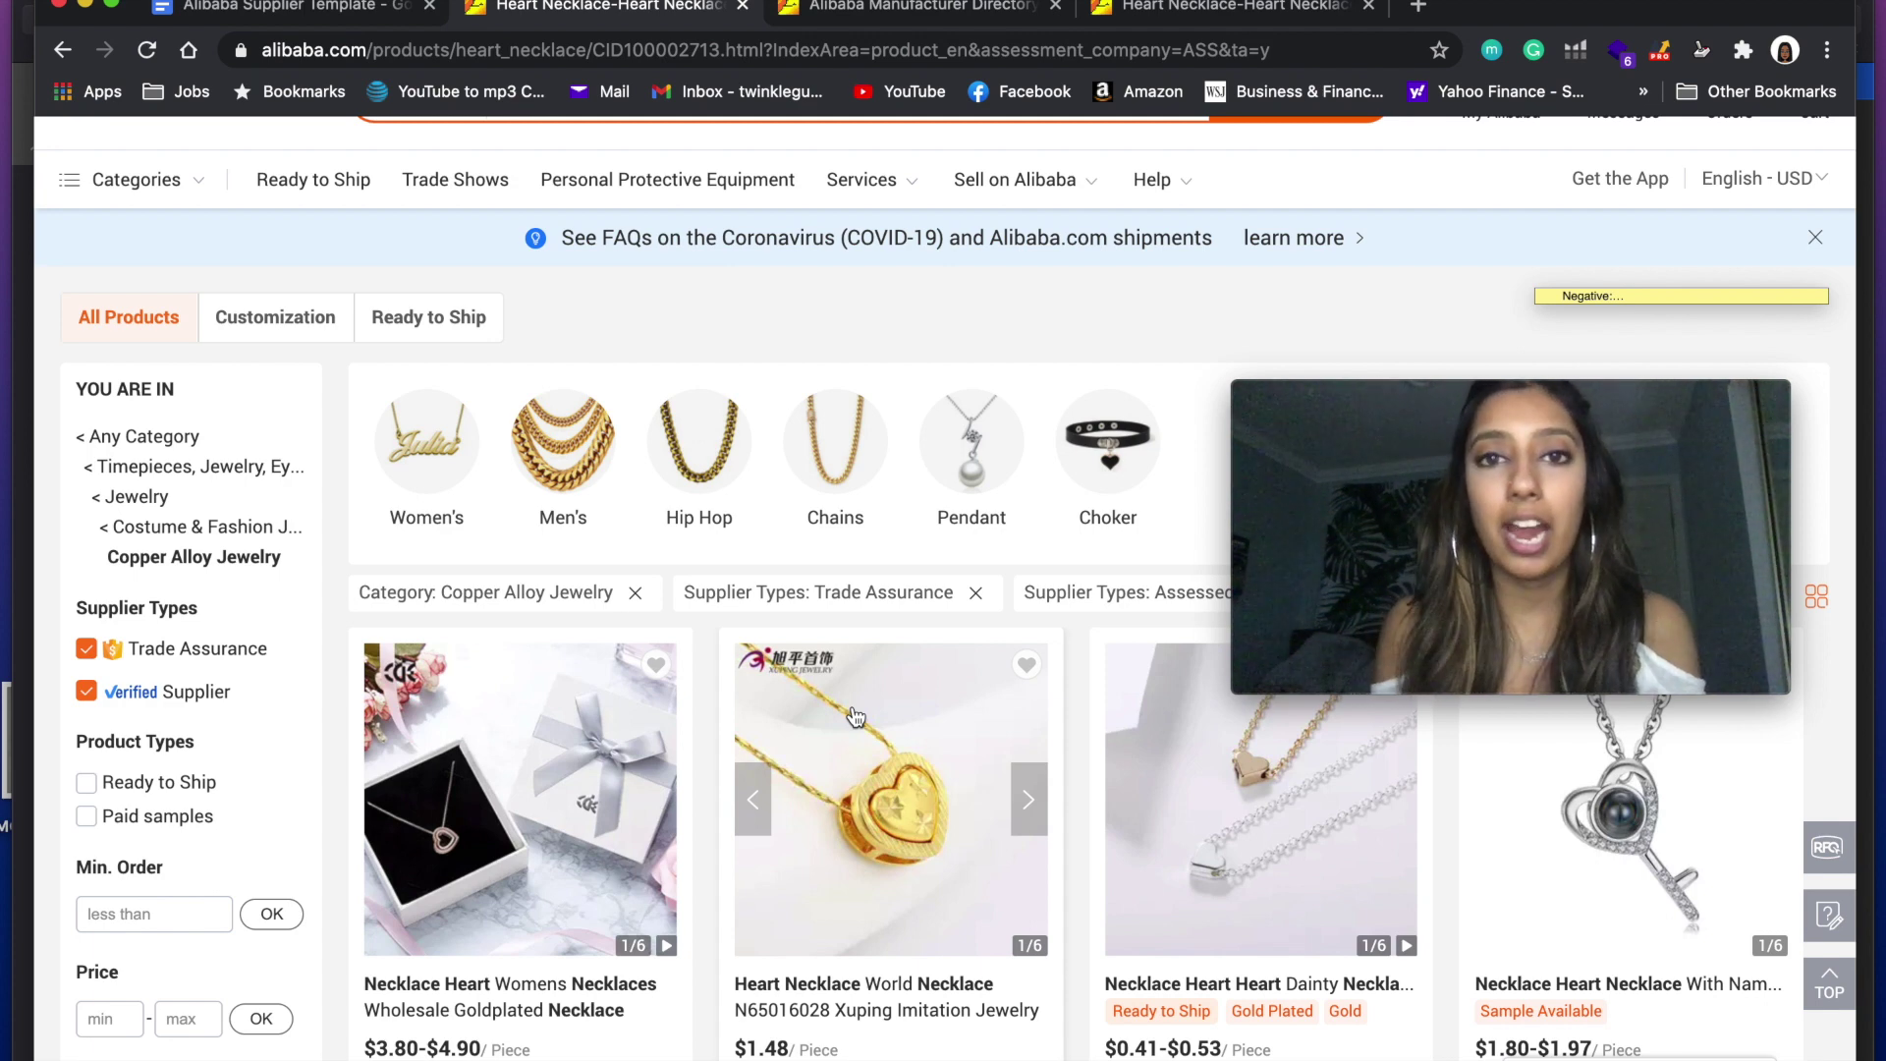
pyautogui.scroll(2, 819, 580)
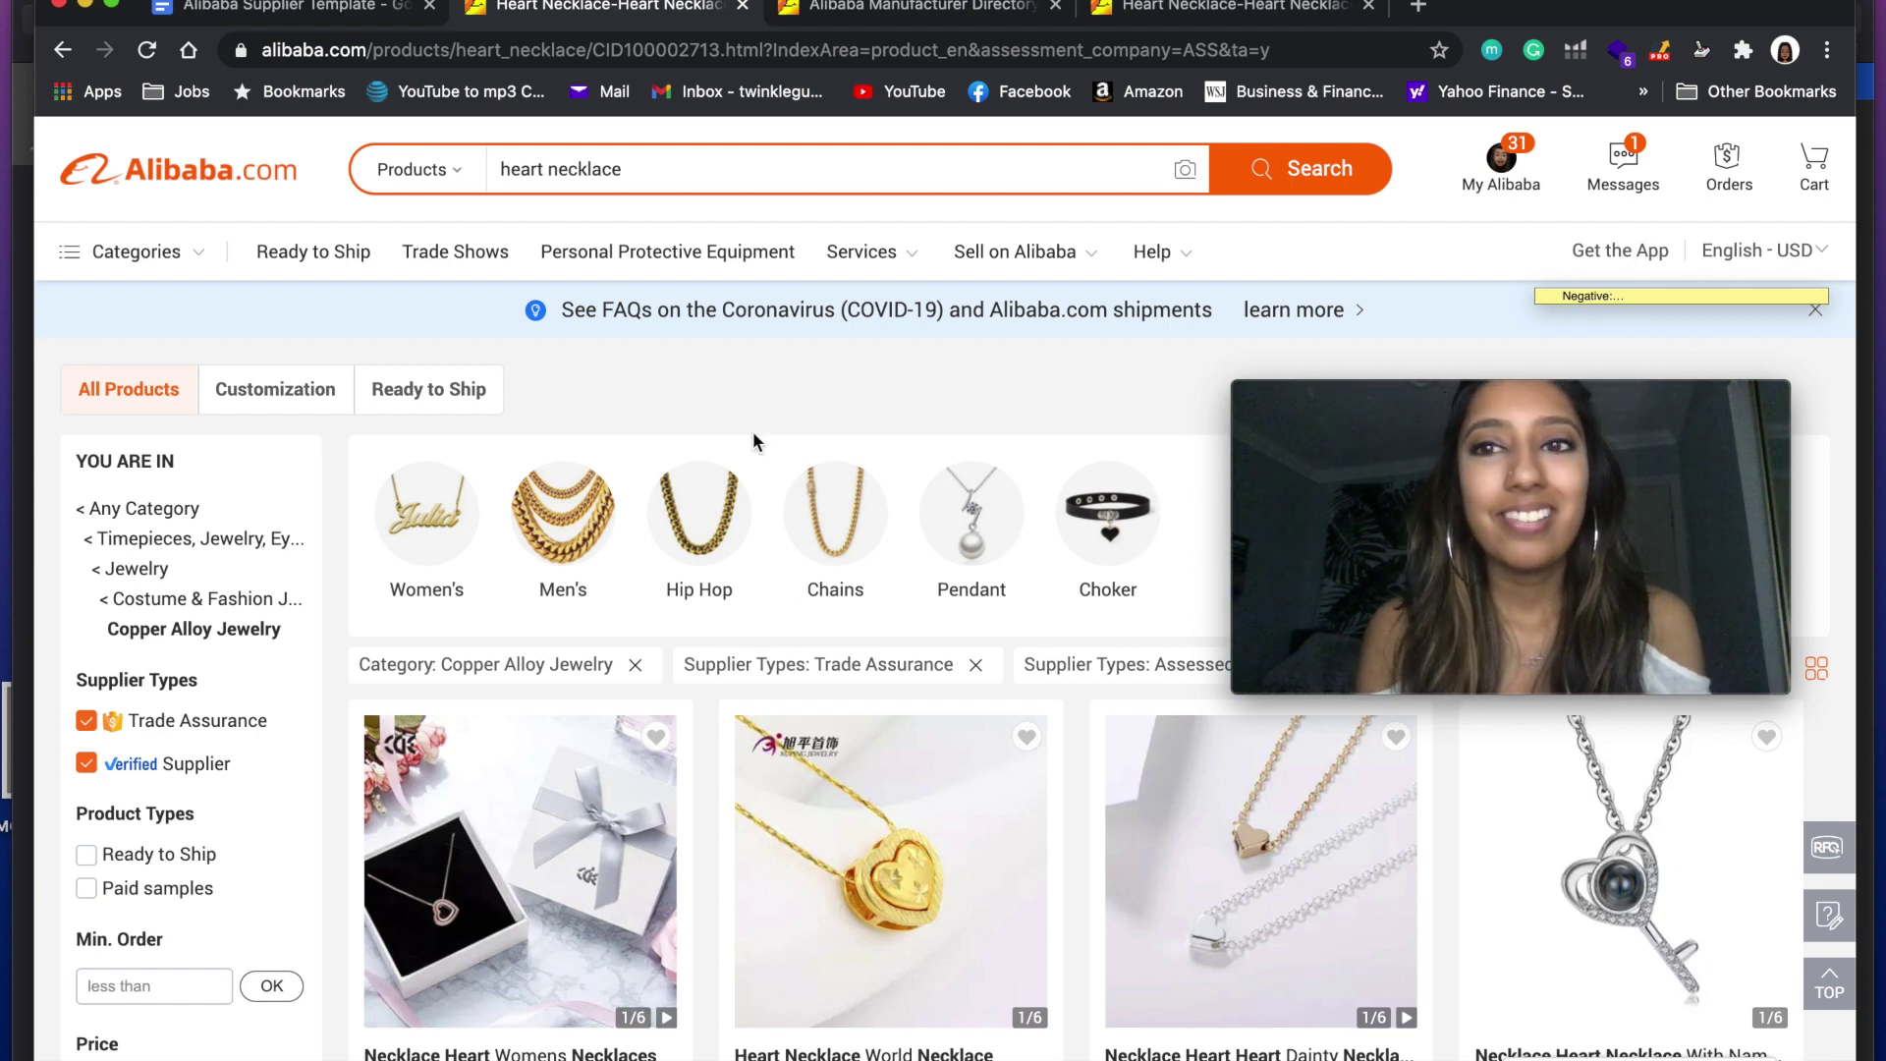
pyautogui.click(295, 12)
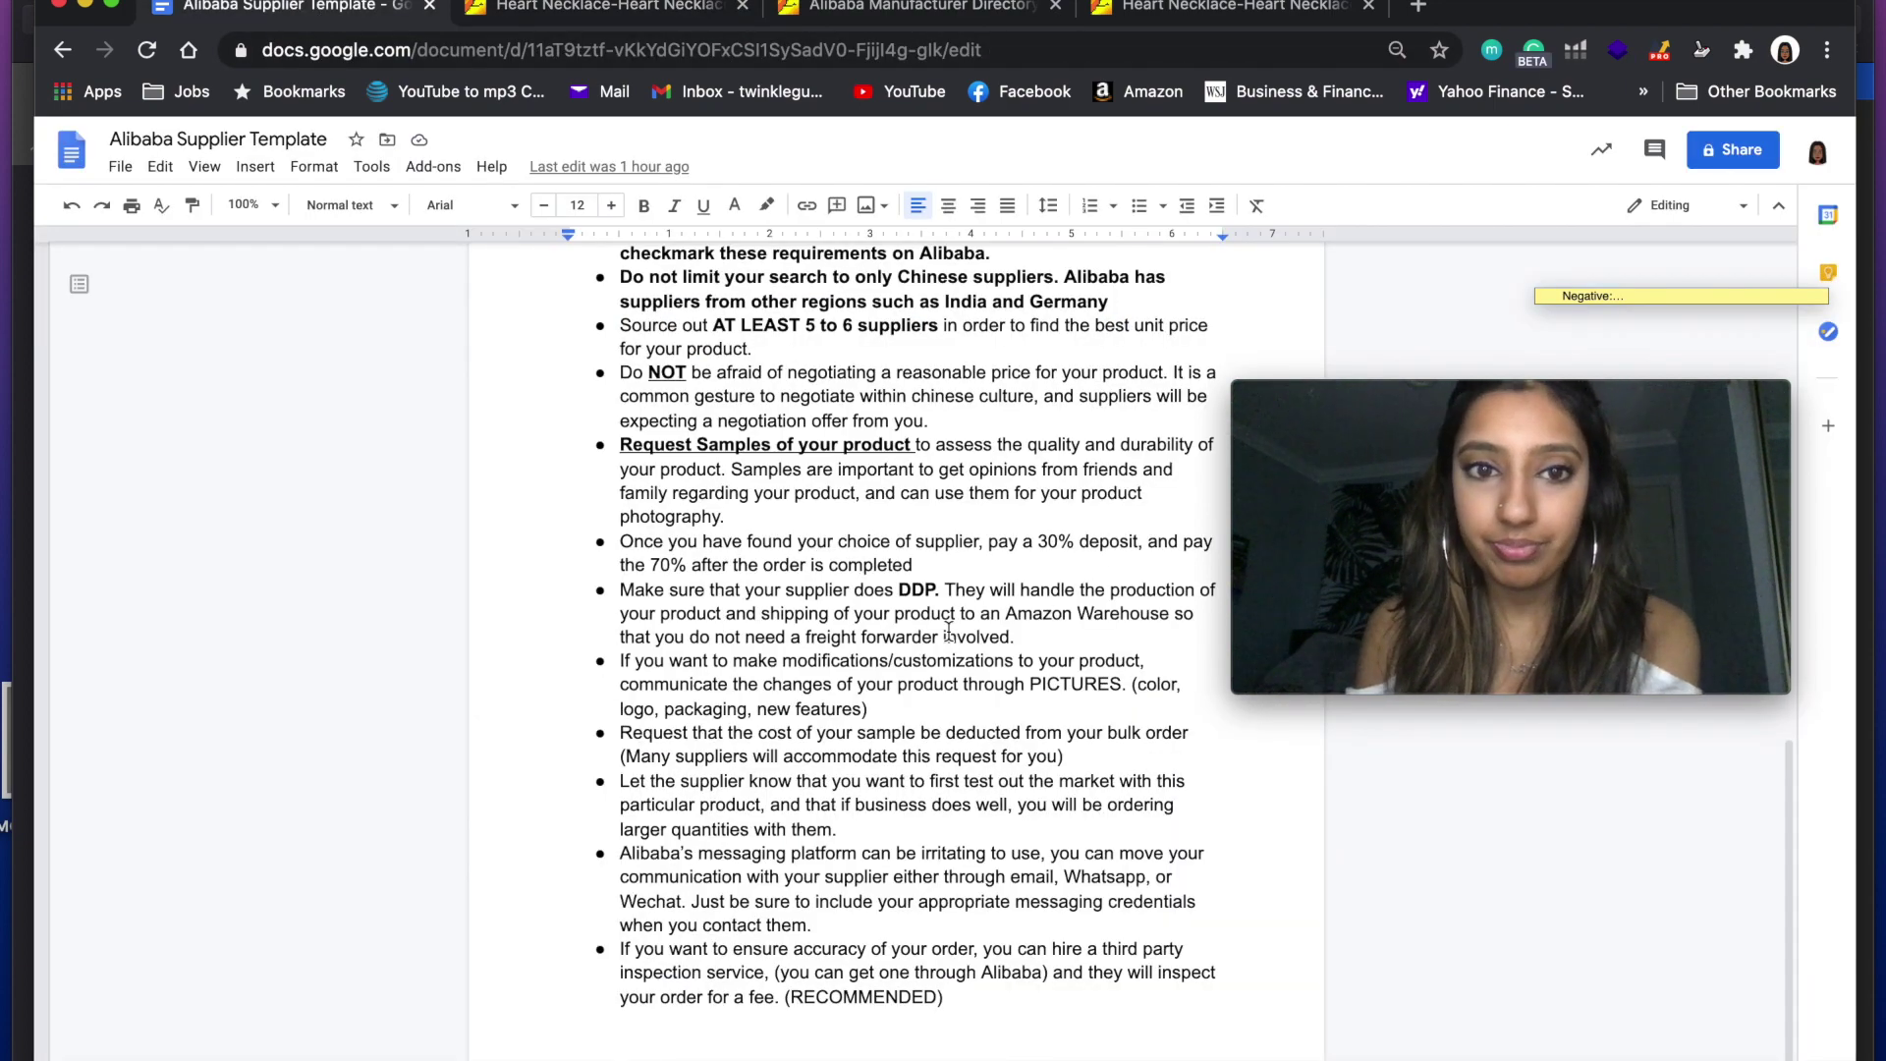
pyautogui.scroll(3, 949, 630)
pyautogui.hotkey('ctrl', 'Tab')
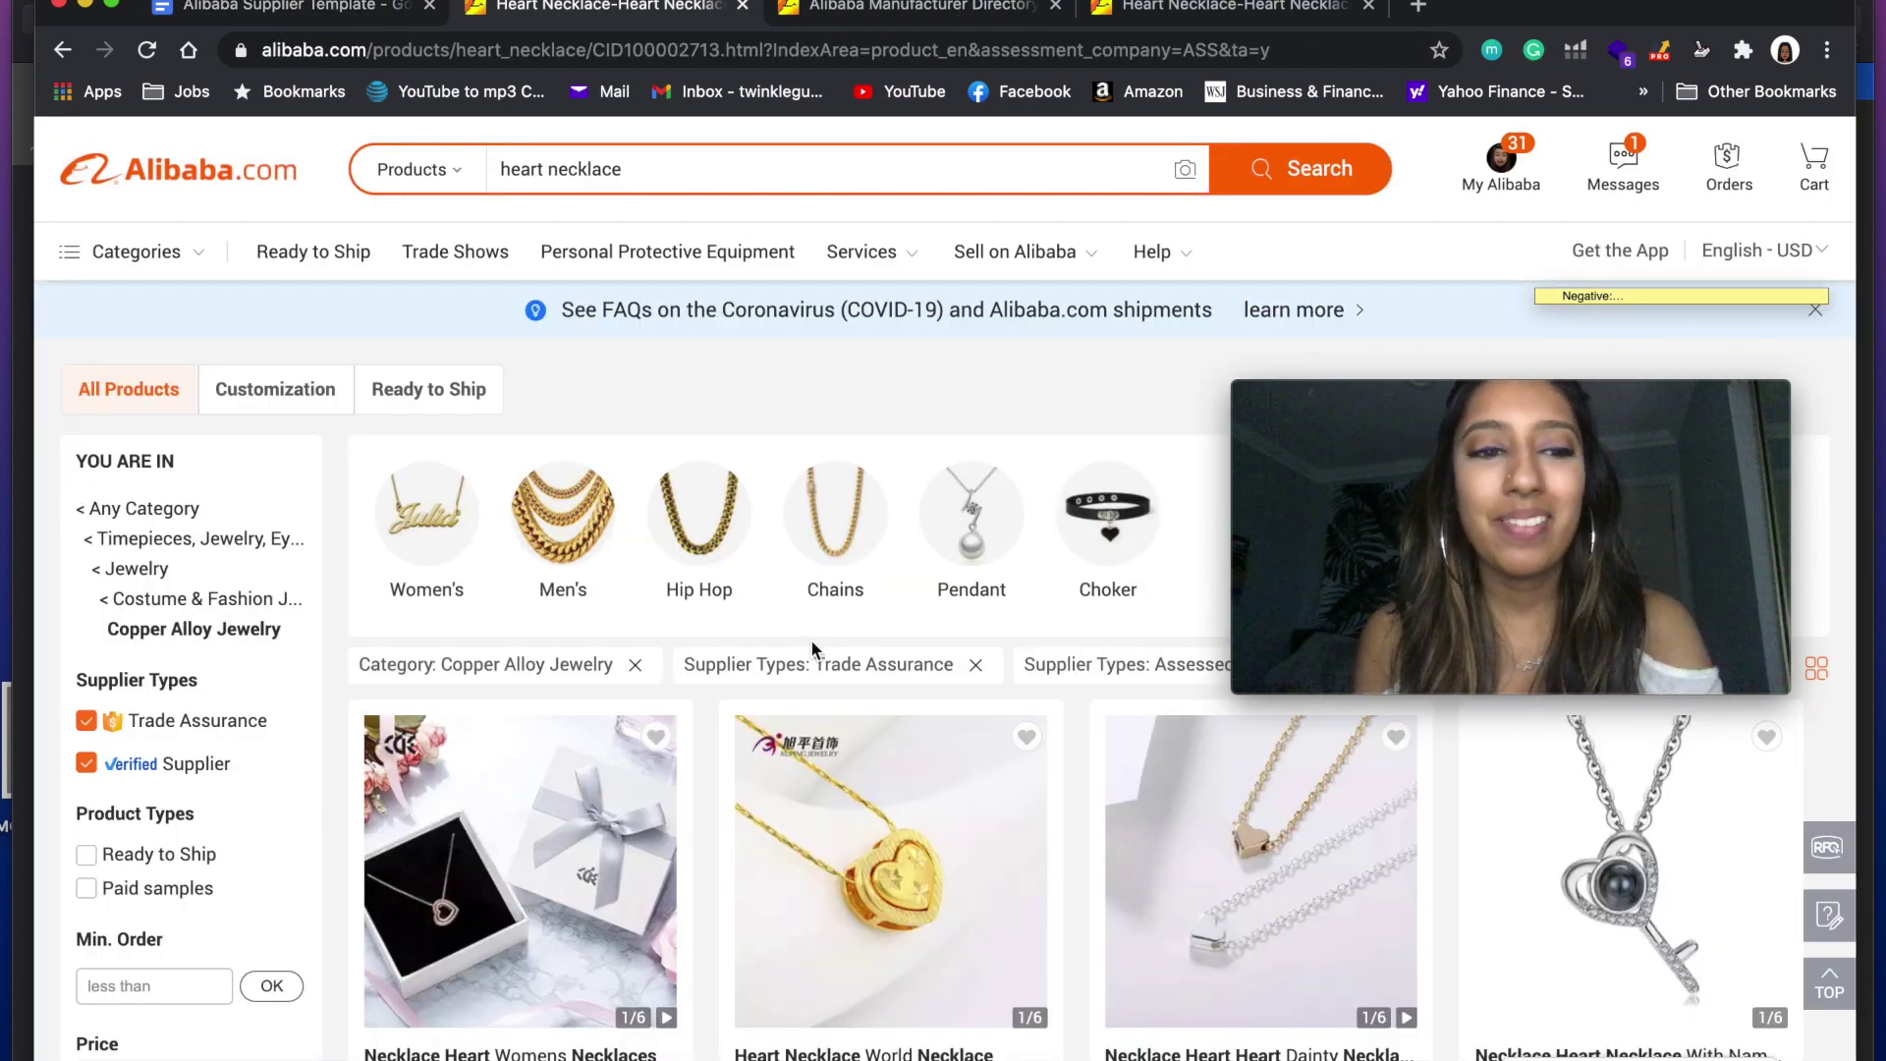